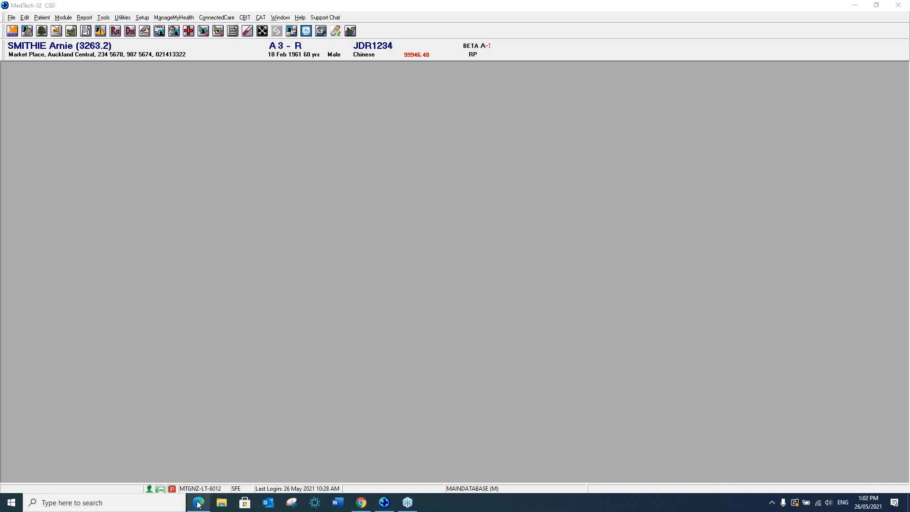
Switch to the Insight portal in Microsoft Edge, go to Downloads NZ and sign in with the saved credentials.
mouse_move(198, 504)
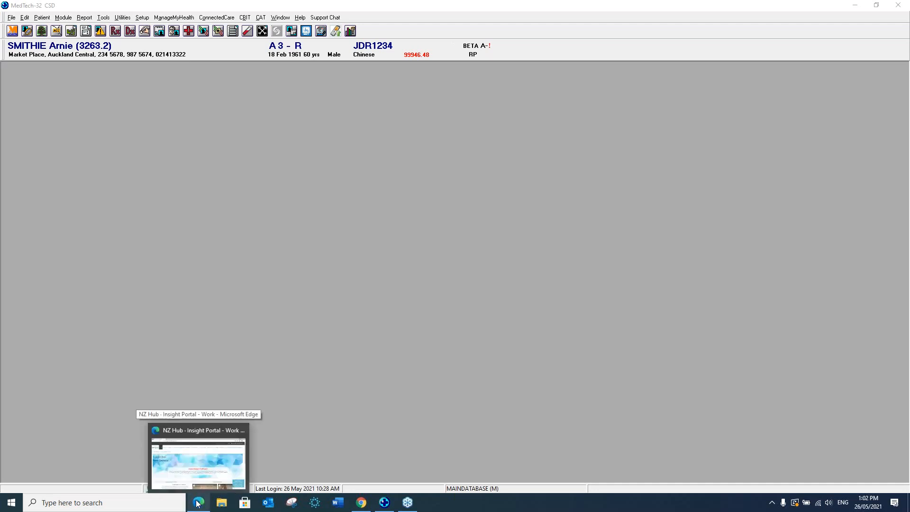
left_click(198, 504)
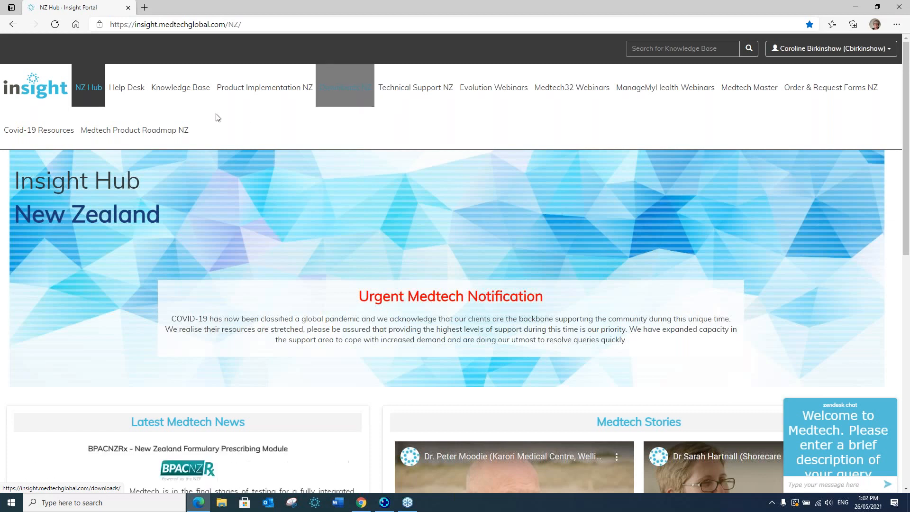
left_click(349, 89)
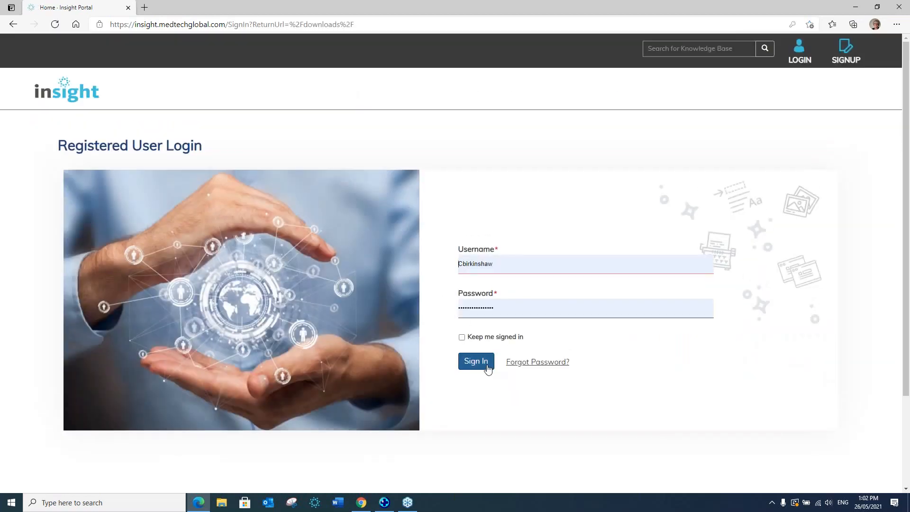
left_click(487, 368)
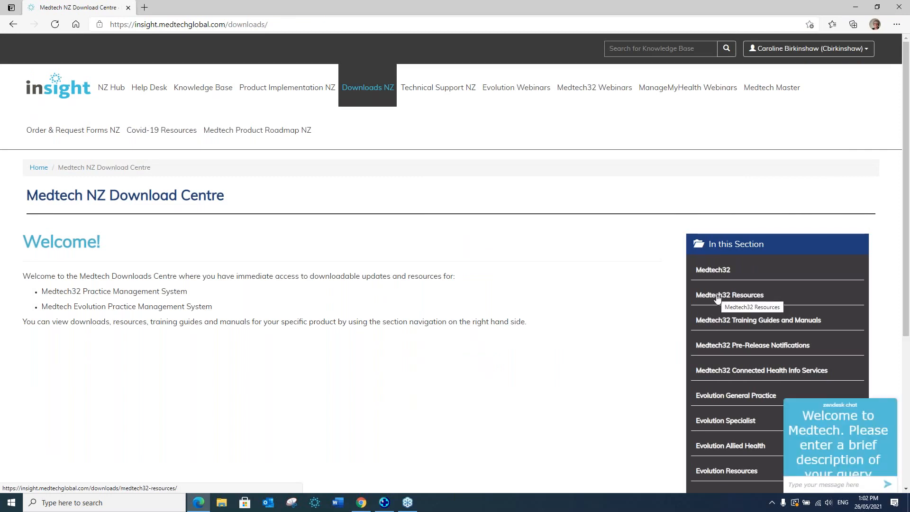
Open the Medtech32 Resources and request the Patient Alert Update download from the Query Builders templates.
left_click(717, 296)
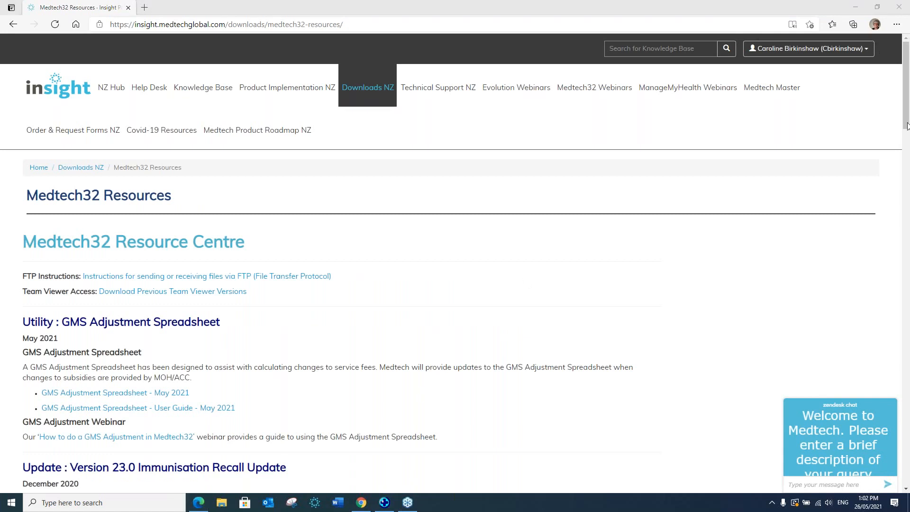
left_click_drag(907, 104, 881, 436)
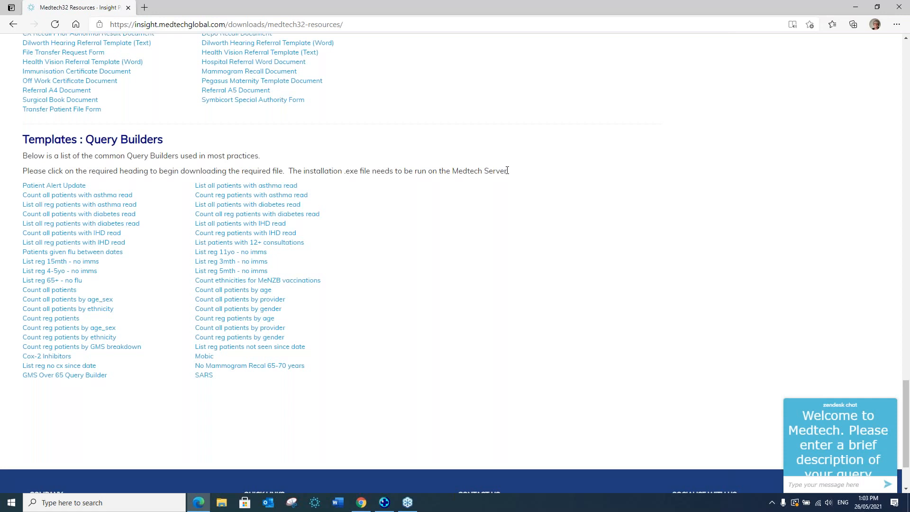
left_click(59, 188)
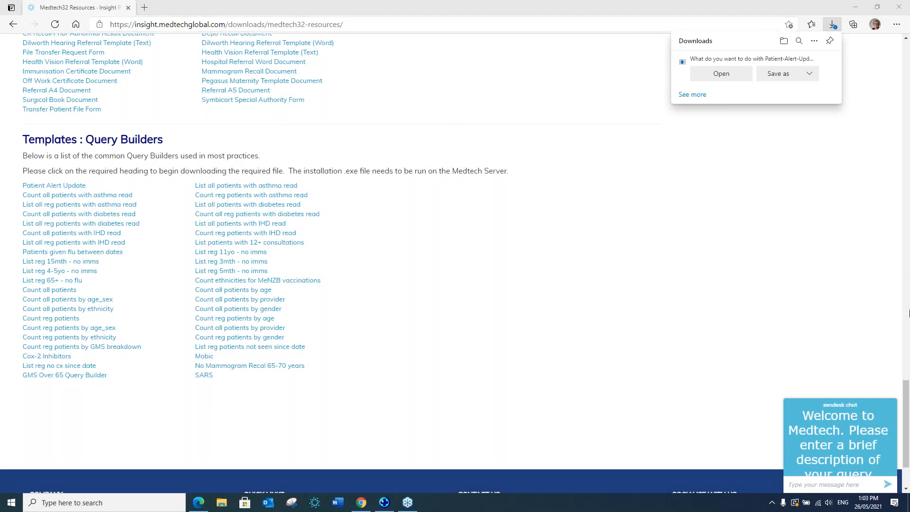
Return to the Download Centre and look through the Medtech32 Training Guides and Manuals for the Query Builder guide.
left_click_drag(909, 393, 905, 56)
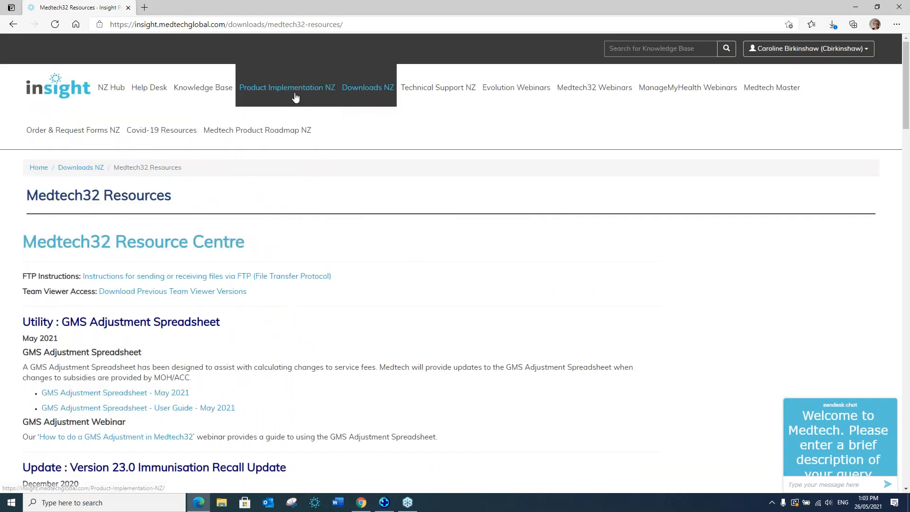
left_click(12, 24)
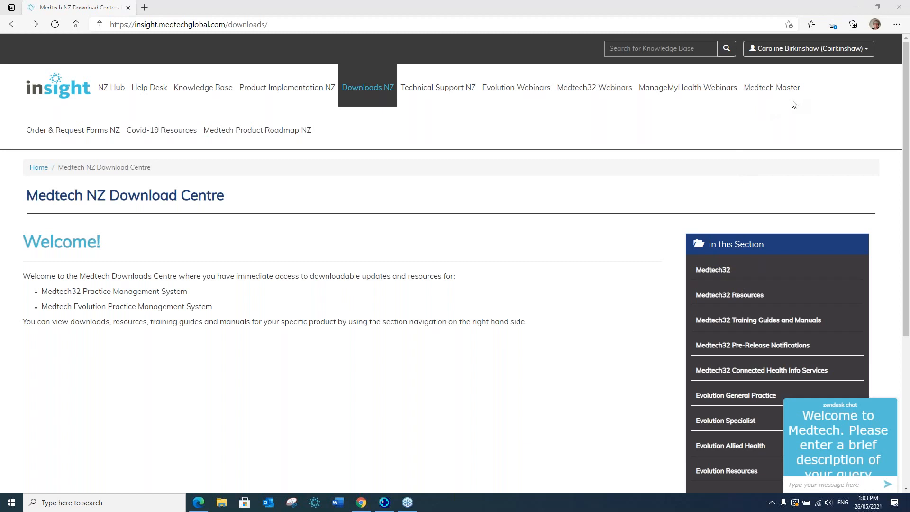
left_click(724, 324)
left_click(723, 322)
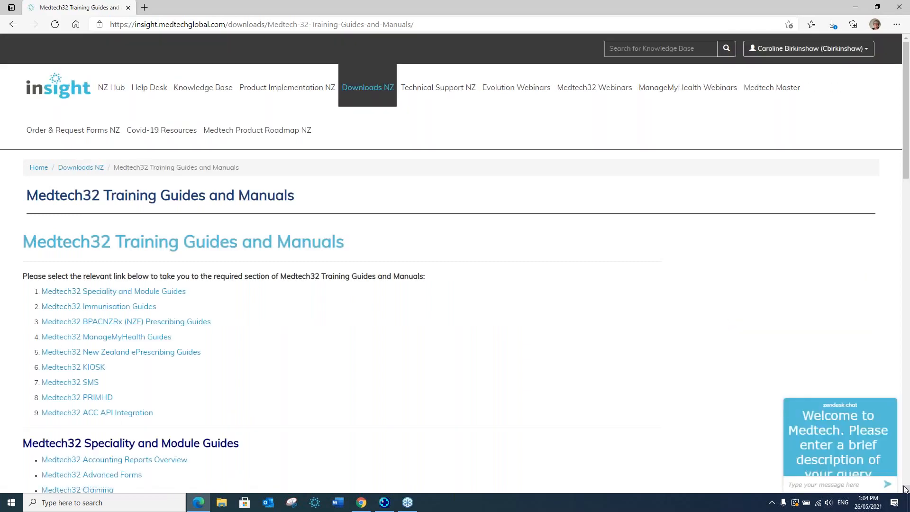
scroll(906, 490, "down", 8)
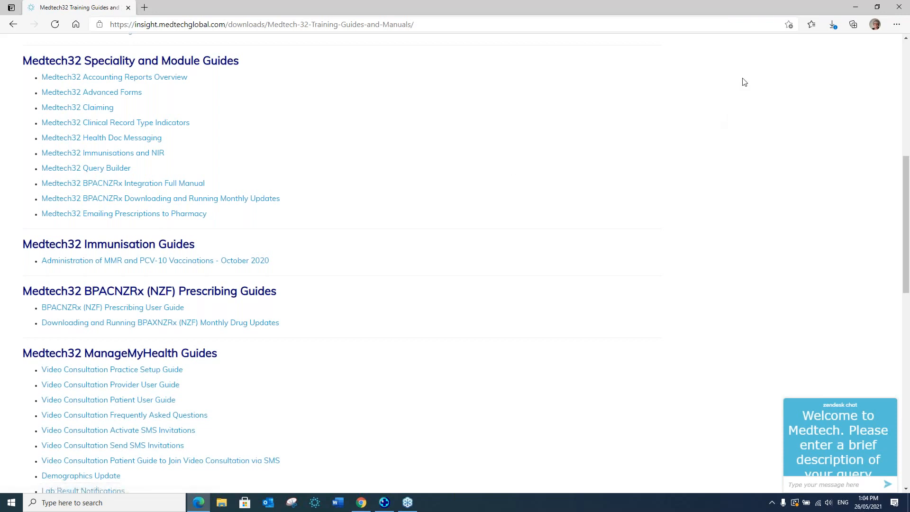
Switch back to MedTech-32 and locate the Query Builder command among the tools.
left_click(856, 8)
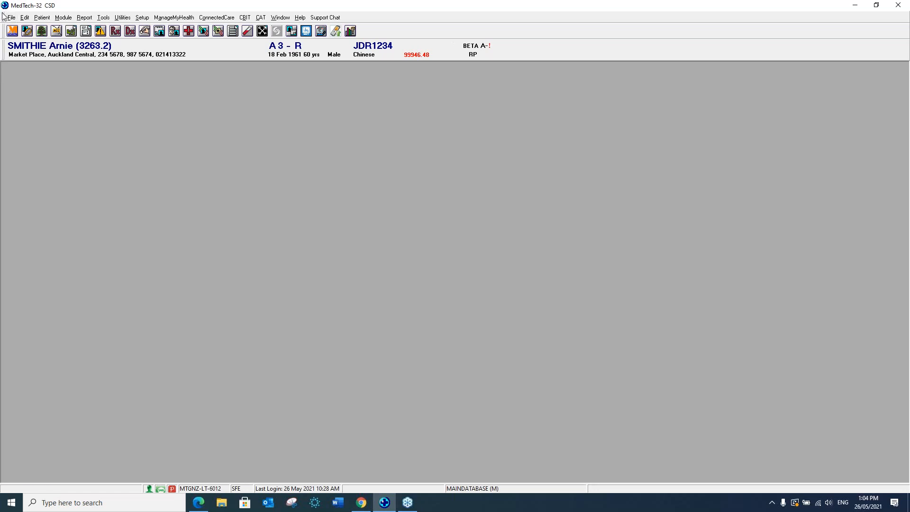
left_click(102, 19)
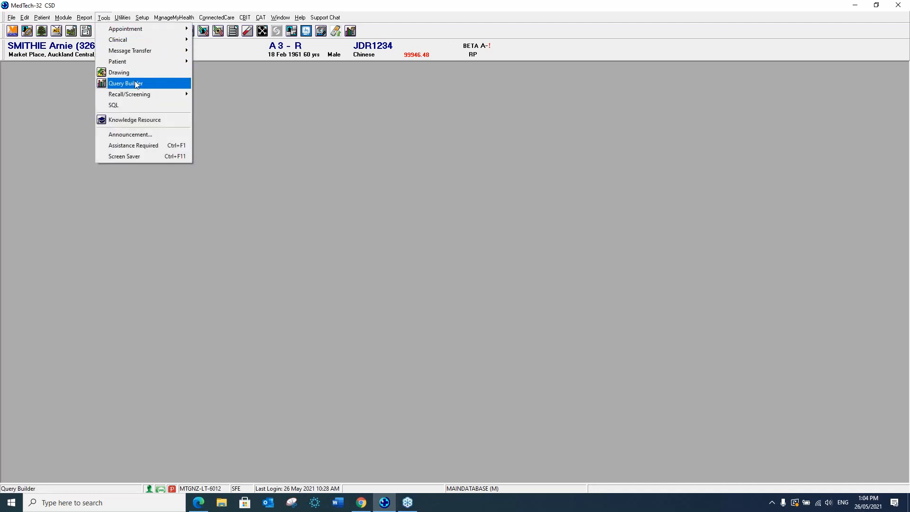
left_click(271, 220)
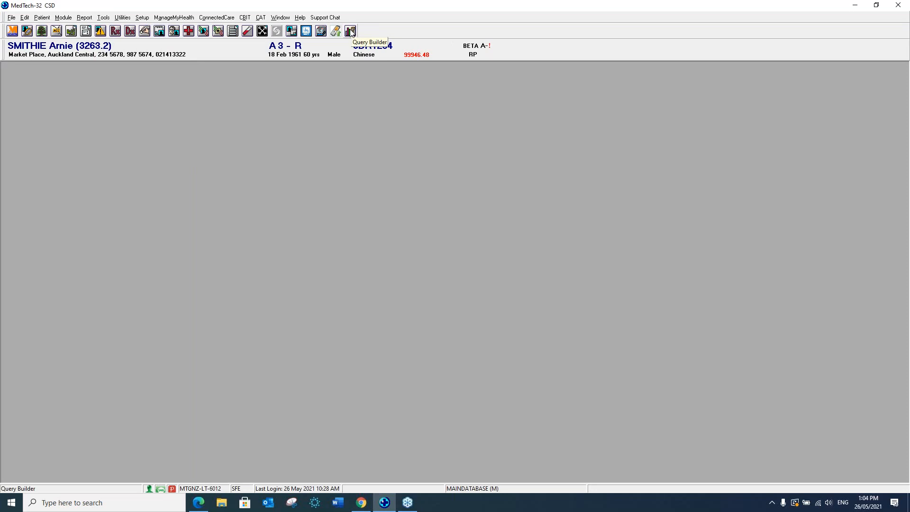
Review the available and selected commands in the toolbar setup, including Insight Login, and dismiss the dialog.
left_click(284, 18)
mouse_move(285, 40)
left_click(335, 40)
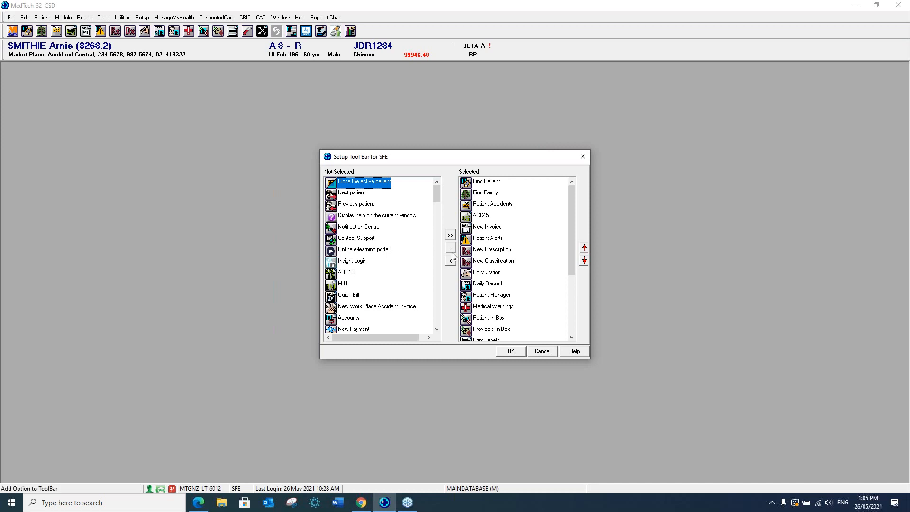
left_click(353, 261)
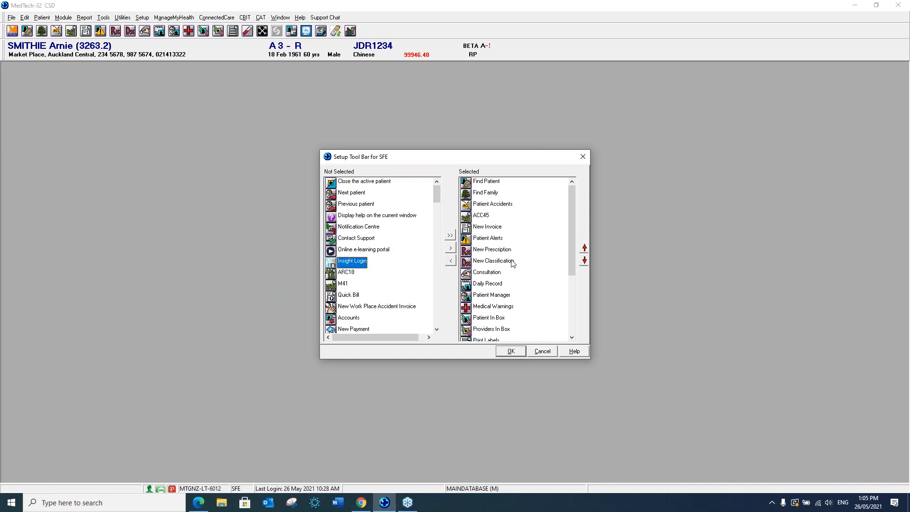
left_click(545, 352)
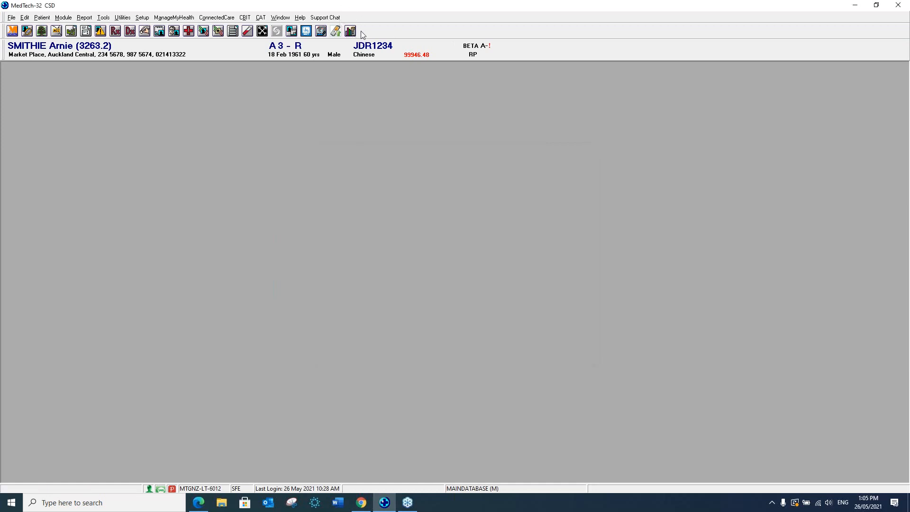
Open the Query Builder and move its window further up the workspace.
left_click(350, 32)
left_click(350, 31)
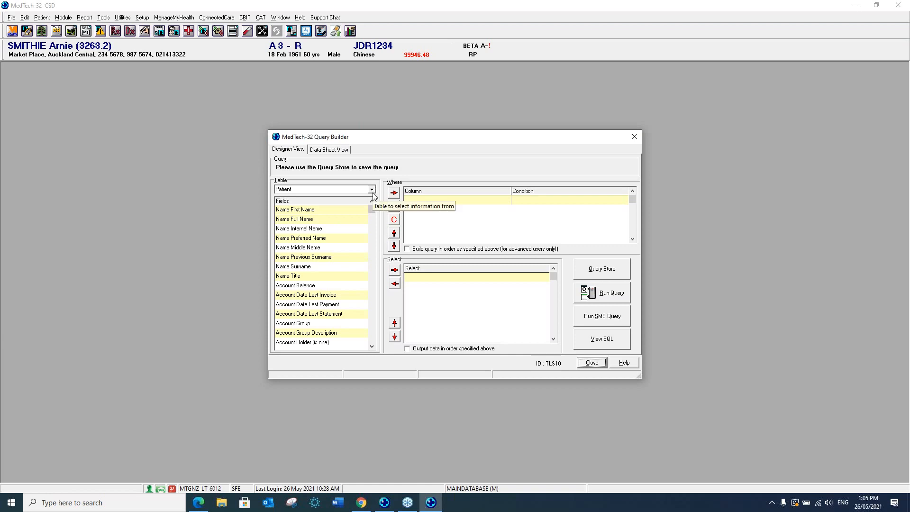
left_click_drag(405, 142, 376, 93)
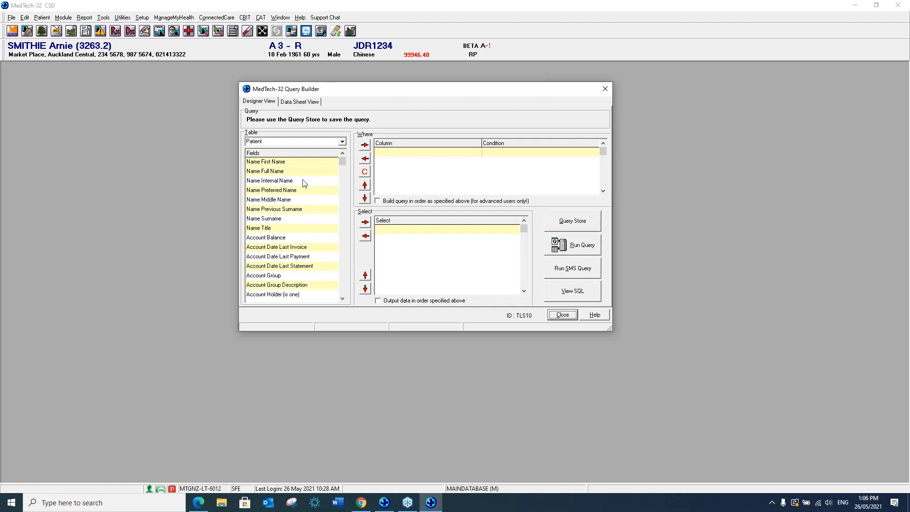
Look through the tables available to the query, keep Patient selected, and examine its list of fields.
left_click(342, 142)
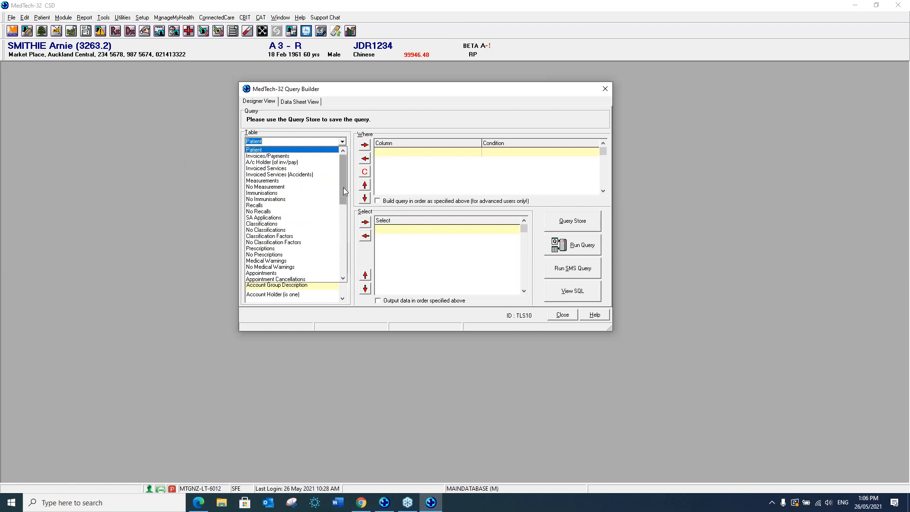
left_click_drag(343, 188, 340, 263)
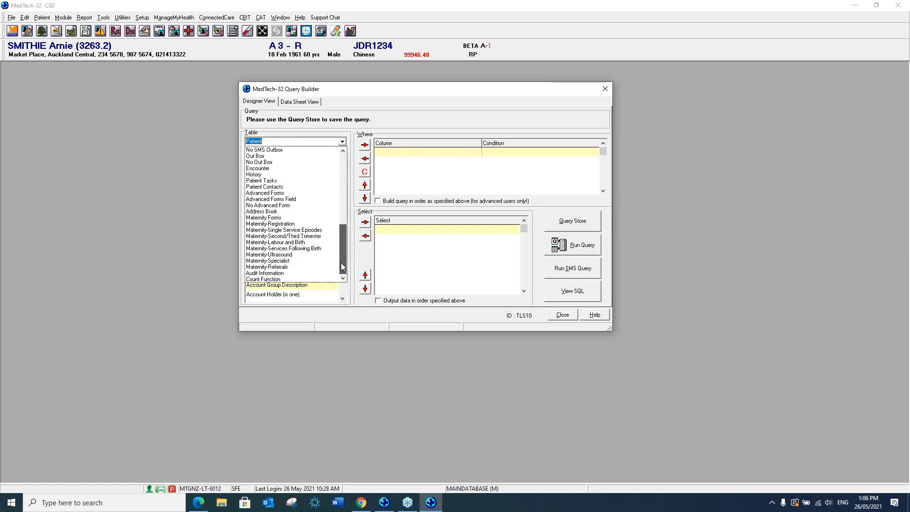
left_click_drag(342, 261, 342, 226)
left_click_drag(341, 222, 340, 185)
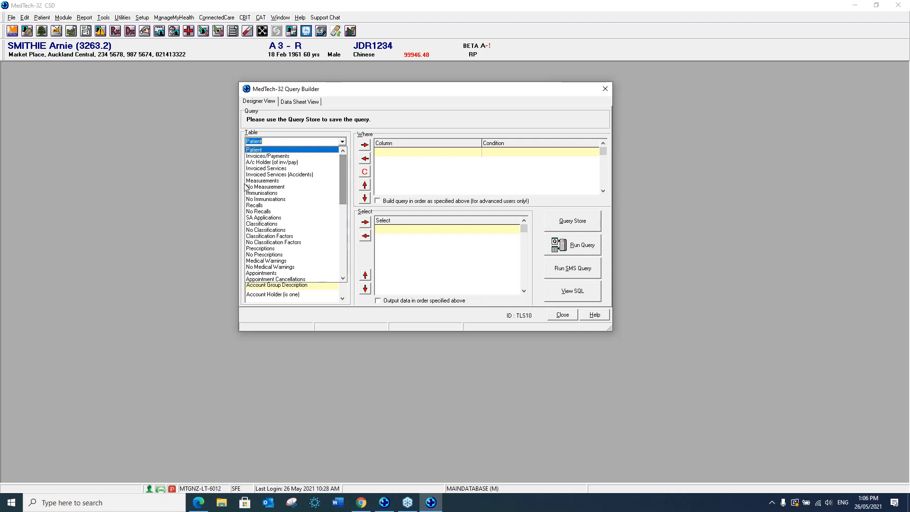
left_click(264, 151)
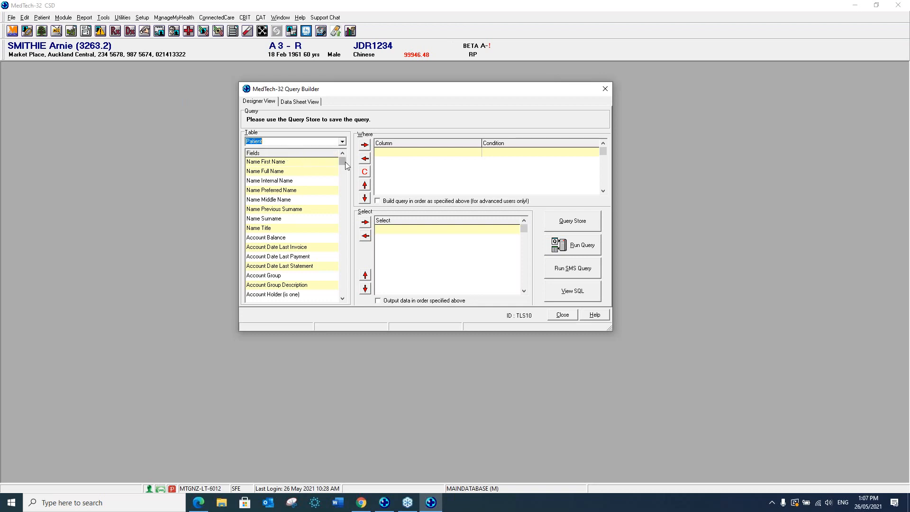
left_click_drag(346, 162, 345, 176)
left_click_drag(343, 299, 342, 299)
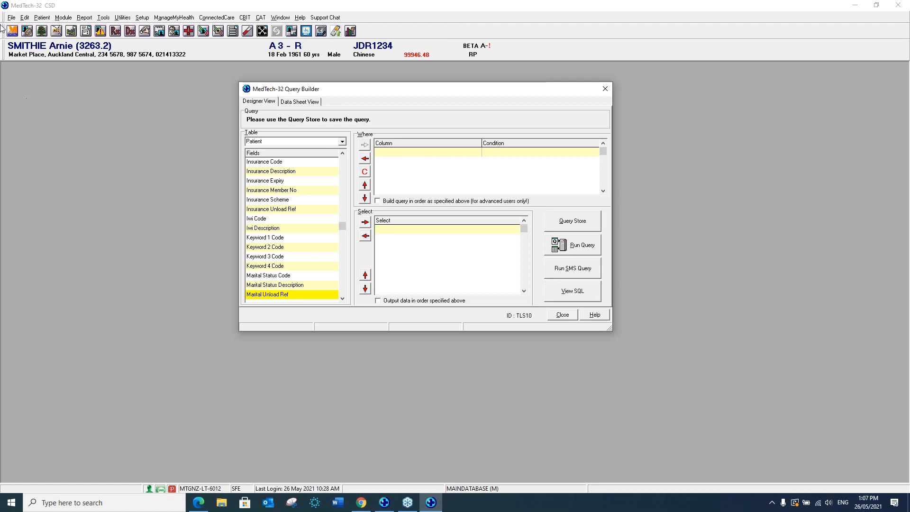
Open the current patient's Patient Register and place the Query Builder window beside it for comparison.
left_click(64, 17)
left_click(67, 148)
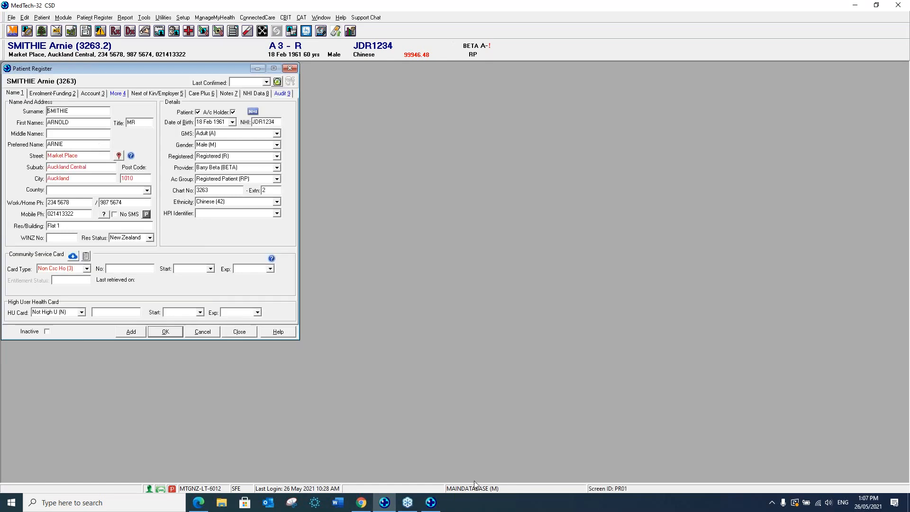
left_click(431, 503)
left_click_drag(404, 84, 478, 82)
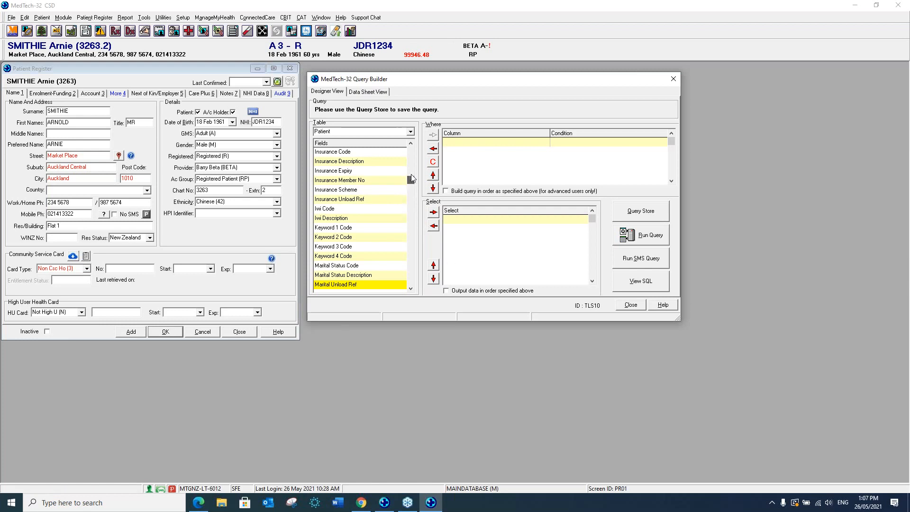
View the fields of the Prescriptions table and return the query table to Patient.
left_click(411, 143)
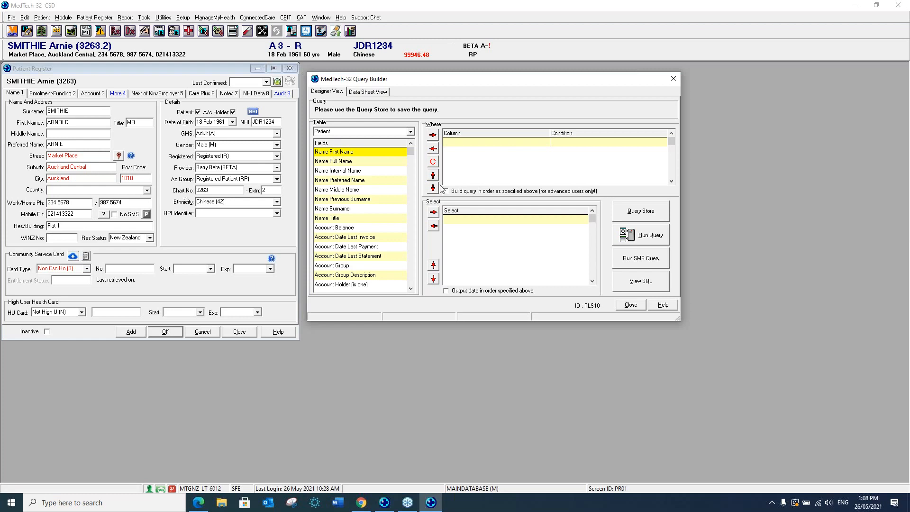
left_click(411, 132)
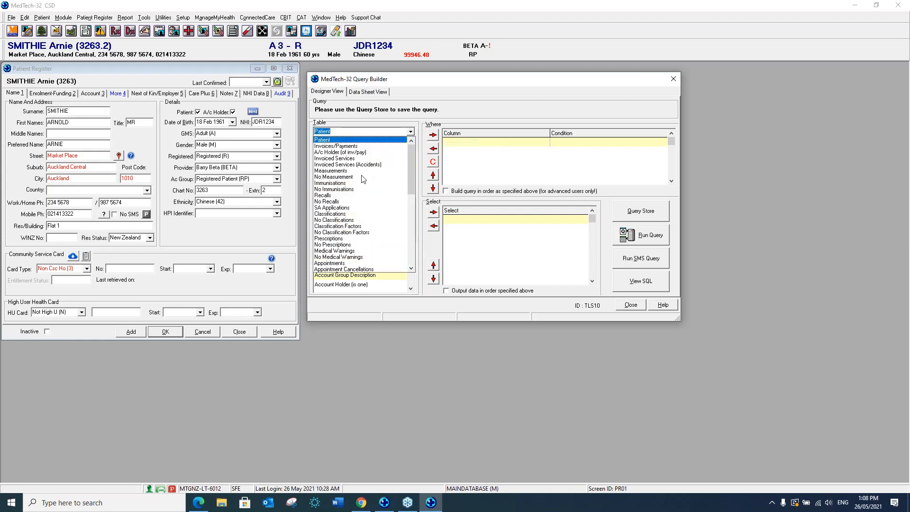
left_click(324, 239)
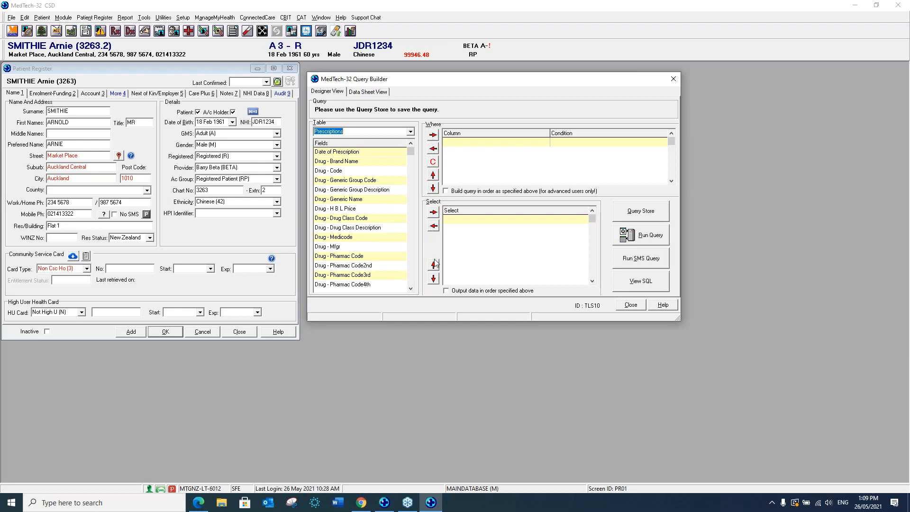
left_click(410, 132)
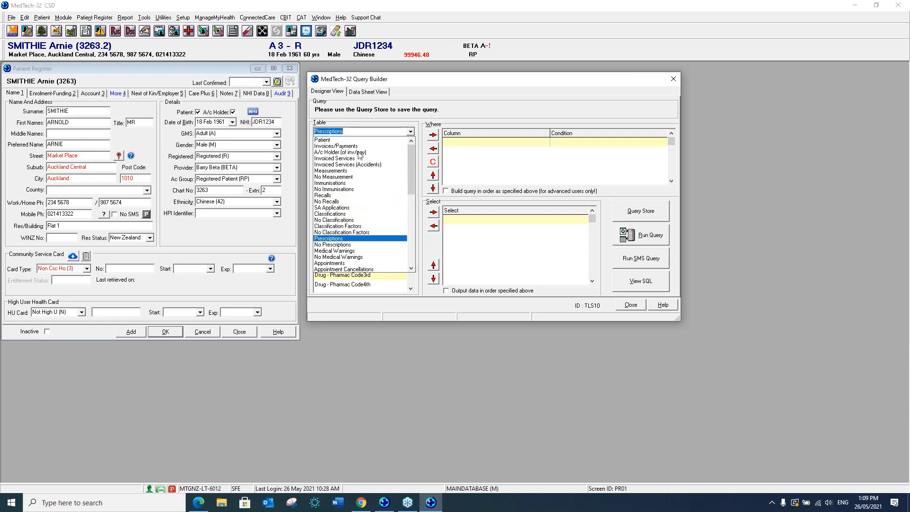
left_click(331, 142)
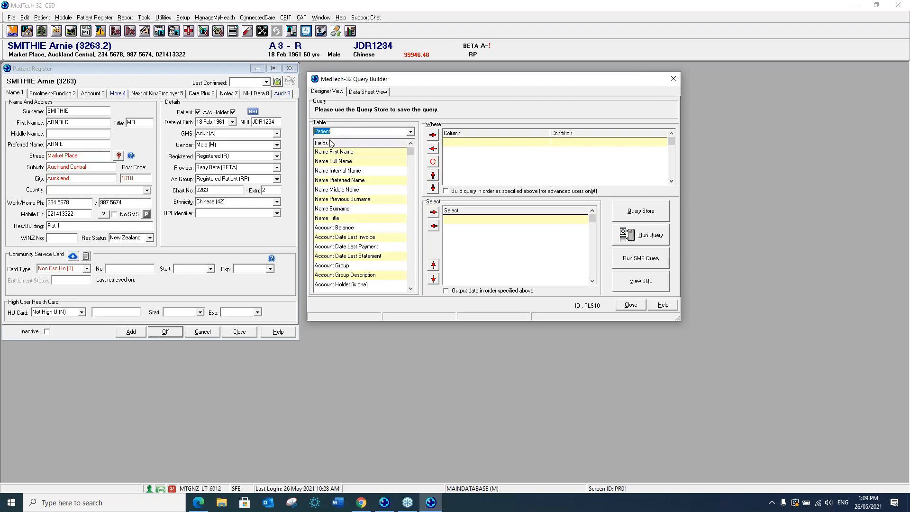
Add the Patient table's Registered field to the query's Where criteria and select its row.
left_click(406, 280)
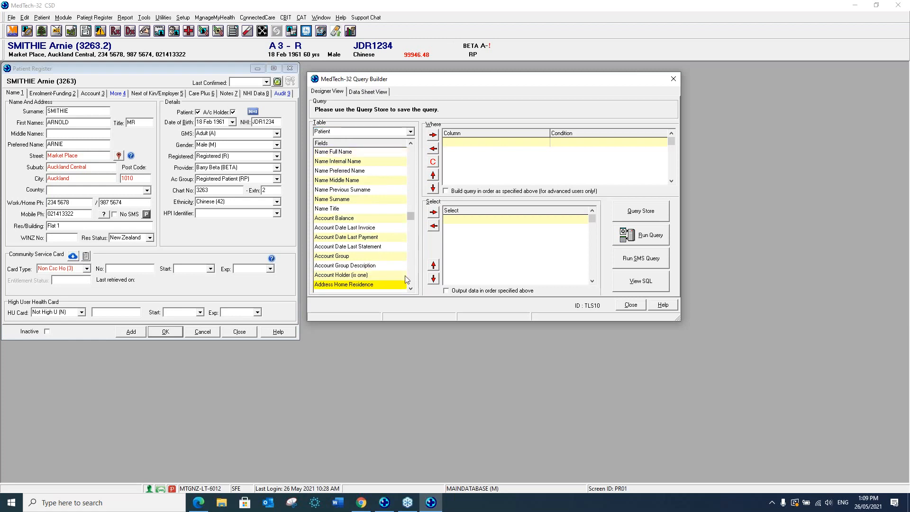
left_click_drag(406, 279, 412, 279)
left_click(335, 163)
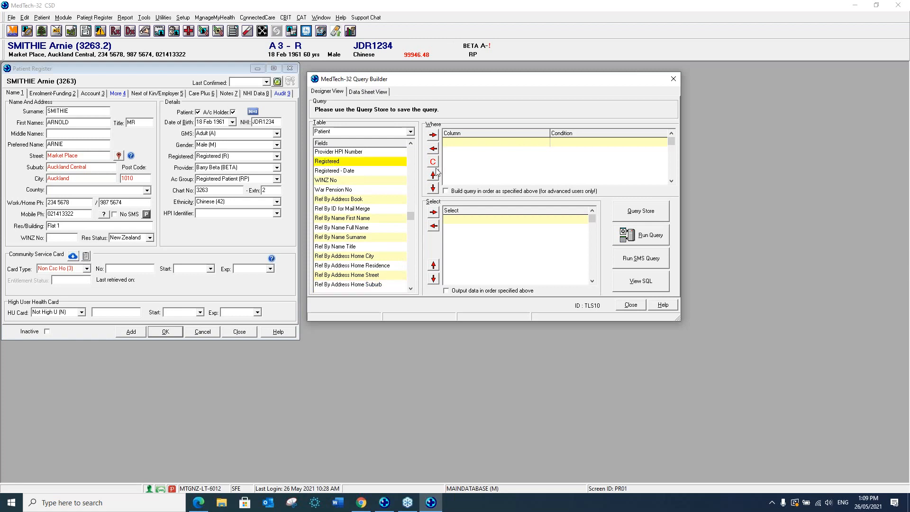
left_click(433, 136)
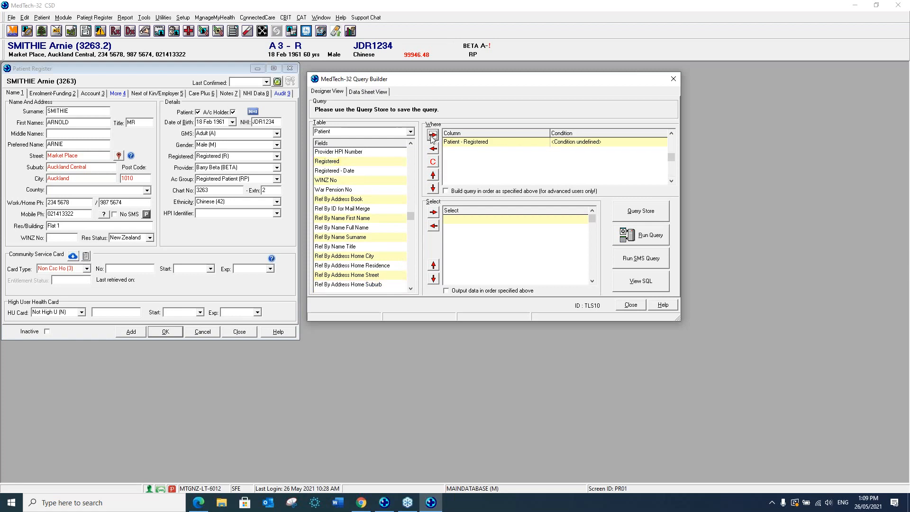
left_click(503, 143)
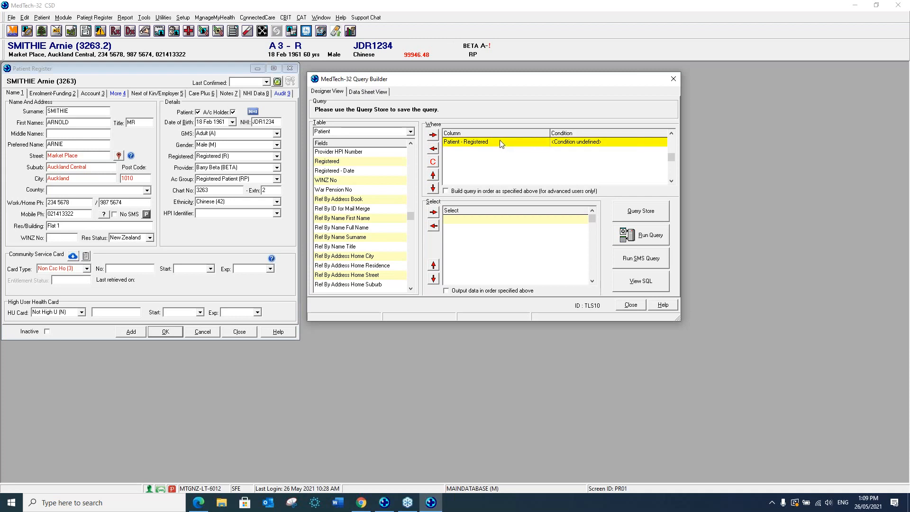
Remove the Registered criterion from the Where list, and add the Registered and Registered - Date fields there.
left_click(433, 149)
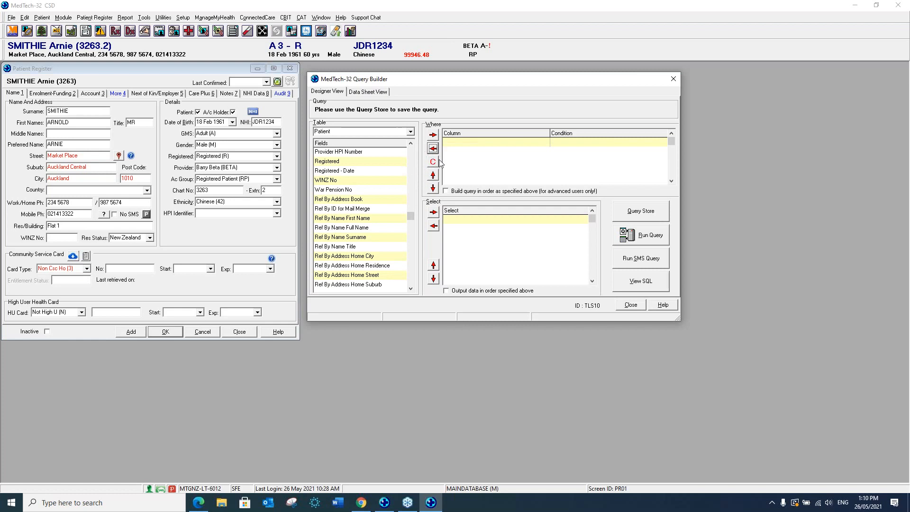
left_click(334, 161)
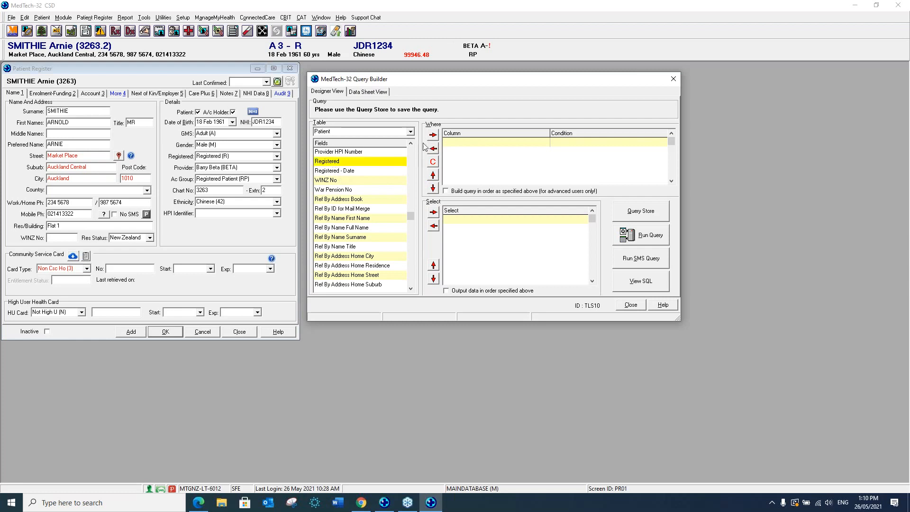
left_click(436, 137)
left_click(330, 171)
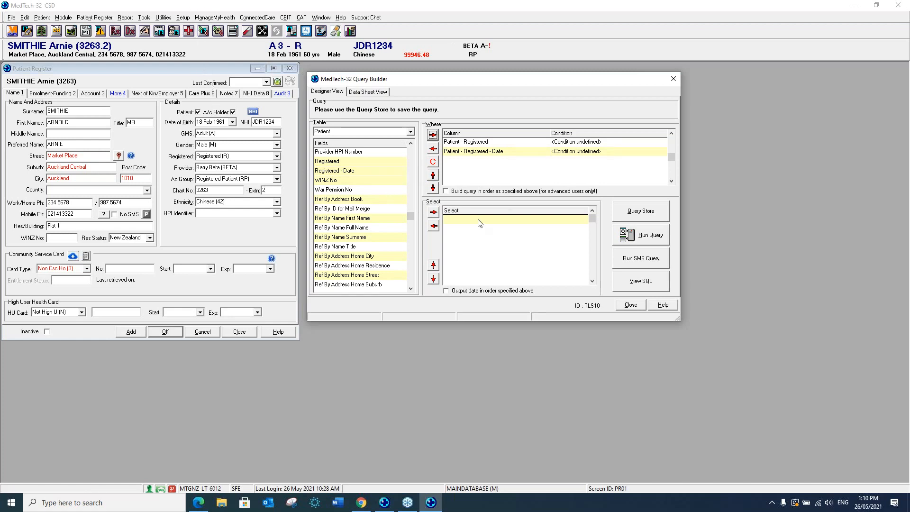
Try out reordering the Where criteria by moving Registered - Date above Registered and back below it.
left_click(433, 175)
left_click(433, 188)
left_click(432, 176)
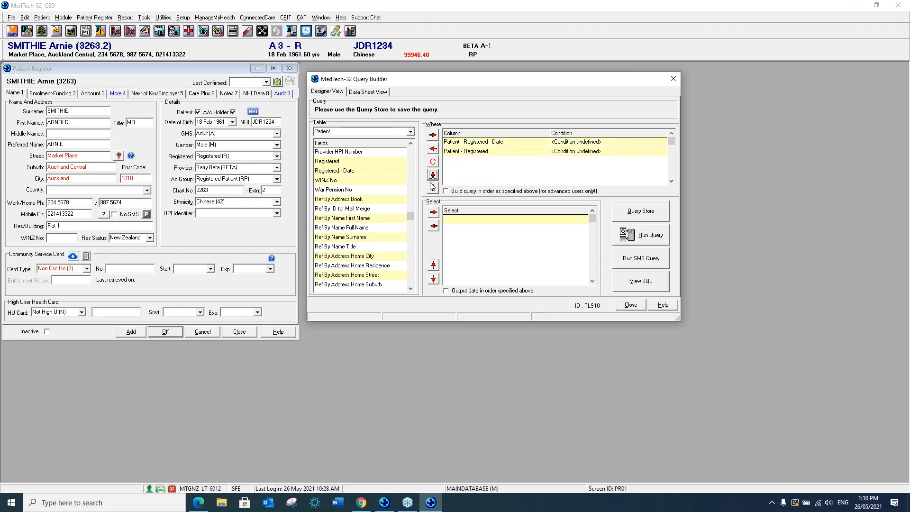
left_click(433, 190)
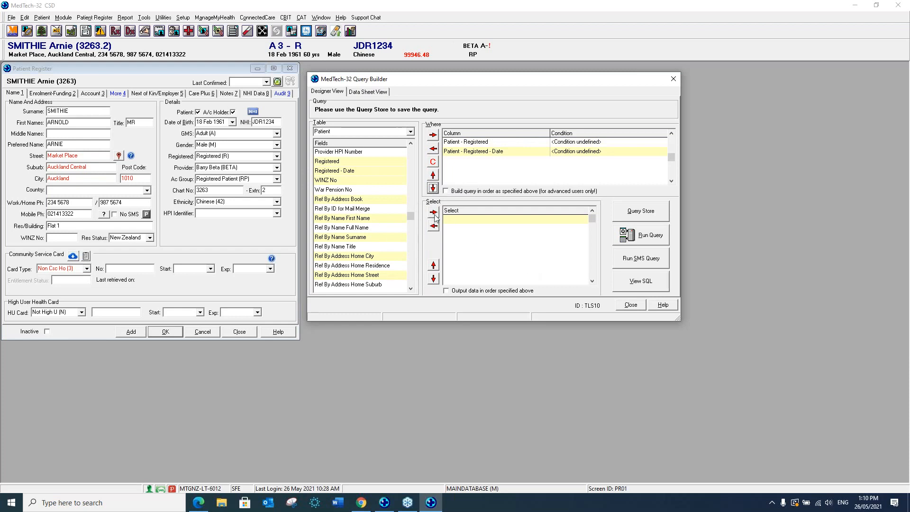
Add the Patient table's WINZ No field to the Select output list and remove it again.
left_click(352, 202)
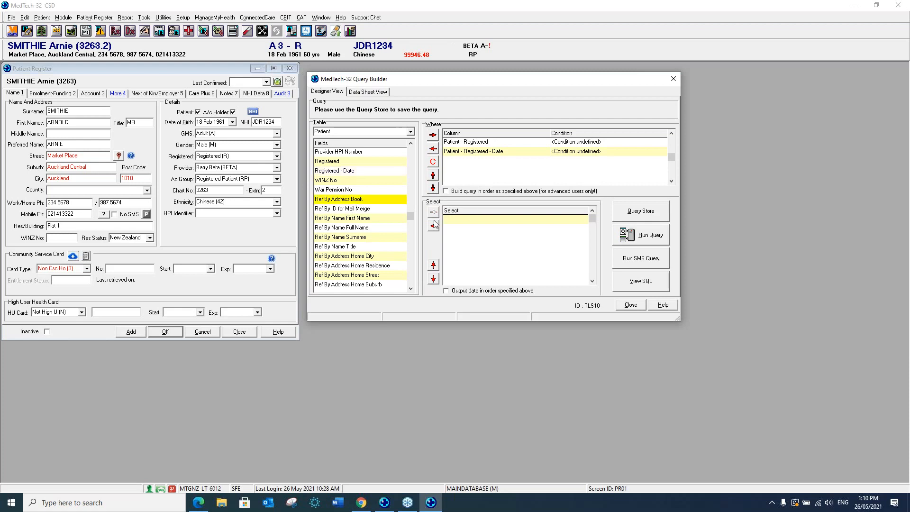
left_click(338, 182)
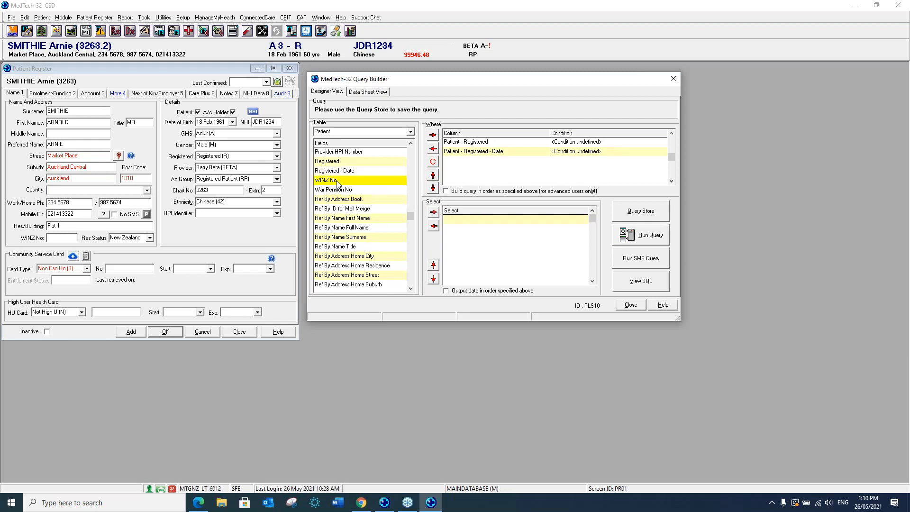
left_click(433, 212)
left_click(488, 219)
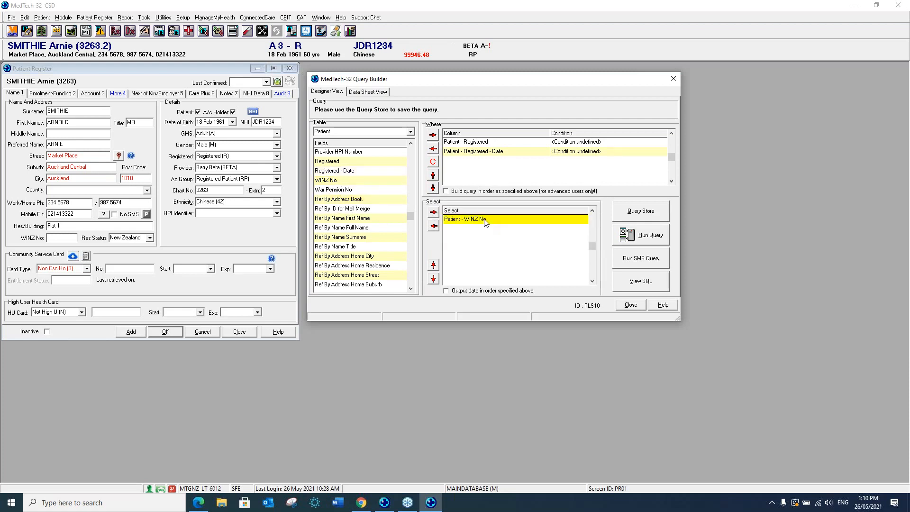
left_click(434, 227)
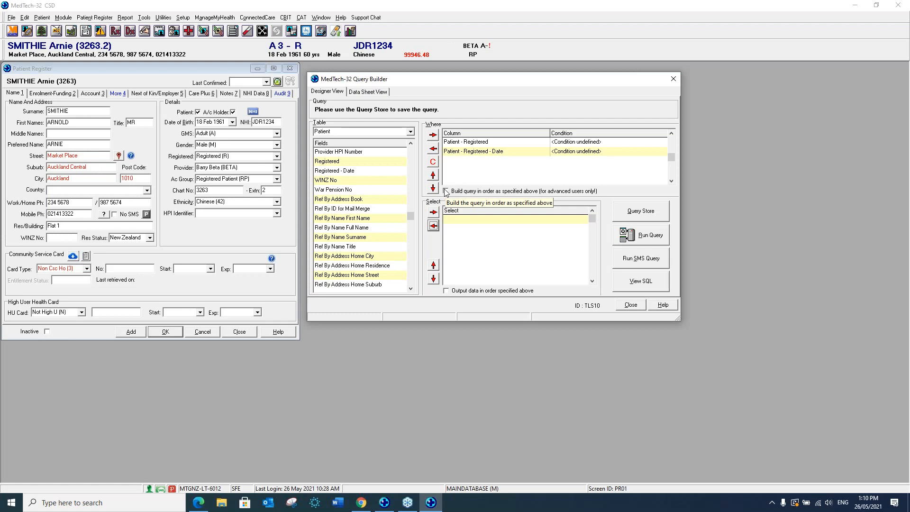
Remove the Registered - Date criterion from the Where list.
left_click(499, 141)
left_click(498, 151)
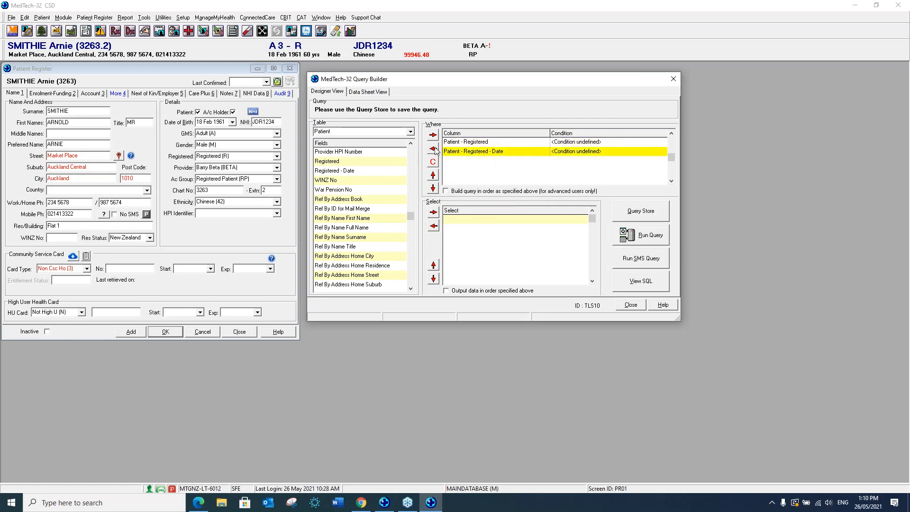
left_click(433, 148)
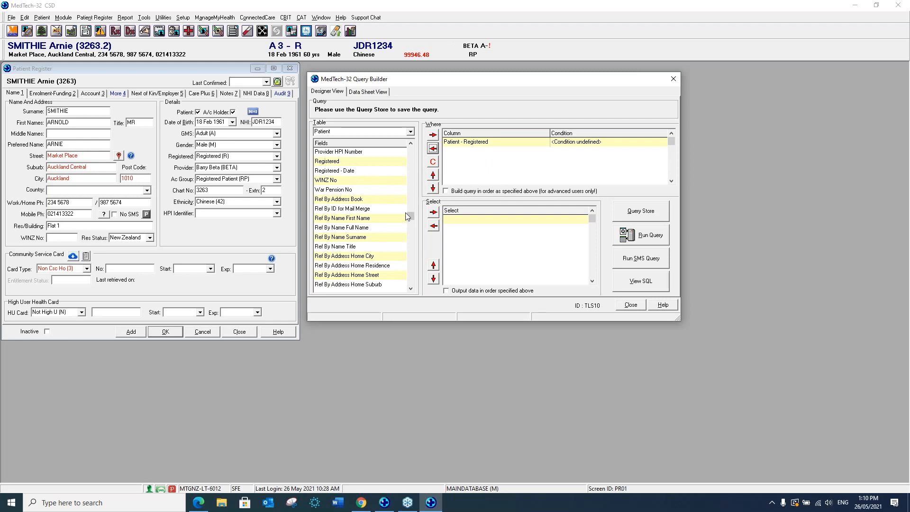
Add the Patient table's Gender field to the Where criteria and move it above Registered.
left_click_drag(412, 221, 410, 151)
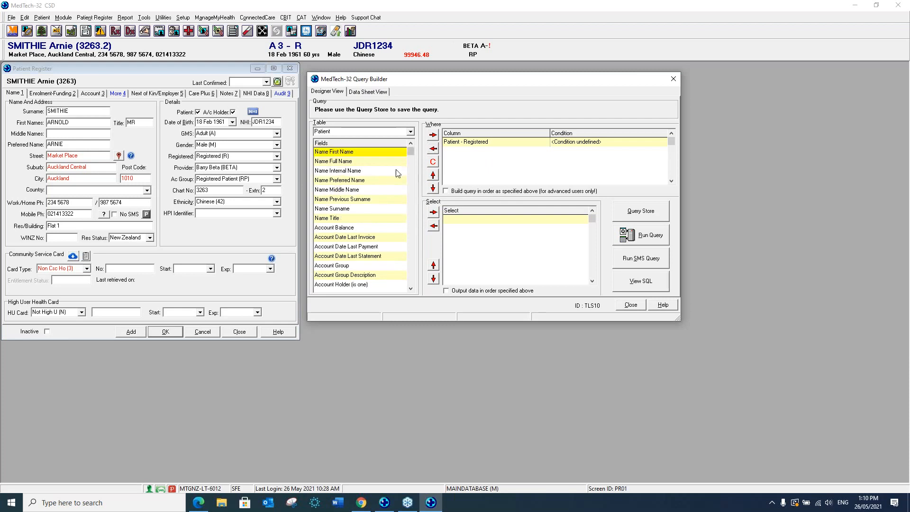
left_click(412, 272)
left_click(412, 272)
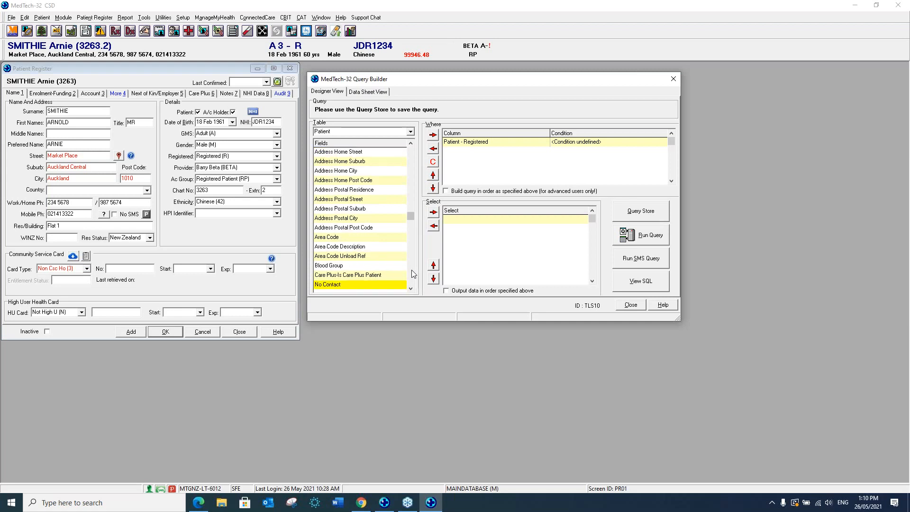
left_click(412, 272)
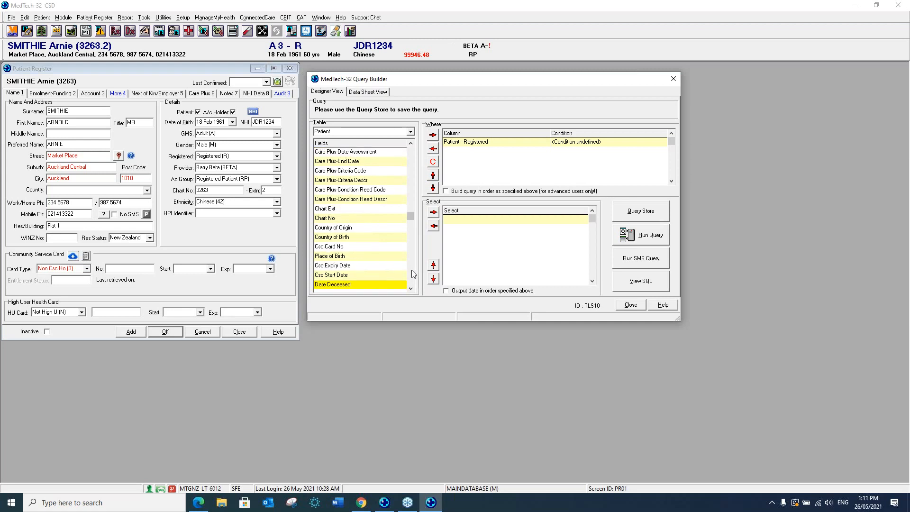
left_click(412, 273)
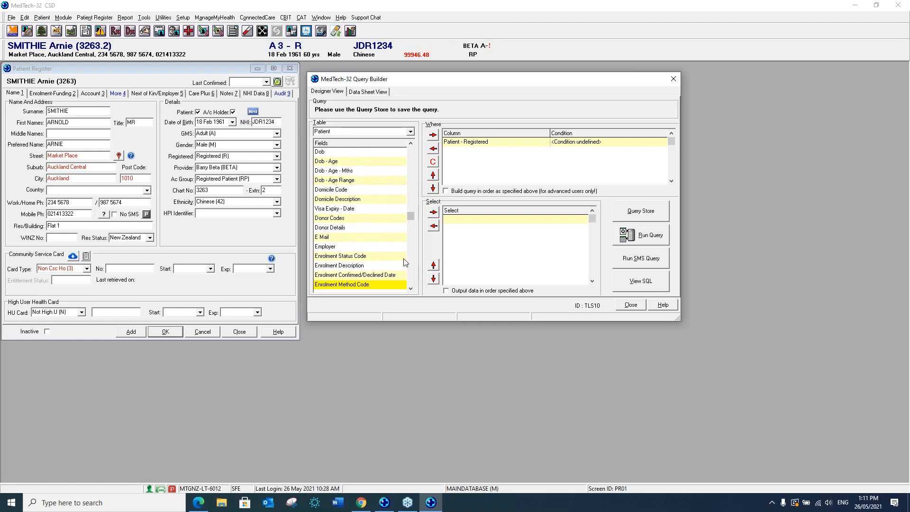
left_click(414, 273)
left_click(413, 272)
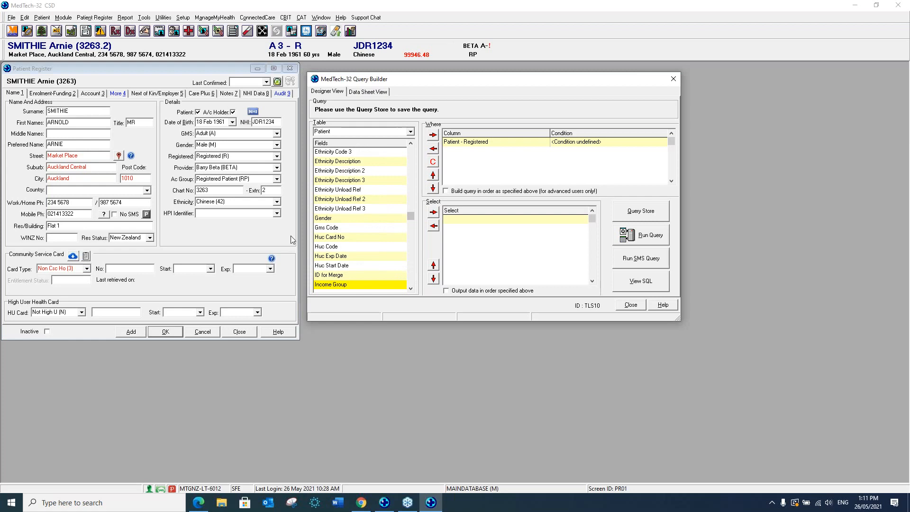
left_click(338, 219)
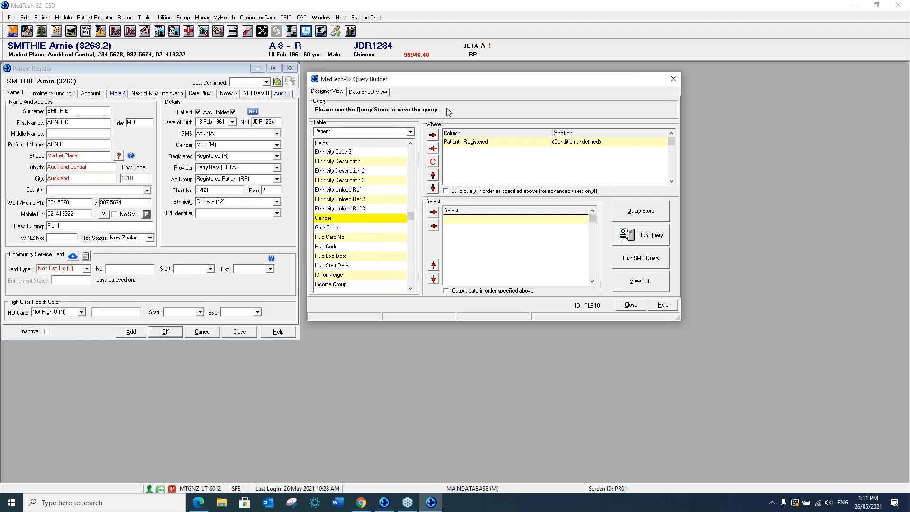
left_click(434, 136)
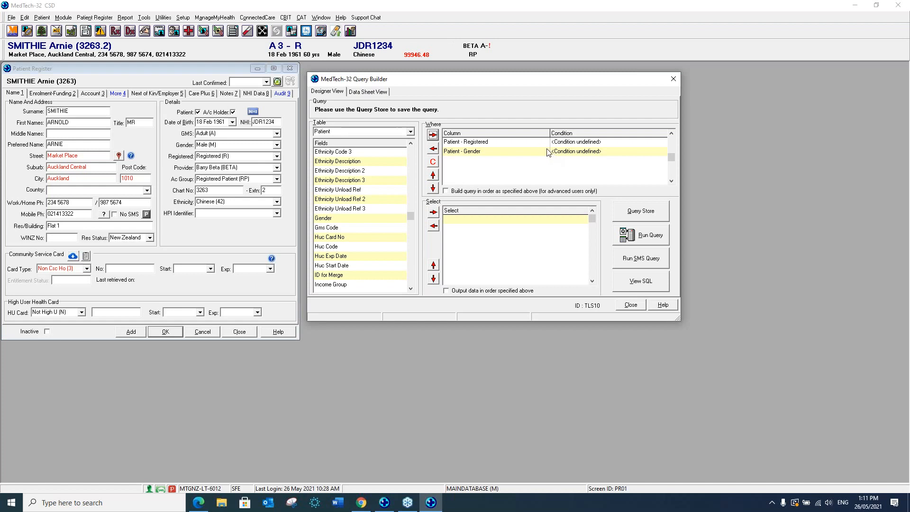
left_click(495, 154)
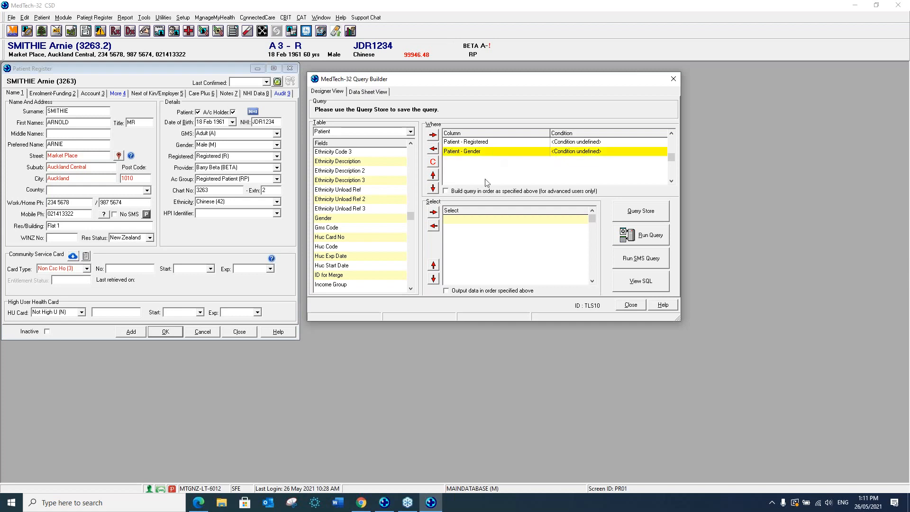
left_click(433, 175)
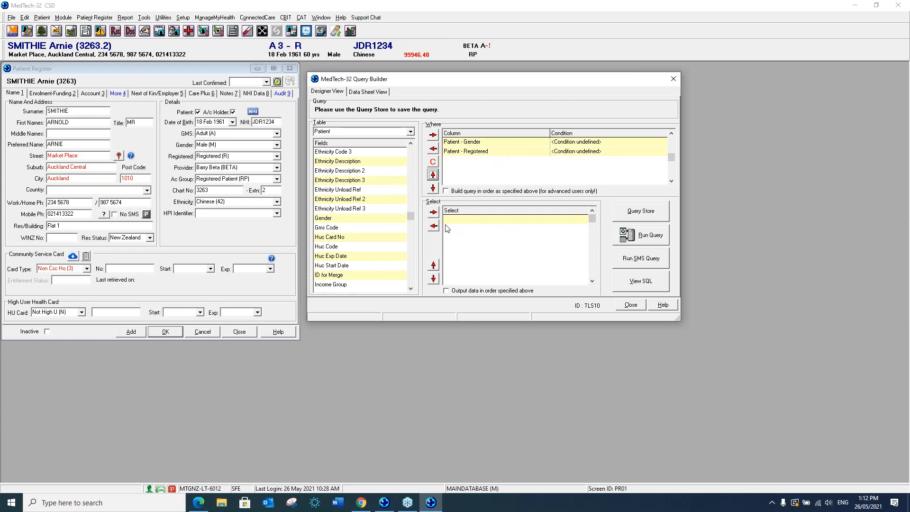
Enable output in the specified order and add Name Surname and Name First Name to the Select list, placing Name First Name on top.
left_click(446, 291)
left_click_drag(413, 217, 414, 149)
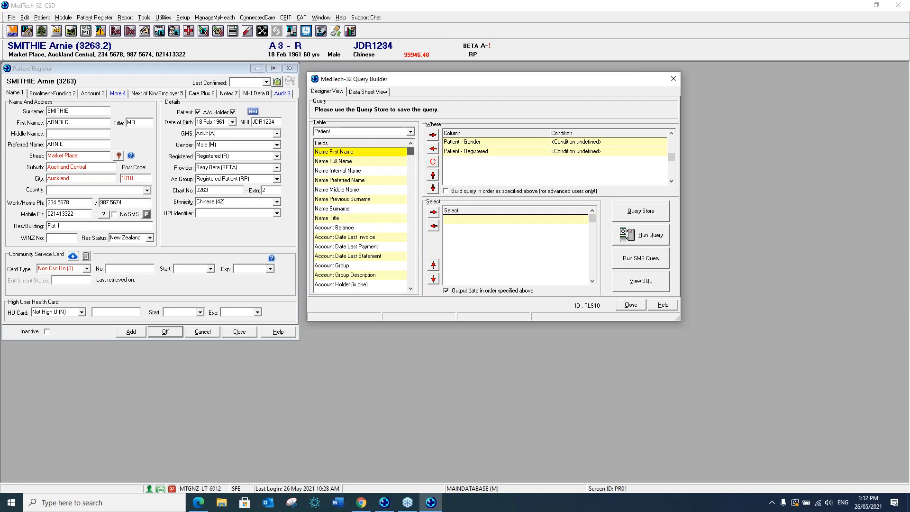
left_click(342, 210)
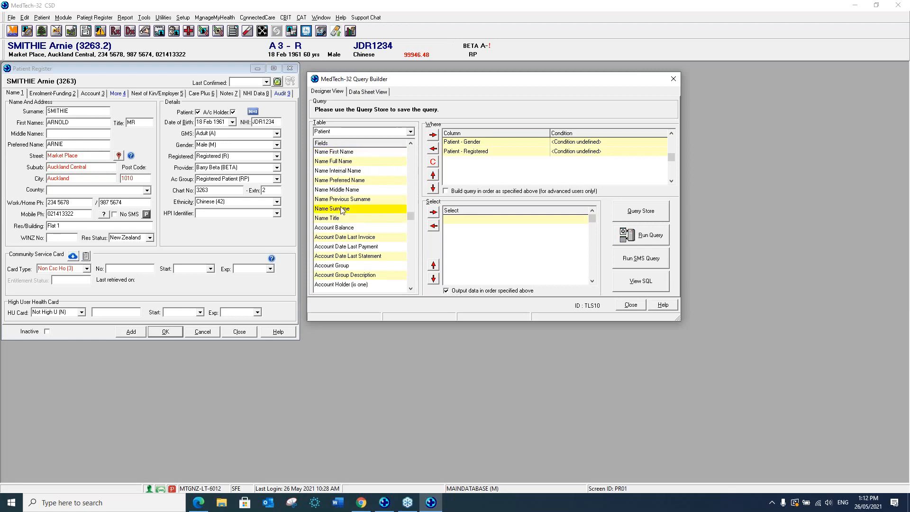
left_click(433, 212)
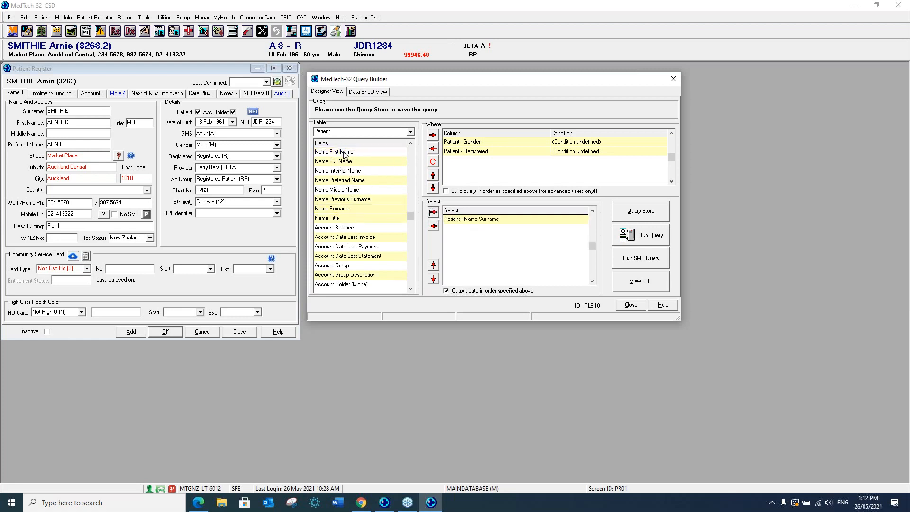
left_click(344, 152)
left_click(433, 212)
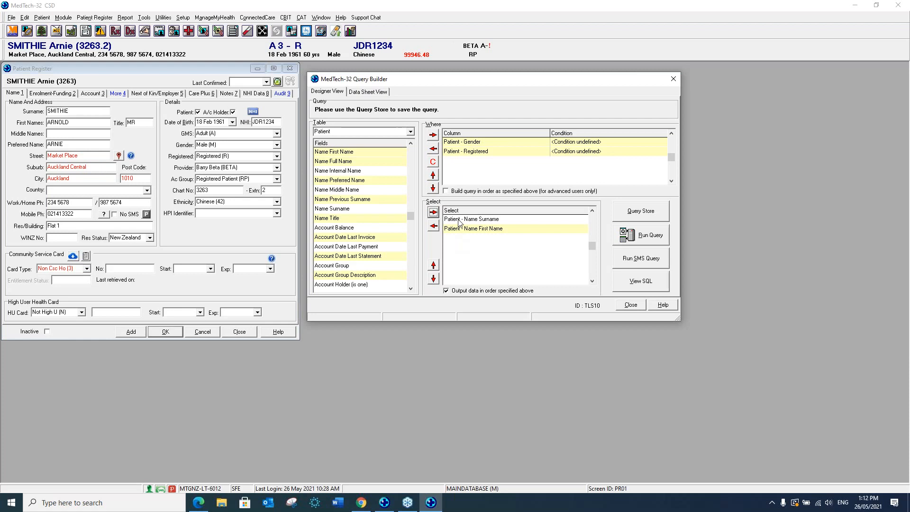
left_click(477, 228)
left_click(433, 265)
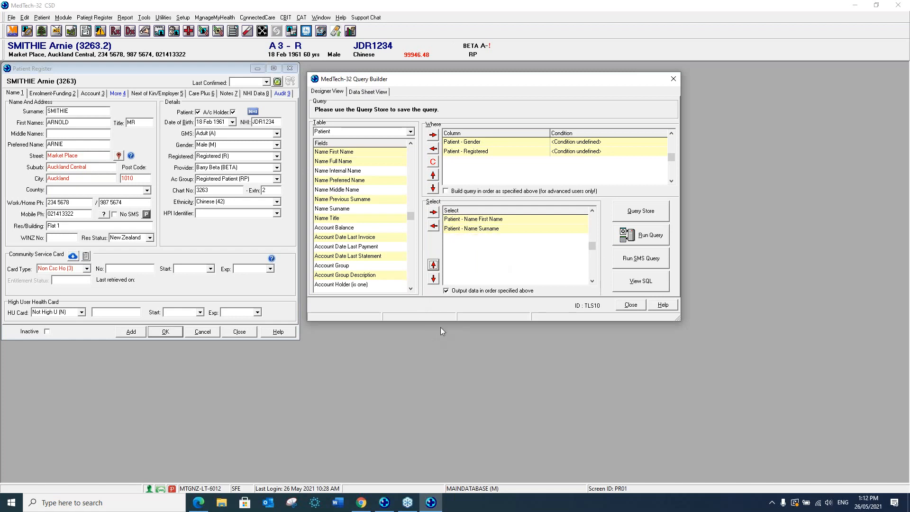
Turn off output in the specified order, and switch the option to build the query in the specified order on and off again.
left_click(446, 290)
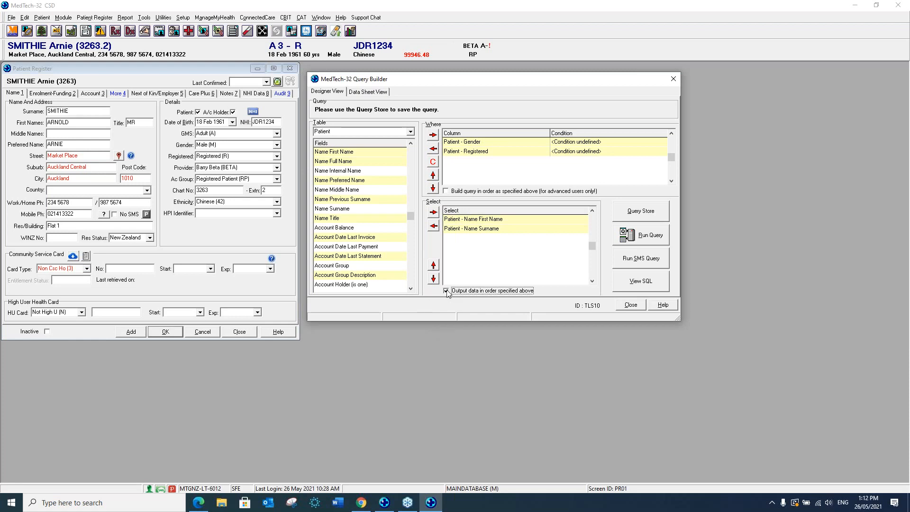
left_click(445, 192)
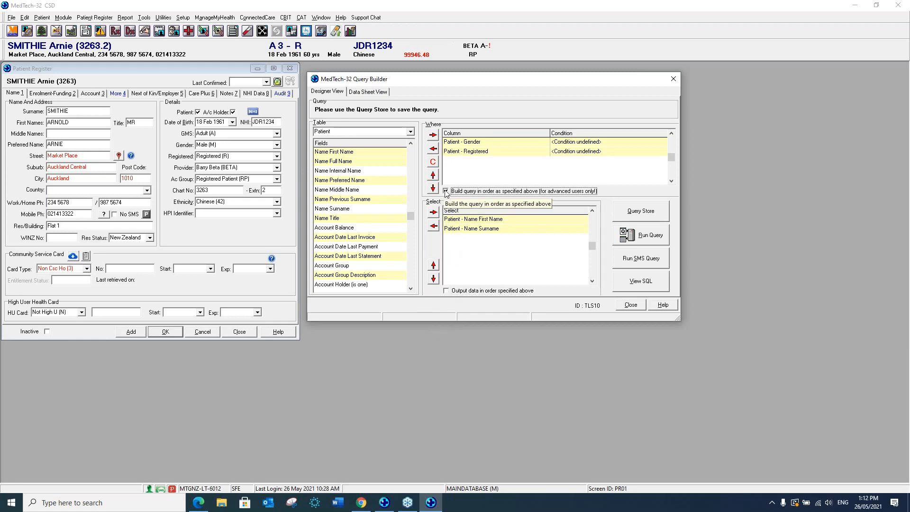
left_click(446, 191)
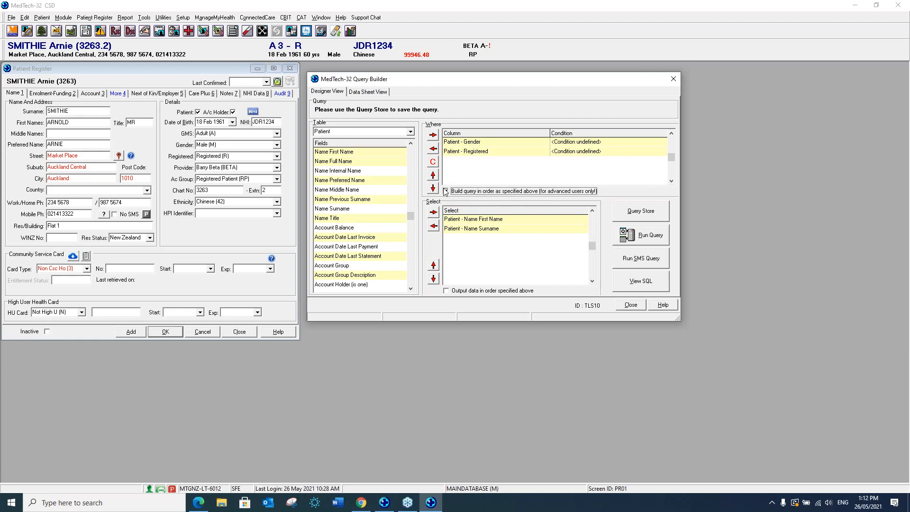
Try to save the query in the Query Store's Root folder as "test", decline overwriting, enter "test2" instead and cancel the save.
left_click(648, 214)
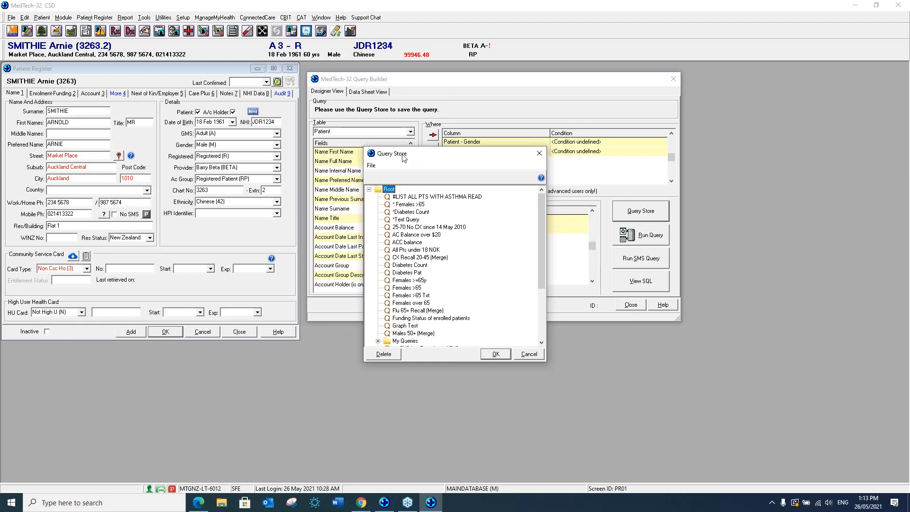
left_click(371, 166)
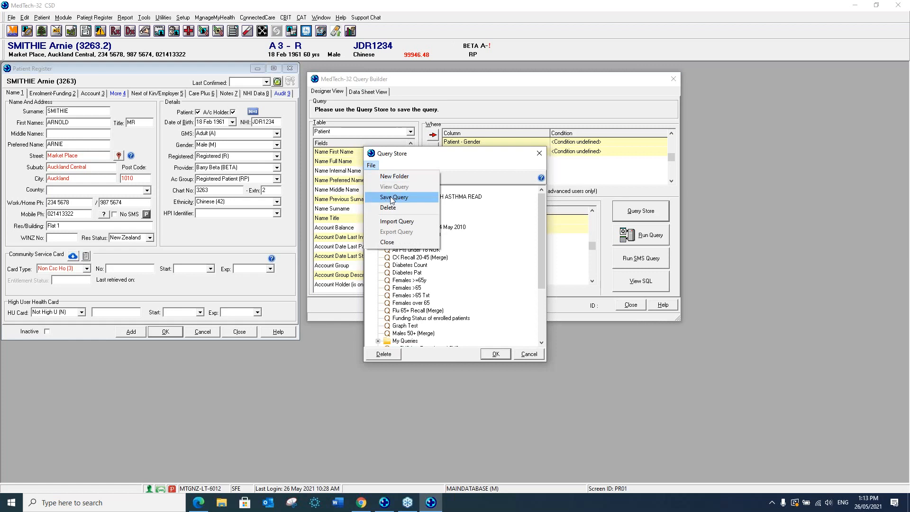
left_click(391, 200)
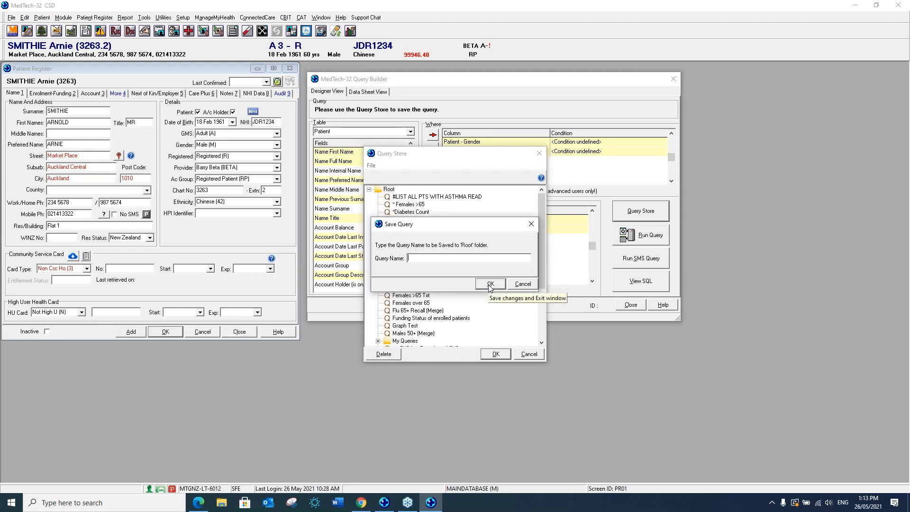
type("test")
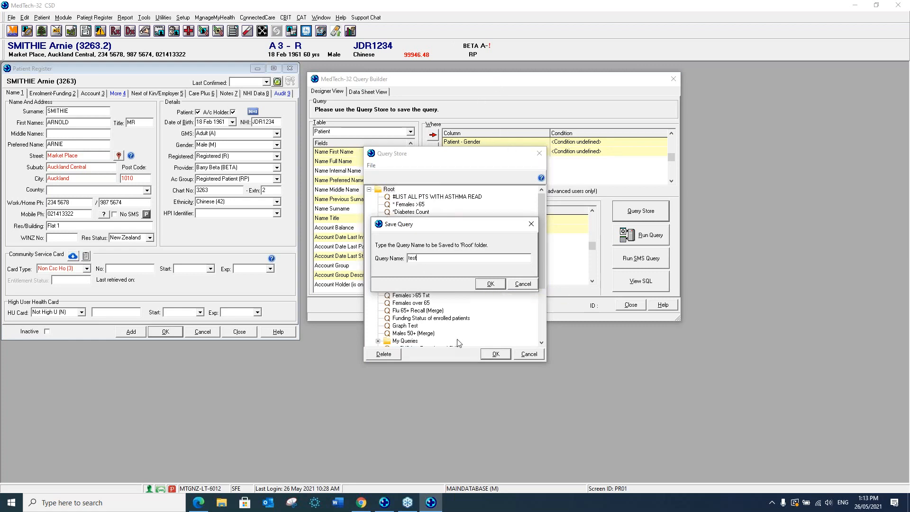
left_click(497, 285)
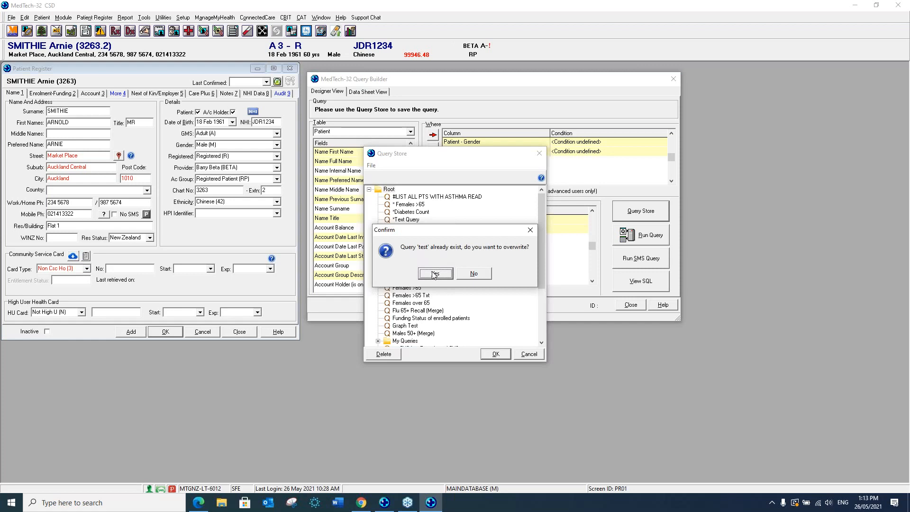
left_click(474, 274)
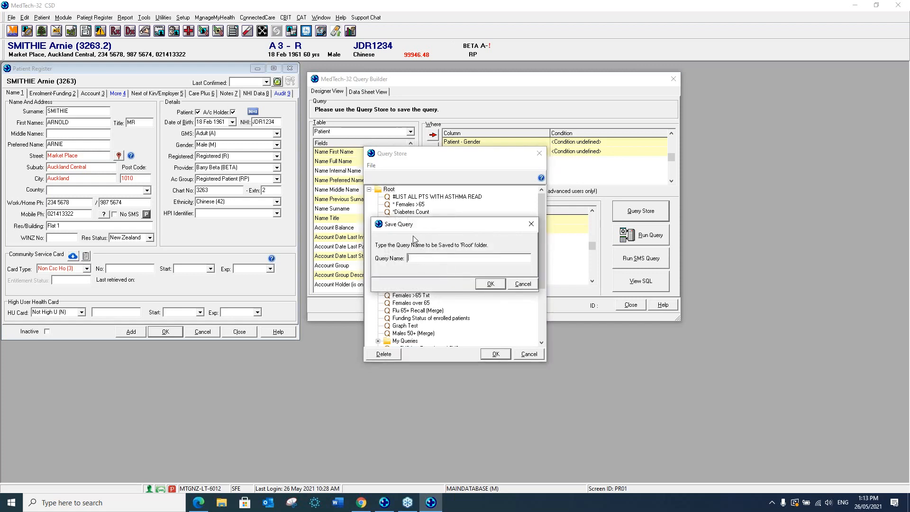
type("test2")
left_click(521, 284)
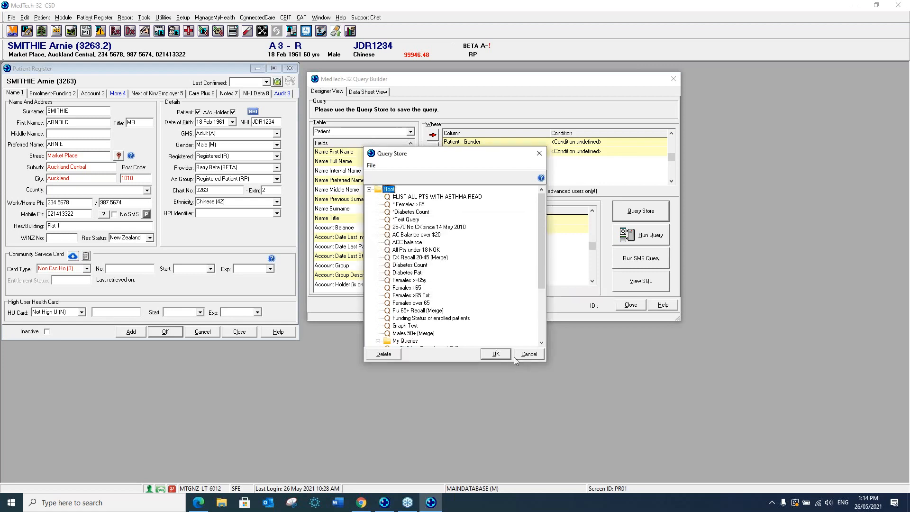
Try to create a folder named "My queries" under Root in the Query Store.
left_click(371, 166)
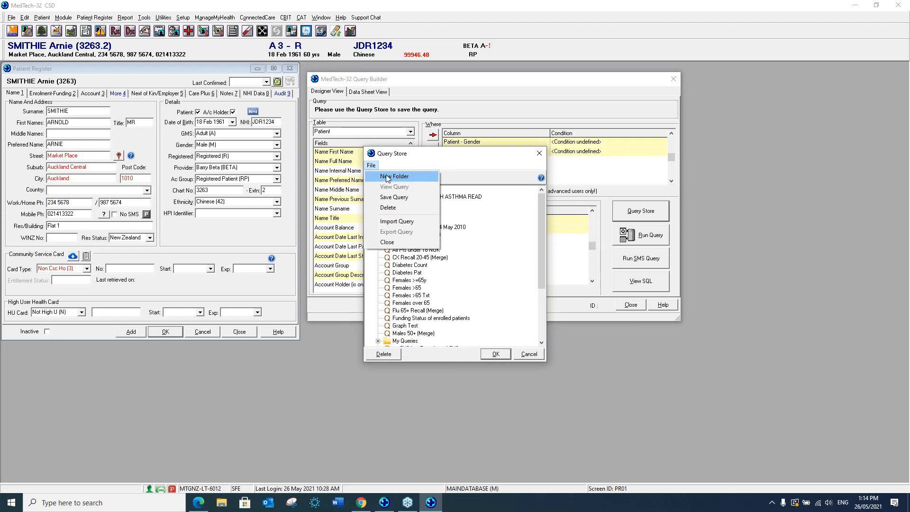
left_click(386, 176)
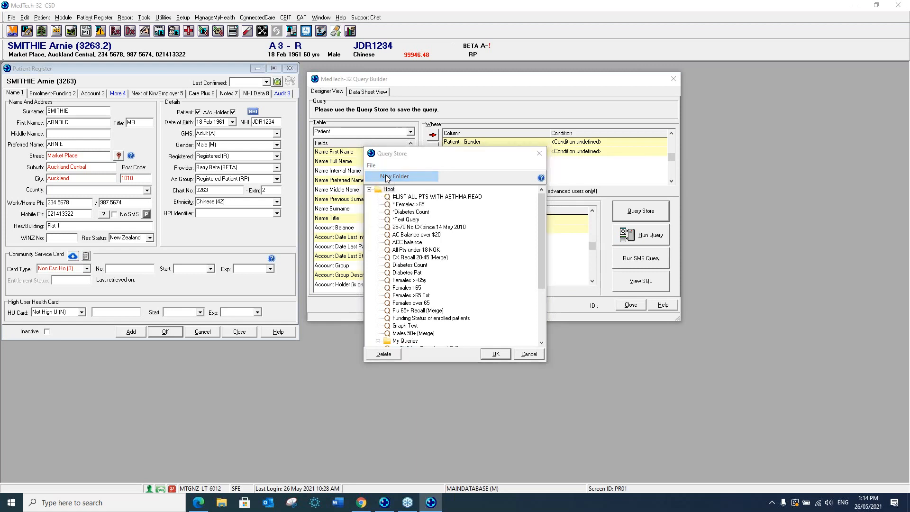
type("My qu")
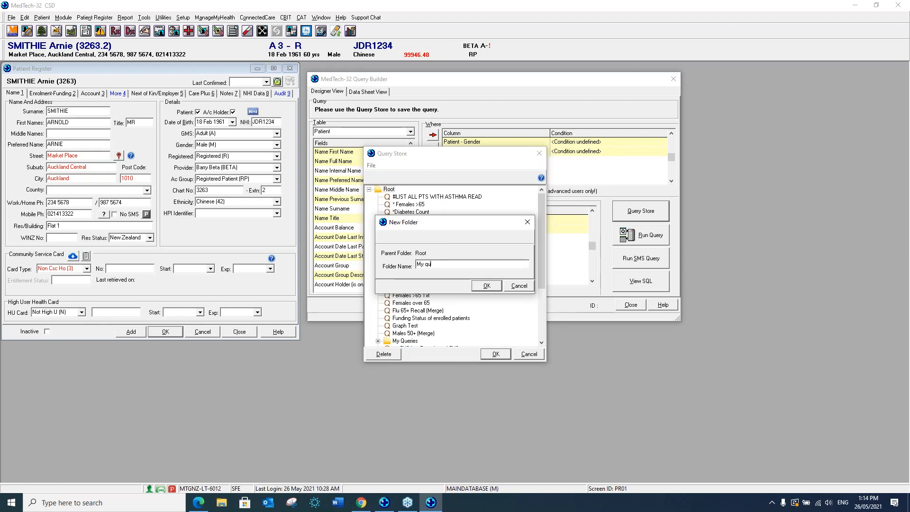
type("eries")
left_click(489, 286)
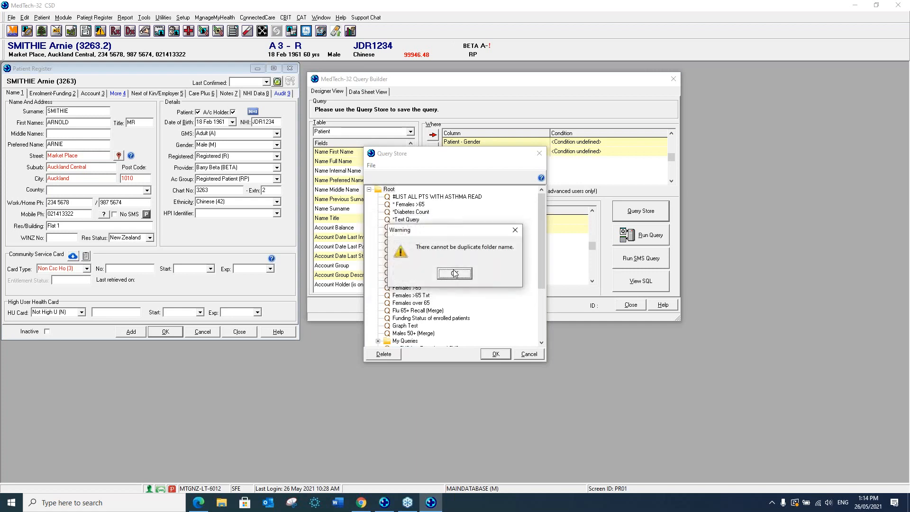
left_click(453, 274)
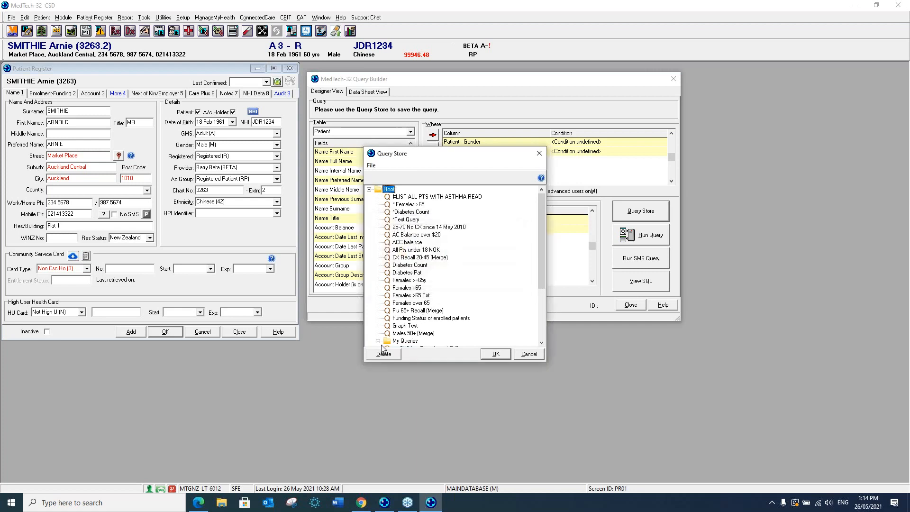
Browse the stored queries in the existing My Queries folder, check the Query Store's file options and close the store without choosing a query.
left_click(542, 343)
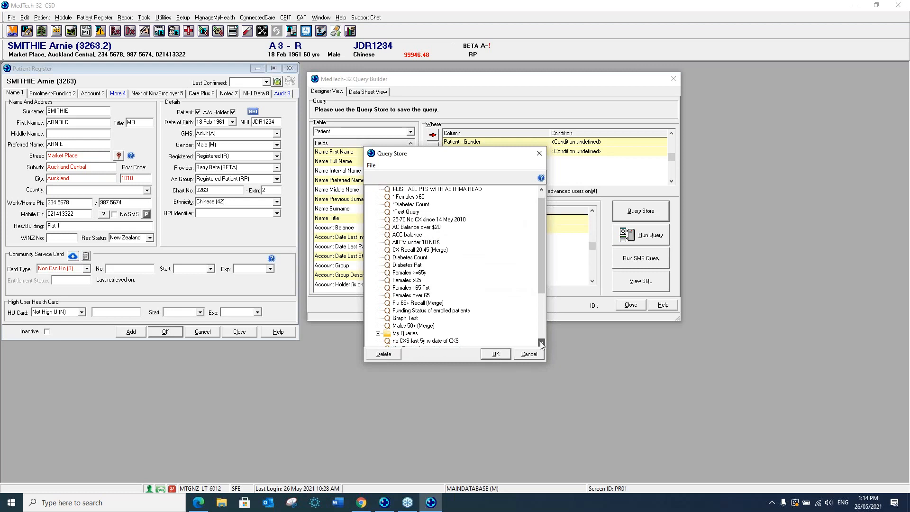
left_click(542, 342)
left_click(542, 343)
left_click(542, 342)
left_click(542, 342)
left_click(542, 342)
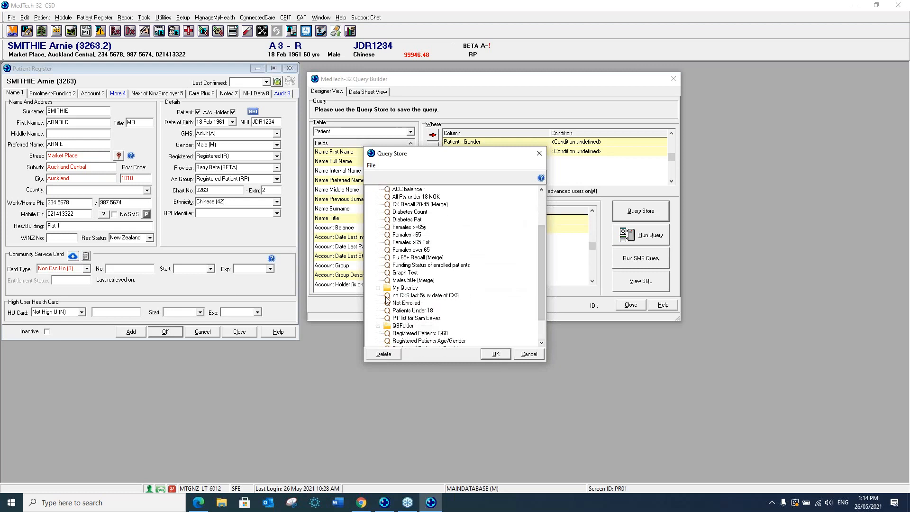
left_click(379, 288)
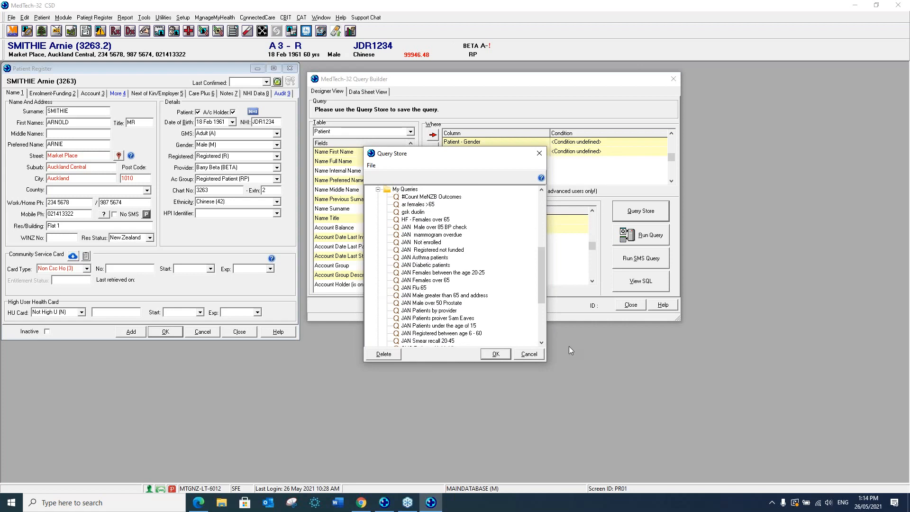
left_click(374, 167)
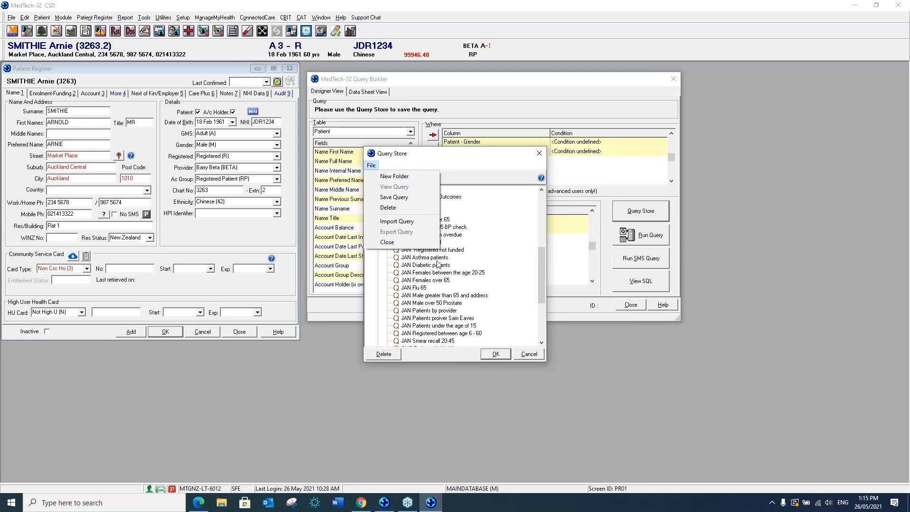
left_click(529, 355)
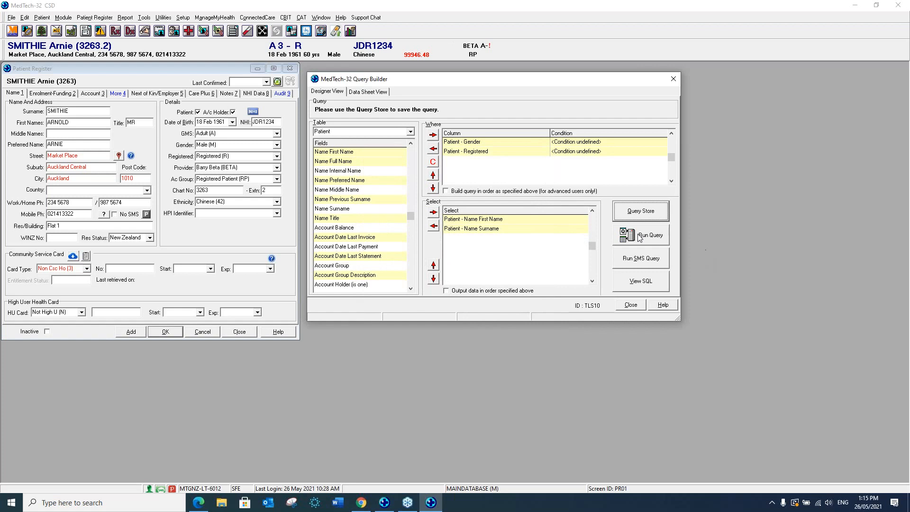
Load the stored query "* Females >65" from the Query Store's Root folder and run it.
left_click(640, 212)
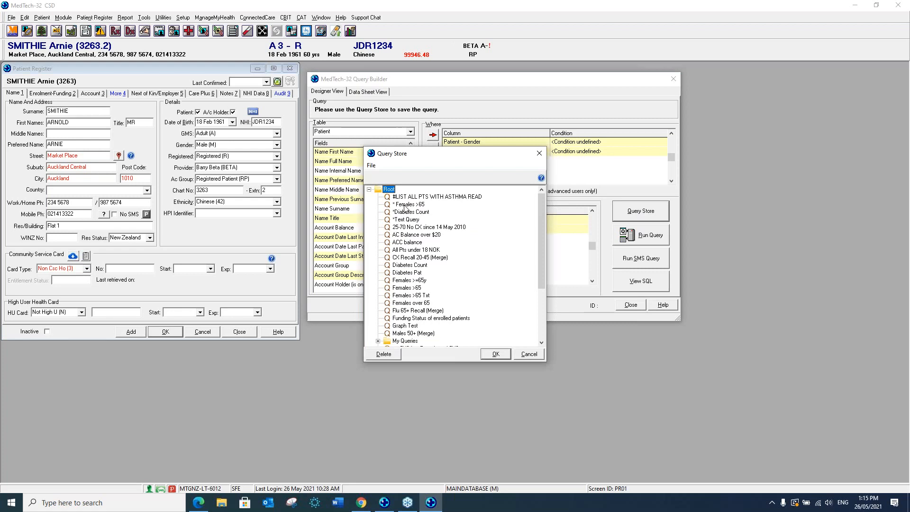
left_click(409, 205)
left_click(497, 355)
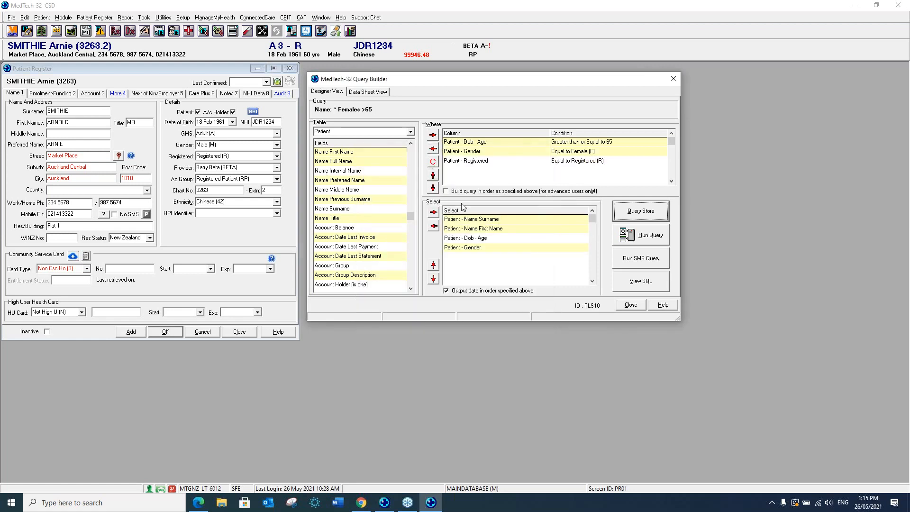
left_click(665, 235)
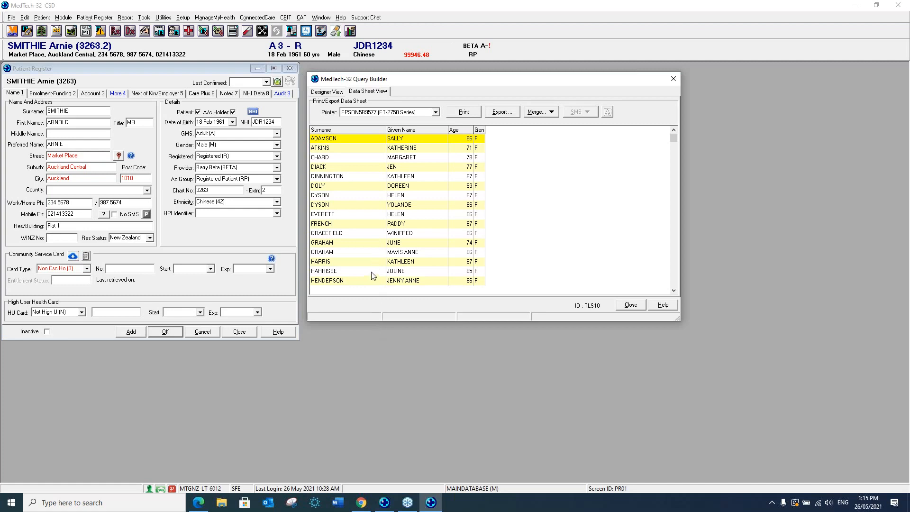
Rerun the "* Females >65" query from its design, return to the design and view the query's SQL.
left_click(322, 93)
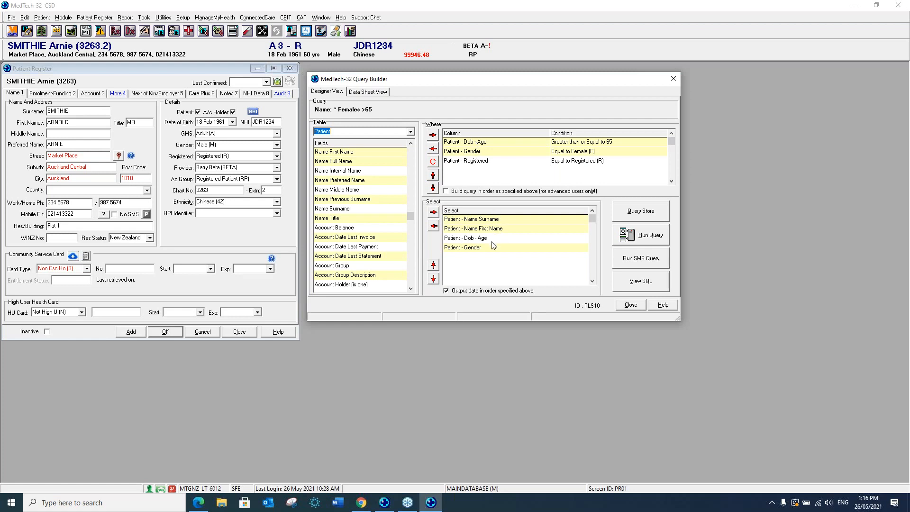
left_click(649, 238)
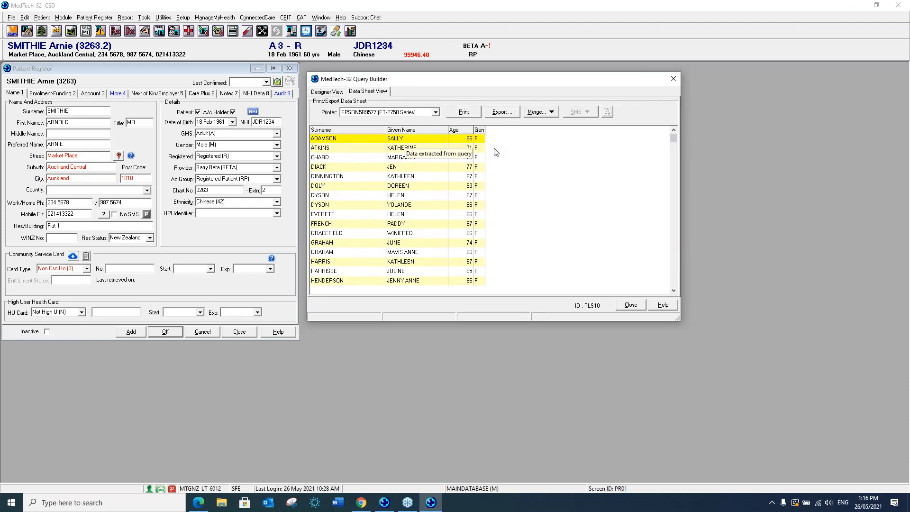
left_click(338, 93)
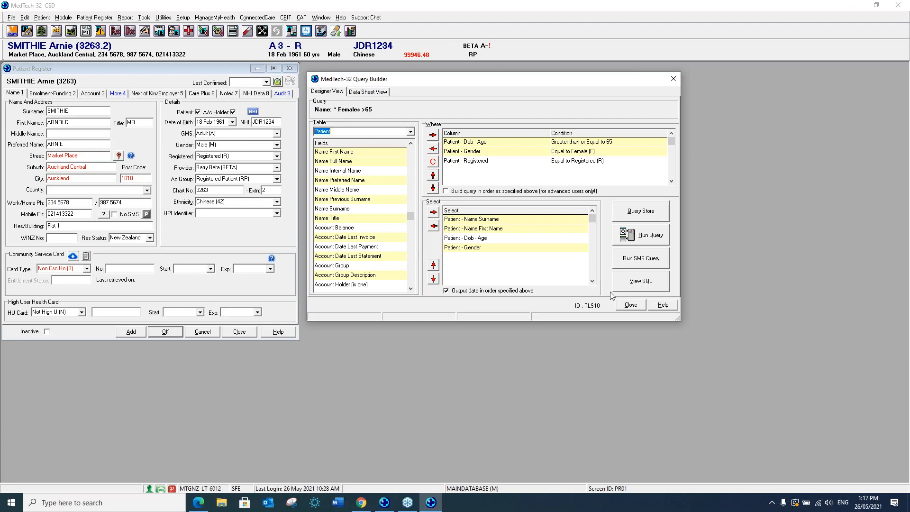
left_click(637, 282)
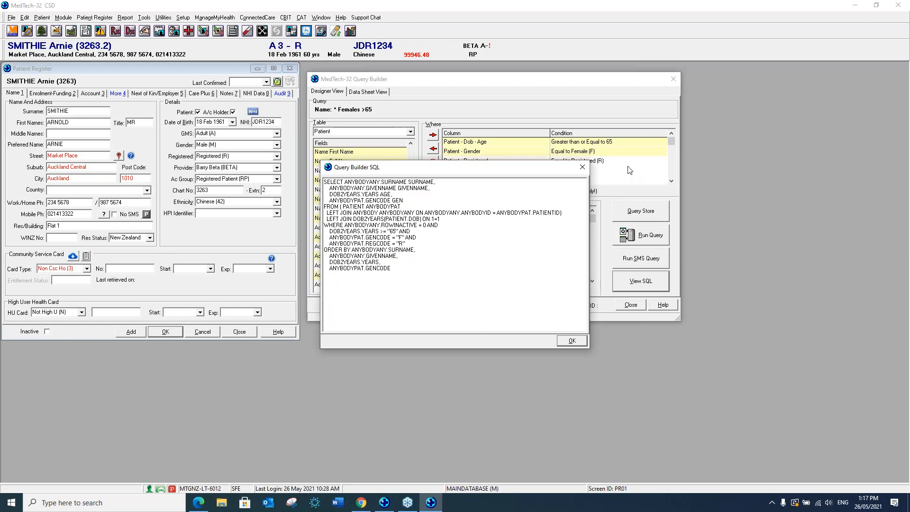
left_click(572, 341)
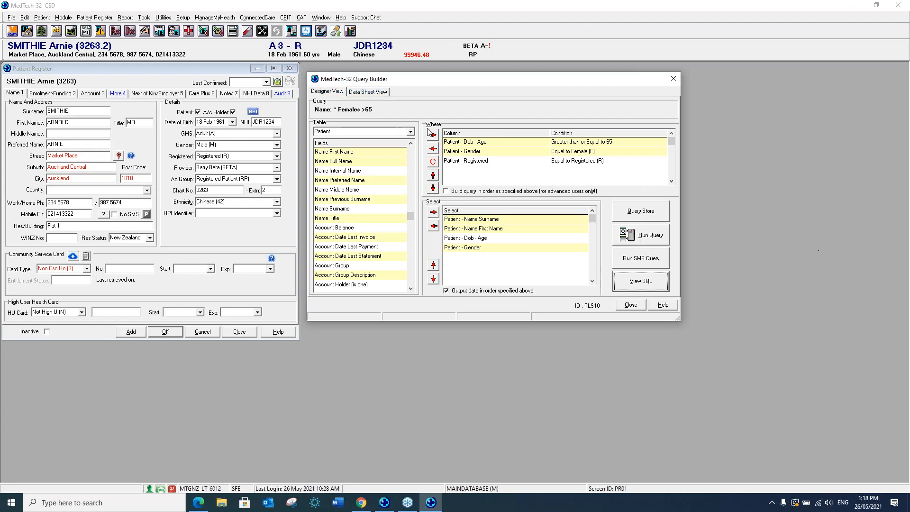
Run the query once more and start exporting its results to disk as a comma-separated file, then cancel the export.
left_click(371, 95)
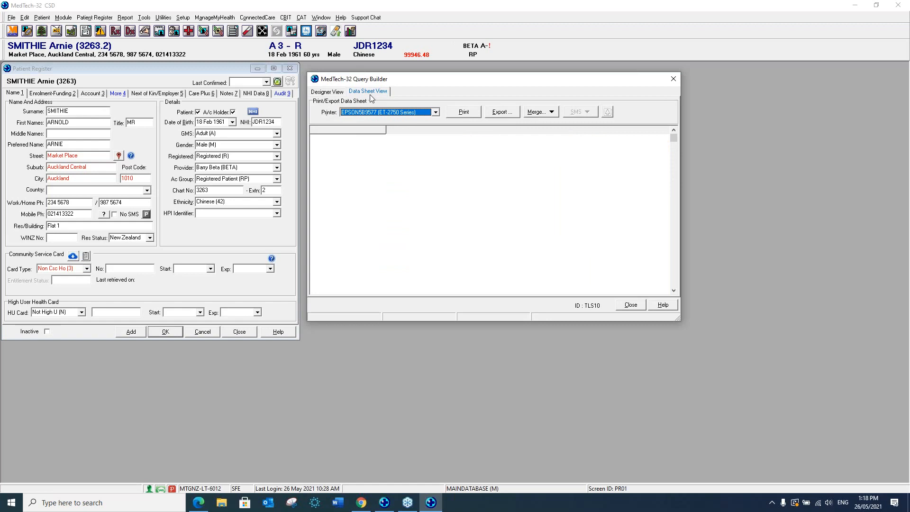
left_click(328, 91)
left_click(655, 241)
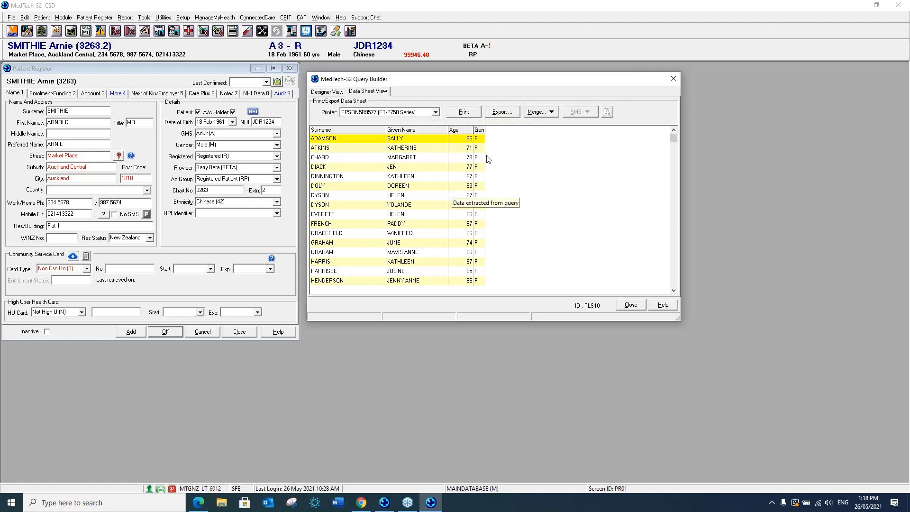
left_click(503, 113)
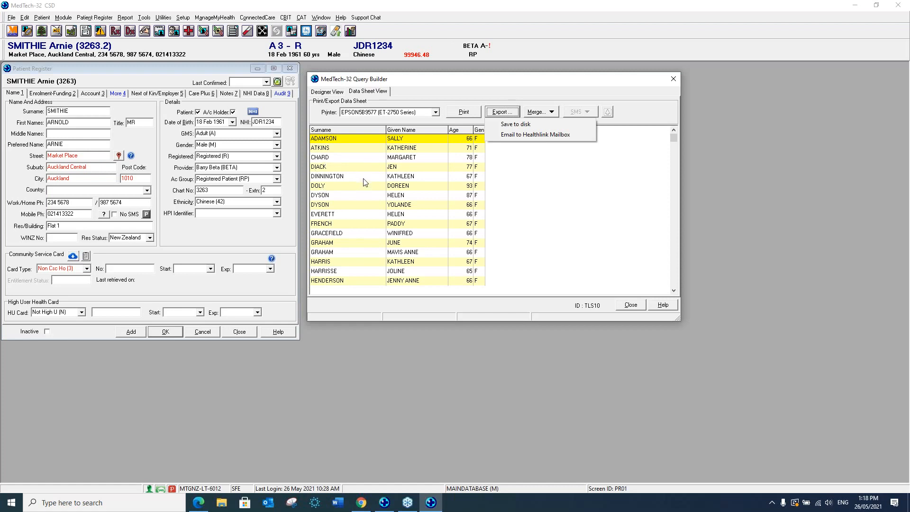
left_click(506, 125)
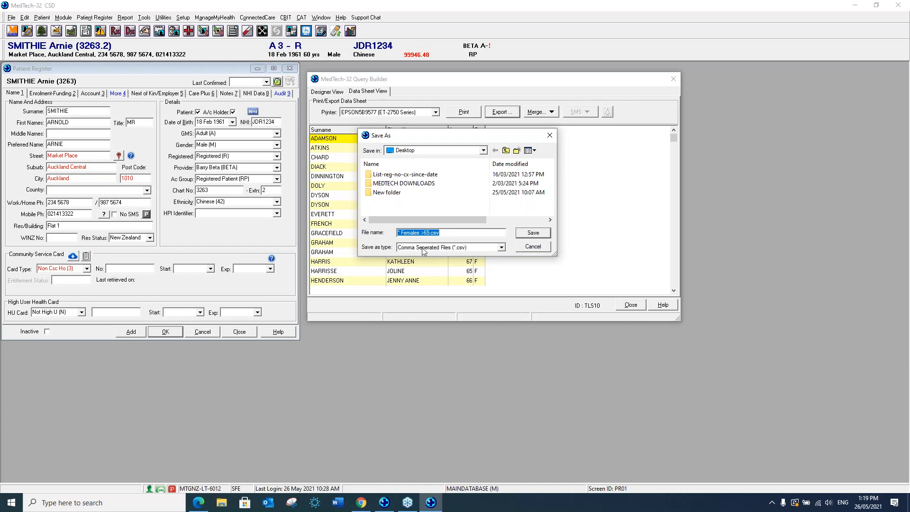
left_click(534, 247)
left_click(534, 248)
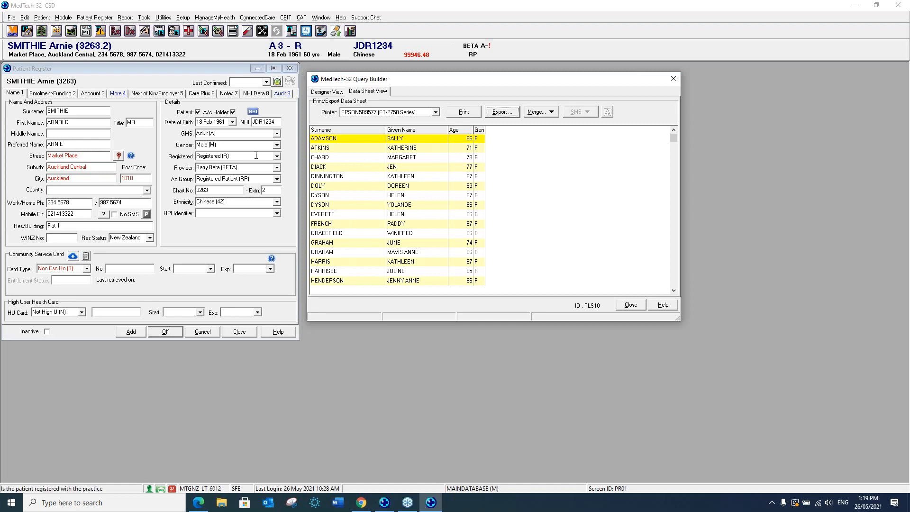
Review the merge options for the query results, dismiss them and select the fourth patient row.
left_click(552, 113)
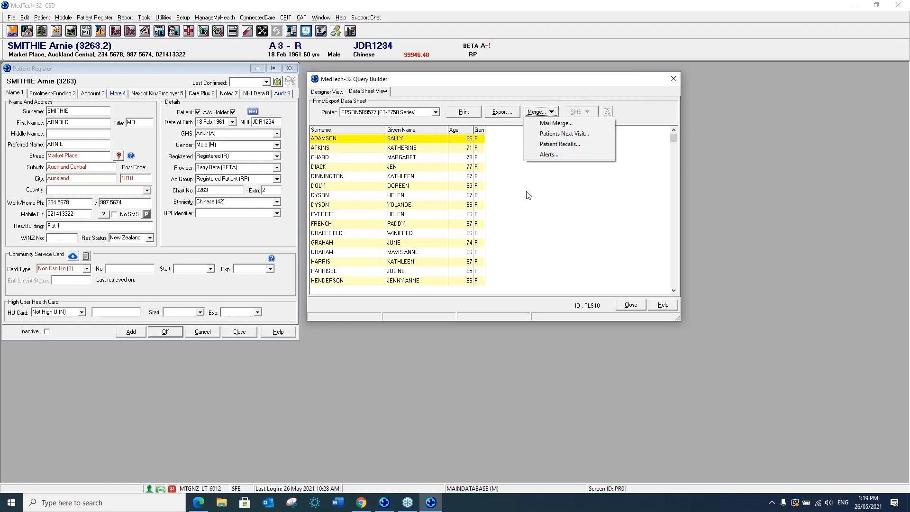
left_click(560, 205)
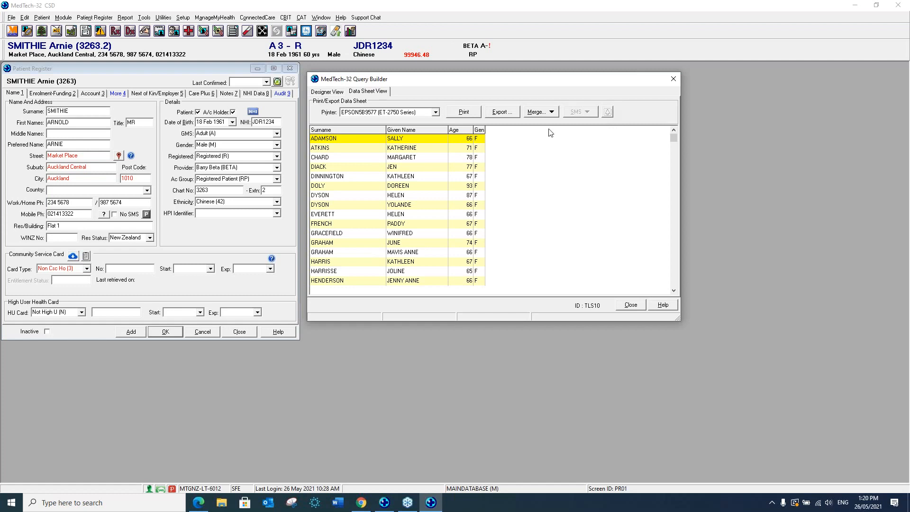
left_click(322, 169)
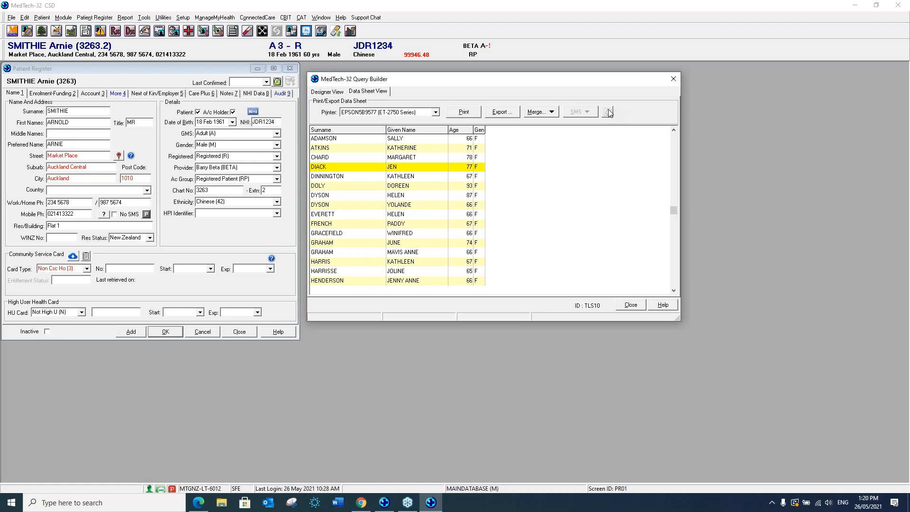
Return to the query design and remove the Dob - Age, Gender and Registered criteria from the Where list.
left_click(317, 93)
left_click(497, 142)
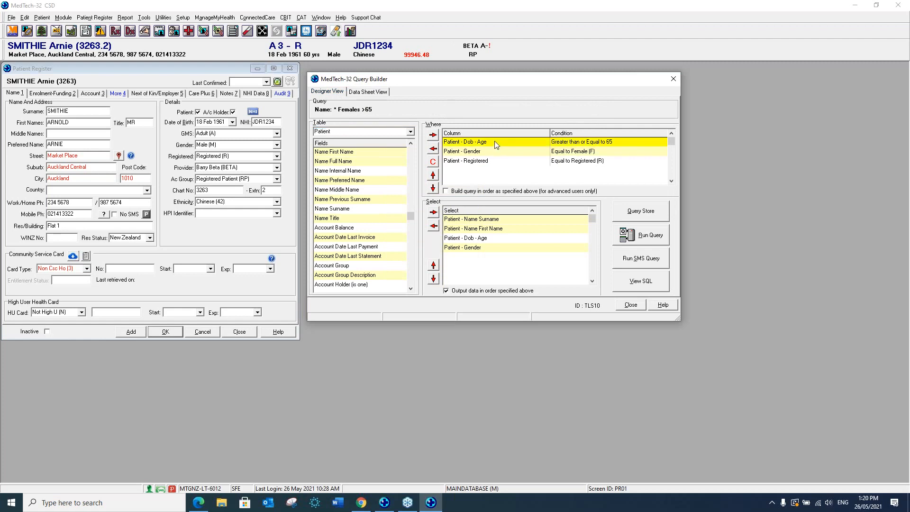
left_click(433, 148)
left_click(433, 148)
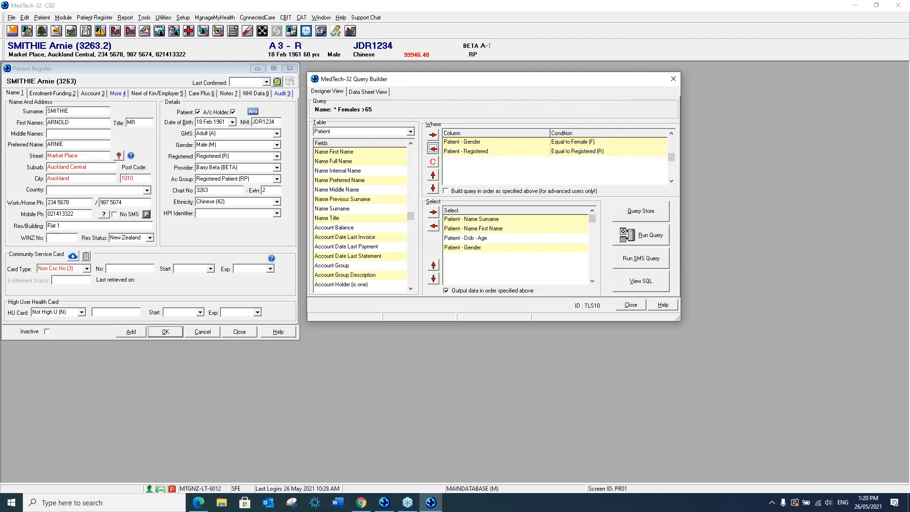
left_click(434, 148)
Remove Name Surname, Name First Name, Dob - Age and Gender from the Select list.
left_click(467, 221)
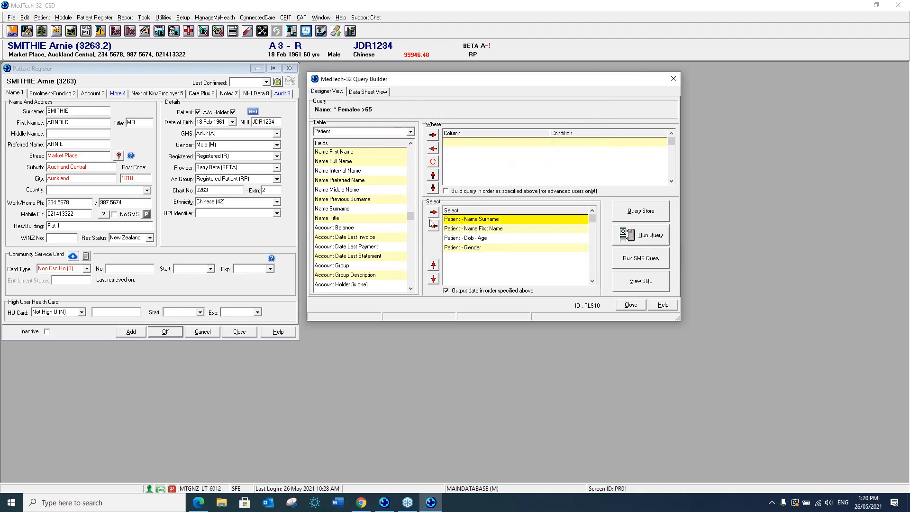
left_click(434, 226)
left_click(433, 226)
left_click(433, 226)
left_click(434, 225)
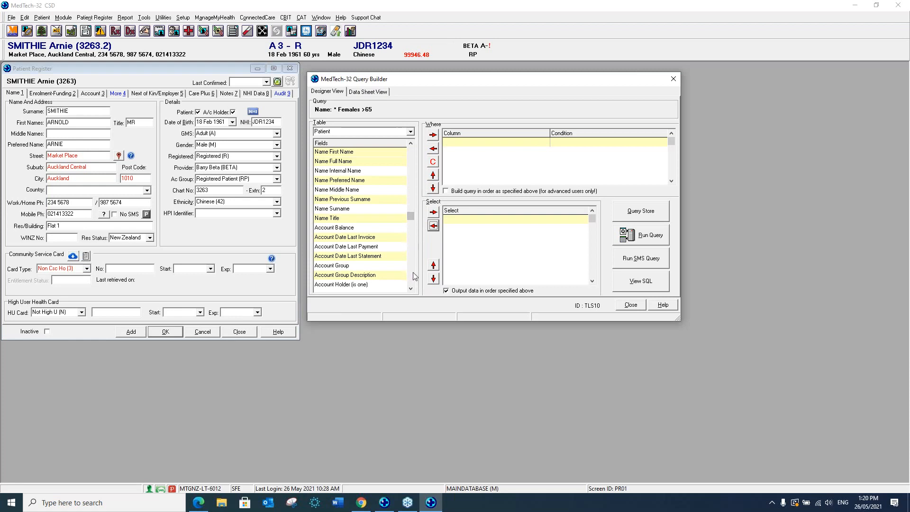
Find the Registered field in the Patient table and add it to the Where criteria.
key("Down")
key("Down")
key("Down")
key("Down")
key("Down")
key("Down")
key("Down")
key("Down")
key("Down")
key("Down")
key("Down")
key("Down")
key("Down")
key("Down")
key("Down")
key("Down")
key("Down")
key("Down")
key("Down")
key("Down")
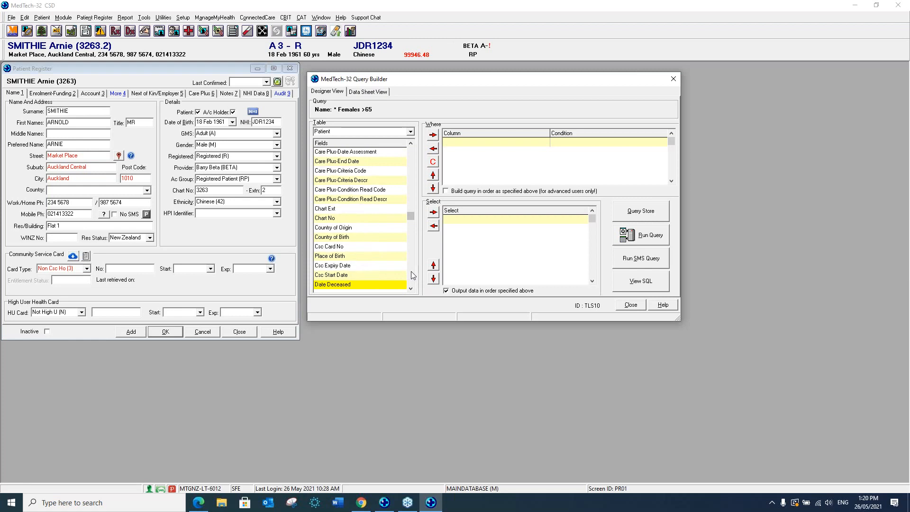
key("Down")
key("Down")
key("Down")
key("Down")
key("Down")
key("Down")
key("Down")
key("Down")
key("Down")
key("Down")
key("Down")
key("Down")
key("Down")
key("Down")
key("Down")
key("Down")
key("Down")
key("Down")
key("Down")
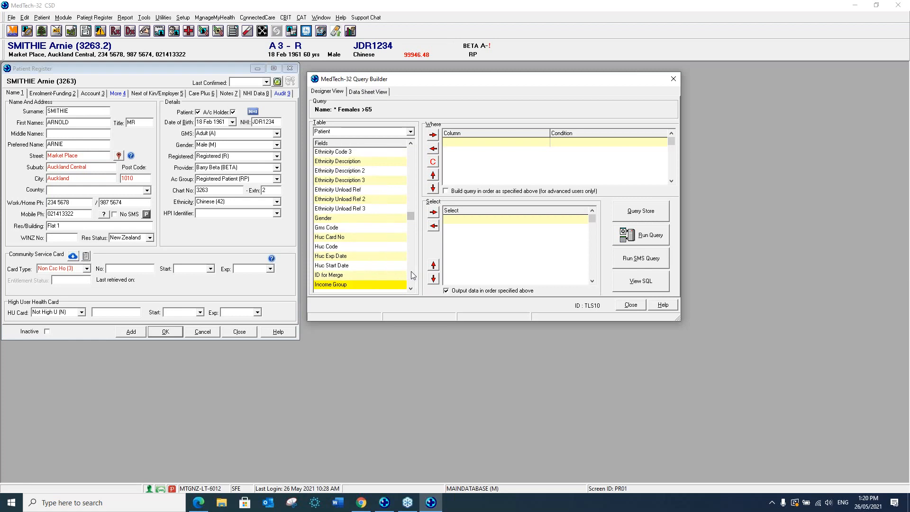
key("Down")
key("Down")
key("Down")
key("Down")
key("Down")
key("Down")
key("Down")
key("Down")
key("Down")
key("Down")
key("Down")
key("Down")
key("Down")
key("Down")
key("Down")
key("Down")
key("Down")
key("Down")
key("Down")
key("Down")
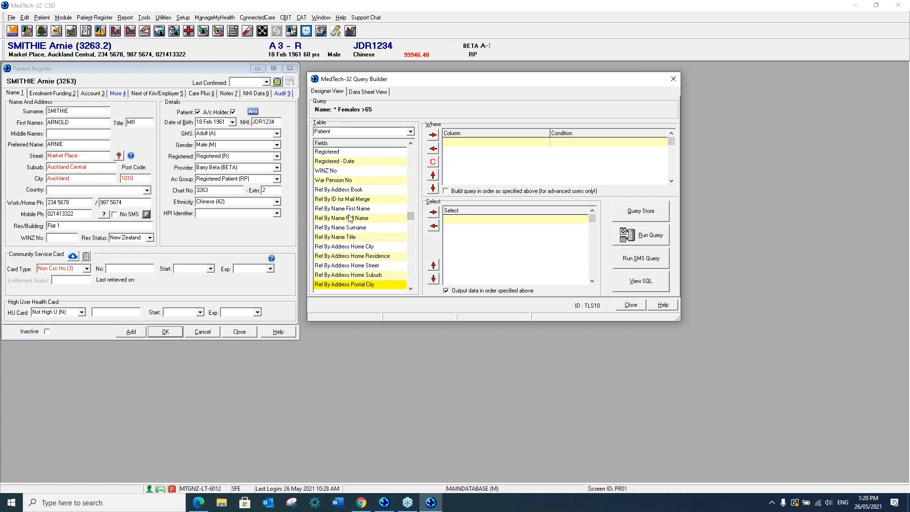
left_click(337, 153)
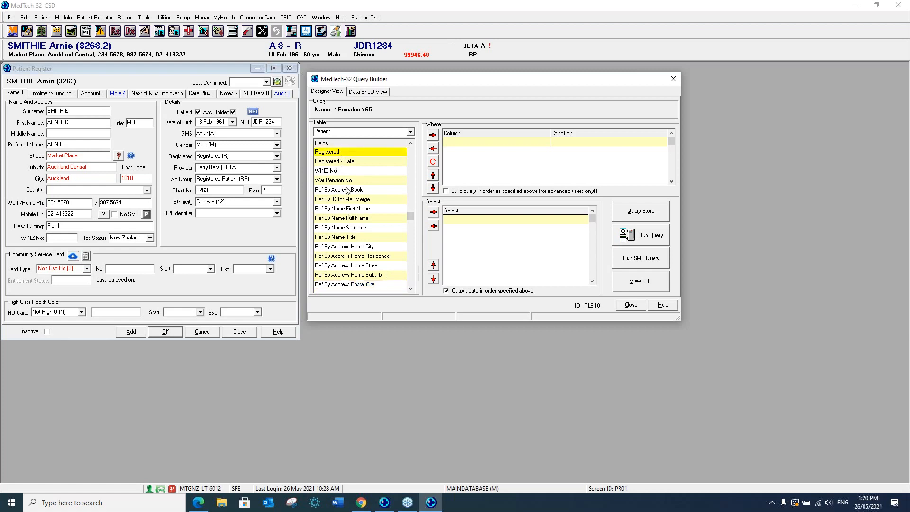
left_click(433, 134)
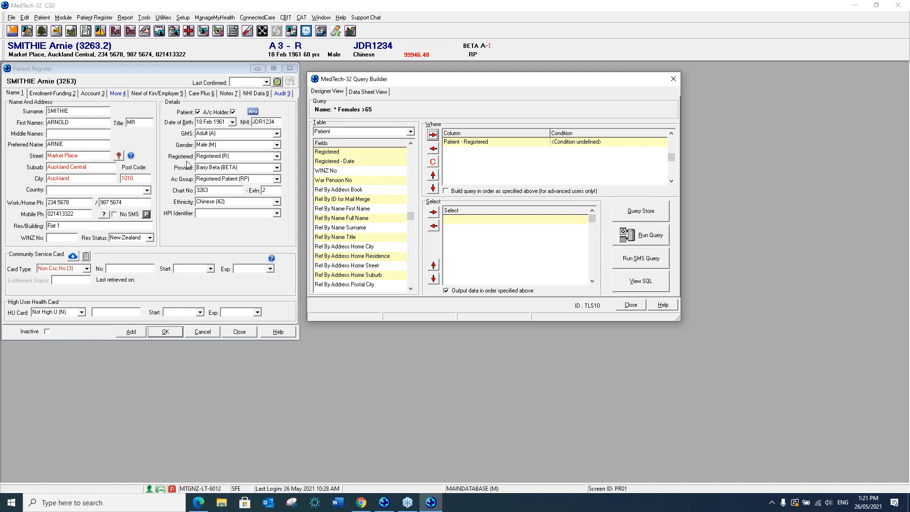
Review the Registered status options in the patient register, switch back to Query Builder, and briefly open and dismiss the Registered condition.
left_click(278, 158)
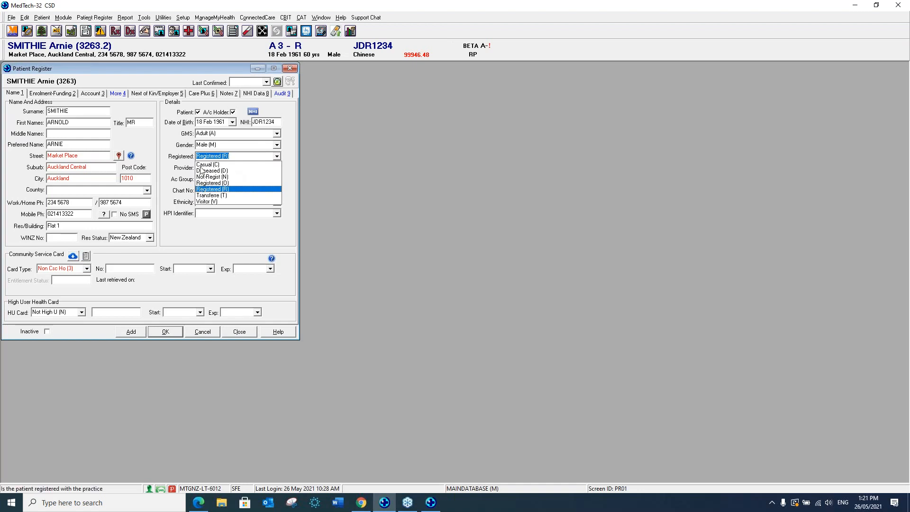
left_click(431, 502)
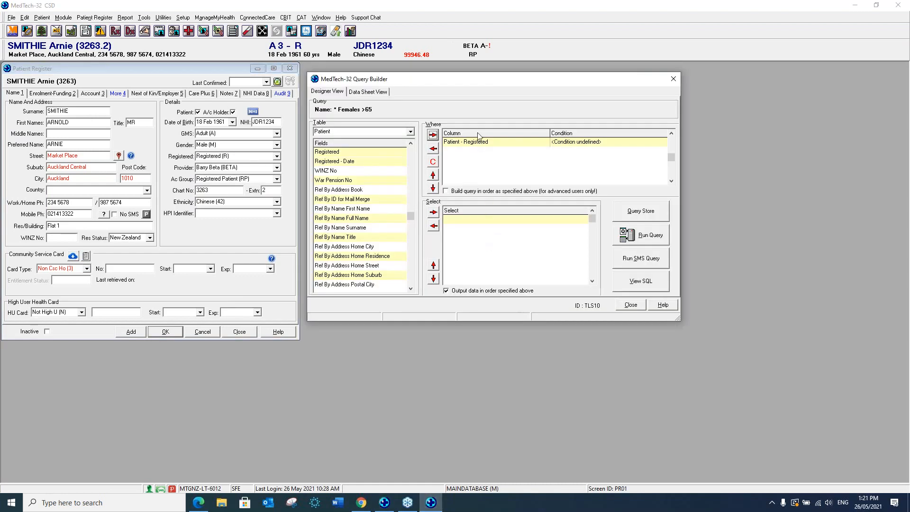
double_click(569, 144)
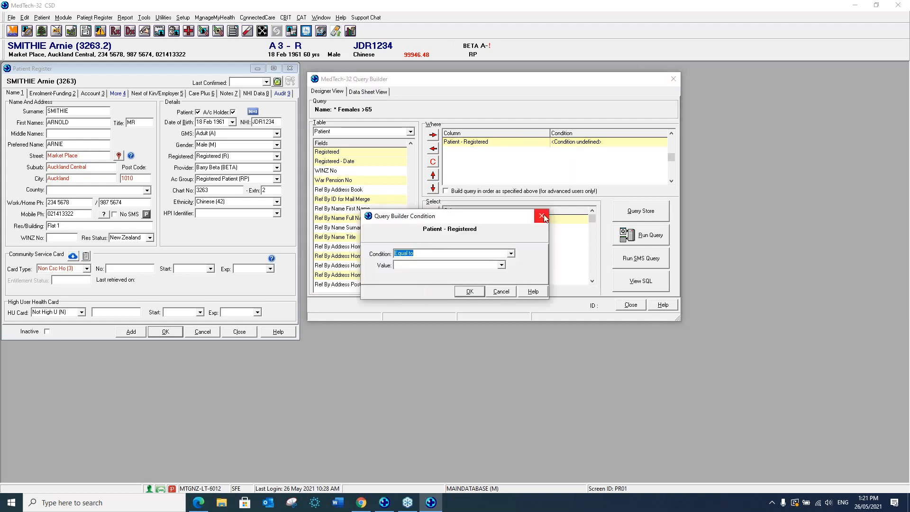
left_click(541, 216)
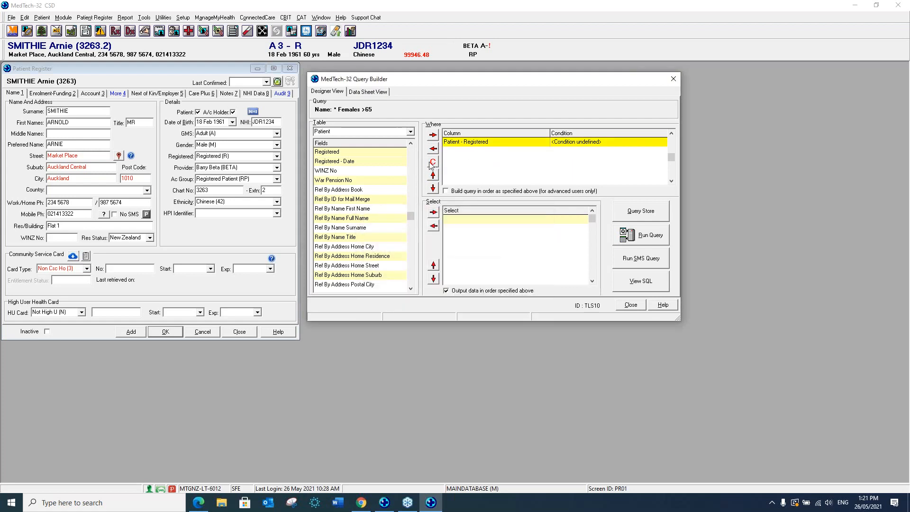
Reopen the condition for the Patient - Registered criterion and make it Equal to Registered (R).
left_click(433, 162)
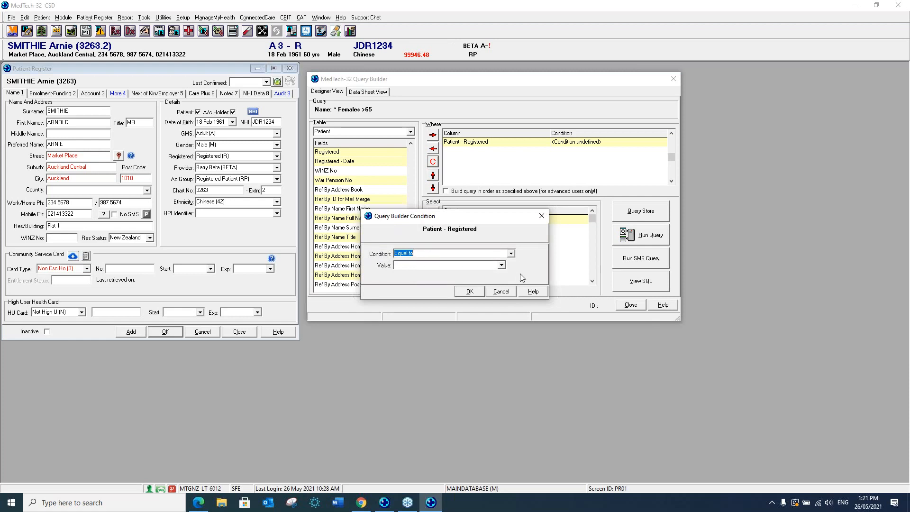
left_click(501, 265)
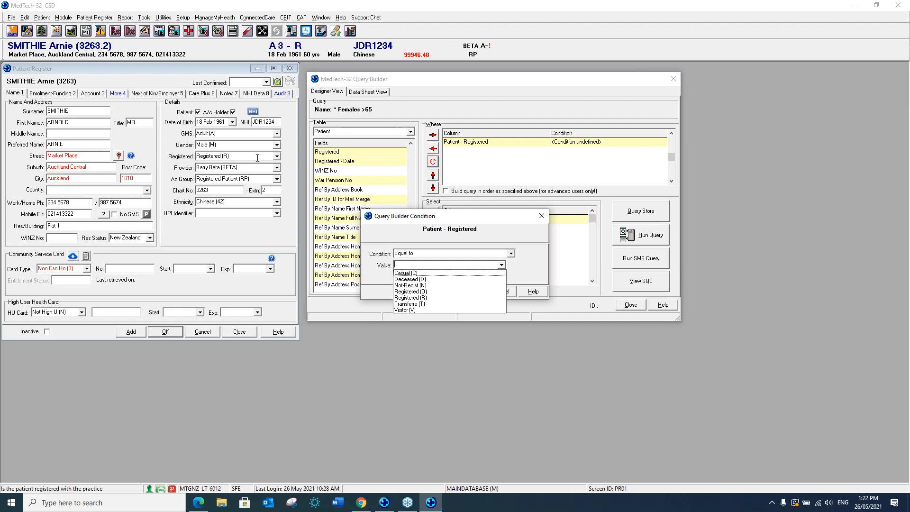
left_click(421, 298)
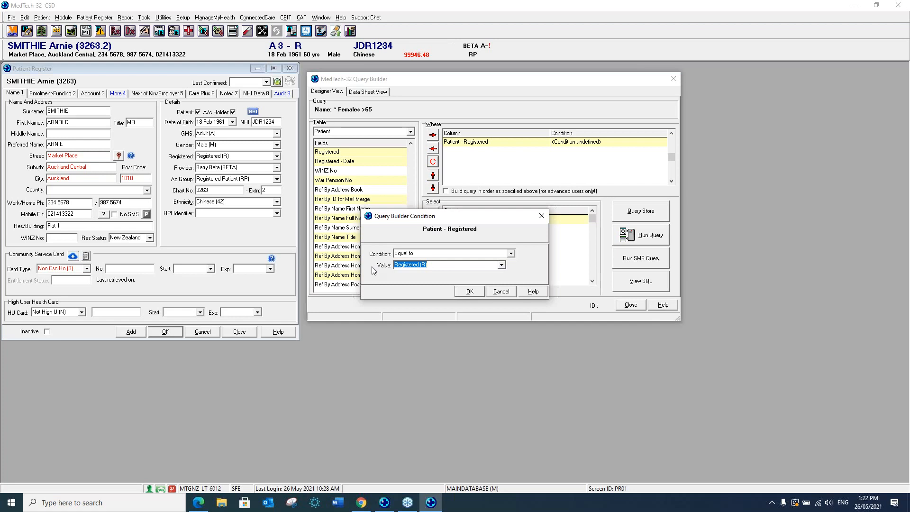
Change the Registered condition to In and include both Casual (C) and Registered (R).
left_click(507, 253)
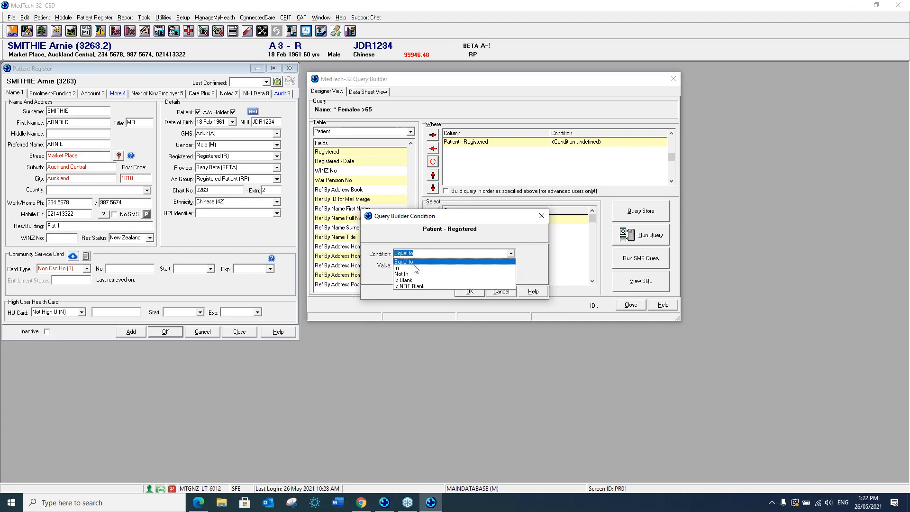
left_click(397, 269)
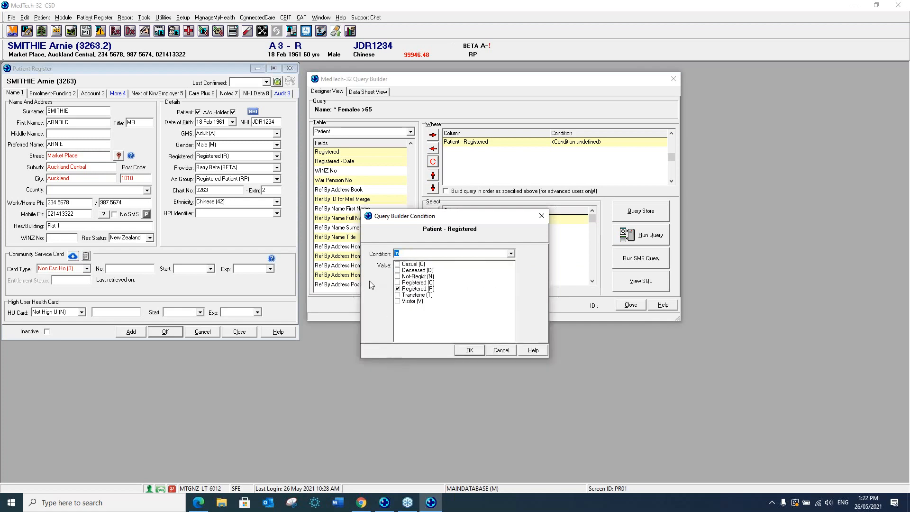
left_click(399, 264)
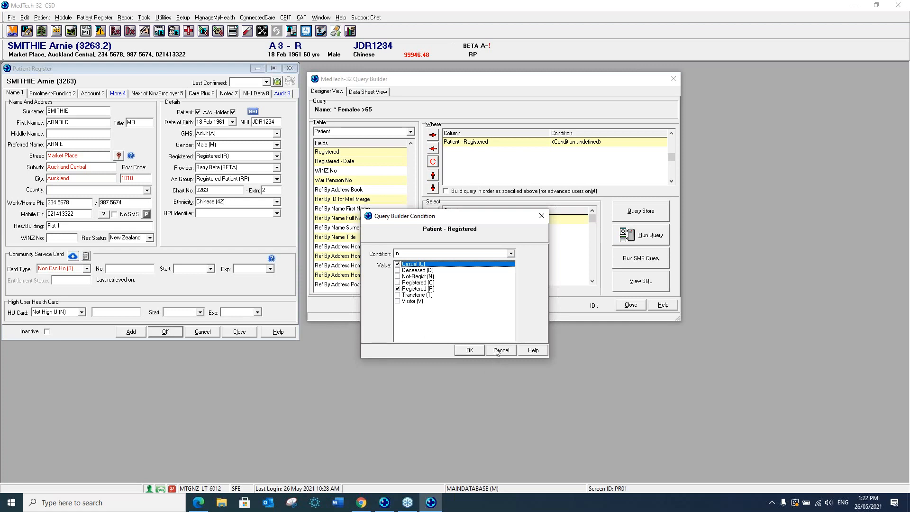
Try the Not In condition for Casual (C) and Registered (R), followed by the Is Blank condition.
left_click(511, 255)
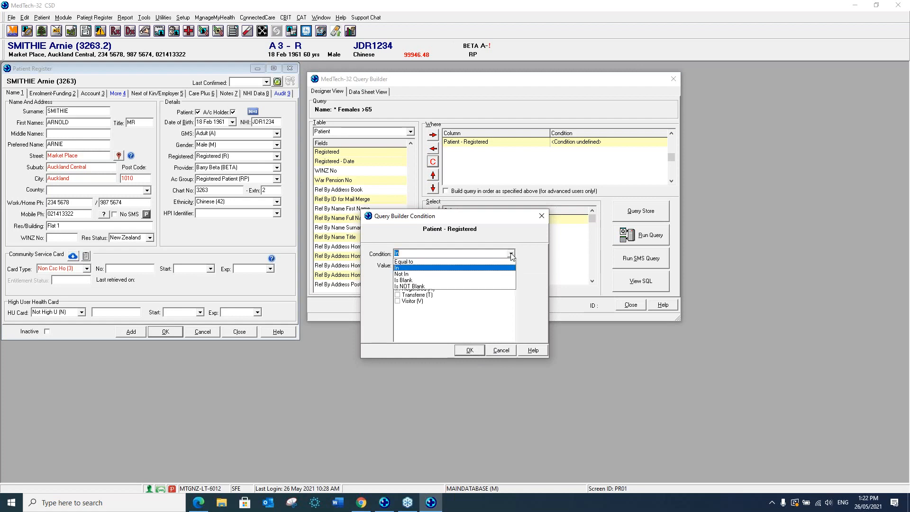
left_click(401, 274)
left_click(398, 265)
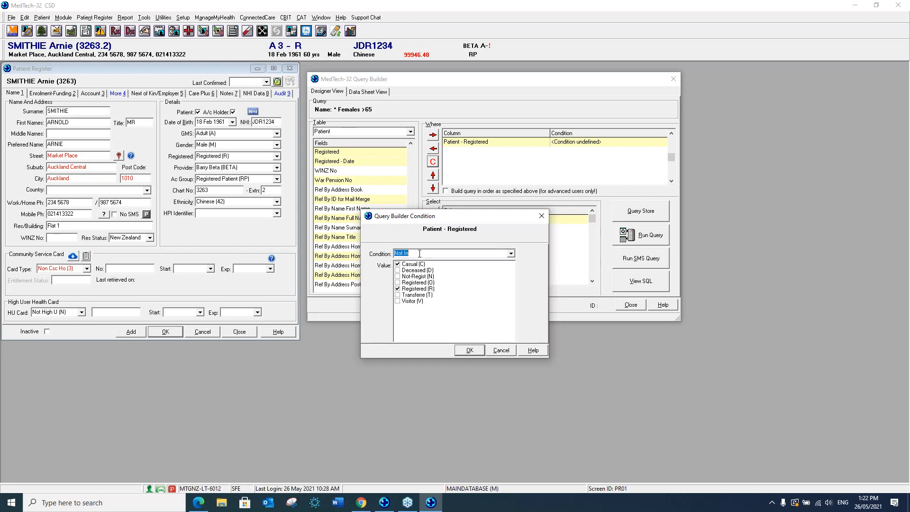
left_click(398, 264)
left_click(398, 289)
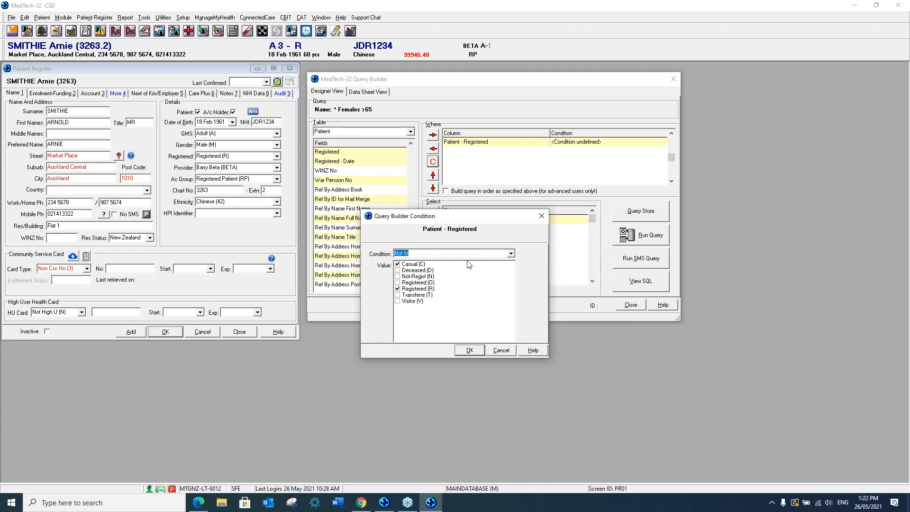
left_click(511, 254)
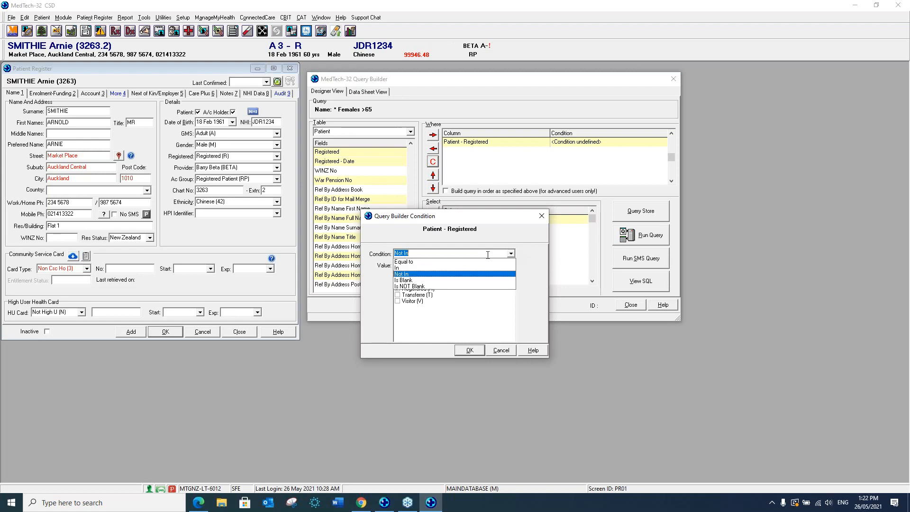
left_click(401, 280)
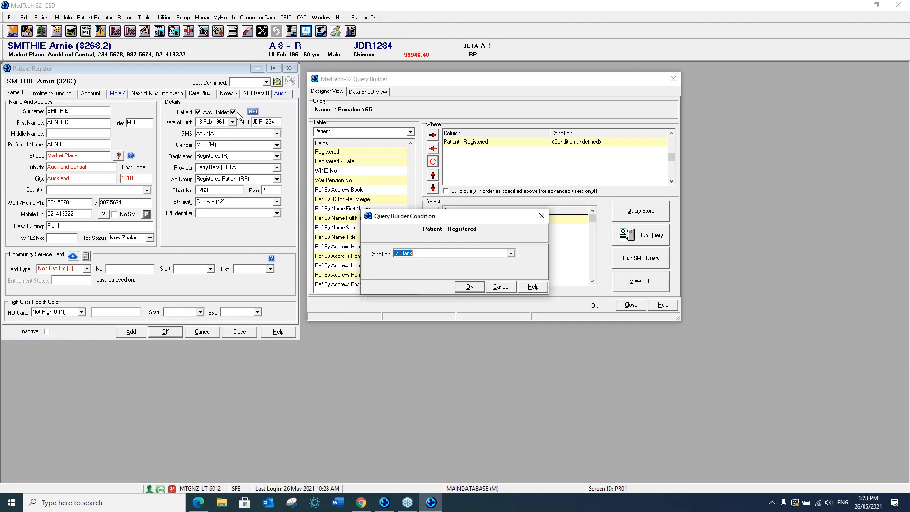
Clear the Registered field in the patient register, try to save the record, and return to the query condition.
left_click(237, 156)
key("Delete")
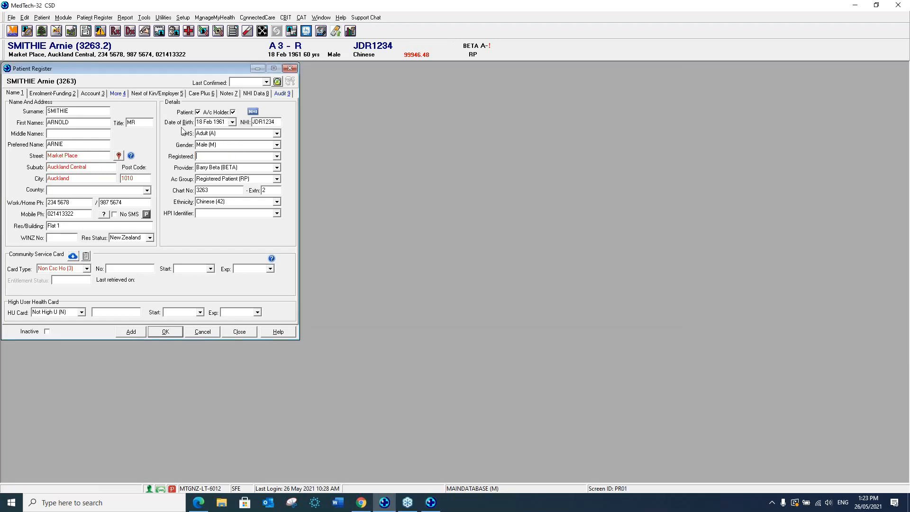
left_click(166, 332)
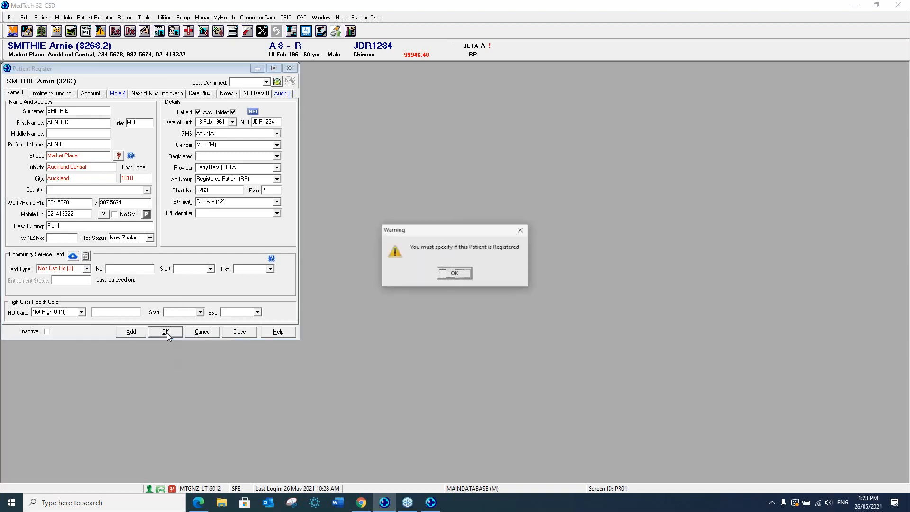
left_click(454, 275)
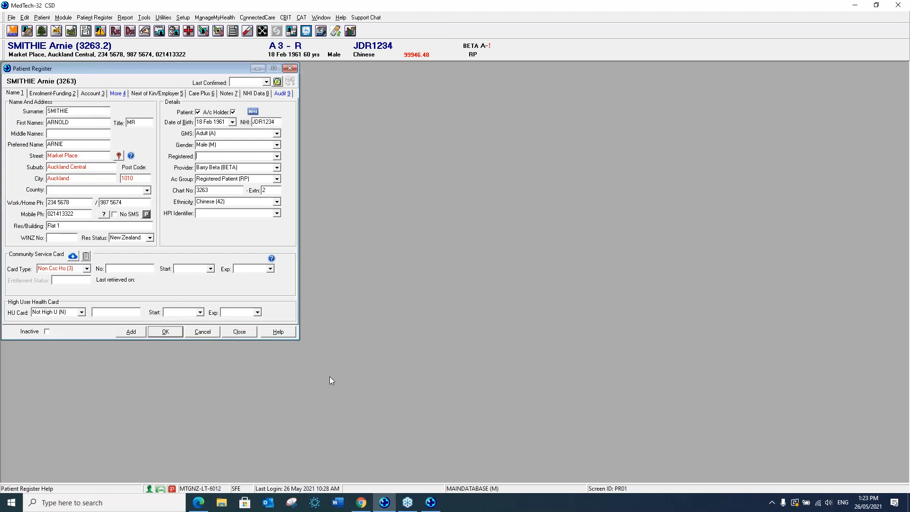
left_click(431, 504)
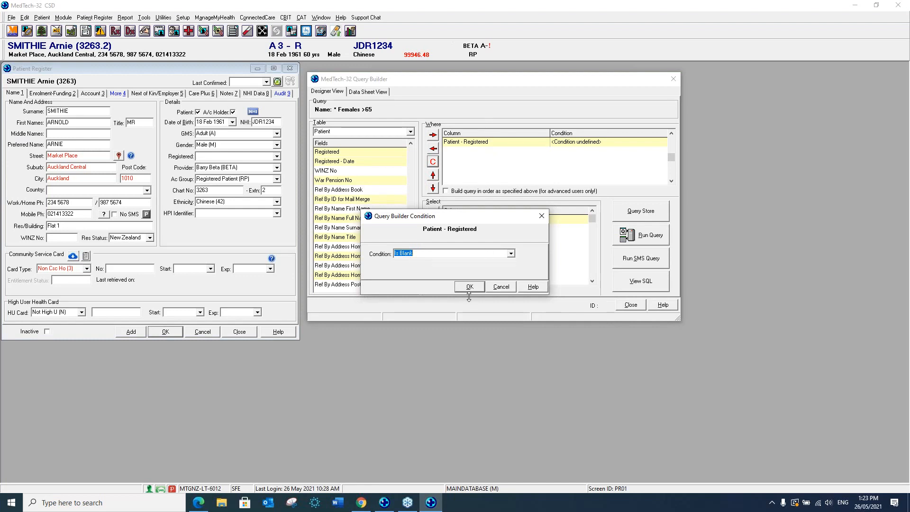
Try the Is NOT Blank and Equal to Registered (R) conditions for the Registered criterion, ending on Is NOT Blank.
left_click(511, 256)
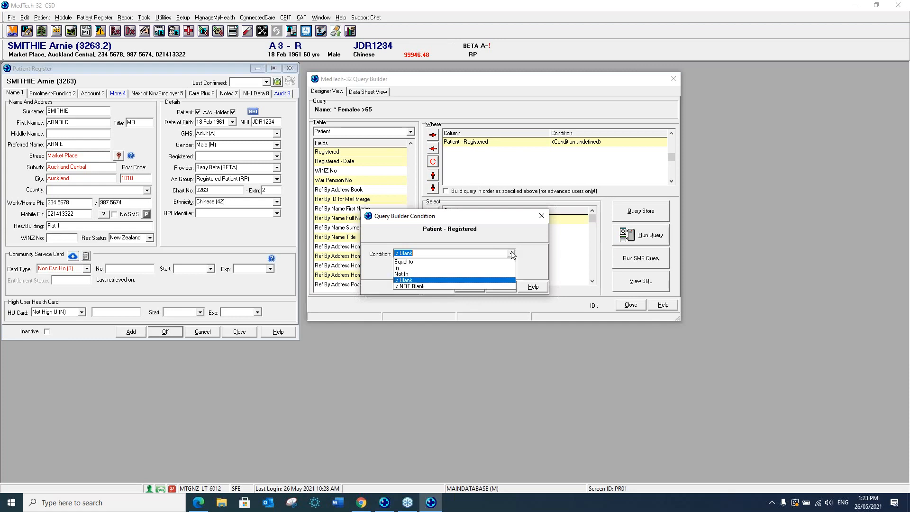
left_click(406, 286)
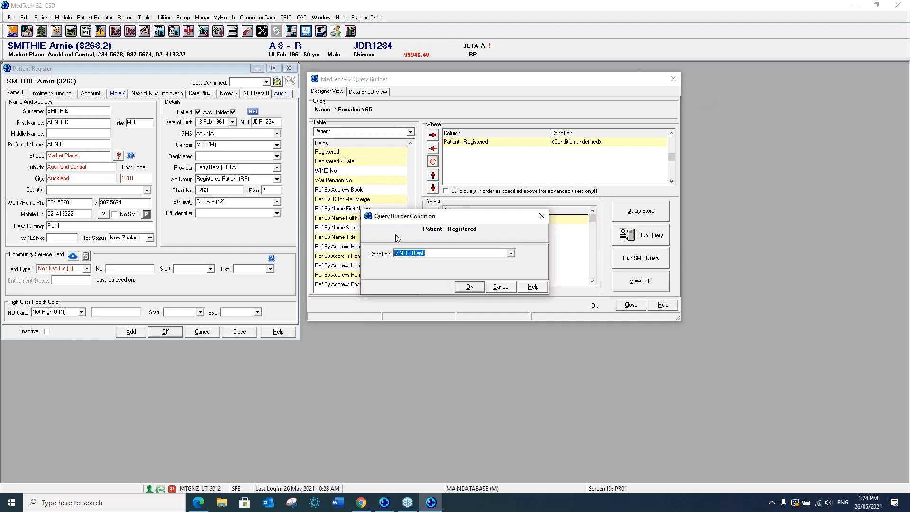
left_click(511, 254)
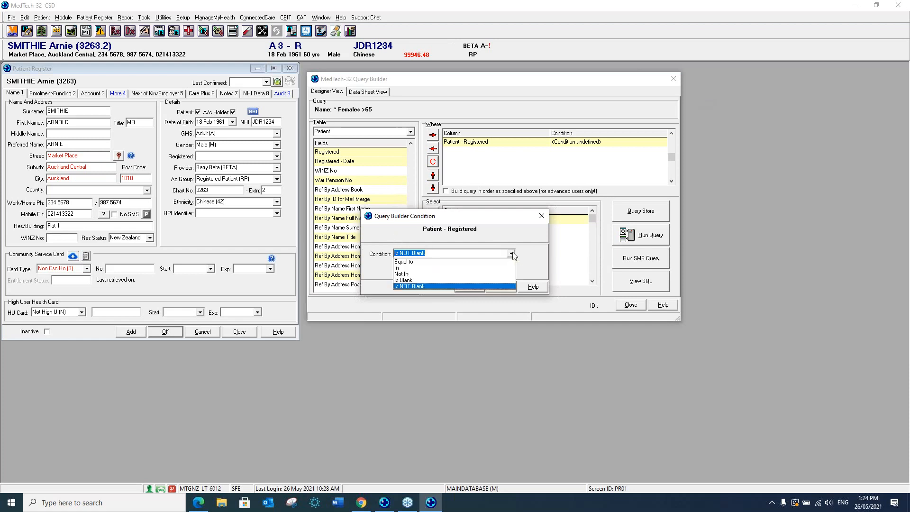
left_click(405, 261)
left_click(397, 266)
key("Down")
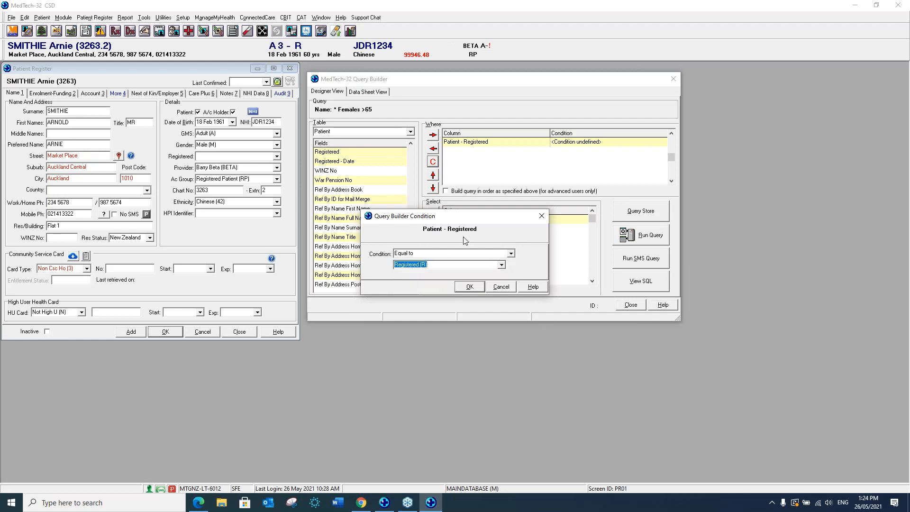
left_click(512, 254)
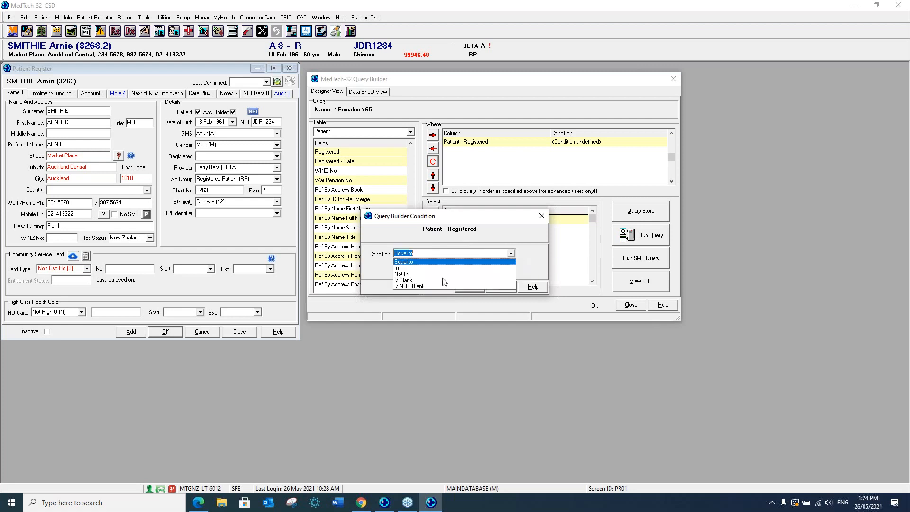
left_click(414, 290)
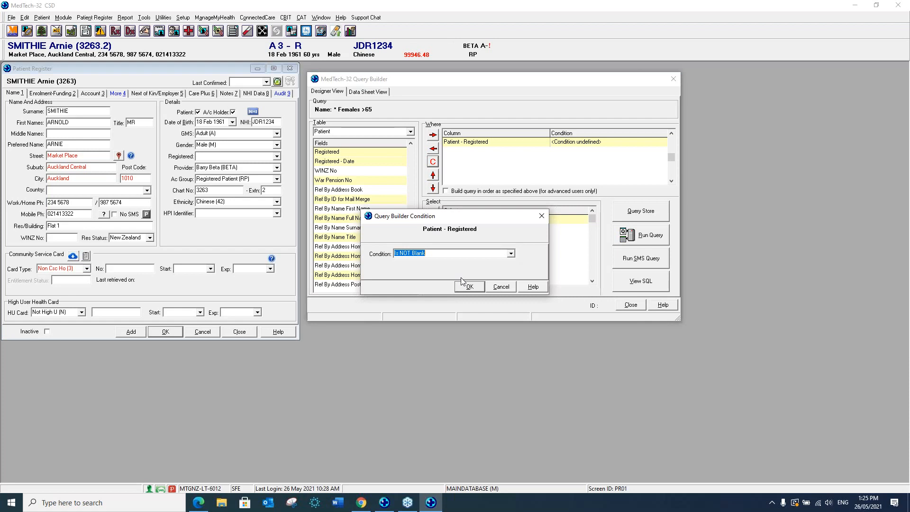
Set the Patient - Registered condition to Equal to Registered (R) and apply it to the Where list.
left_click(511, 254)
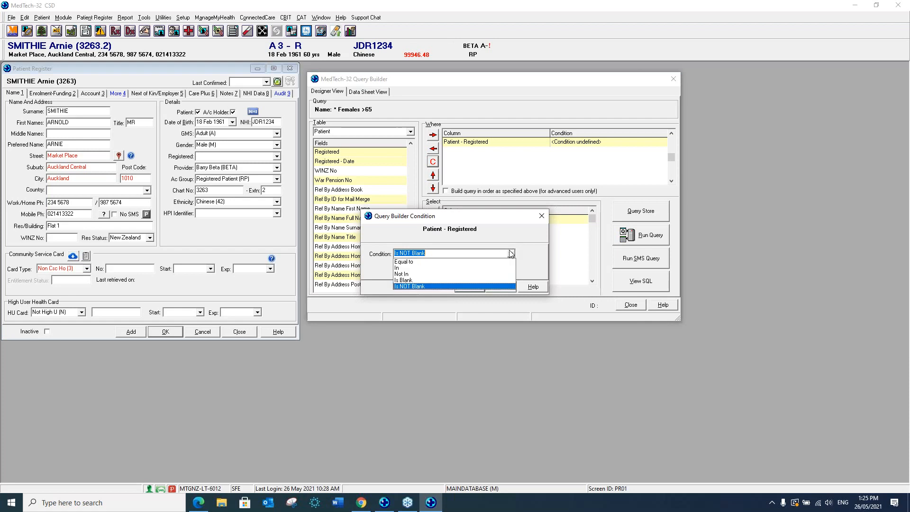
left_click(410, 262)
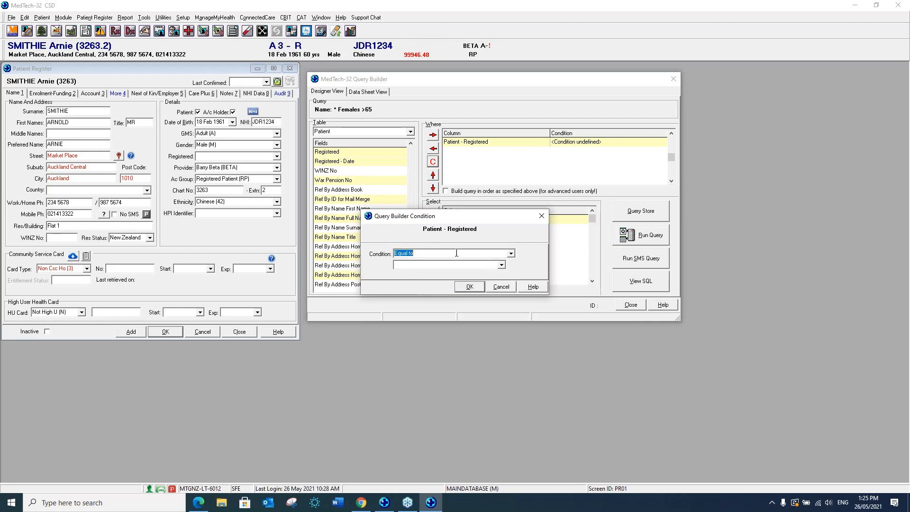
left_click(502, 264)
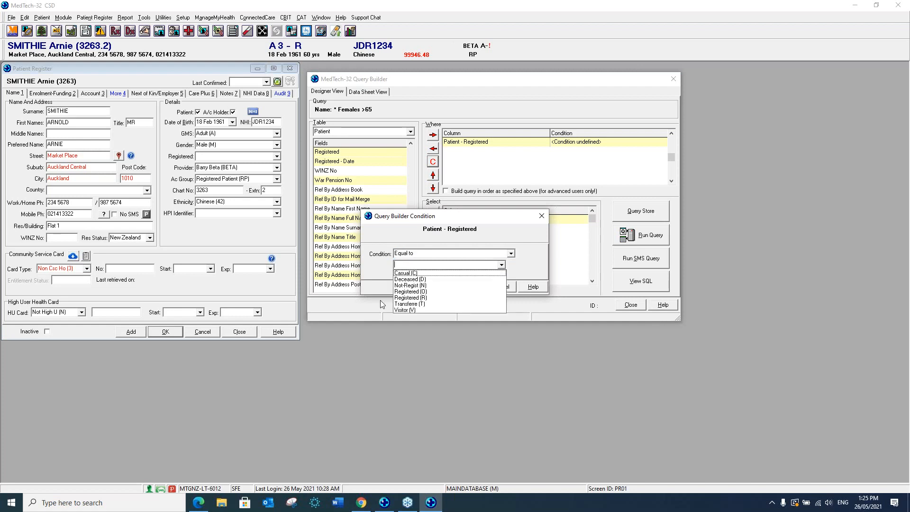
left_click(406, 298)
left_click(469, 288)
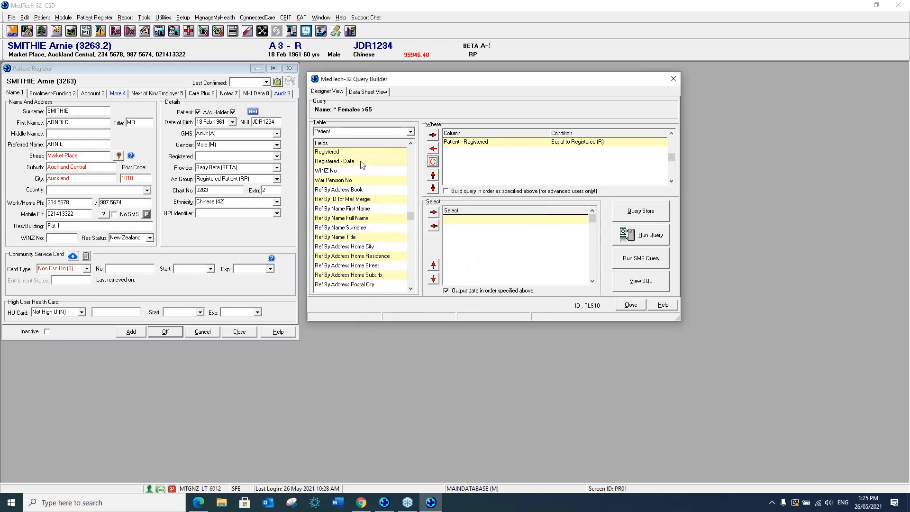
Find the Gender field in the Patient table and add it to the Where criteria.
left_click(411, 218)
left_click_drag(412, 146, 411, 145)
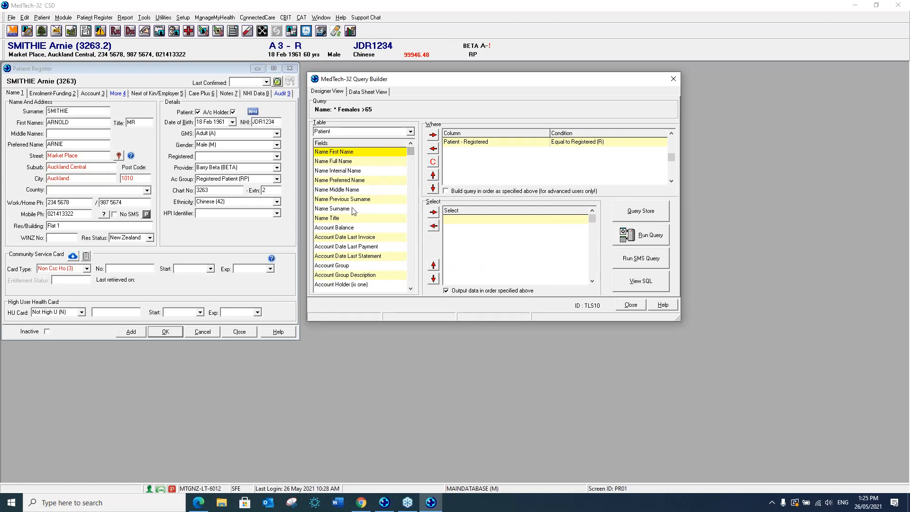
left_click(412, 272)
left_click(412, 272)
left_click(412, 272)
left_click(412, 272)
left_click(413, 273)
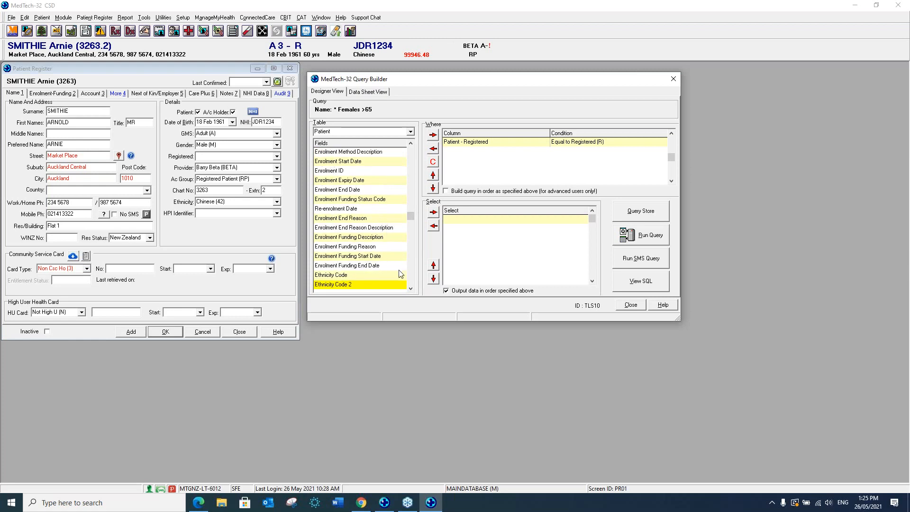
left_click(414, 279)
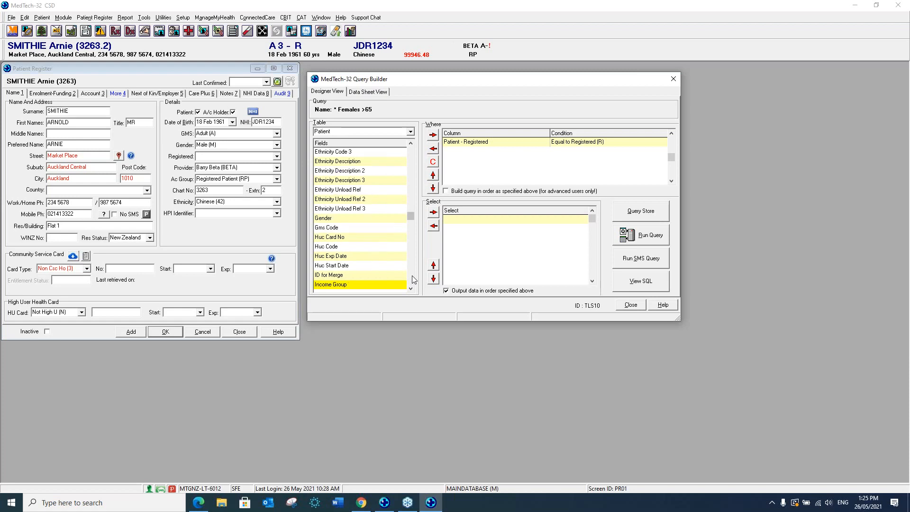
left_click(322, 220)
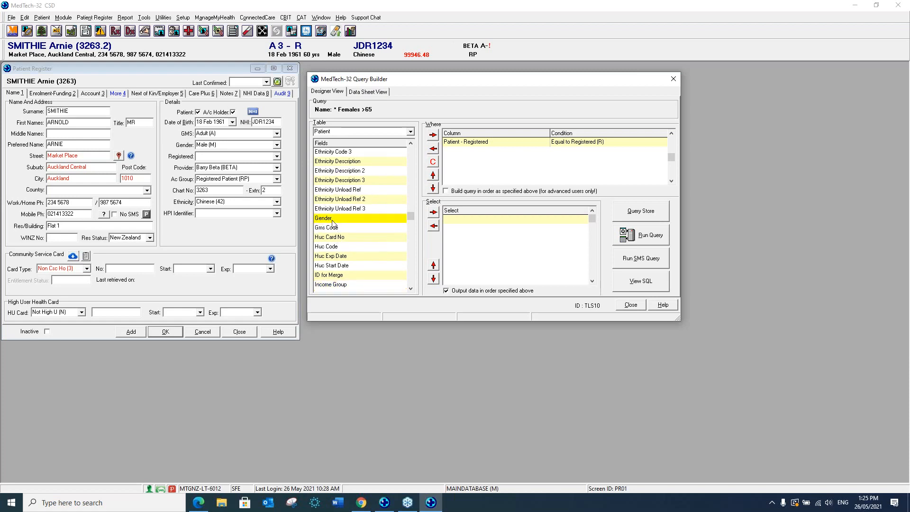
left_click(433, 134)
Open the Patient - Gender condition and try the In condition, ticking and then clearing the gender values.
double_click(573, 153)
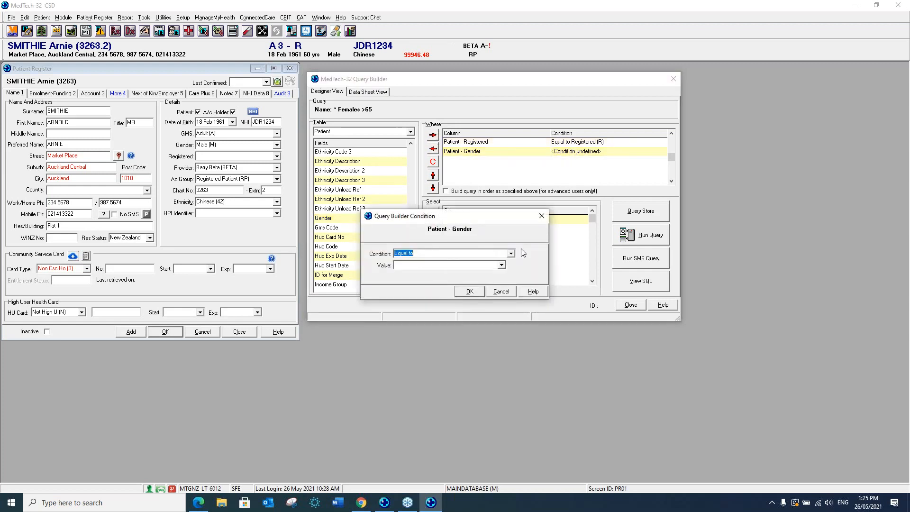
left_click(512, 253)
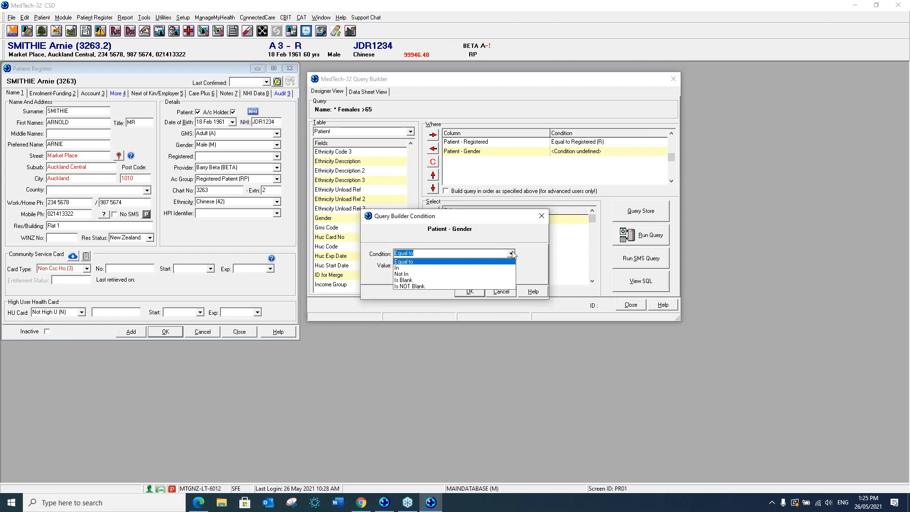
left_click(397, 268)
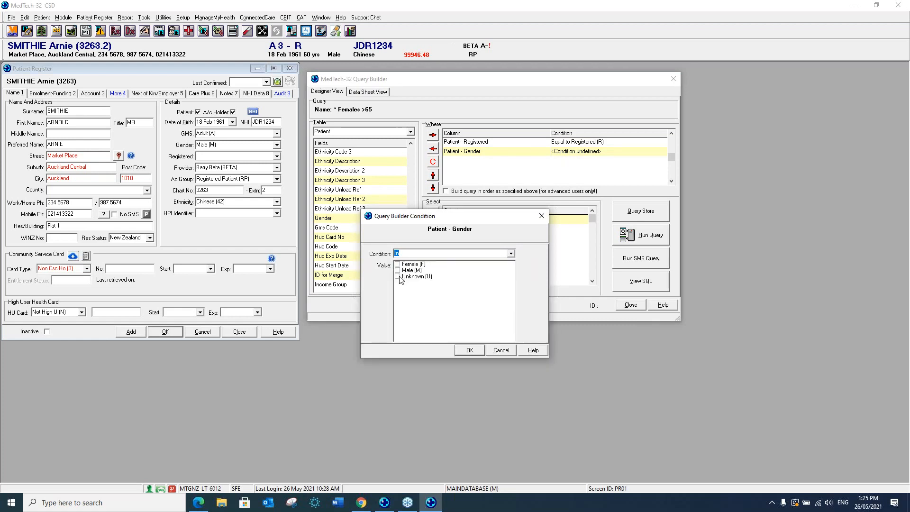
left_click(399, 270)
left_click(399, 265)
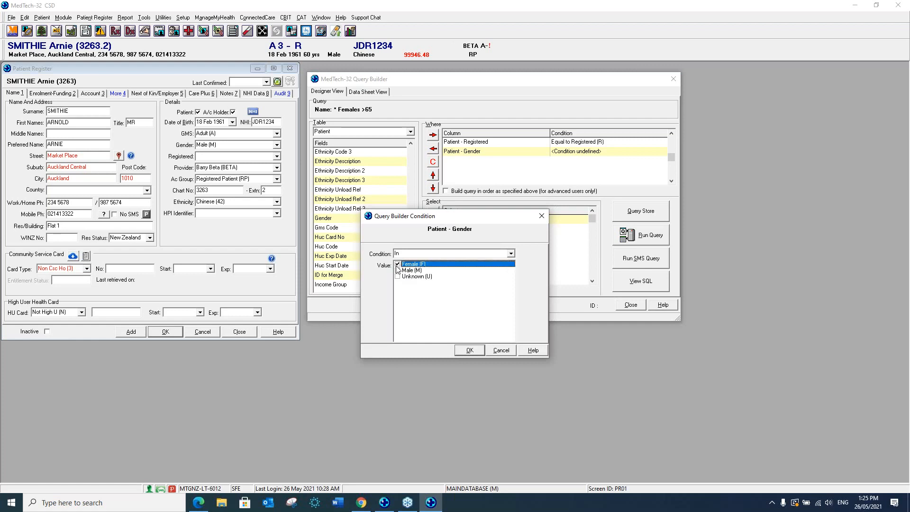
left_click(399, 270)
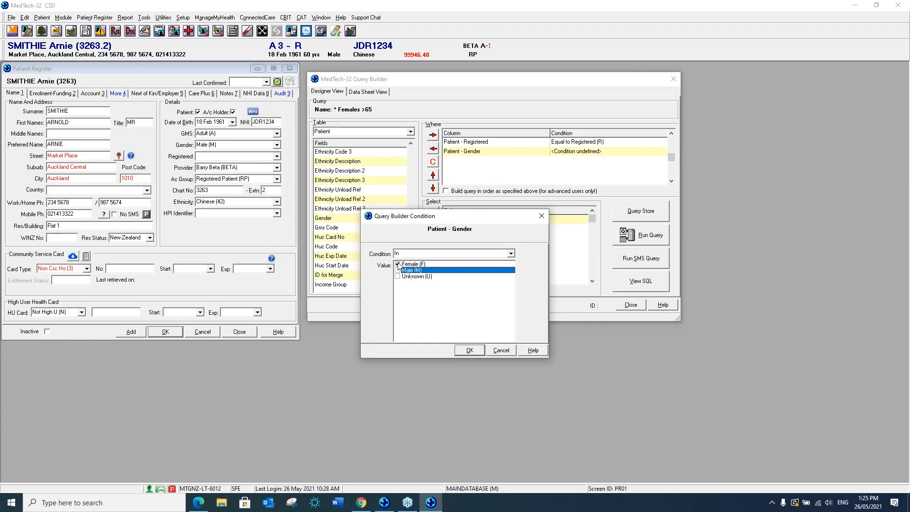
left_click(398, 264)
left_click(407, 276)
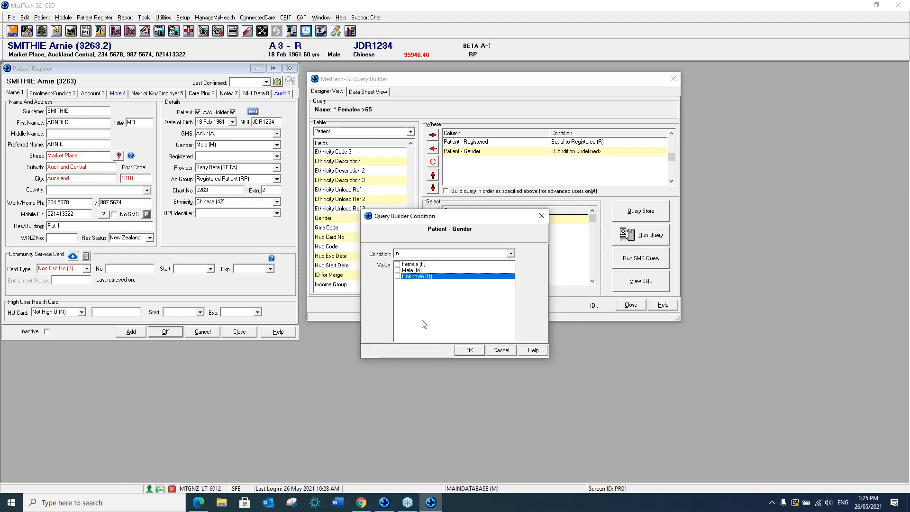
left_click(503, 351)
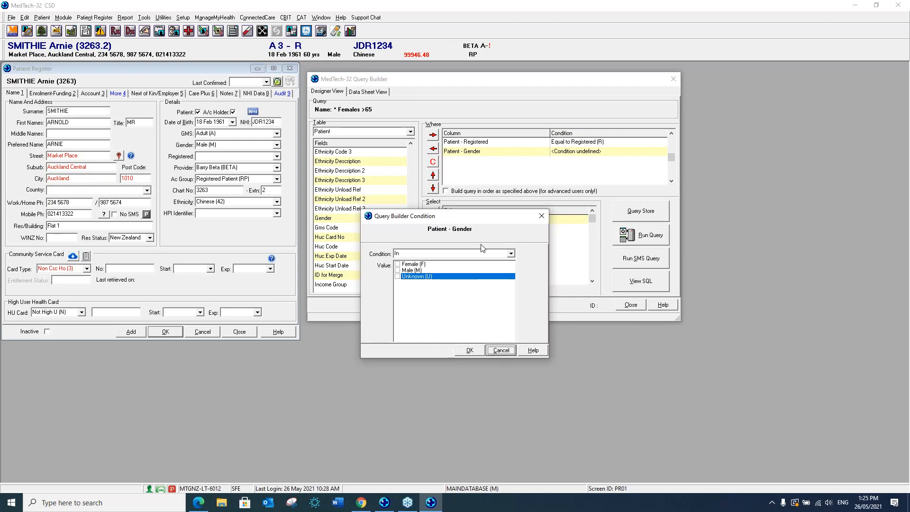
Set the Patient - Gender condition to Equal to Female (F) and apply it to the Where list.
left_click(512, 255)
left_click(396, 263)
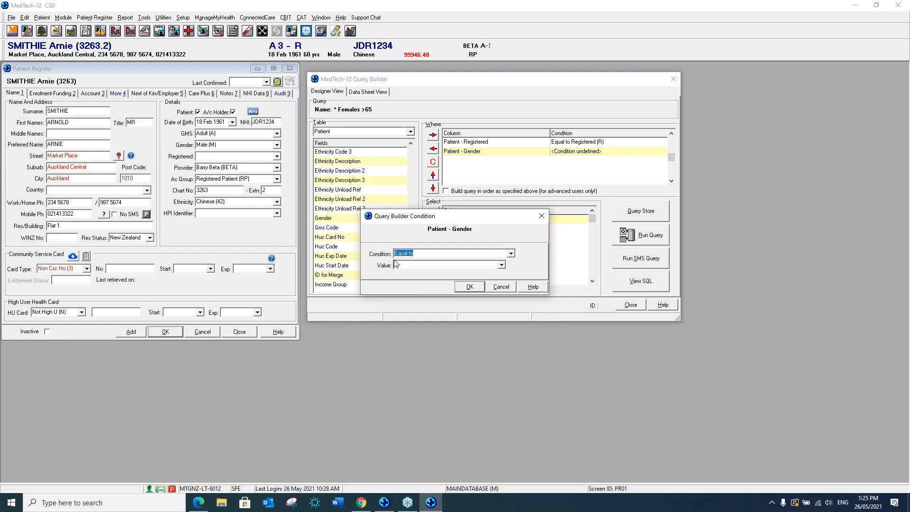
left_click(398, 264)
key("f")
left_click(470, 288)
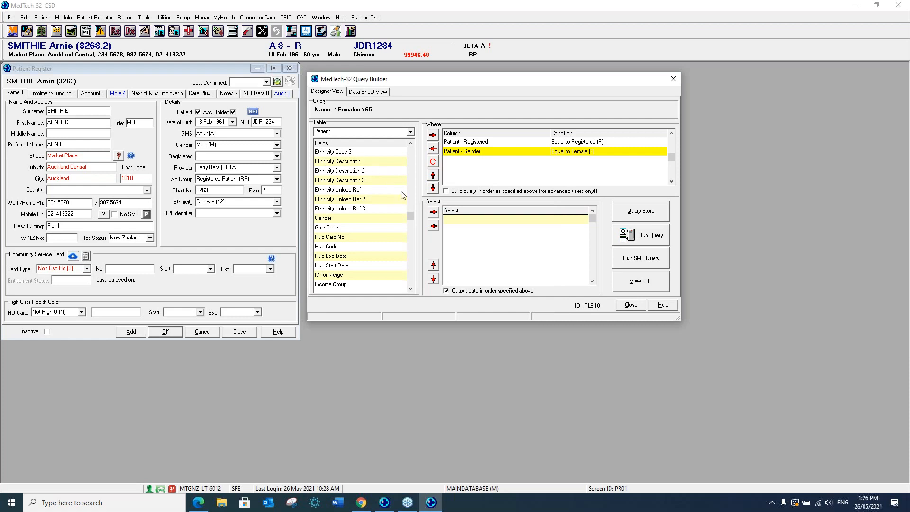
Find the Dob - Age field in the Patient table and add it to the Where criteria.
left_click(411, 183)
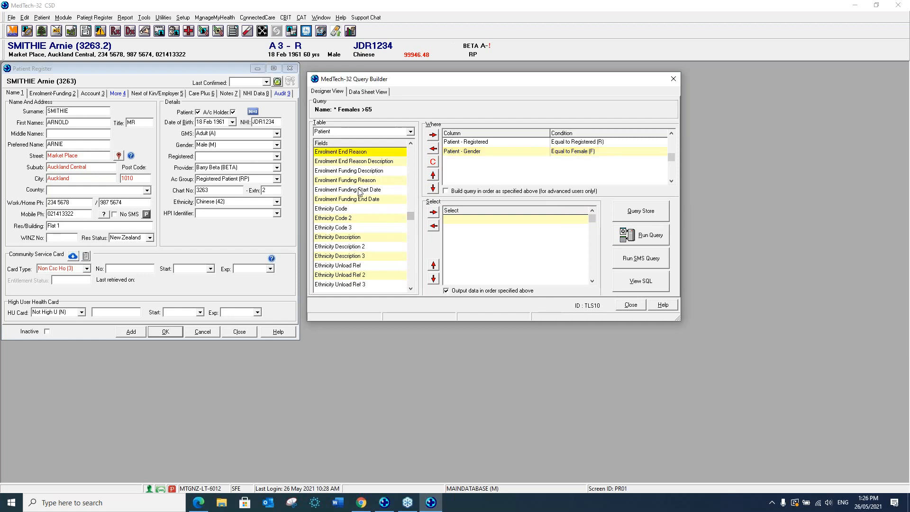
left_click(329, 210)
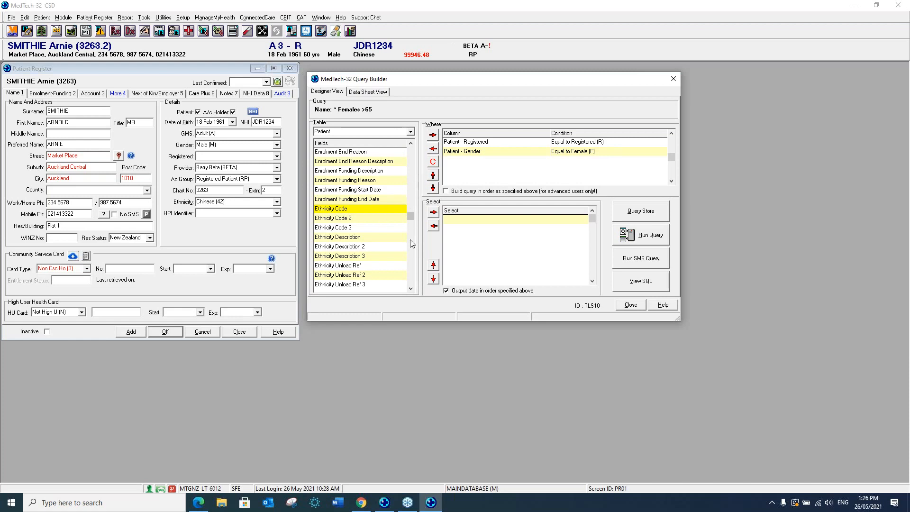
left_click(408, 175)
left_click(408, 175)
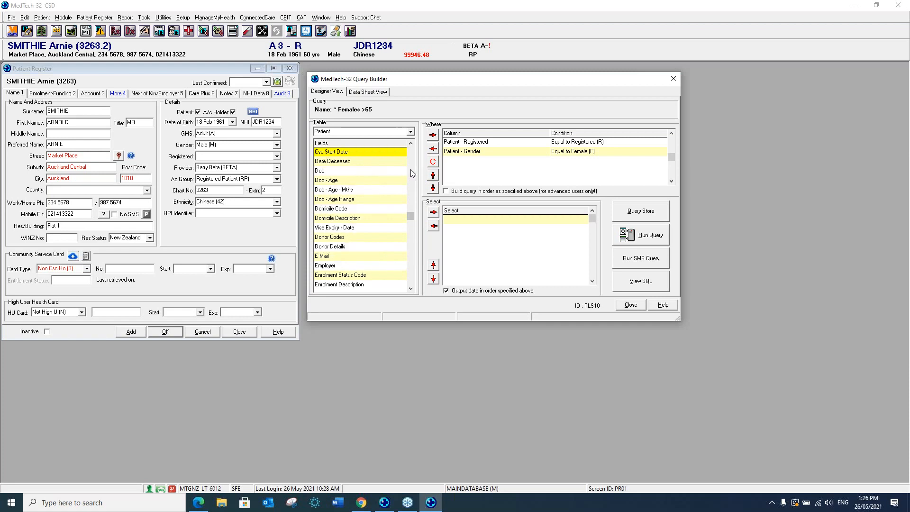
left_click(412, 285)
left_click(412, 283)
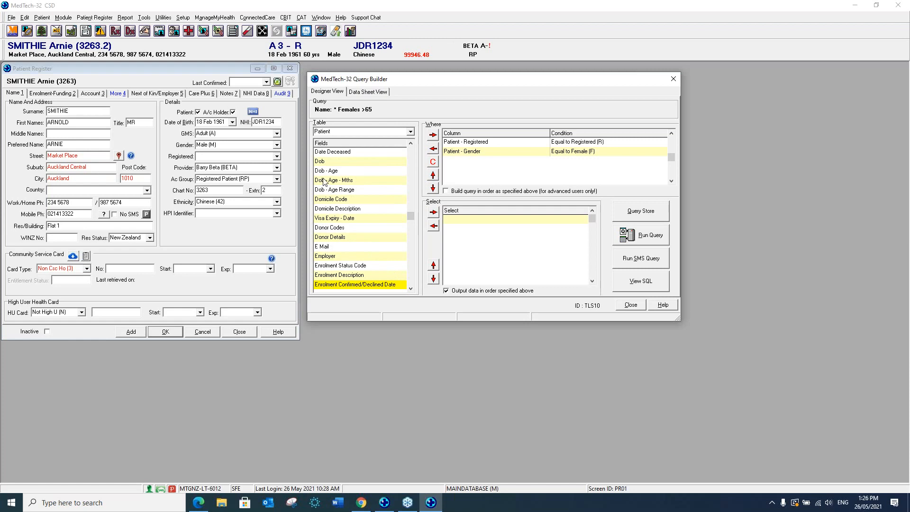
left_click(324, 192)
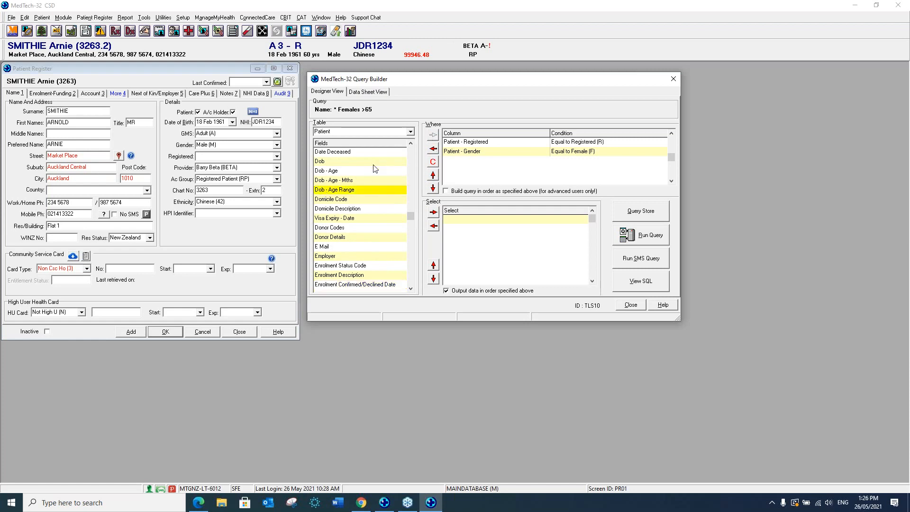
left_click(339, 172)
left_click(432, 135)
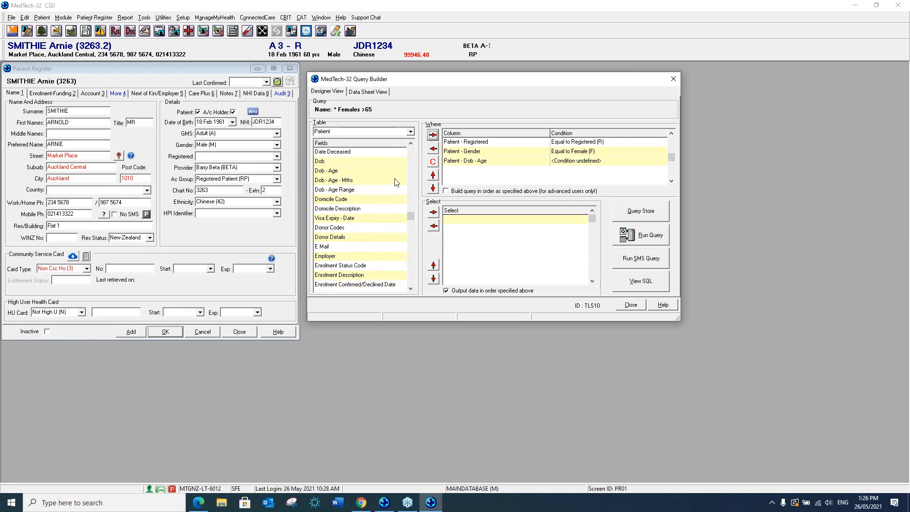
Open the Patient - Dob - Age condition and try the Between and Less than conditions.
double_click(608, 162)
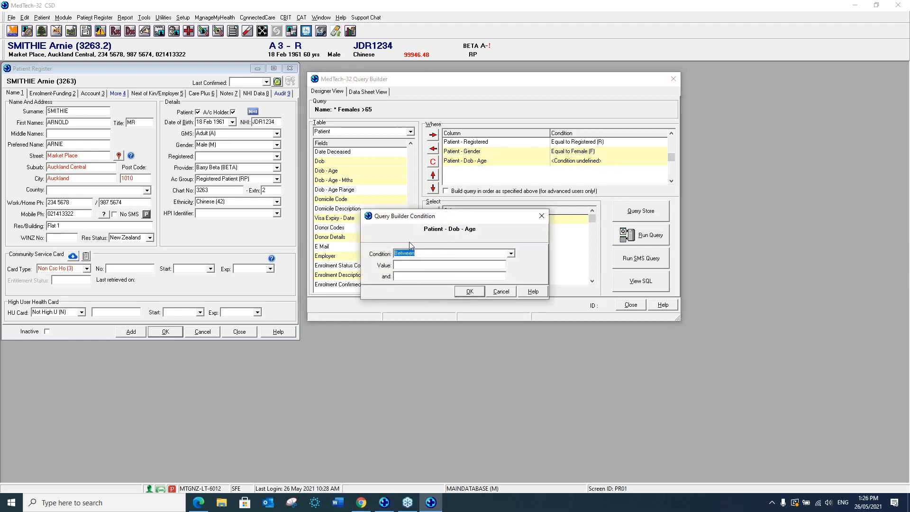
left_click(511, 254)
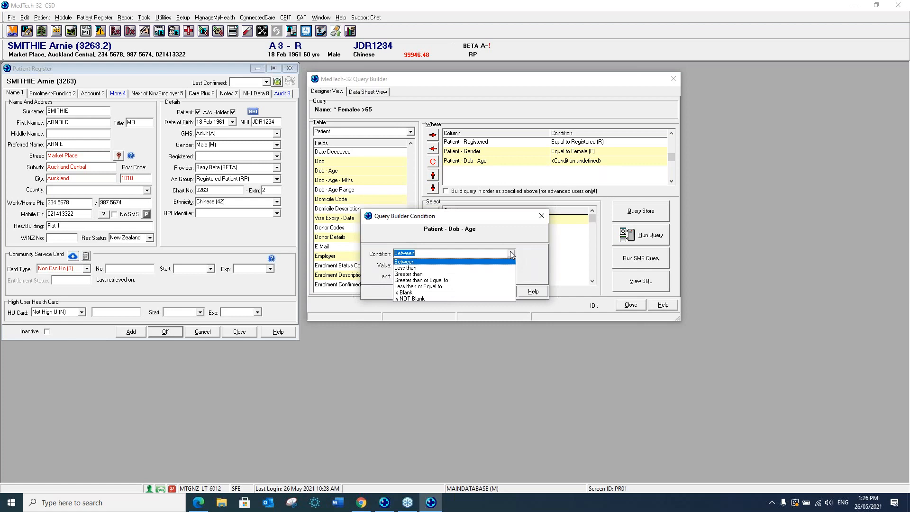
left_click(399, 263)
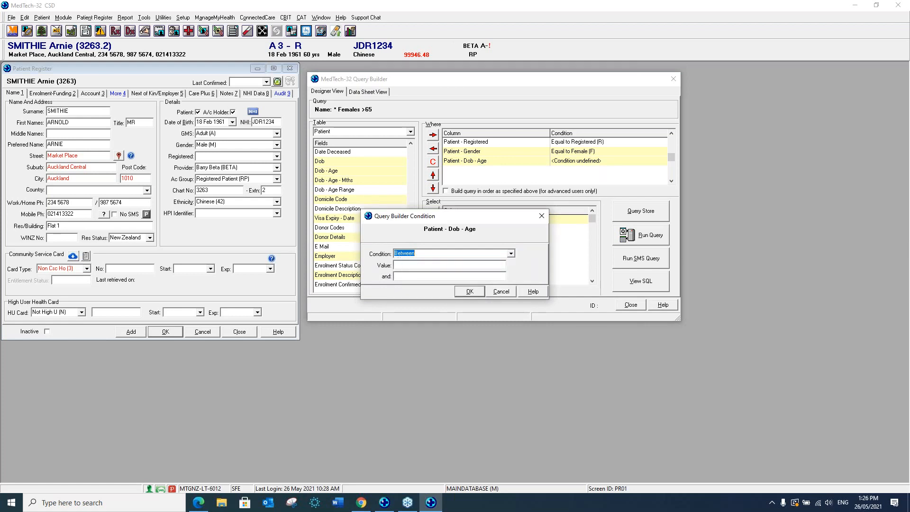
left_click(512, 254)
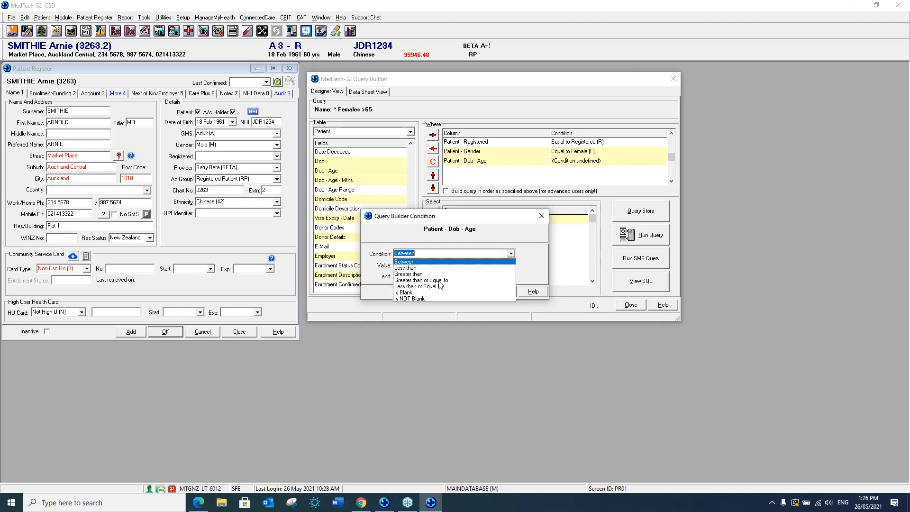
left_click(405, 268)
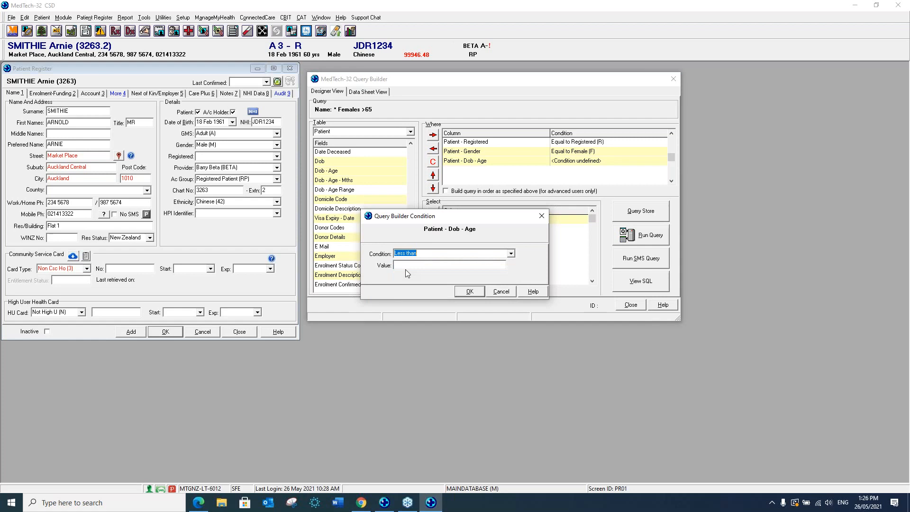
Set the Patient - Dob - Age condition to Greater than or Equal to 65 and apply it to the Where list.
left_click(417, 266)
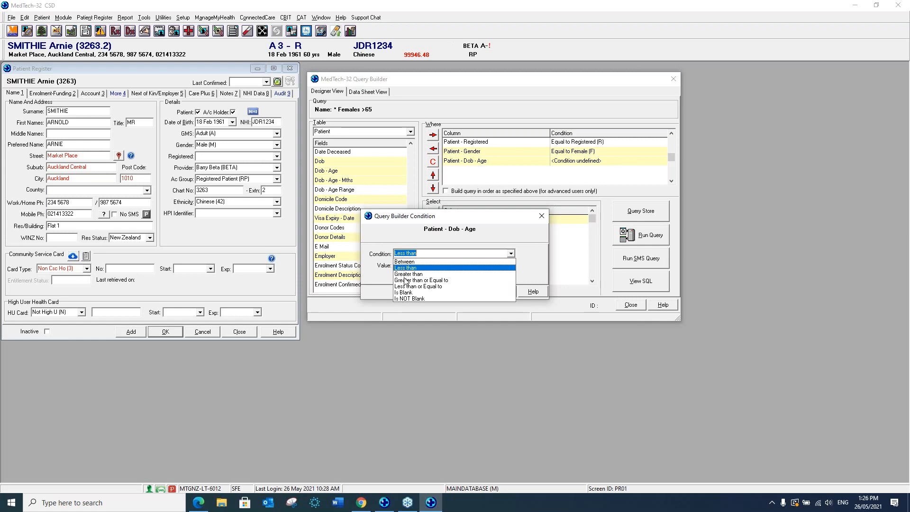
left_click(405, 281)
key("Tab")
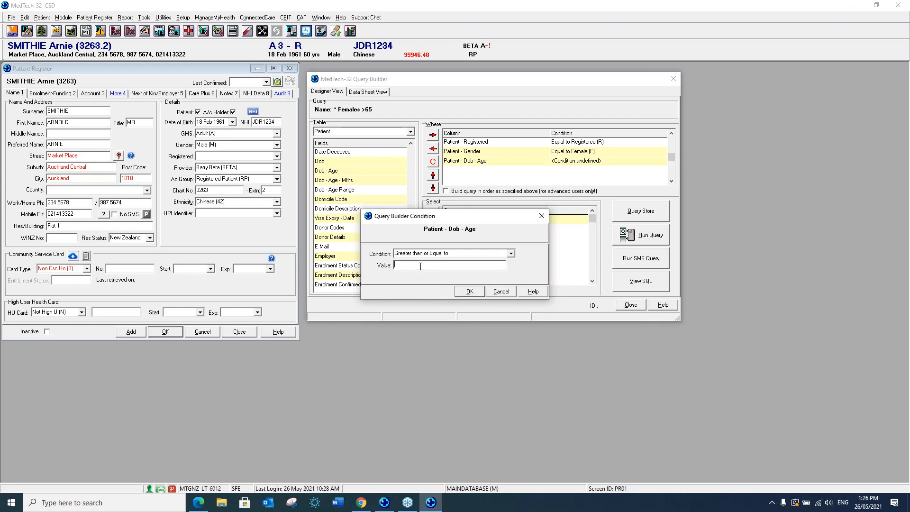
type("65")
left_click(477, 293)
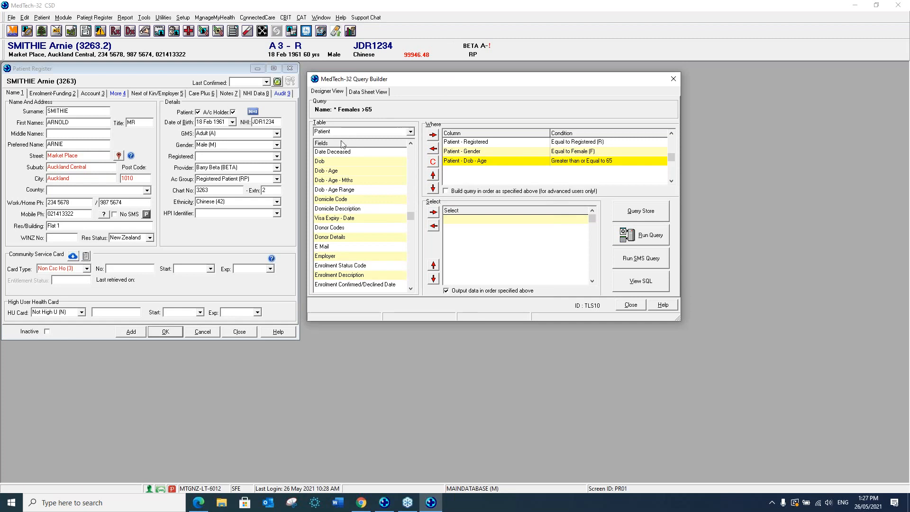
Switch the source table to Measurements and add the Date of Measurement field to the Where criteria.
left_click(411, 133)
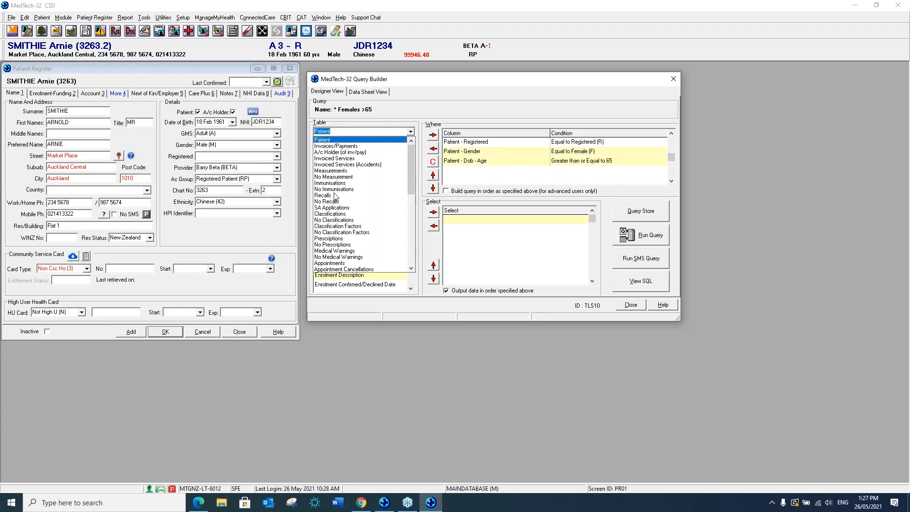
left_click(332, 171)
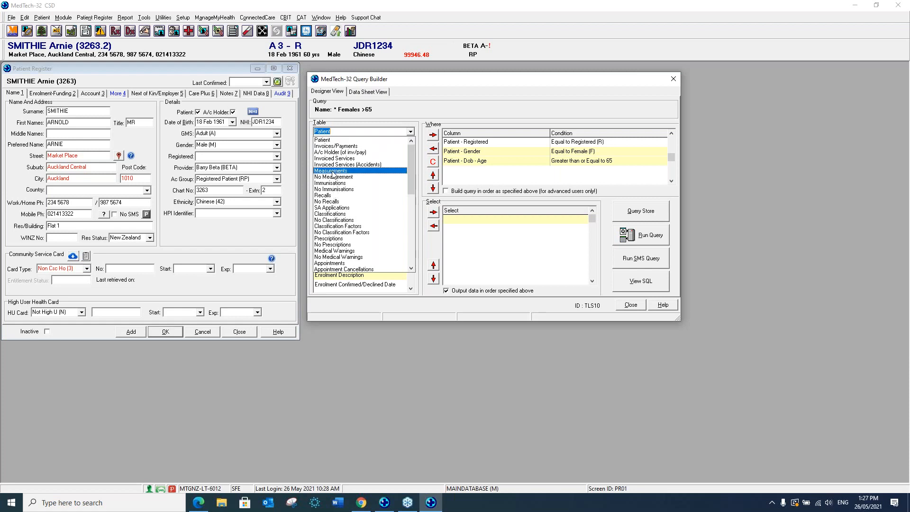
left_click(332, 172)
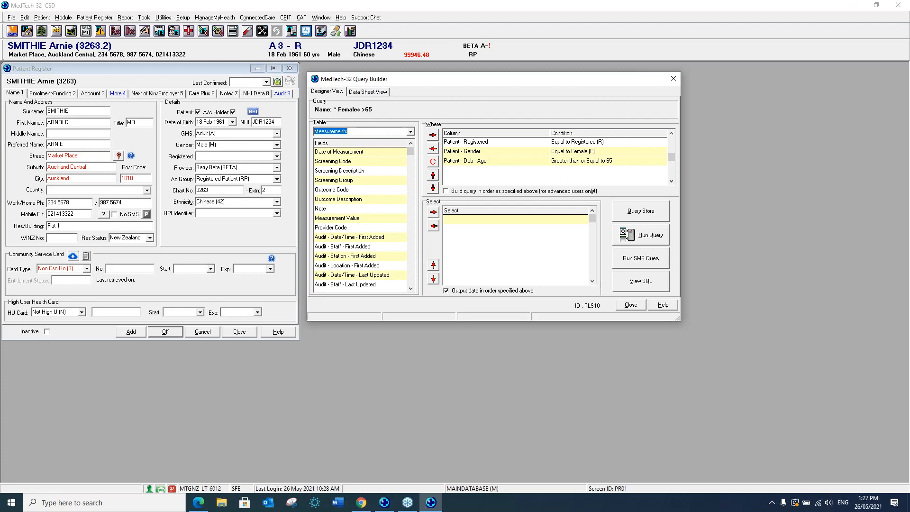
left_click(337, 153)
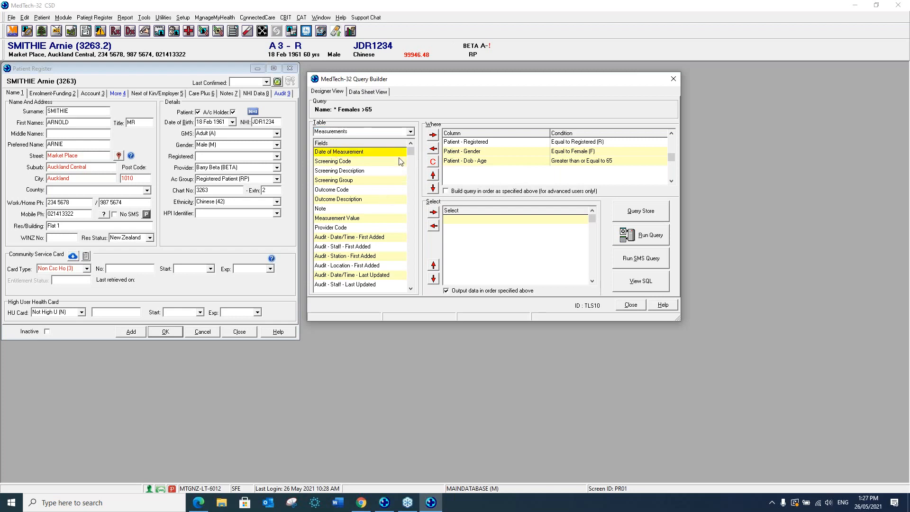
left_click(433, 136)
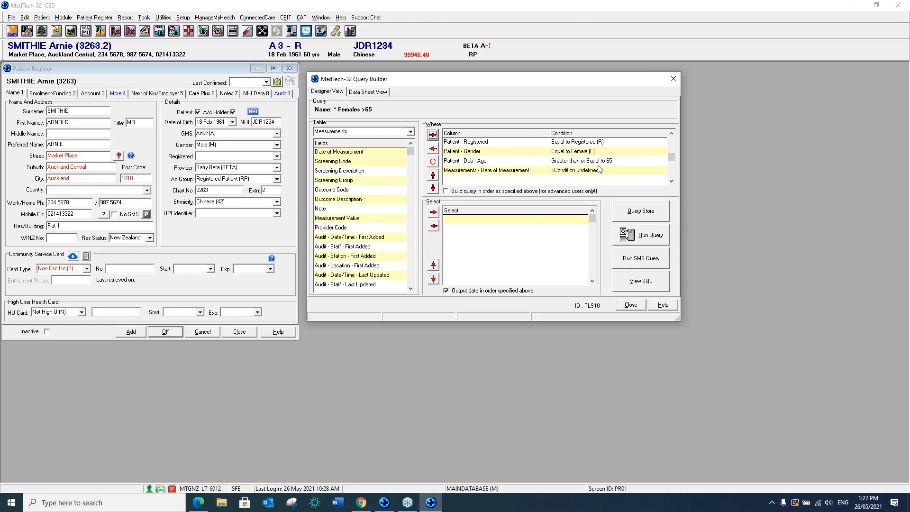
Open the Measurements - Date of Measurement condition and try the To condition.
left_click(572, 173)
double_click(571, 172)
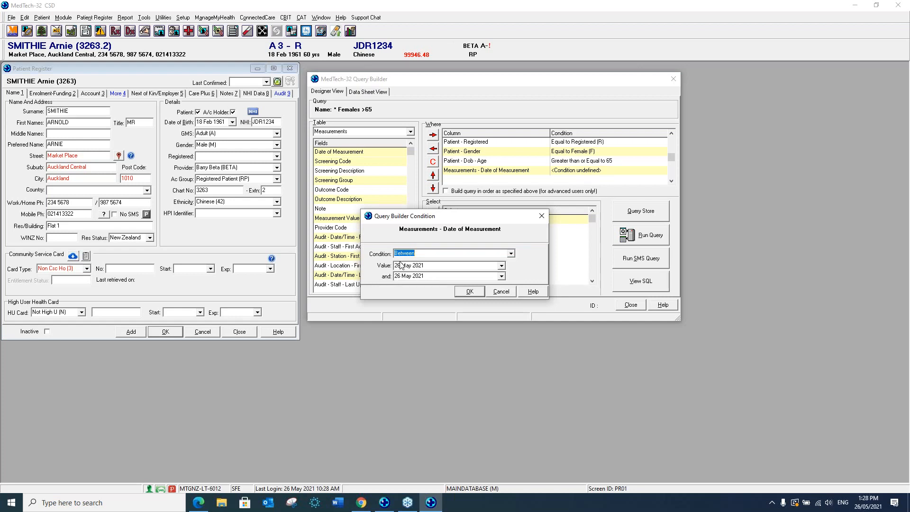
left_click(511, 254)
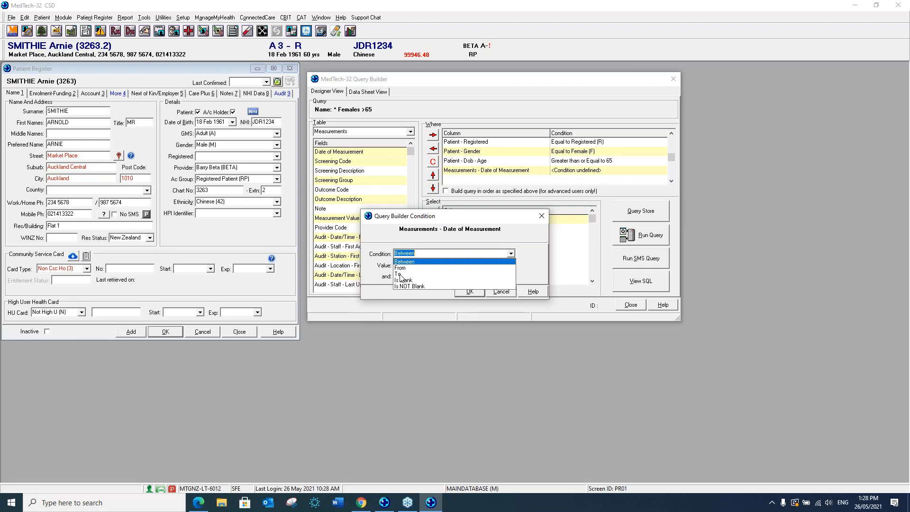
left_click(399, 275)
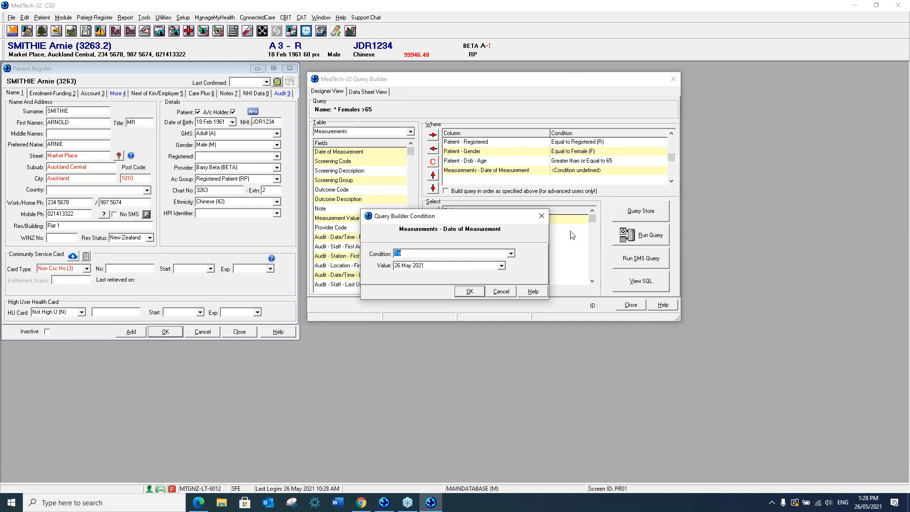
Set the Measurements - Date of Measurement condition to From 26 Apr 2021.
left_click(511, 254)
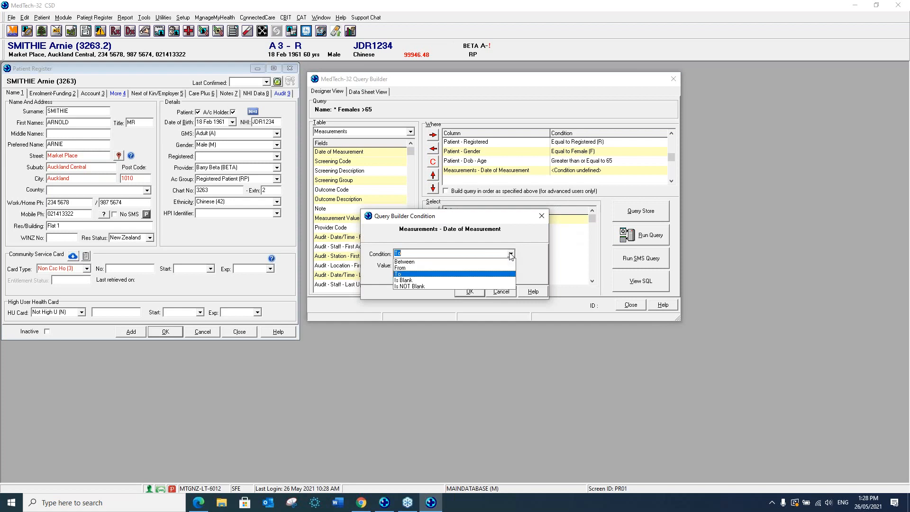
left_click(398, 268)
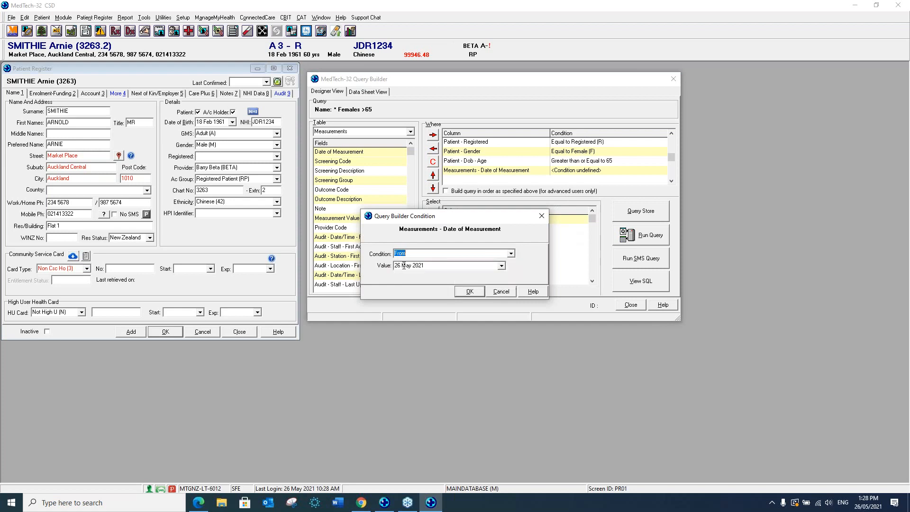
left_click(501, 267)
left_click(412, 289)
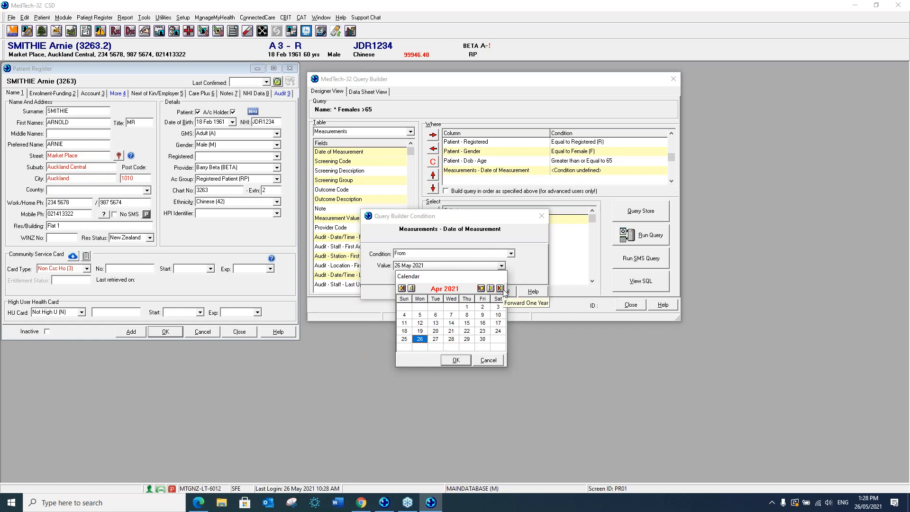
left_click(455, 360)
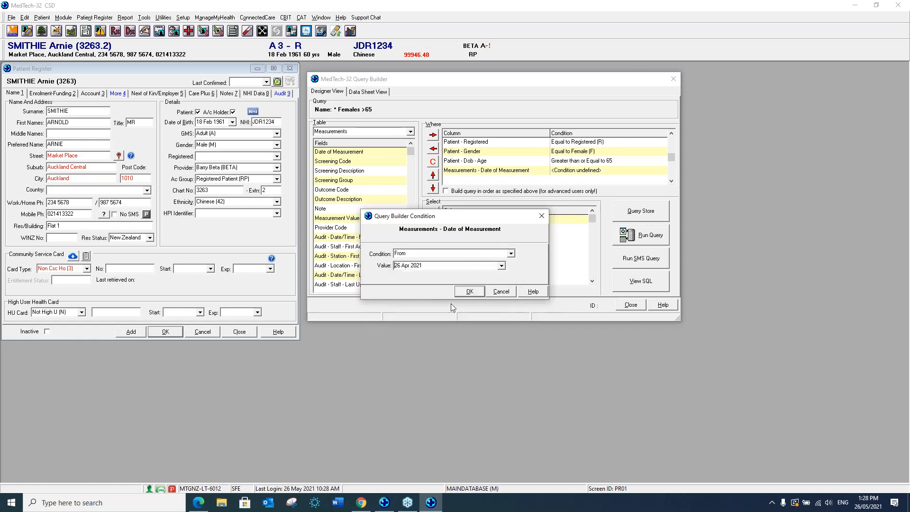
Change the Date of Measurement condition type to To and apply it to the Where list.
left_click(512, 253)
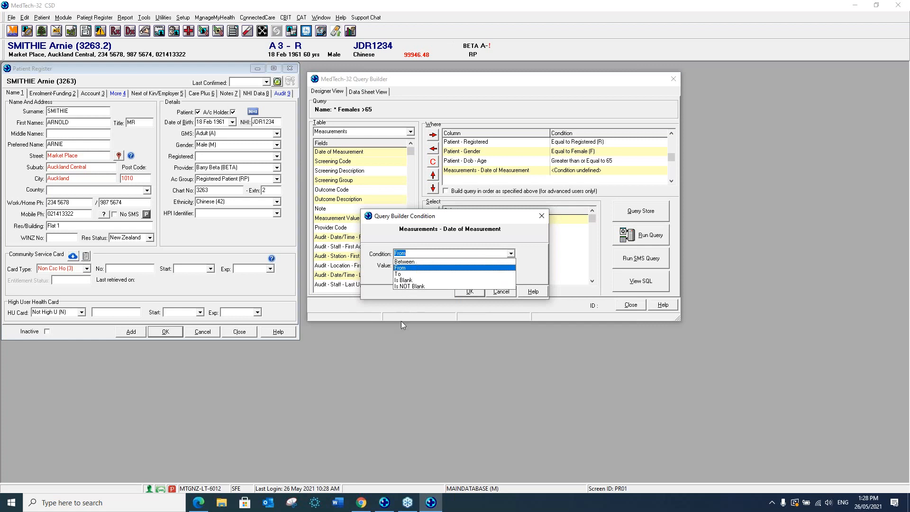
left_click(401, 274)
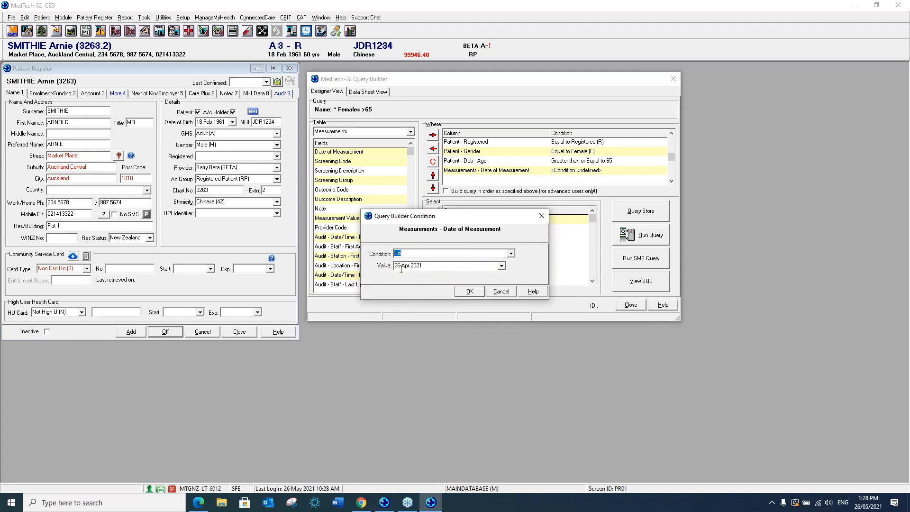
left_click(467, 292)
Add the Screening Code field to the Where criteria with the condition Equal to Blood Pressure (BP).
left_click(367, 162)
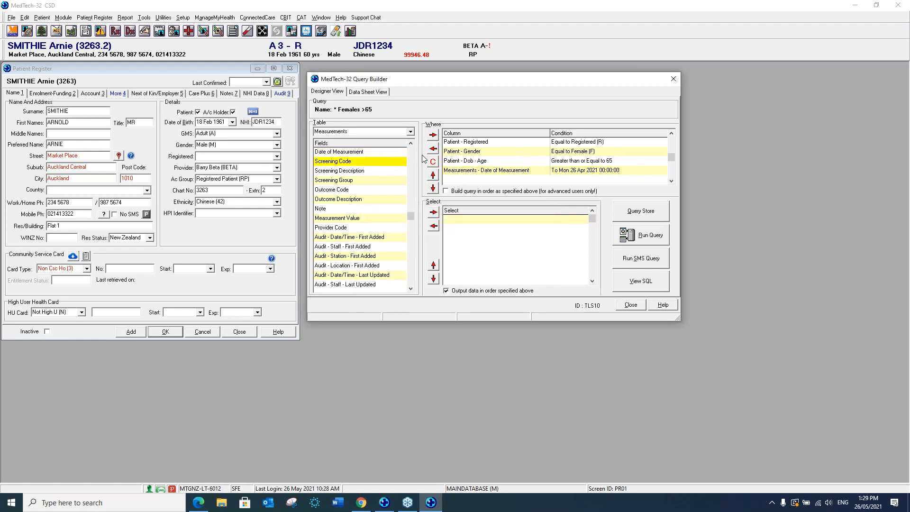
left_click(433, 134)
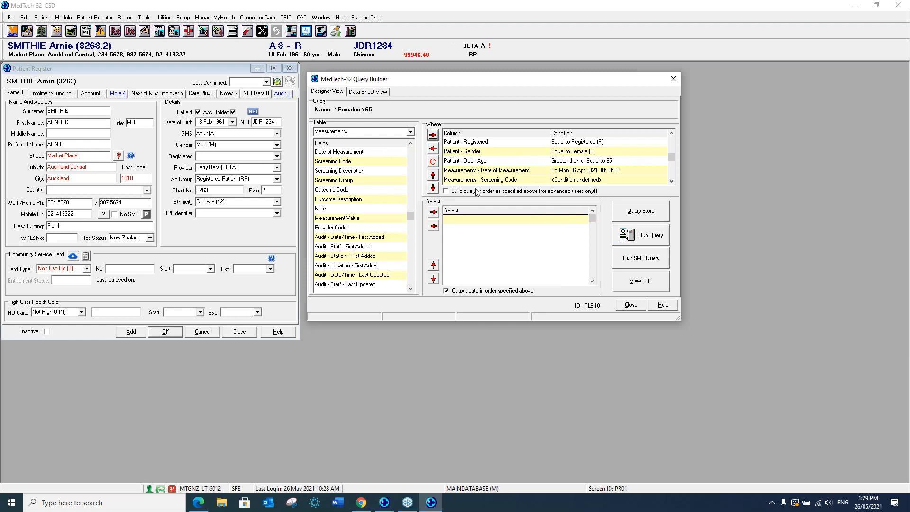
double_click(571, 180)
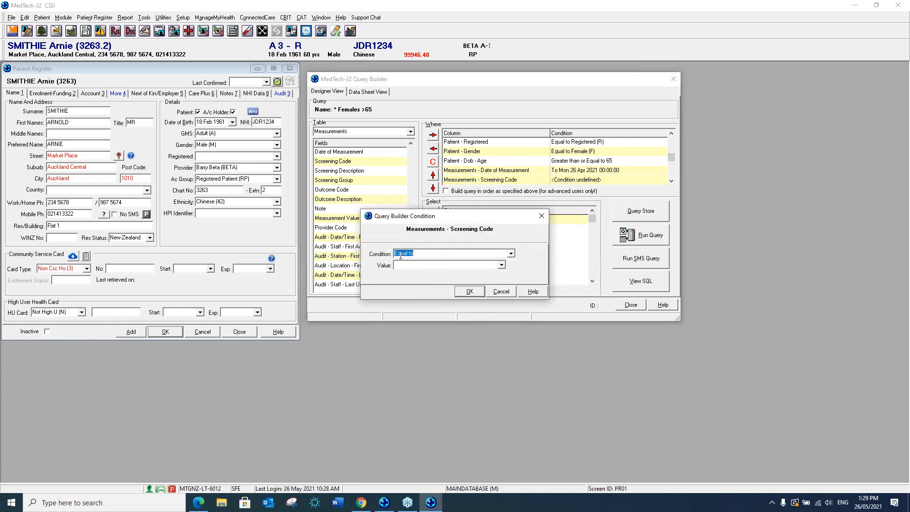
left_click(502, 266)
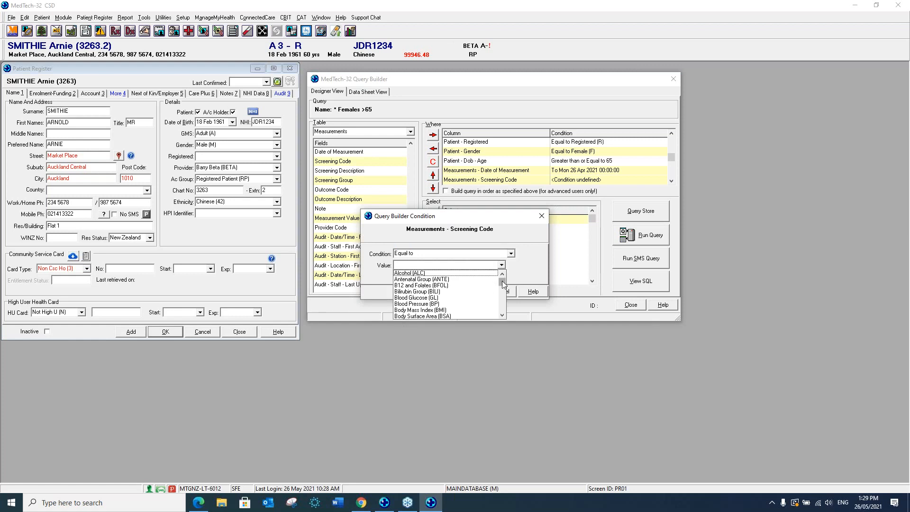
left_click_drag(503, 280, 499, 295)
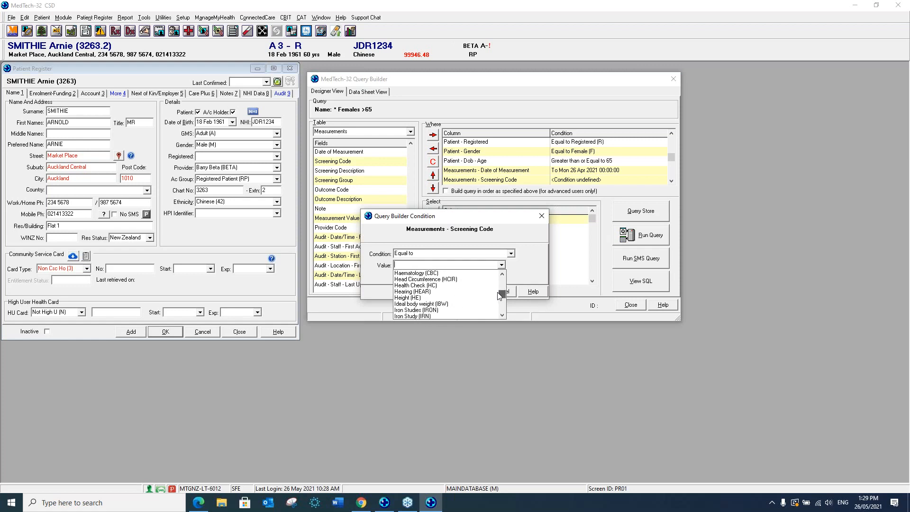
left_click_drag(500, 296, 500, 294)
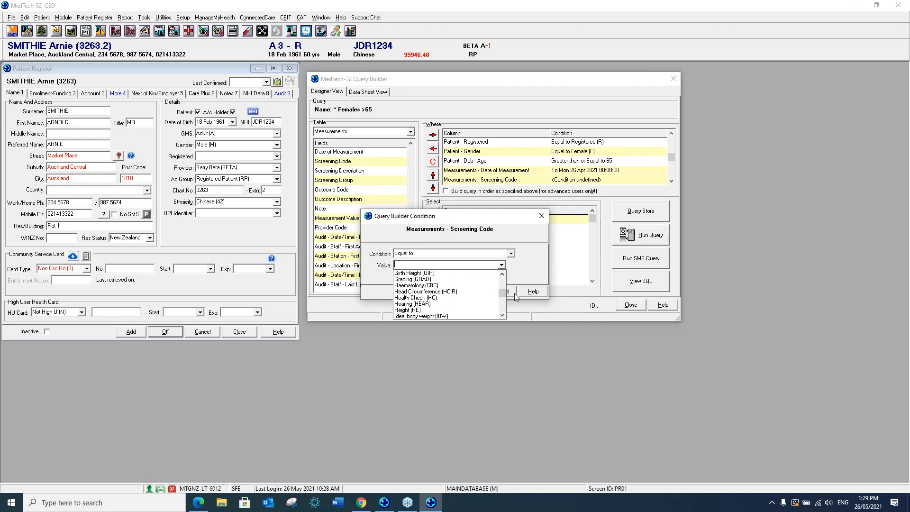
left_click_drag(501, 294, 503, 276)
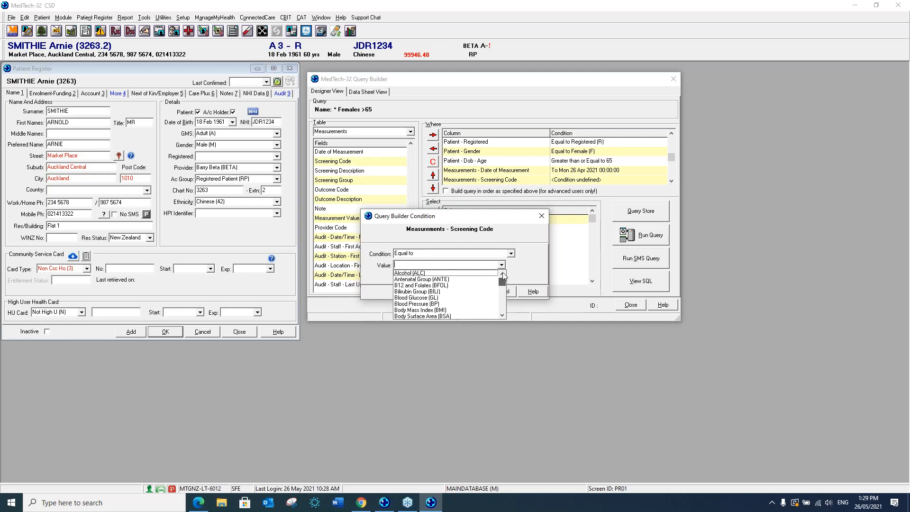
left_click(408, 304)
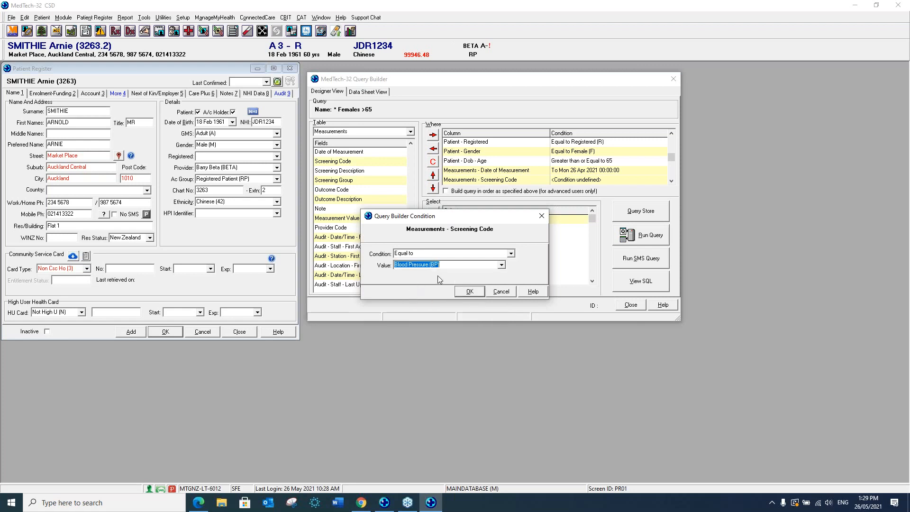
left_click(470, 291)
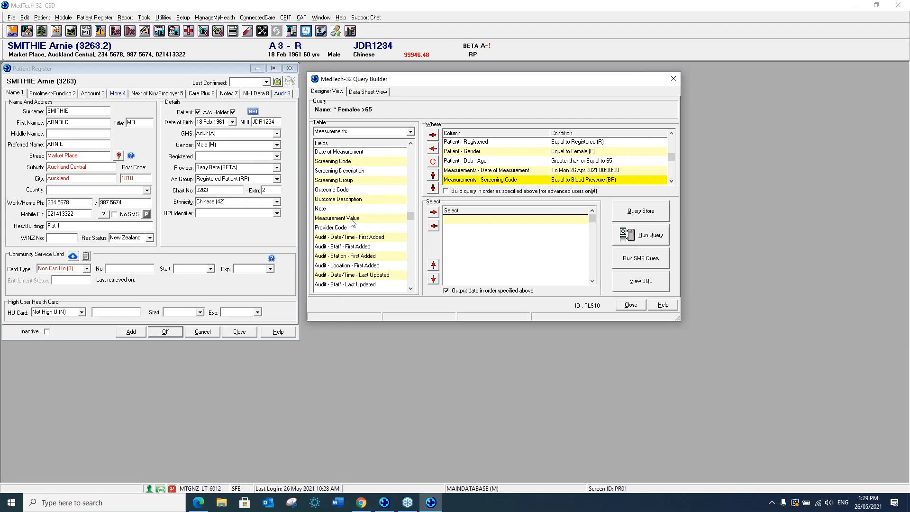
Add the Measurement Value field to the Where criteria, including both the Sys (1) and Dia (2) measurements.
left_click(322, 219)
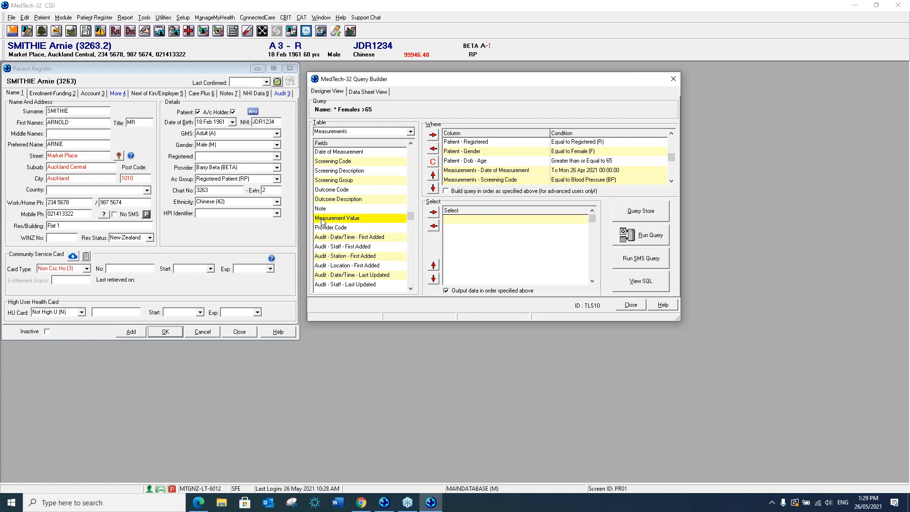
left_click(434, 136)
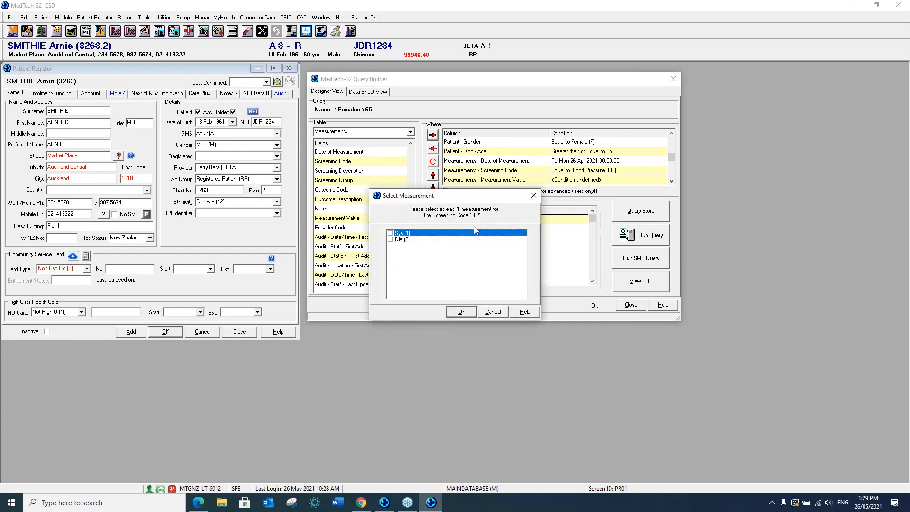
left_click(391, 234)
left_click(391, 239)
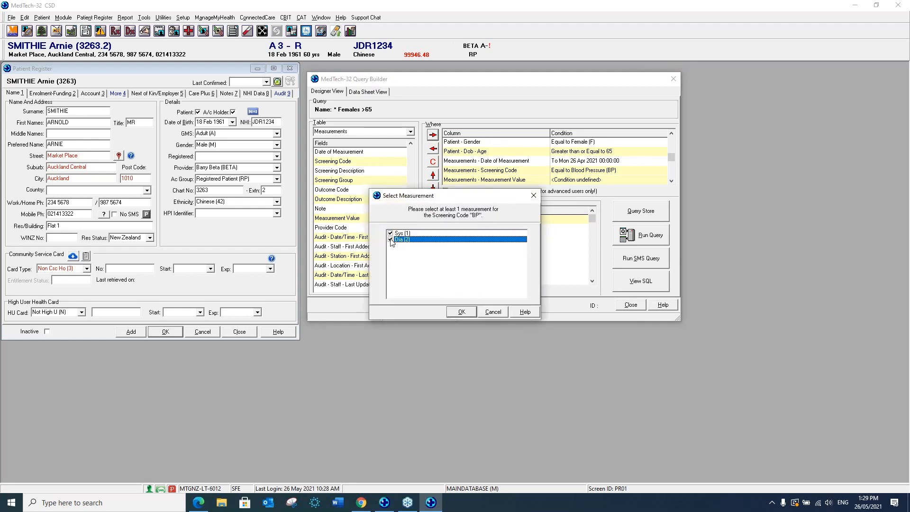
left_click(465, 312)
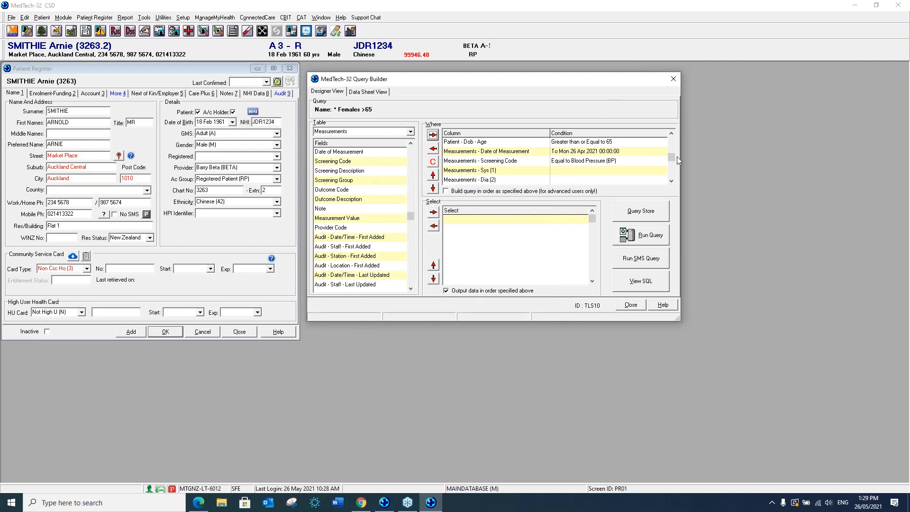
Switch the source table to Patient and add Name Surname and Name First Name to the Select output list.
left_click_drag(669, 156, 669, 139)
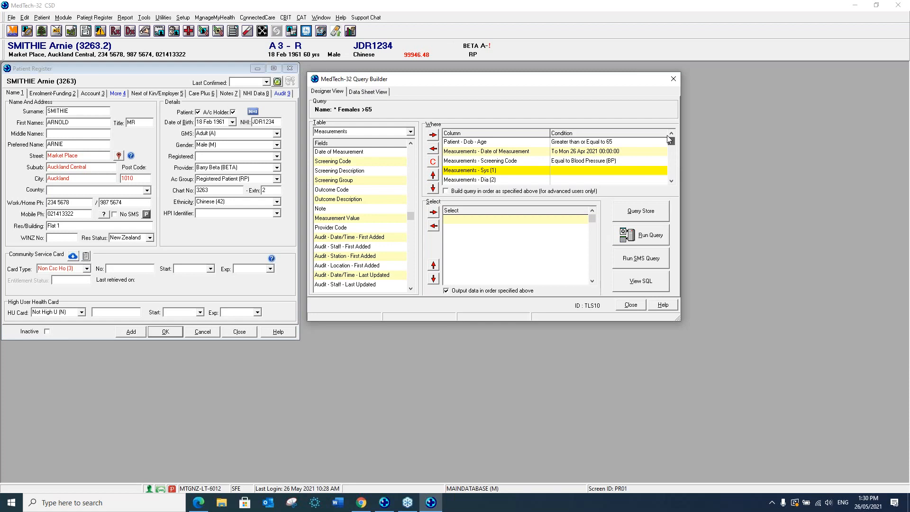
scroll(667, 135, "up", 1)
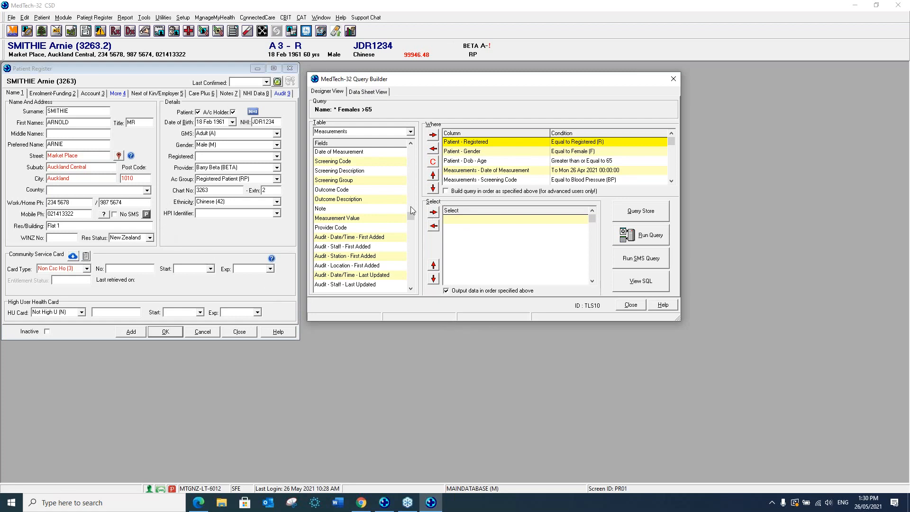
left_click(410, 132)
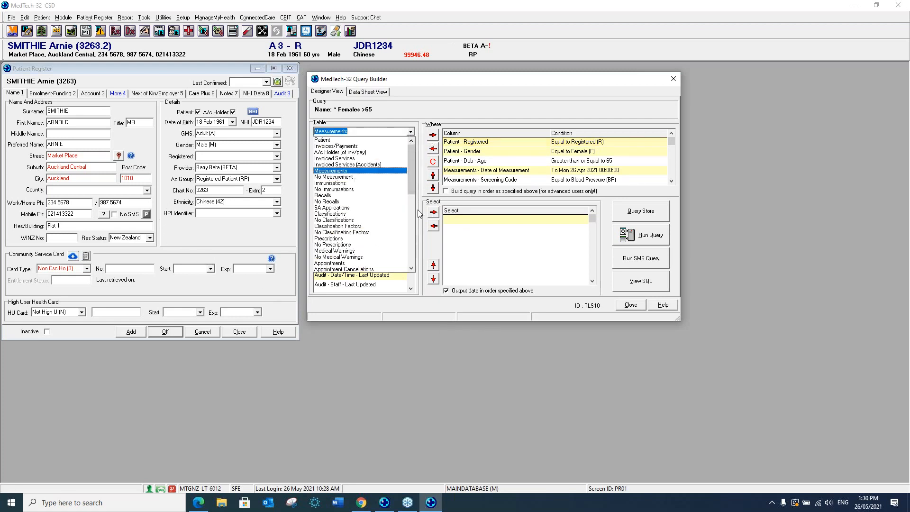
left_click(326, 140)
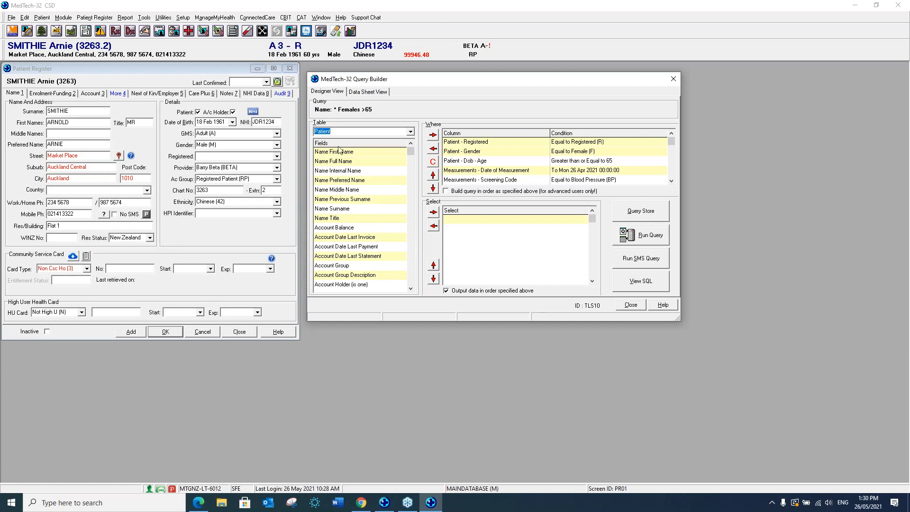
left_click(340, 211)
left_click(432, 212)
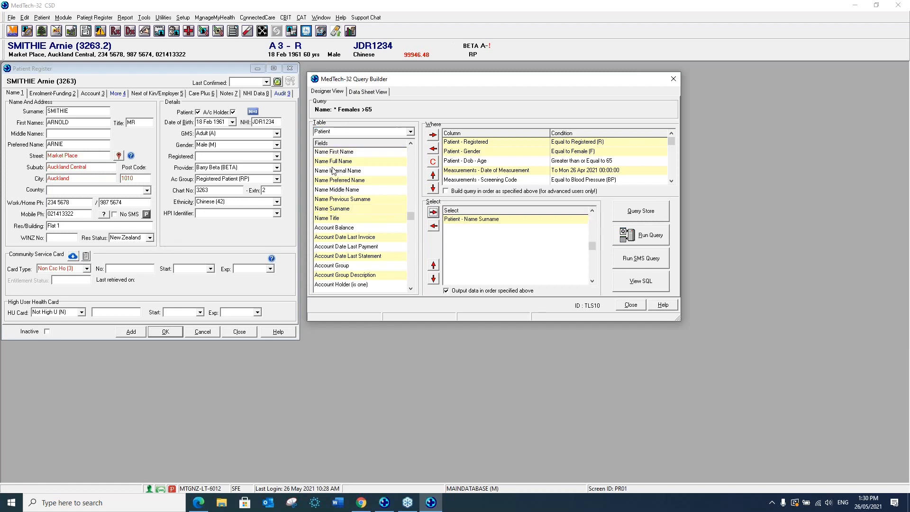
left_click(334, 155)
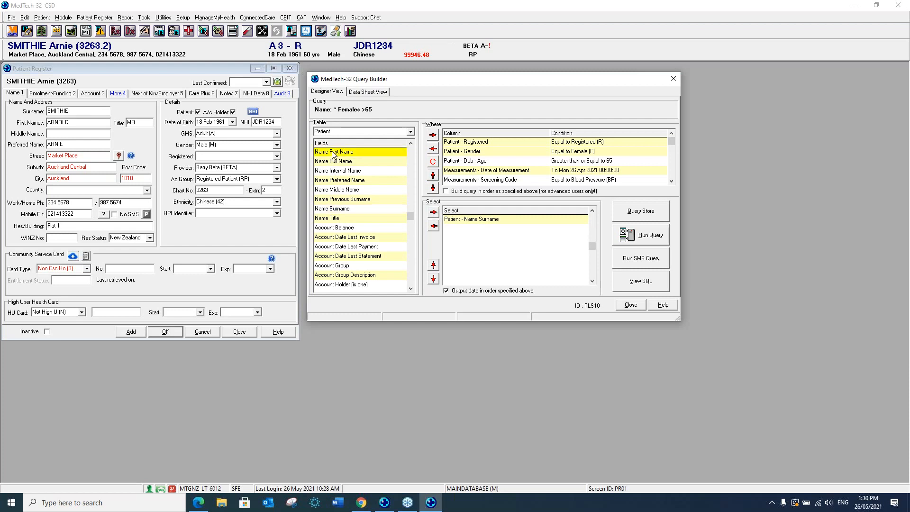
left_click(433, 212)
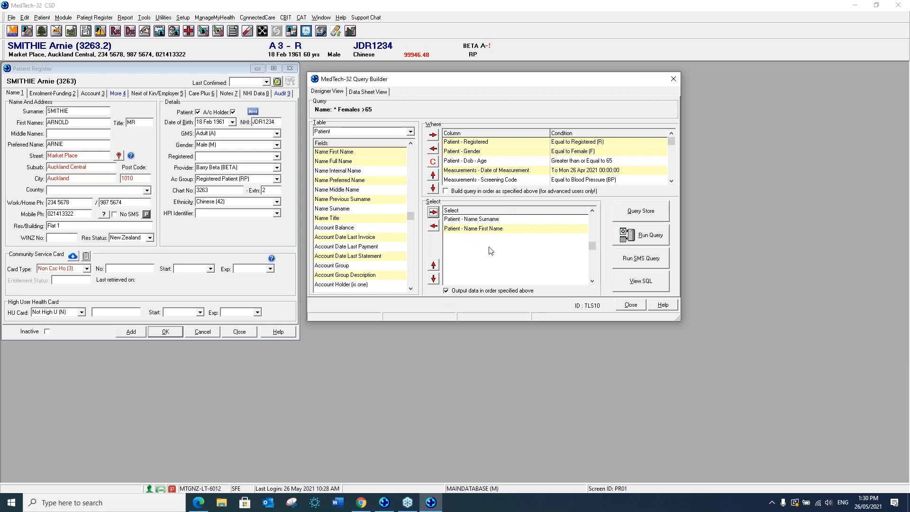
Turn off the option to output data in the order specified for the Select list.
left_click(446, 291)
left_click(337, 161)
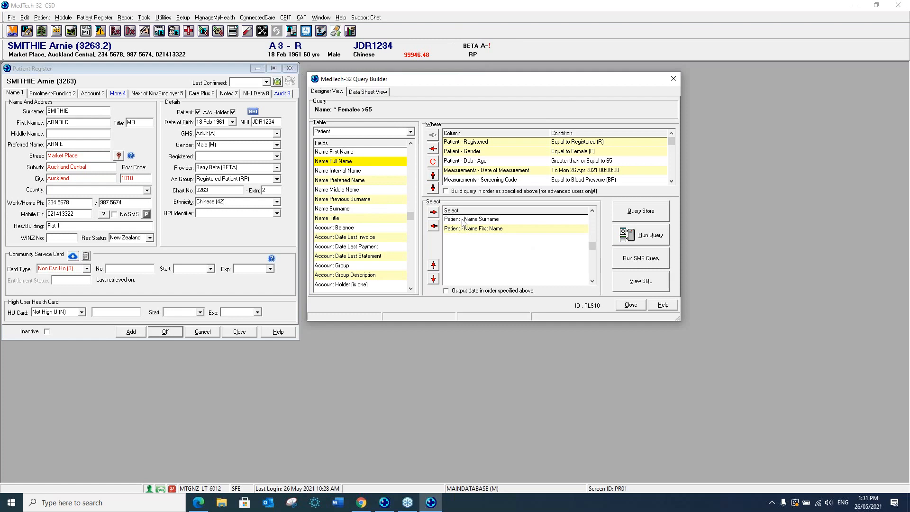
left_click(410, 289)
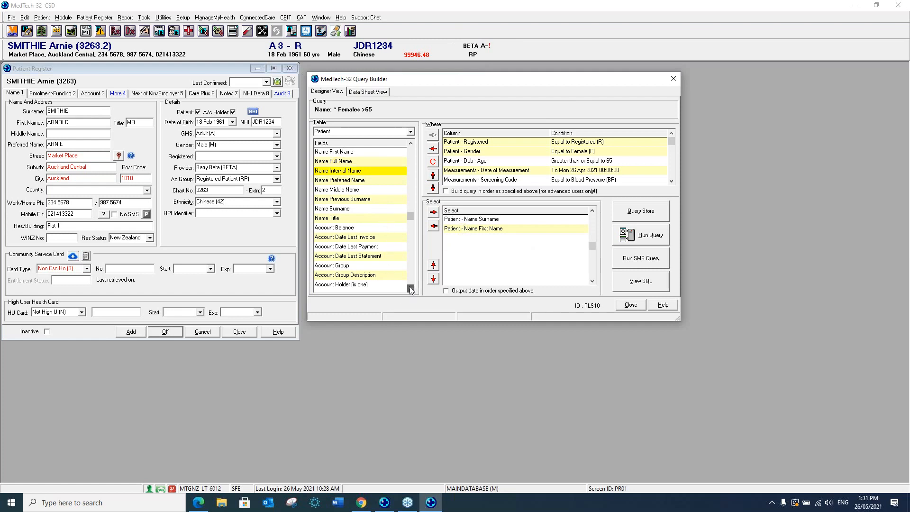
Switch the source table to Measurements and add Measurement Value to the Select list with Sys (1) and Dia (2).
left_click(410, 132)
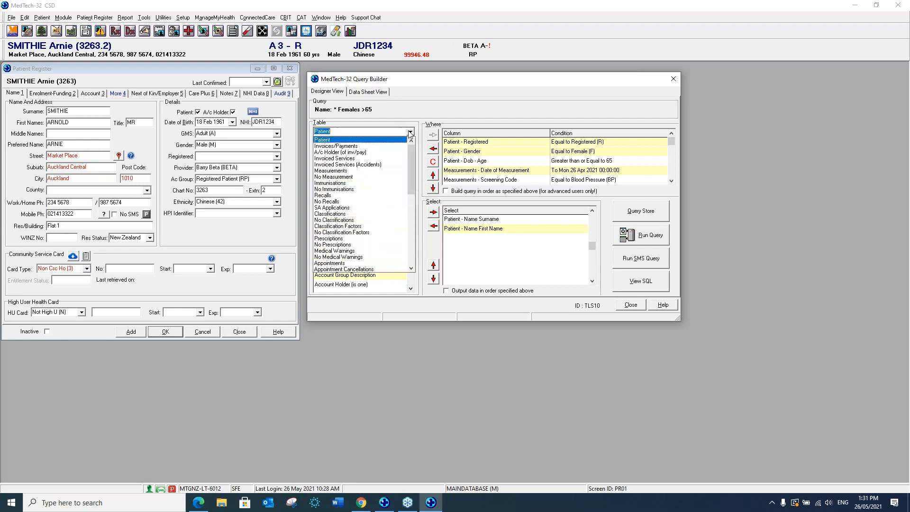
left_click(334, 172)
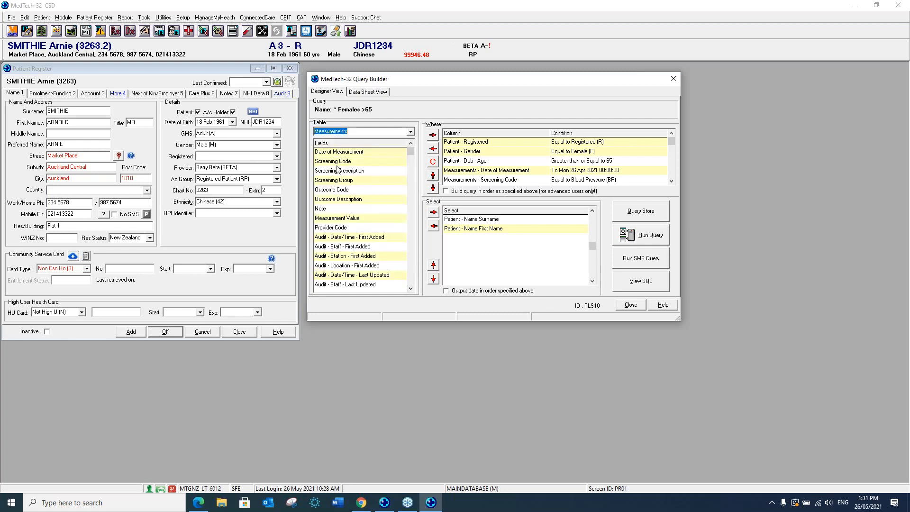
left_click(342, 219)
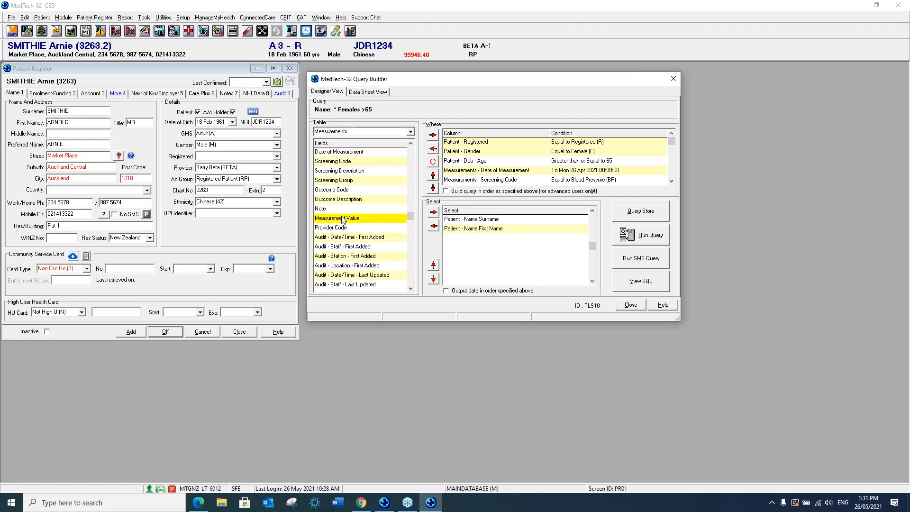
left_click(433, 212)
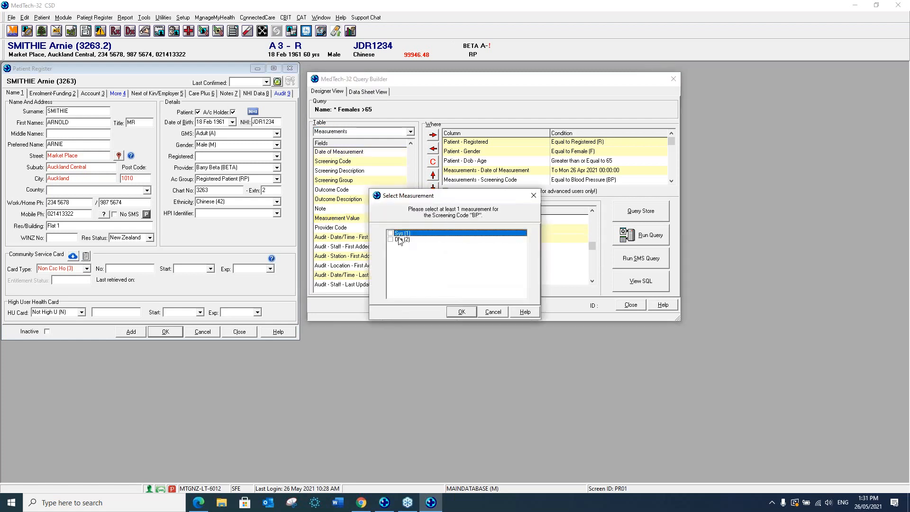
left_click(390, 233)
left_click(391, 239)
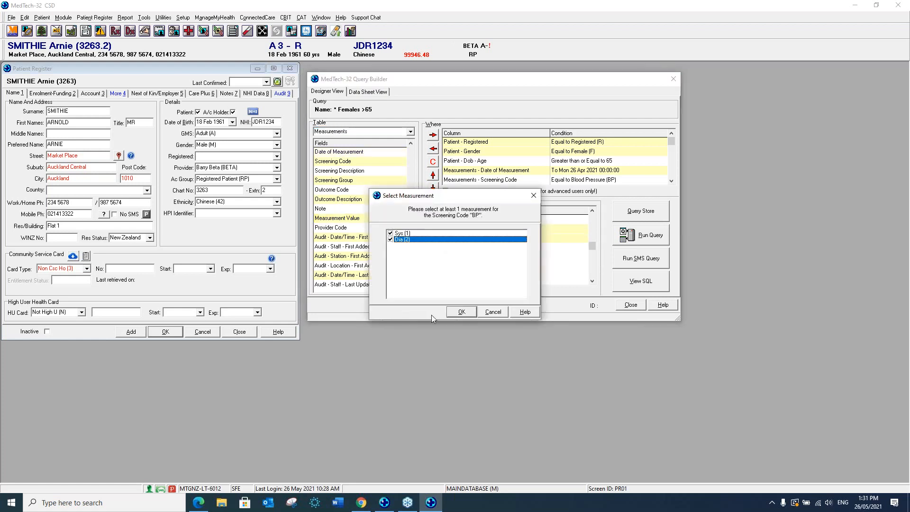
left_click(461, 313)
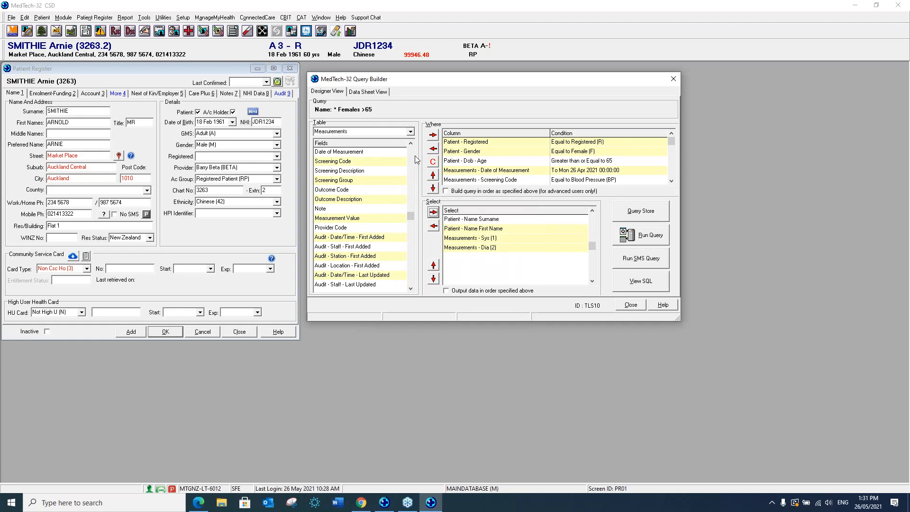
Switch the source table to Patient and add the Nhi No field to the Select output list.
left_click(410, 187)
key("Page_Down")
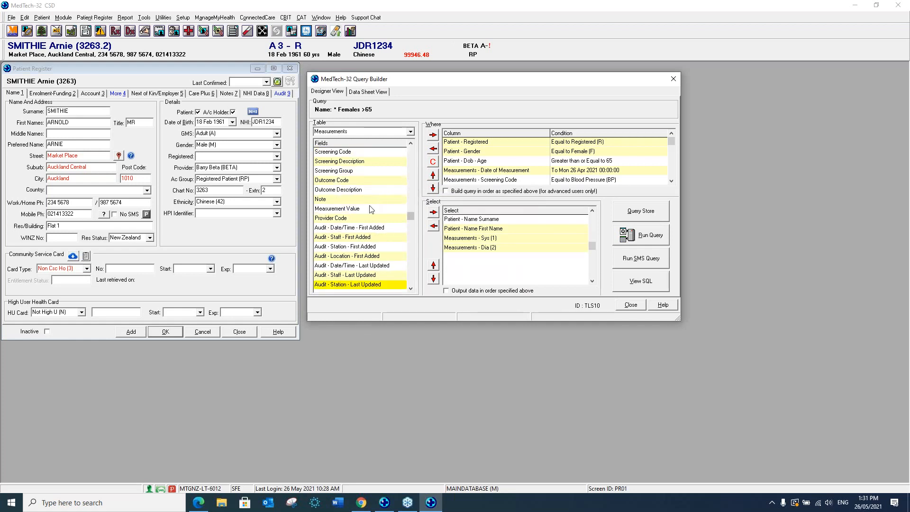
key("Page_Up")
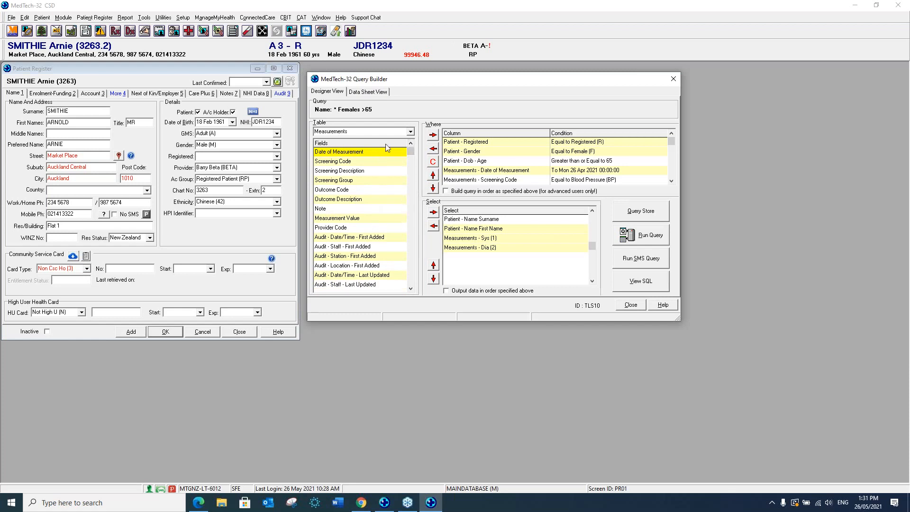
left_click(405, 133)
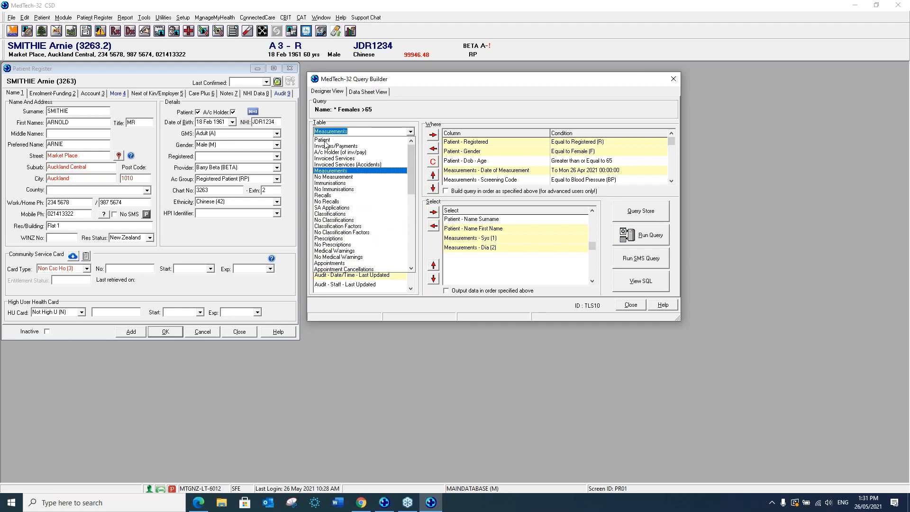
left_click(324, 140)
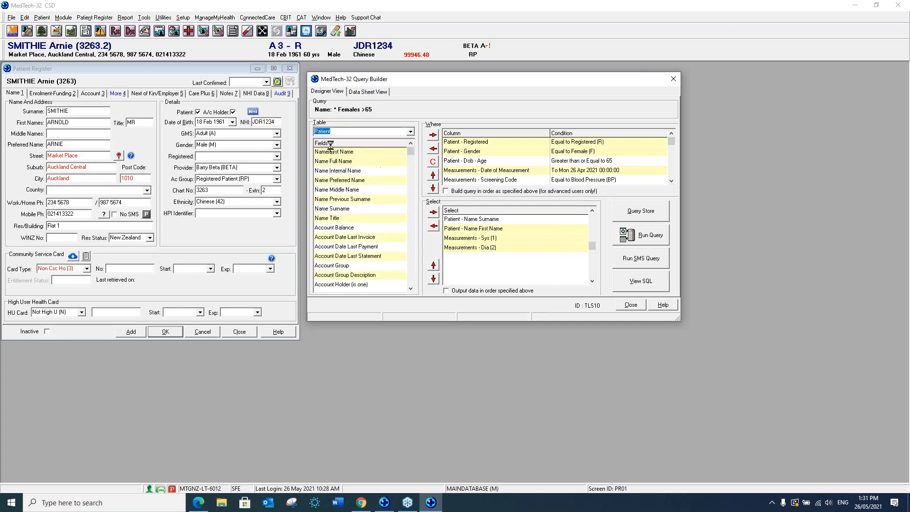
left_click(410, 256)
left_click(410, 255)
left_click(410, 255)
left_click(410, 255)
left_click(411, 258)
left_click(410, 259)
left_click(411, 259)
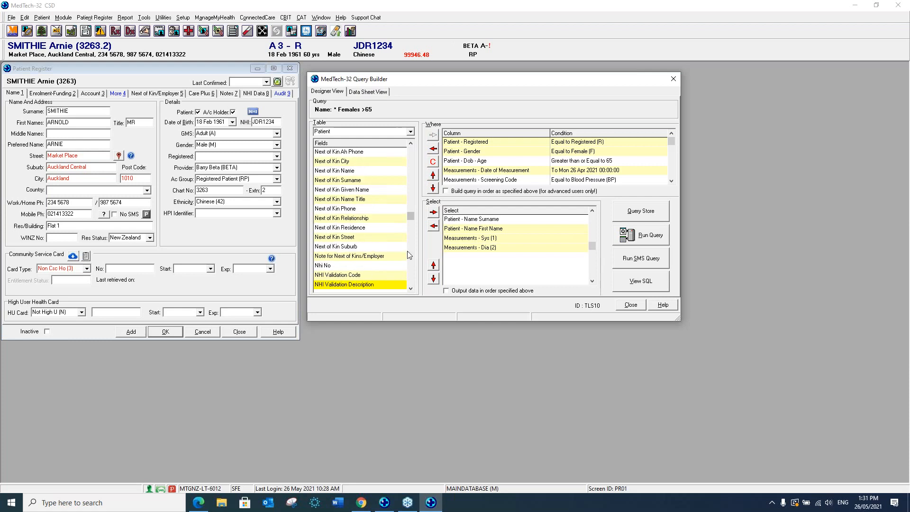
left_click(349, 265)
left_click(434, 212)
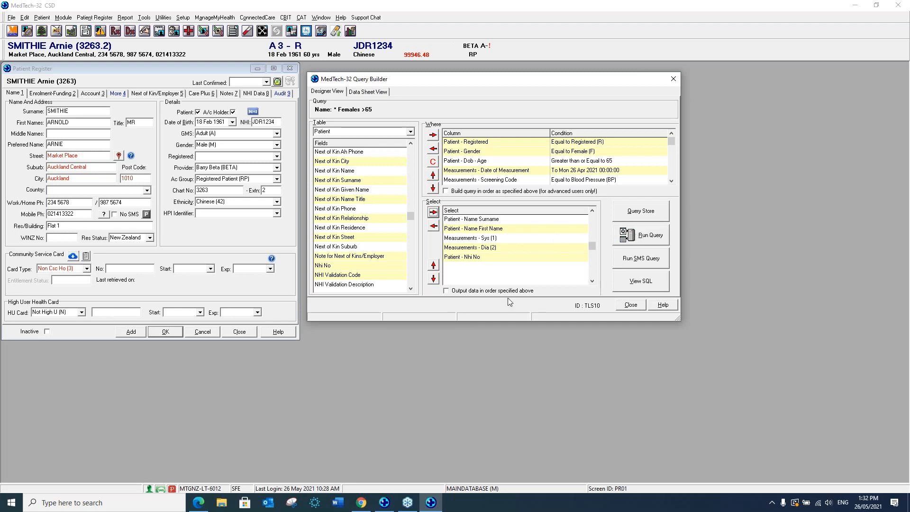
Try to run the query with the current Where criteria and Select output fields.
left_click(631, 238)
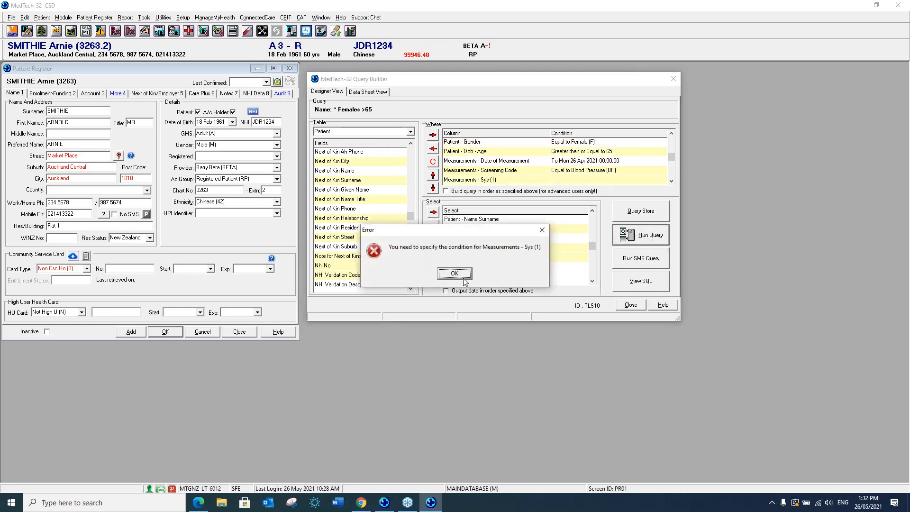
Dismiss the missing-condition error and set the Measurements - Sys (1) condition to Is Blank.
left_click(455, 274)
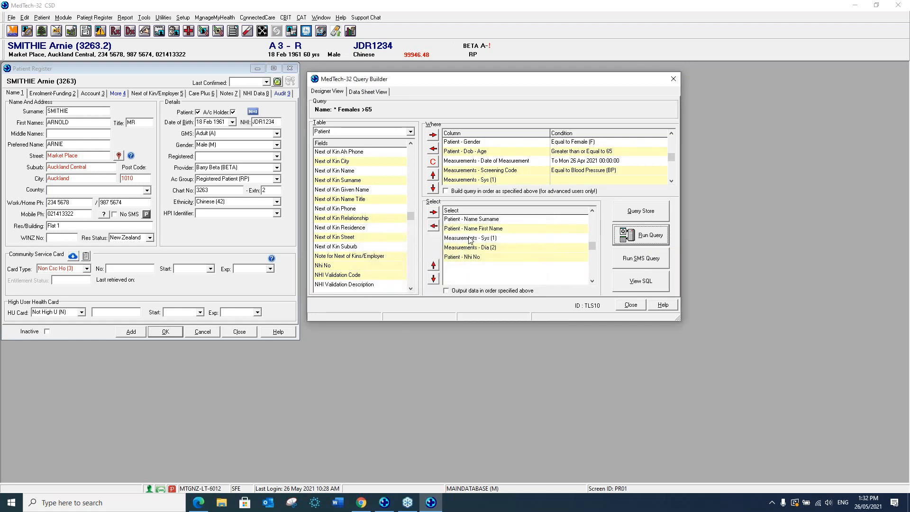
double_click(535, 181)
left_click(408, 264)
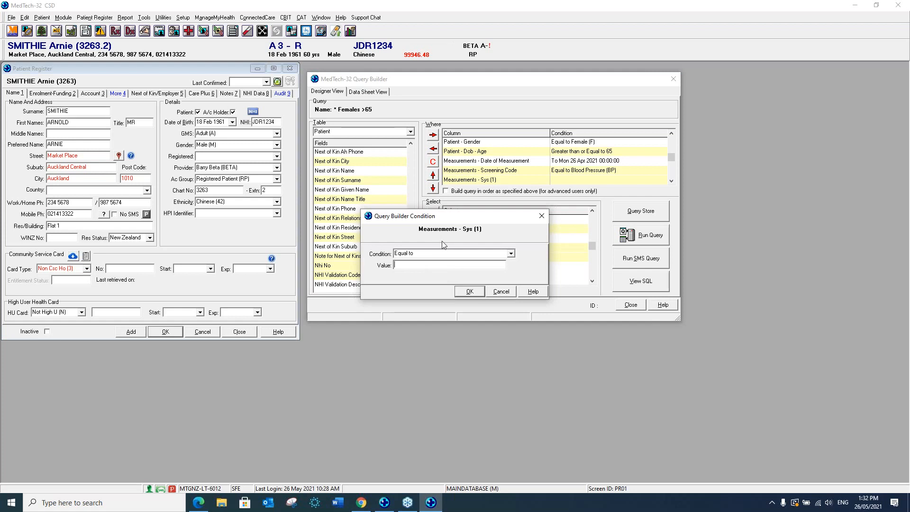
left_click(511, 253)
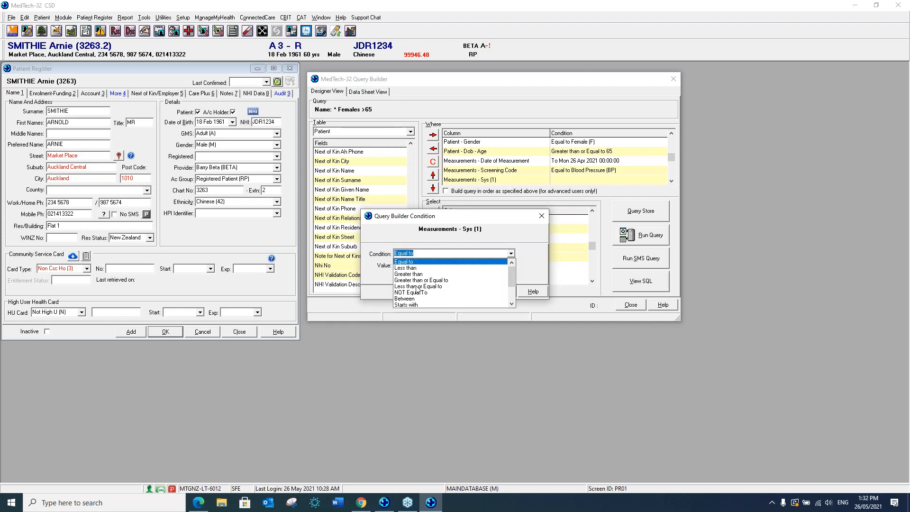
left_click_drag(511, 280, 510, 311)
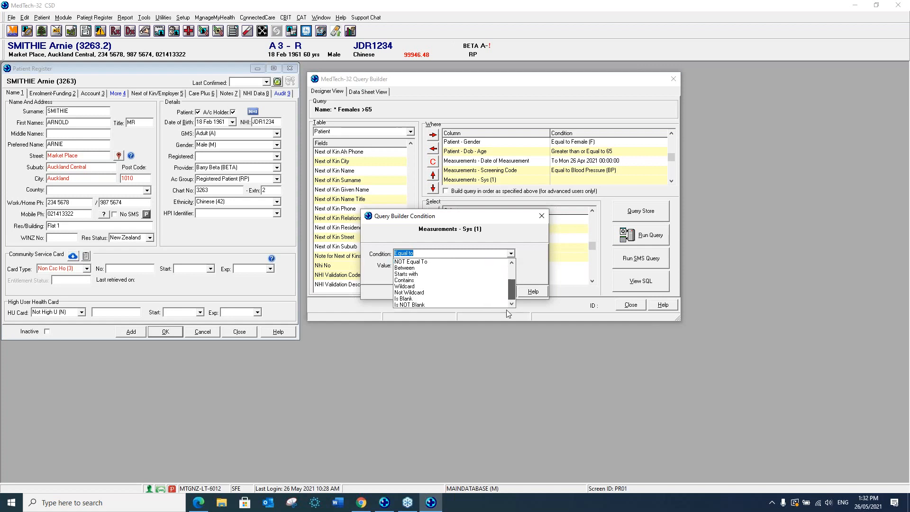
left_click(404, 298)
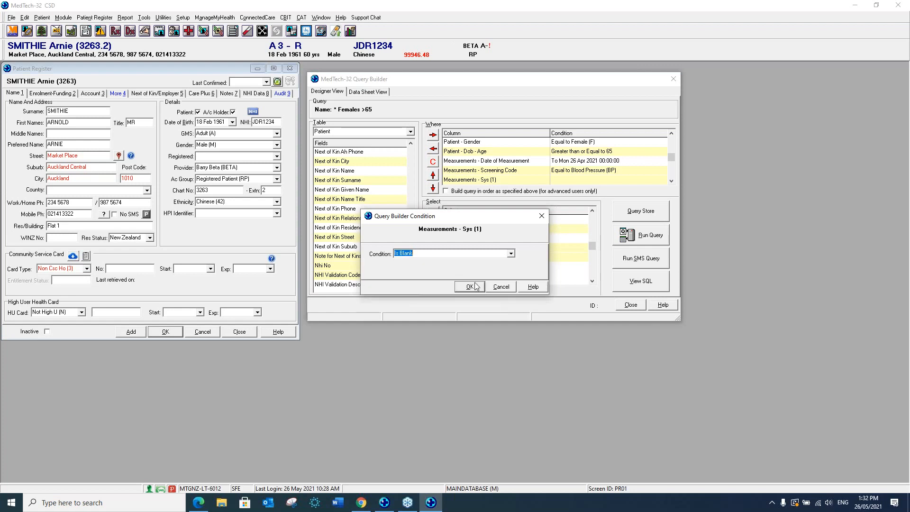
left_click(474, 291)
left_click(507, 180)
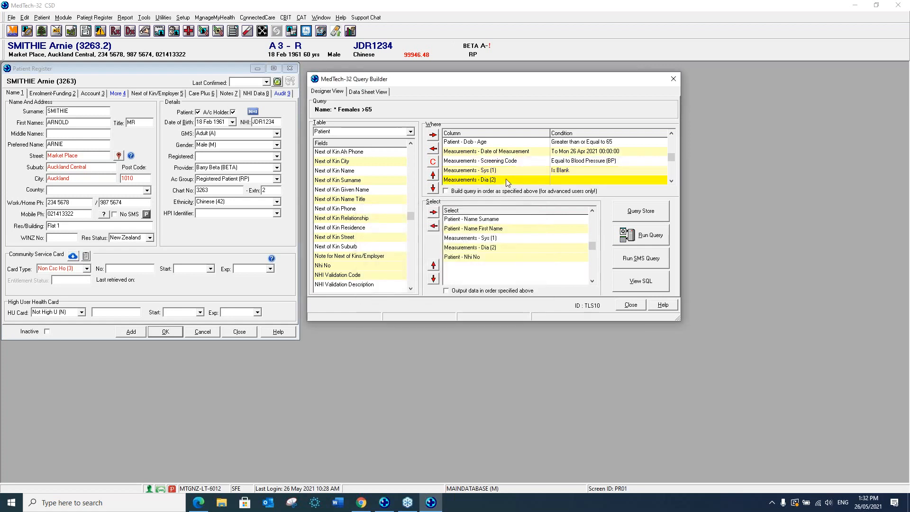
Change the Measurements - Sys (1) condition to Is NOT Blank.
double_click(566, 171)
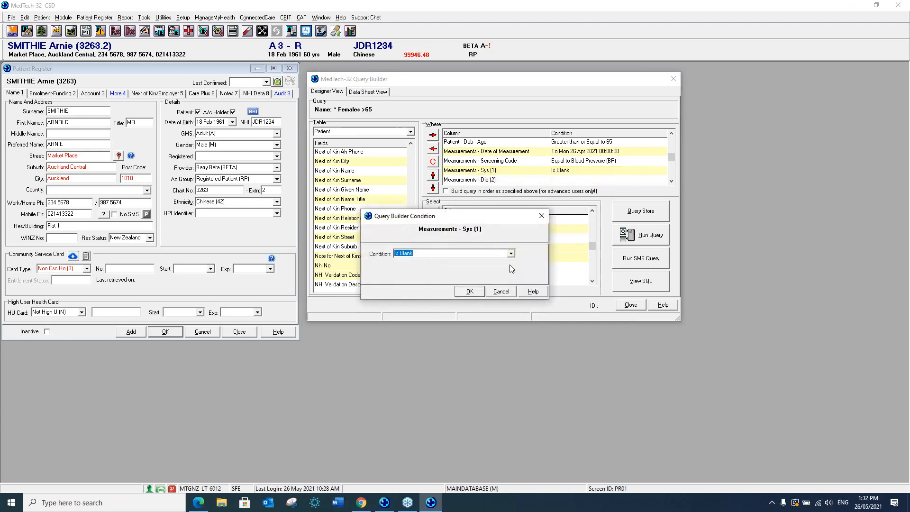
left_click(512, 254)
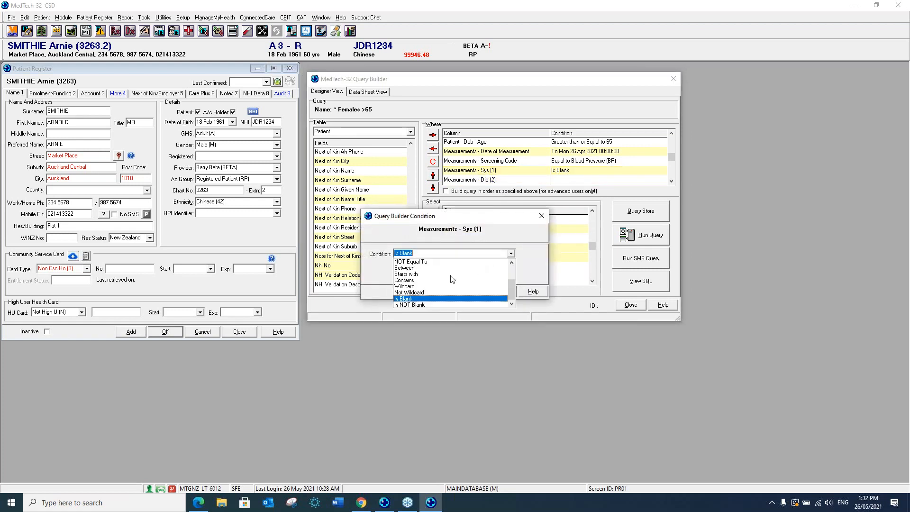
left_click(402, 305)
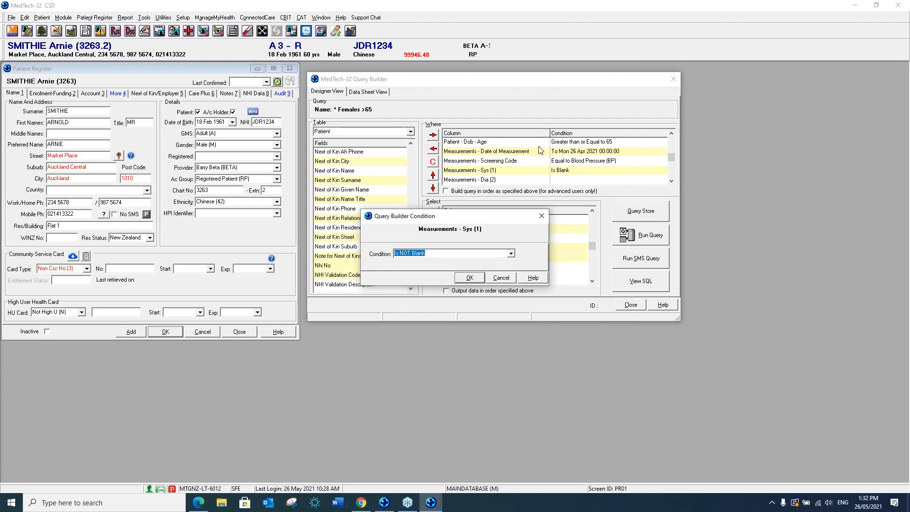
left_click(470, 278)
Set the Measurements - Dia (2) condition to Is NOT Blank and run the query.
double_click(556, 179)
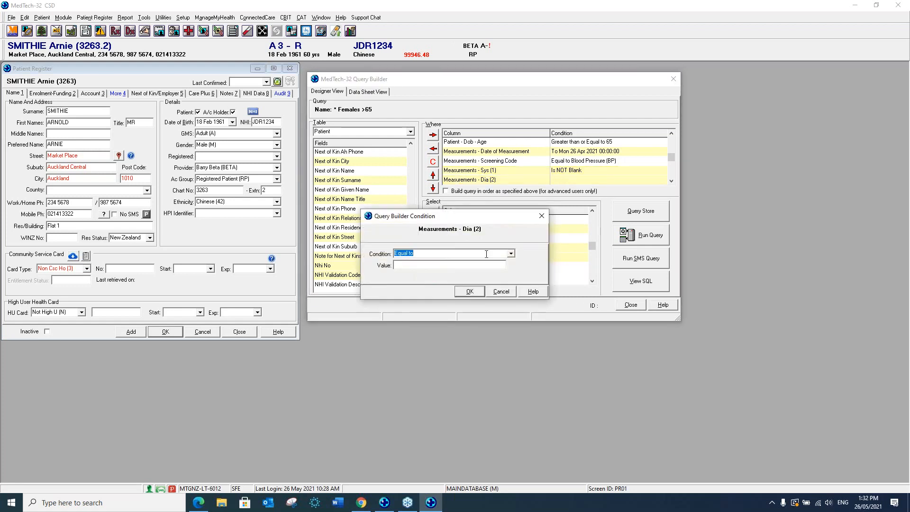
left_click(511, 254)
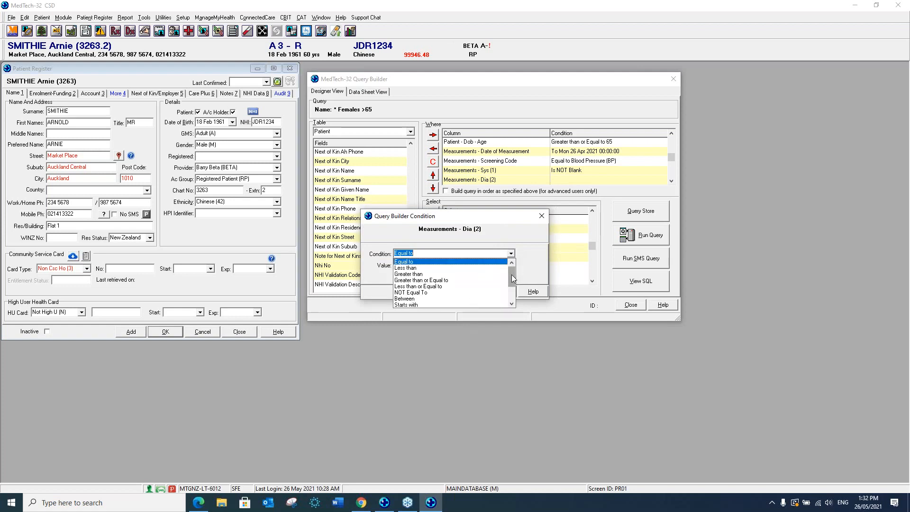
scroll(512, 280, "down", 2)
left_click(402, 304)
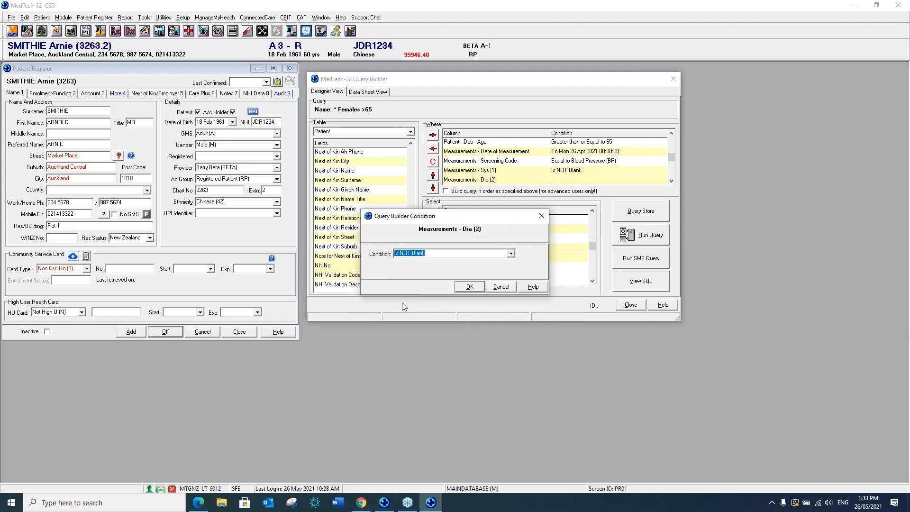
left_click(479, 289)
left_click(641, 235)
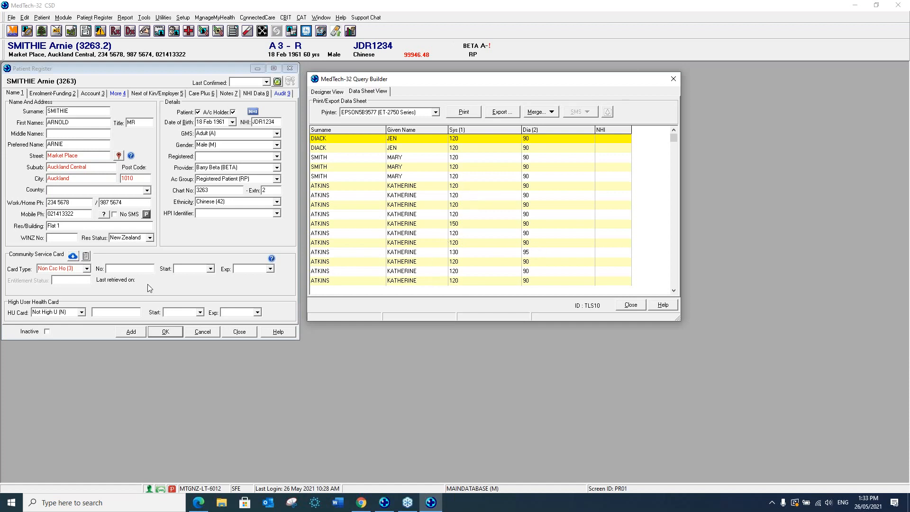
Add Count Occurrence from the Count Function table to the query's selected output fields and rerun the query.
left_click(326, 91)
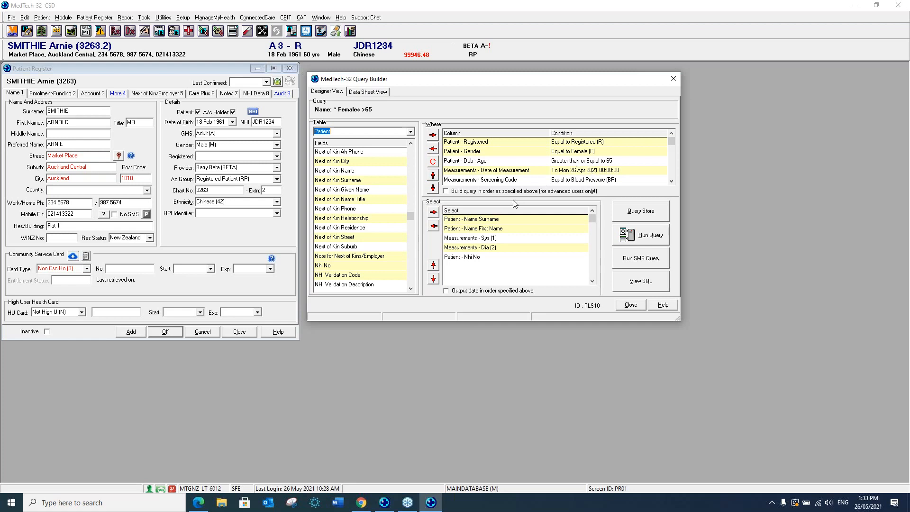
left_click(411, 132)
left_click(411, 132)
left_click_drag(414, 156, 411, 248)
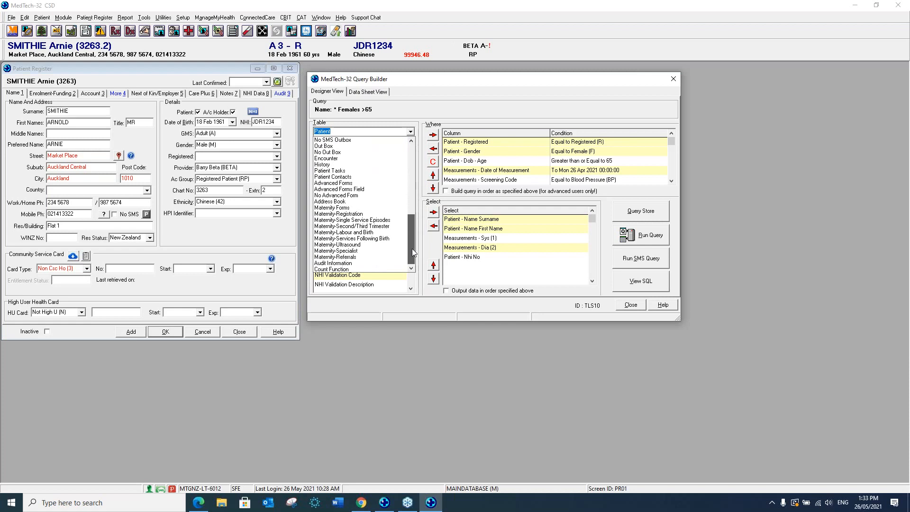
left_click(330, 270)
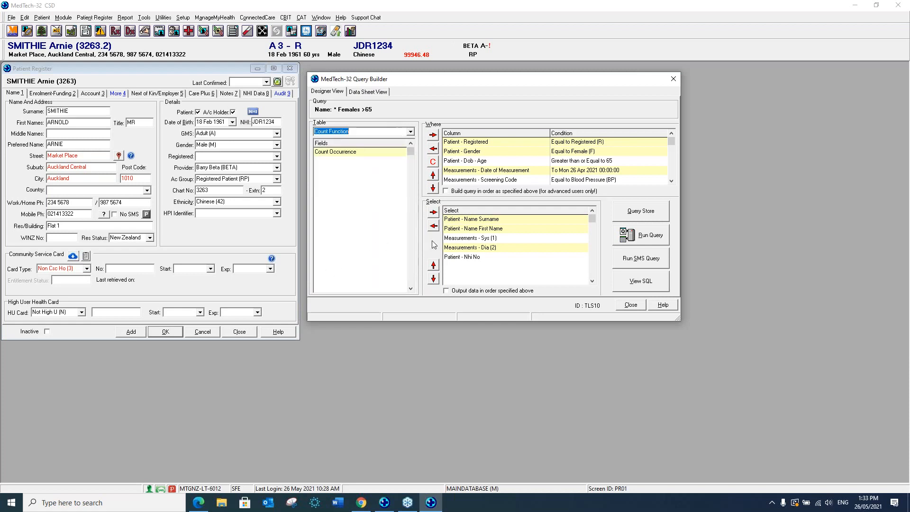
left_click(433, 212)
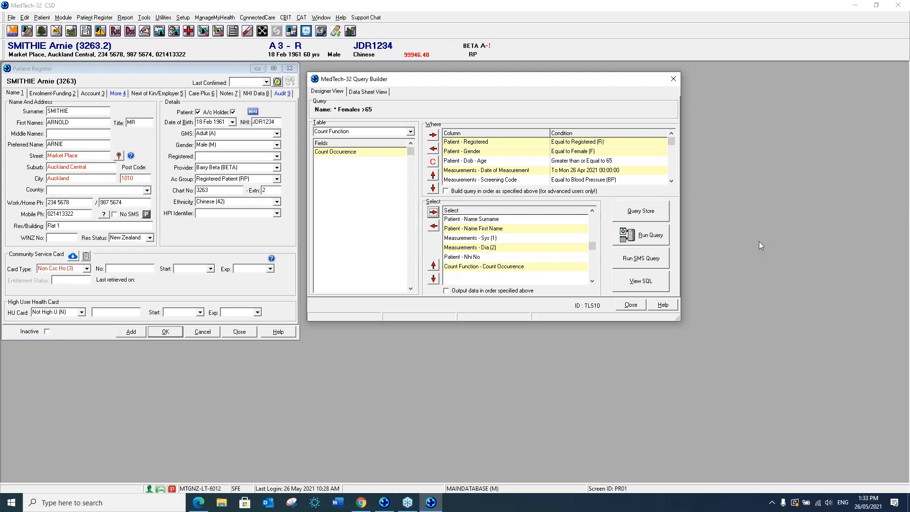
left_click(651, 235)
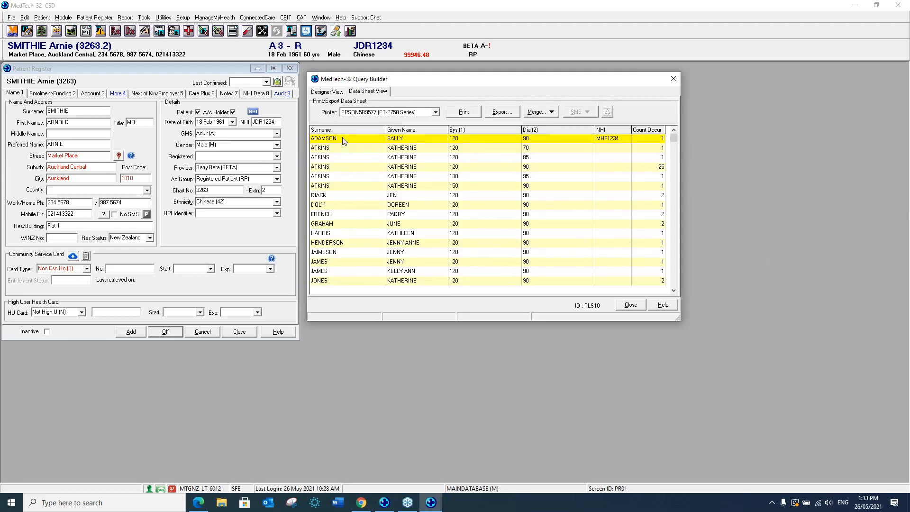
Examine the row with the highest occurrence count and the data sheet's export options, and return to the query design.
left_click(658, 168)
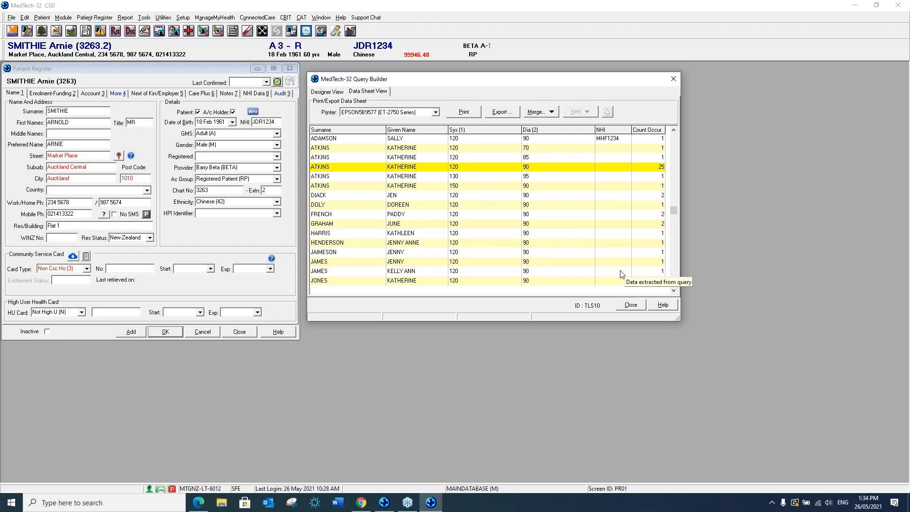
left_click(505, 113)
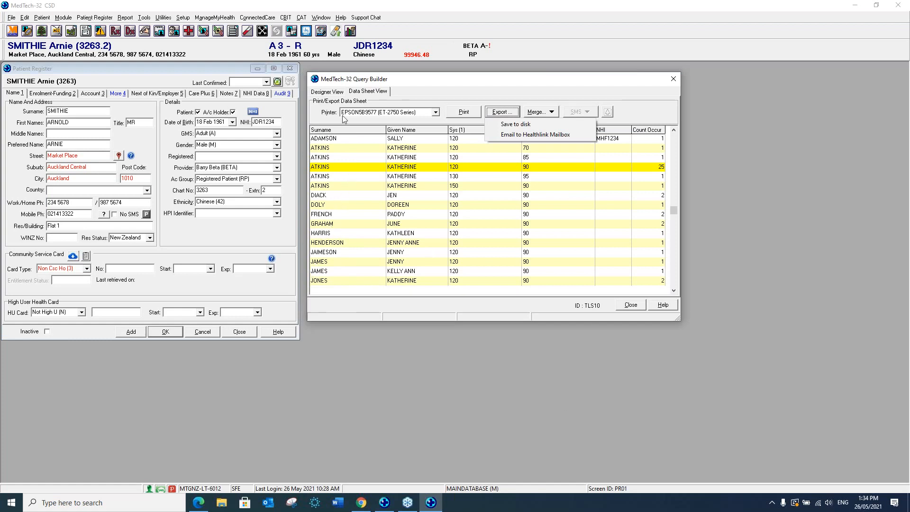
left_click(329, 92)
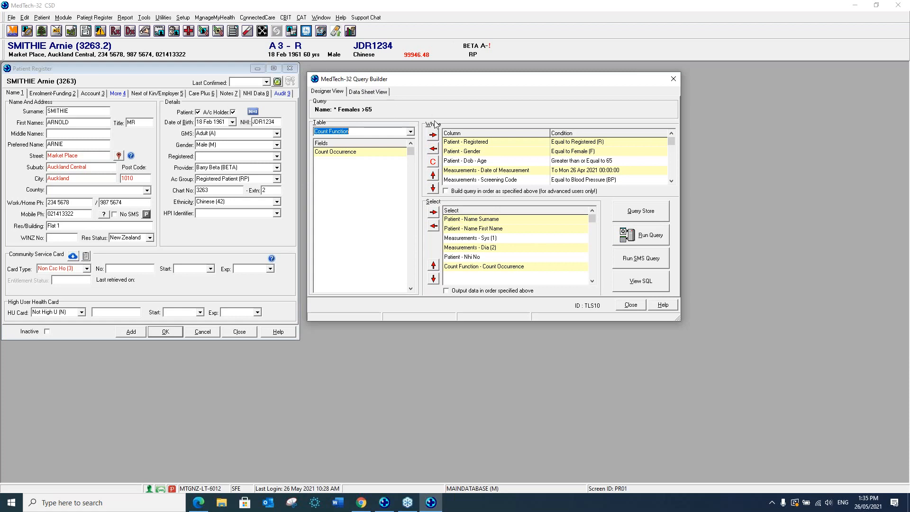
Load the stored query *Diabetes Count and run it.
left_click(645, 214)
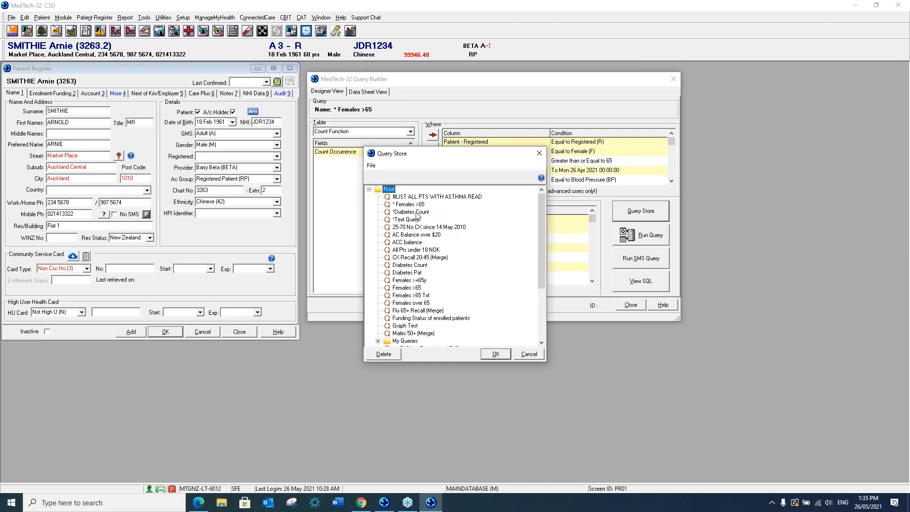
left_click(412, 212)
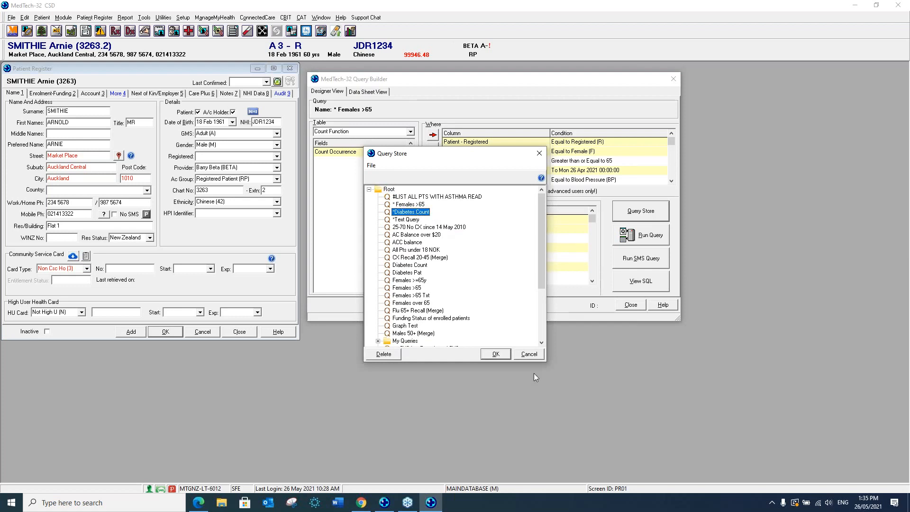
left_click(497, 354)
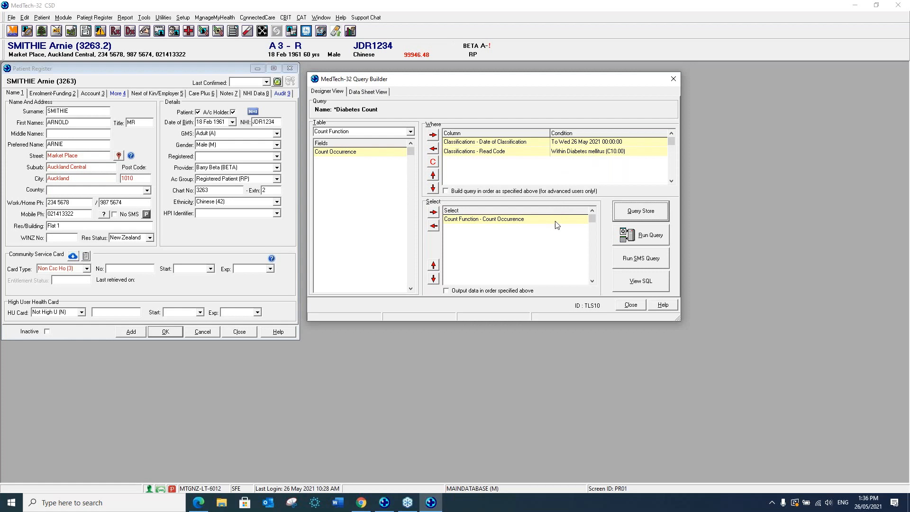
left_click(640, 235)
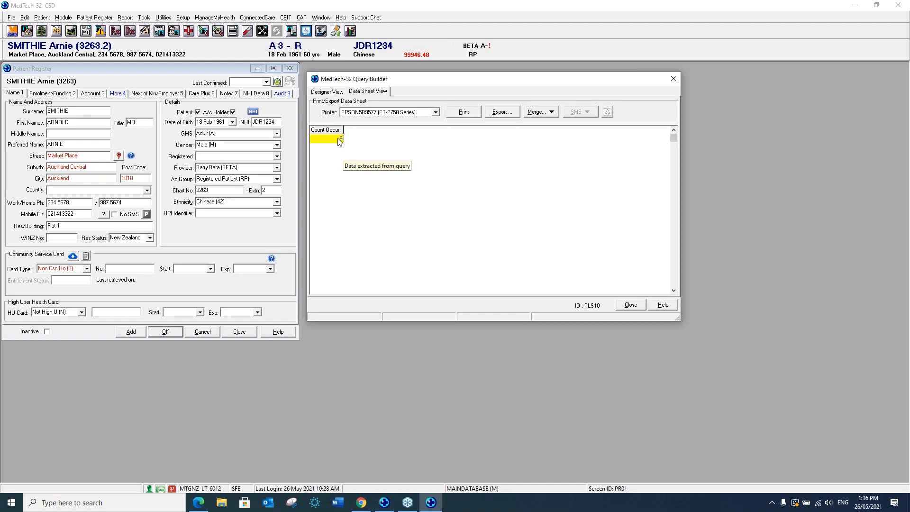
Add the Patient table's Name Surname and Name First Name to the *Diabetes Count query's selected output fields.
left_click(327, 93)
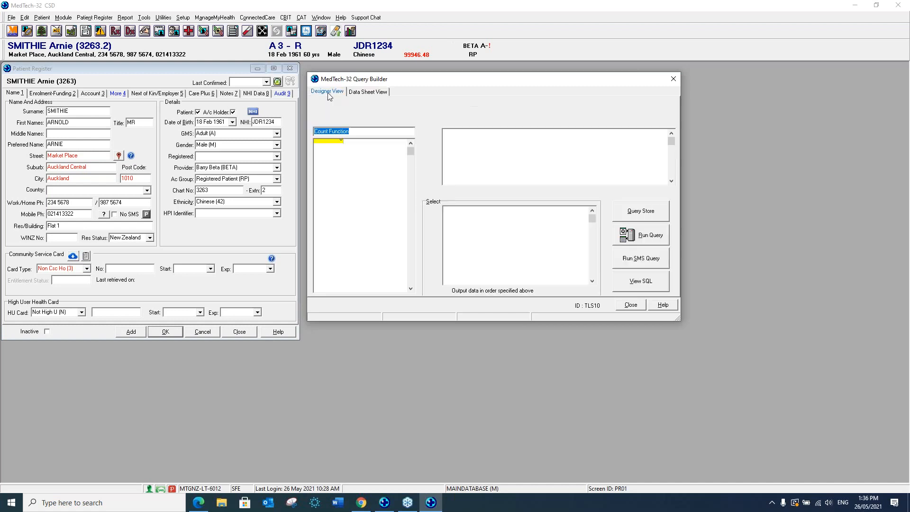
left_click(411, 131)
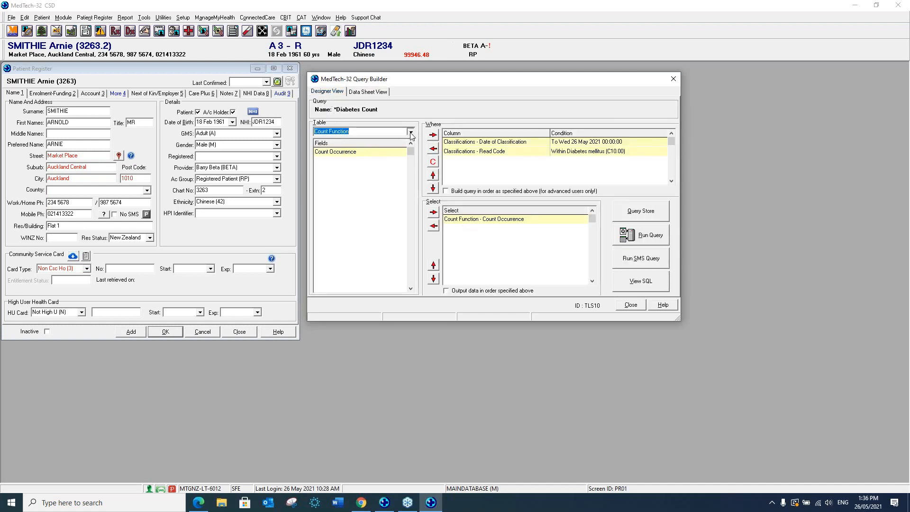
left_click_drag(410, 241, 410, 143)
left_click(334, 151)
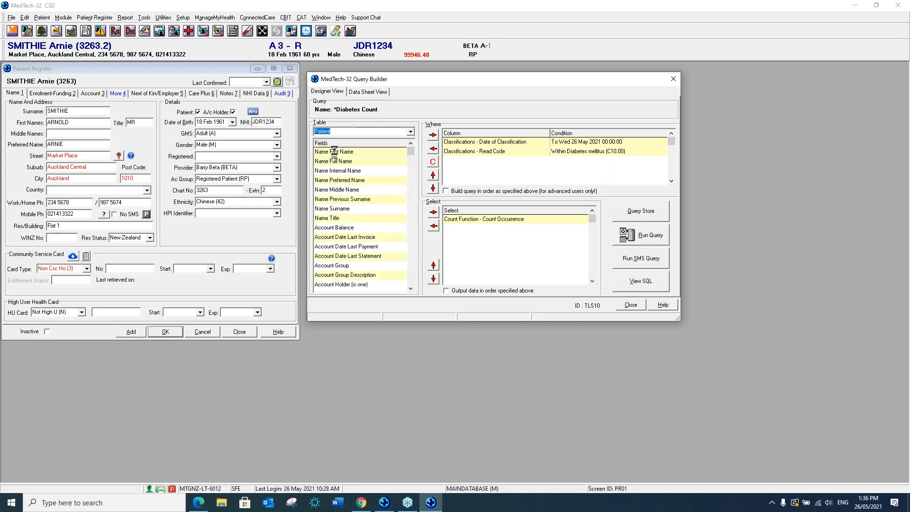
left_click(333, 209)
left_click(434, 212)
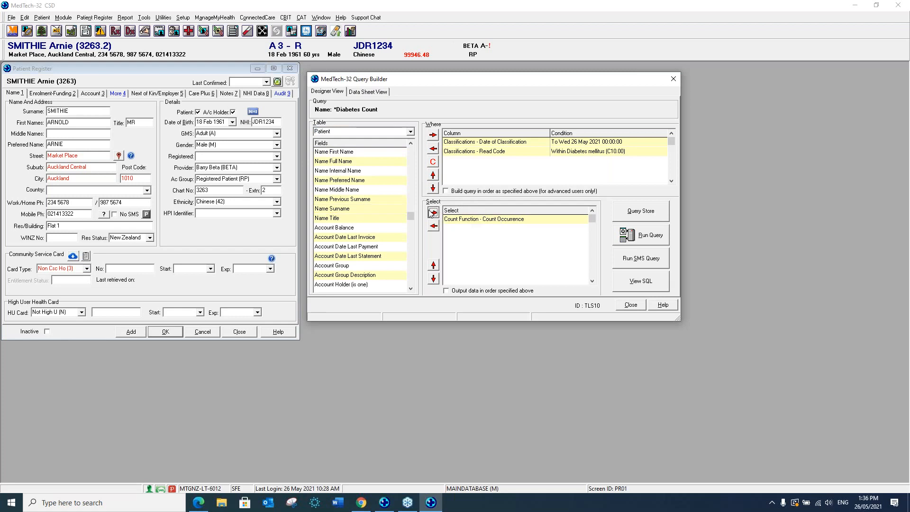
left_click(334, 152)
left_click(434, 212)
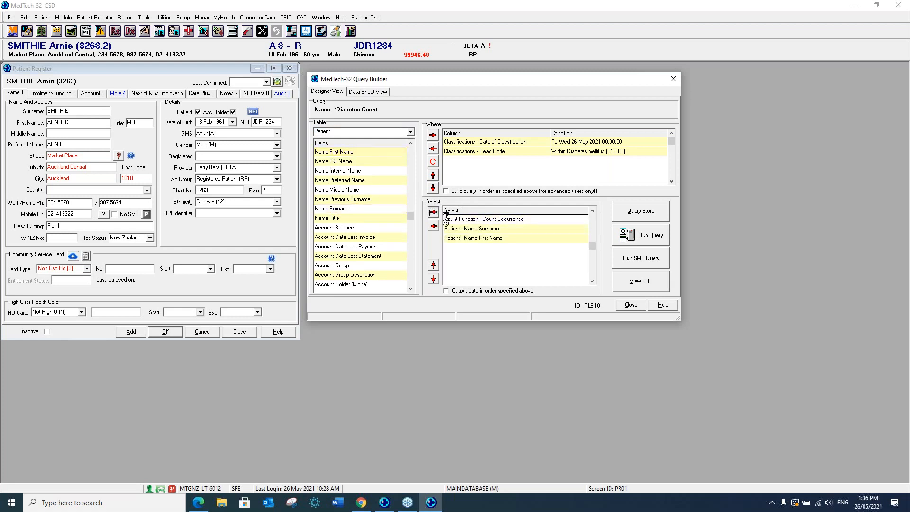
Try to run the query with Count Occurrence listed ahead of the patient name fields.
left_click(649, 238)
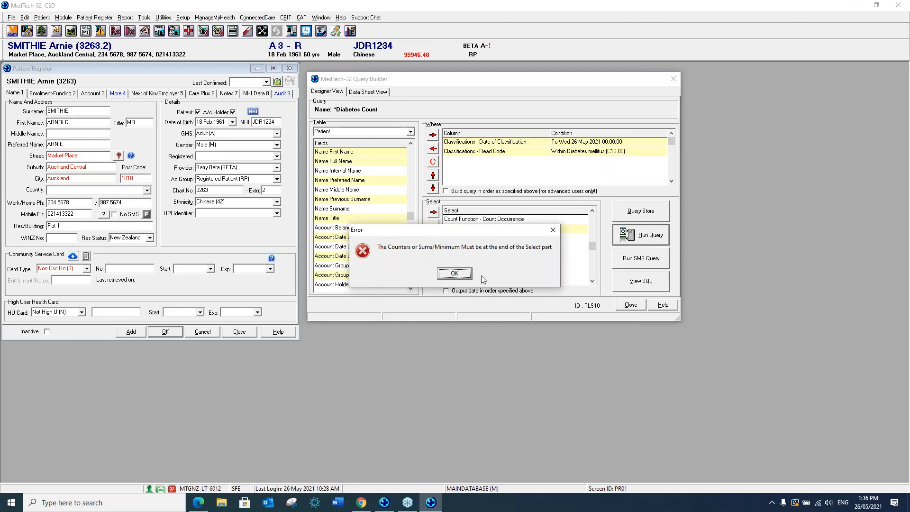
left_click(454, 276)
left_click(624, 235)
left_click(454, 273)
Move Count Occurrence to the end of the selected output fields, below both patient name fields.
left_click(464, 221)
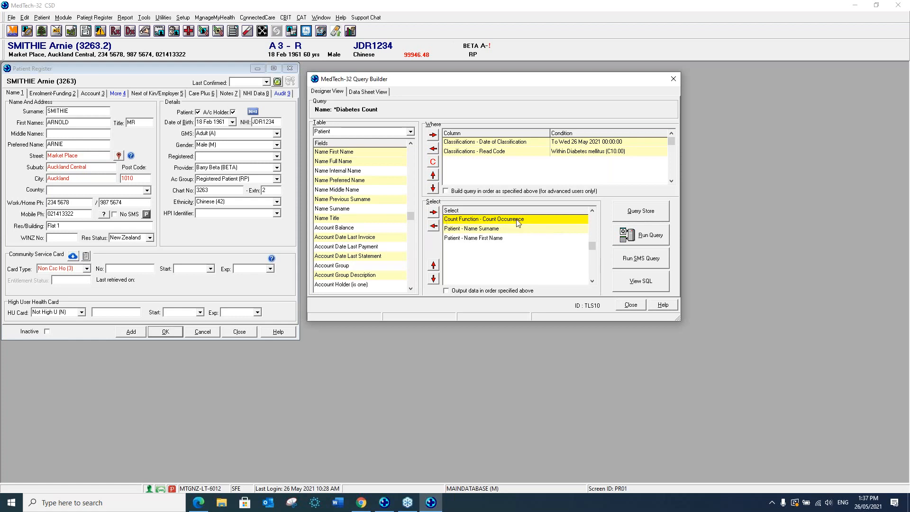
left_click(433, 279)
left_click(434, 279)
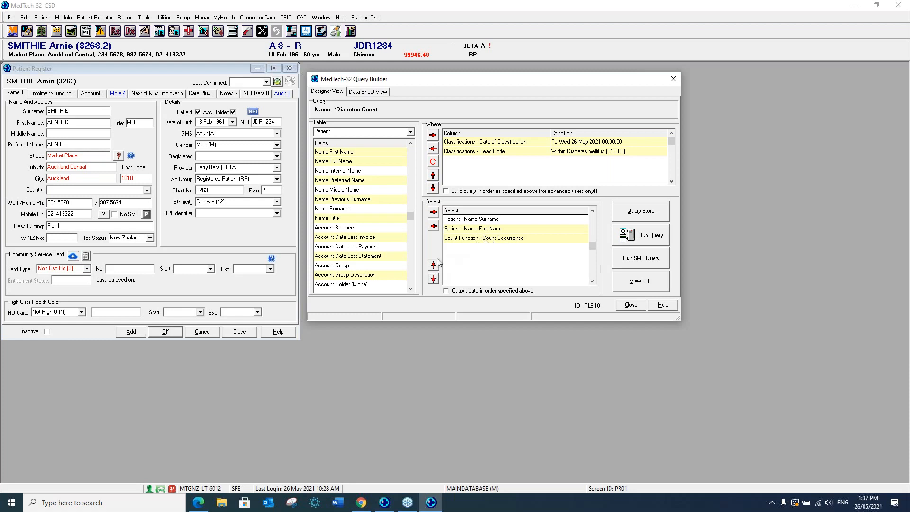
Try to run the query with Count Occurrence moved up between the surname and first name fields.
left_click(434, 265)
left_click(646, 236)
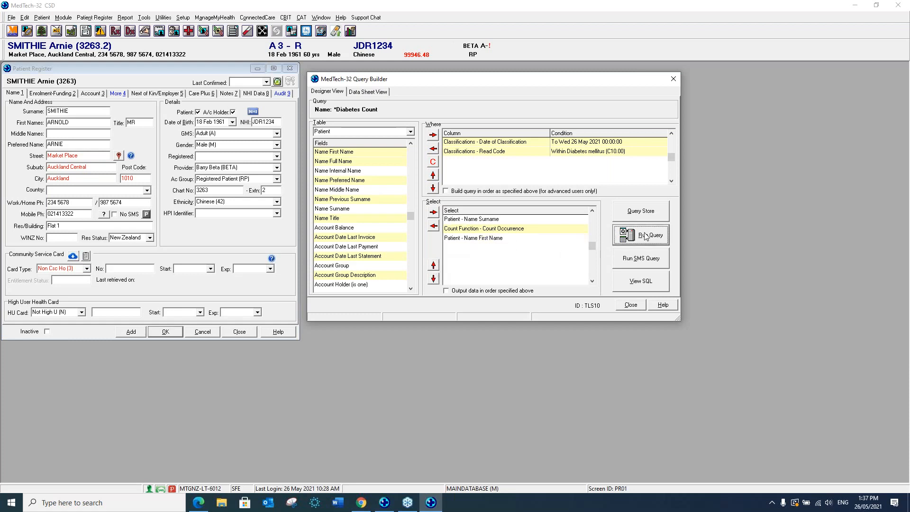
left_click(454, 273)
Move Count Occurrence below both patient name fields in the selected output and run the *Diabetes Count query.
left_click(473, 229)
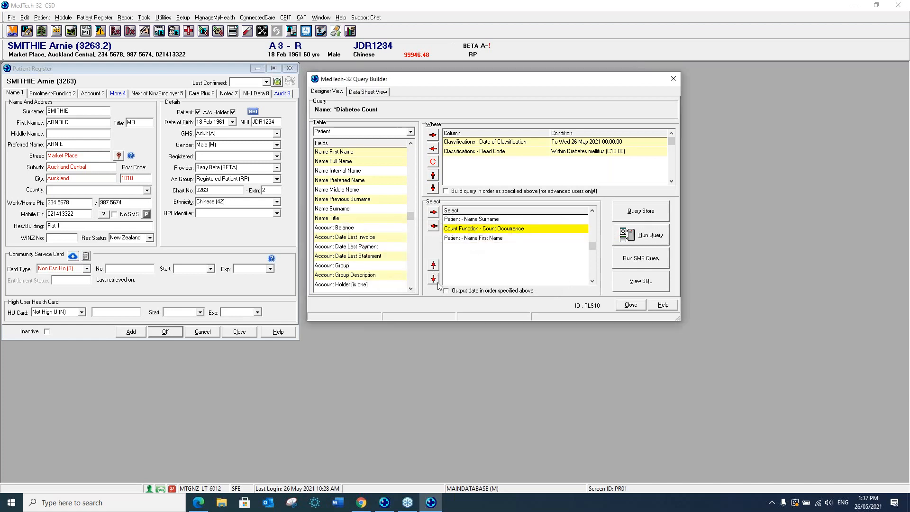
left_click(434, 279)
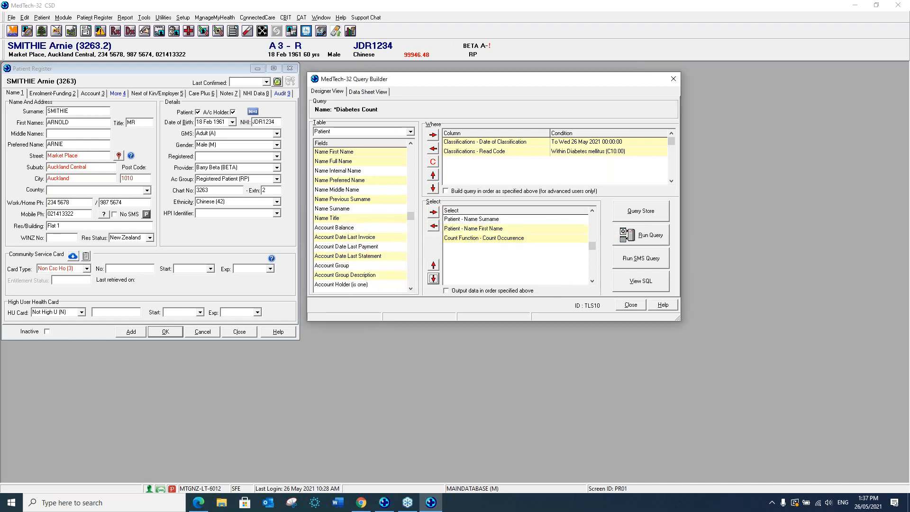
left_click(652, 238)
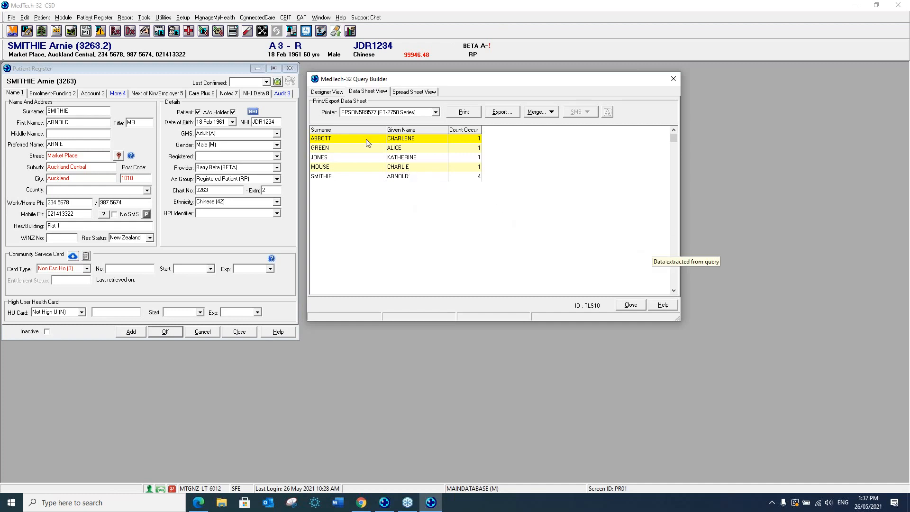
Add the Classifications table's Read Code Description (30) to the selected output ahead of Count Occurrence and run the query.
left_click(332, 91)
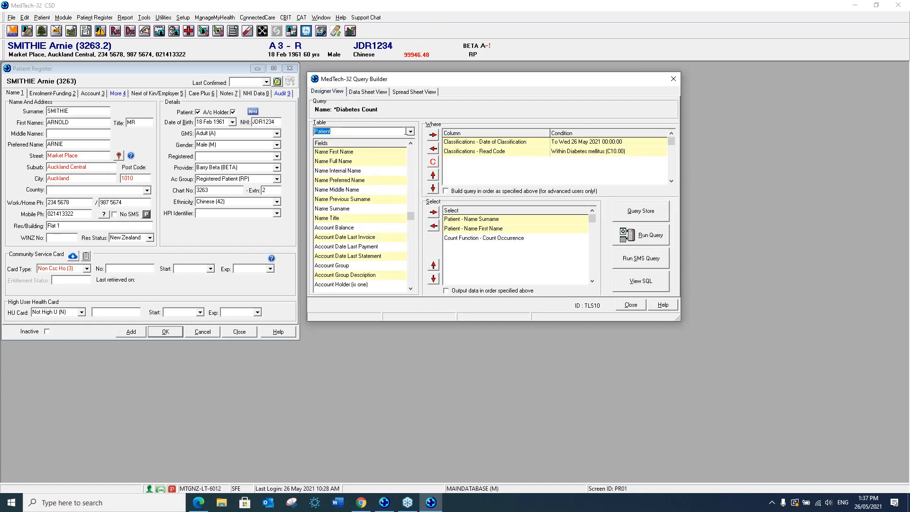
left_click(410, 131)
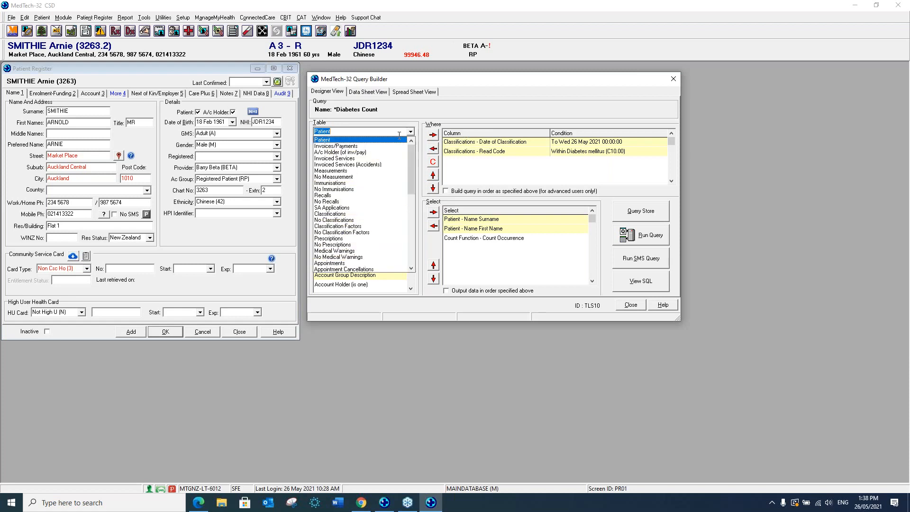
left_click(335, 214)
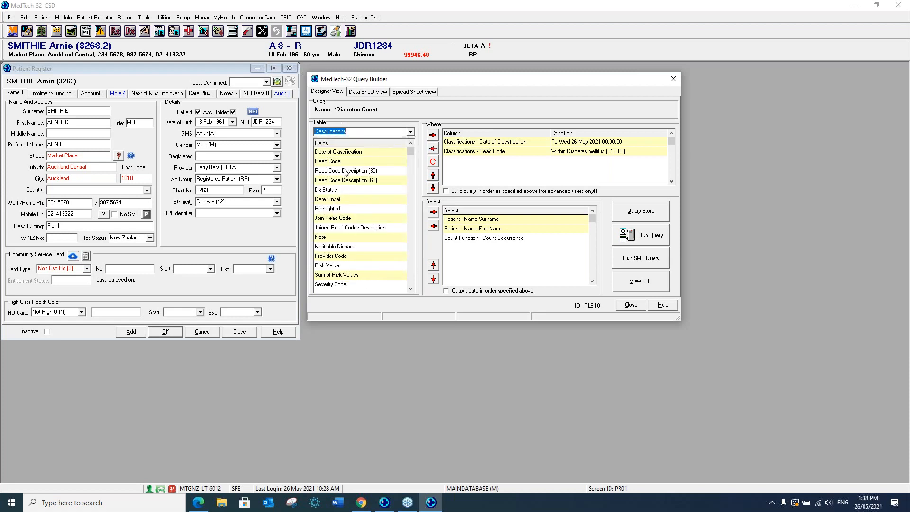
left_click(344, 171)
left_click(433, 212)
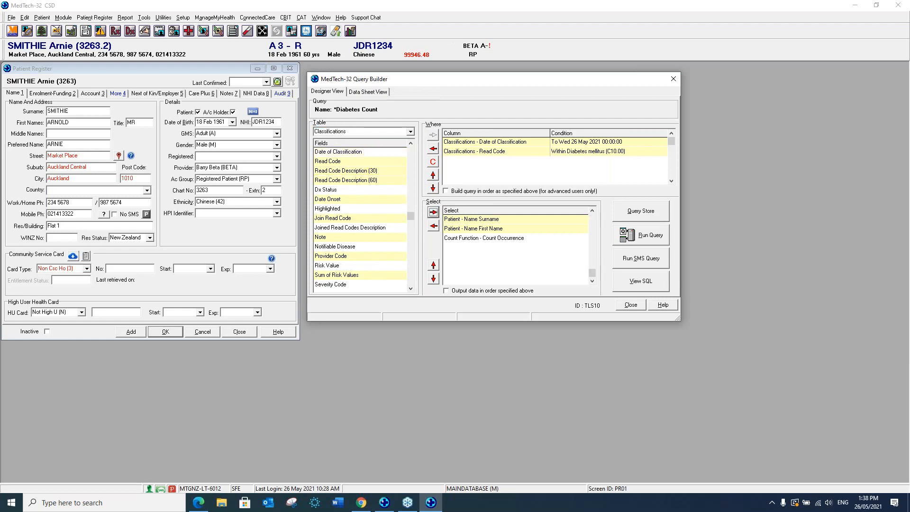
left_click(433, 279)
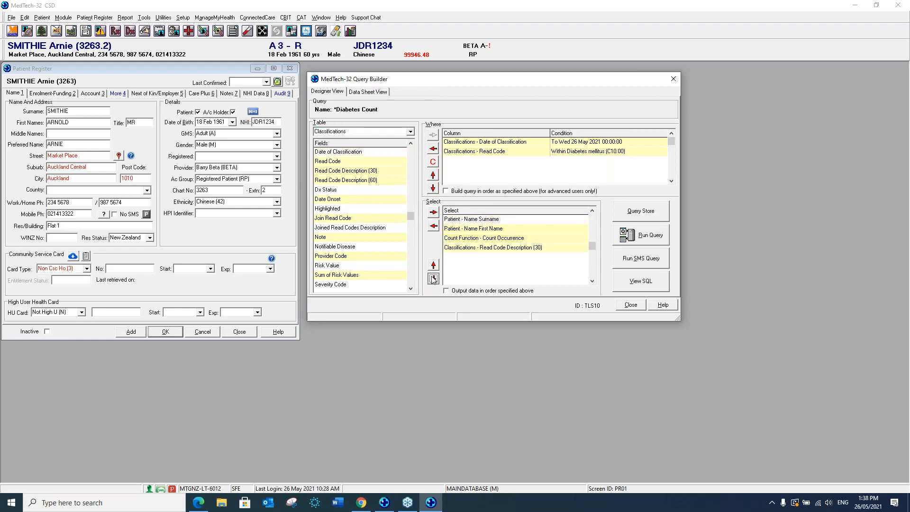
left_click(659, 238)
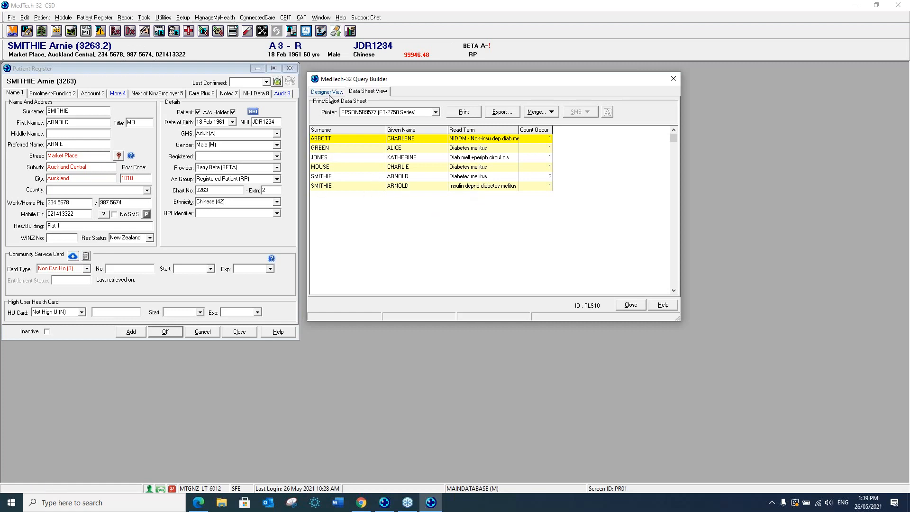
Close the Patient Register without saving changes and show the patient's Classifications in an enlarged Patient Manager.
left_click(290, 70)
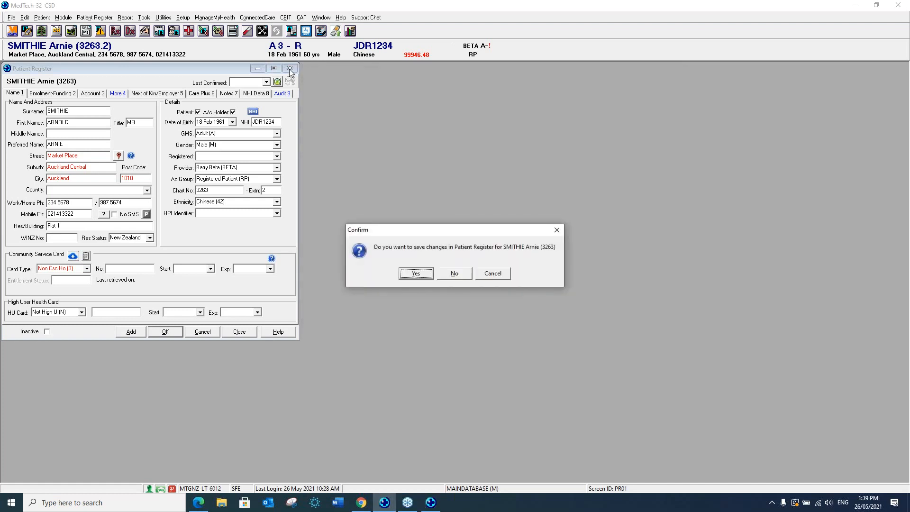
left_click(454, 274)
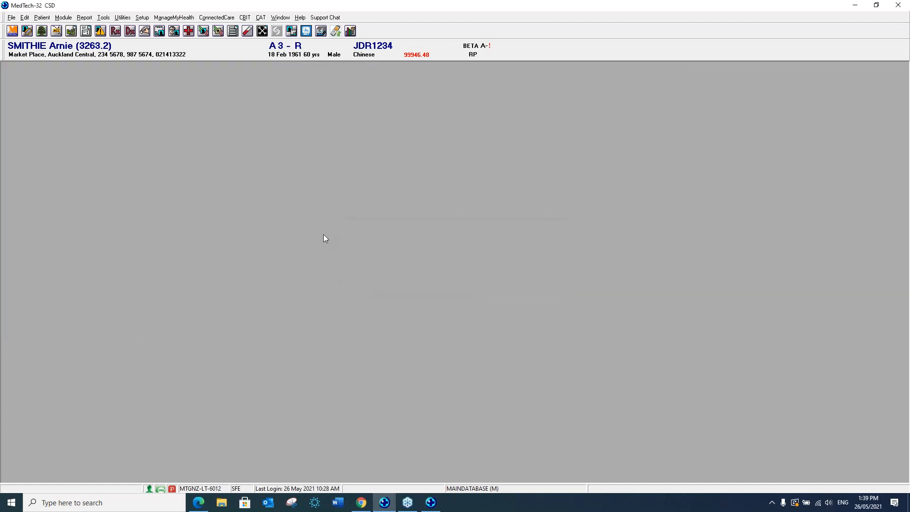
key("F3")
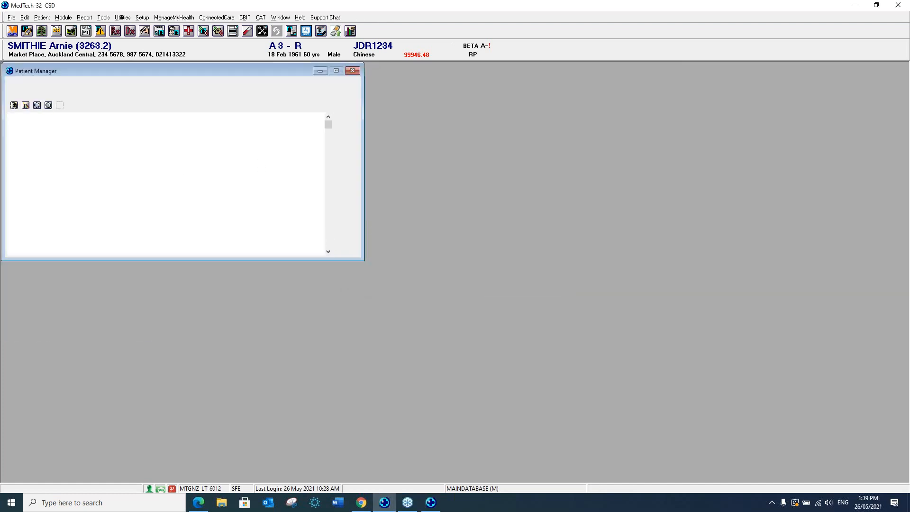
left_click(105, 92)
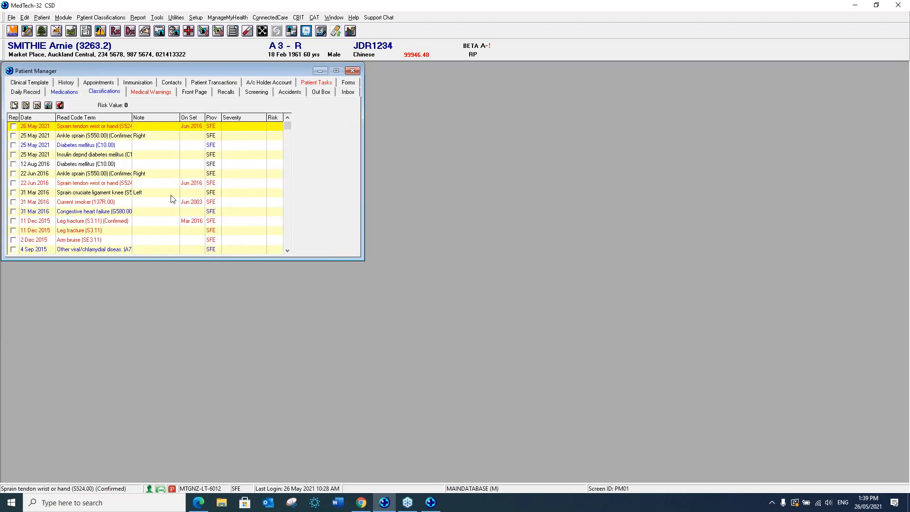
left_click_drag(136, 261, 135, 477)
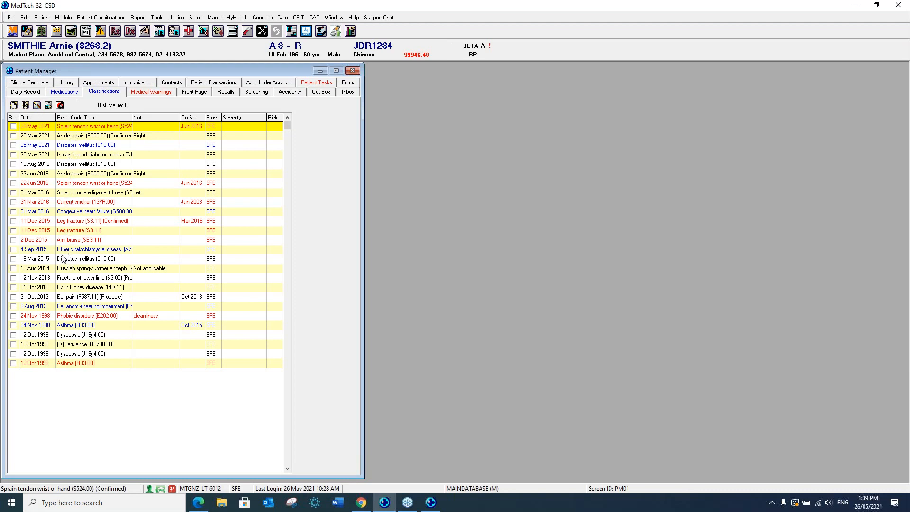
Filter the patient's classifications to Most Recent Only.
left_click(37, 106)
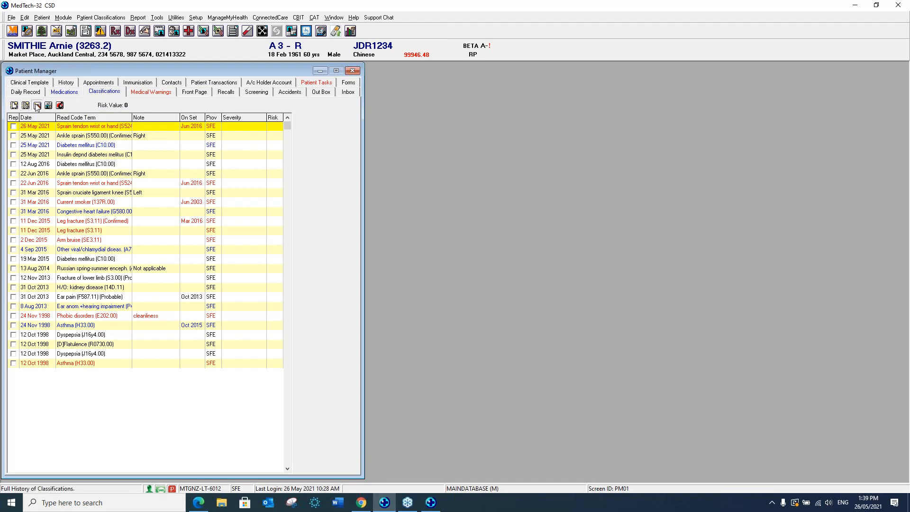
left_click(422, 221)
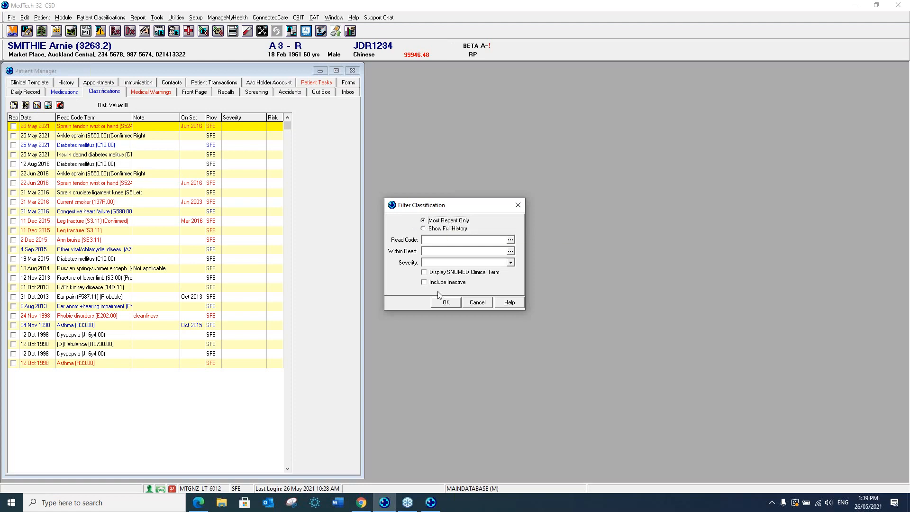
left_click(446, 303)
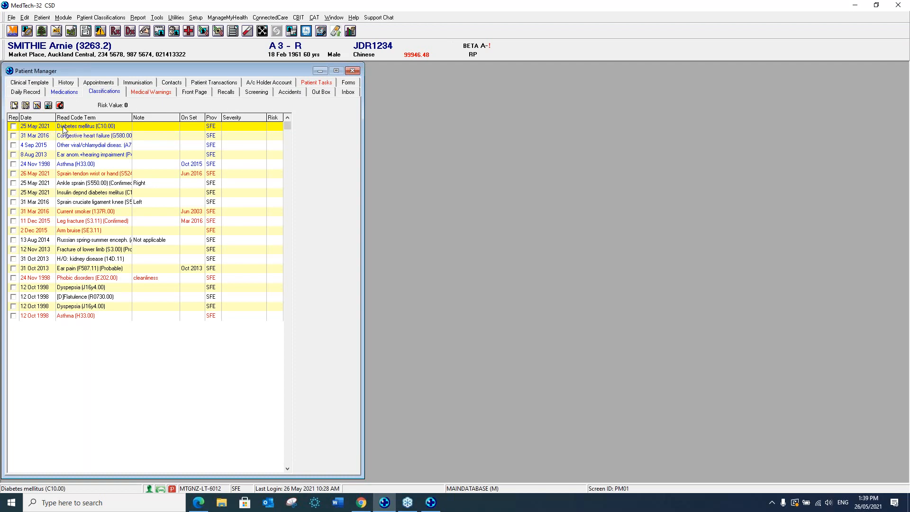
Set the classification filter to Show Full History.
left_click(37, 105)
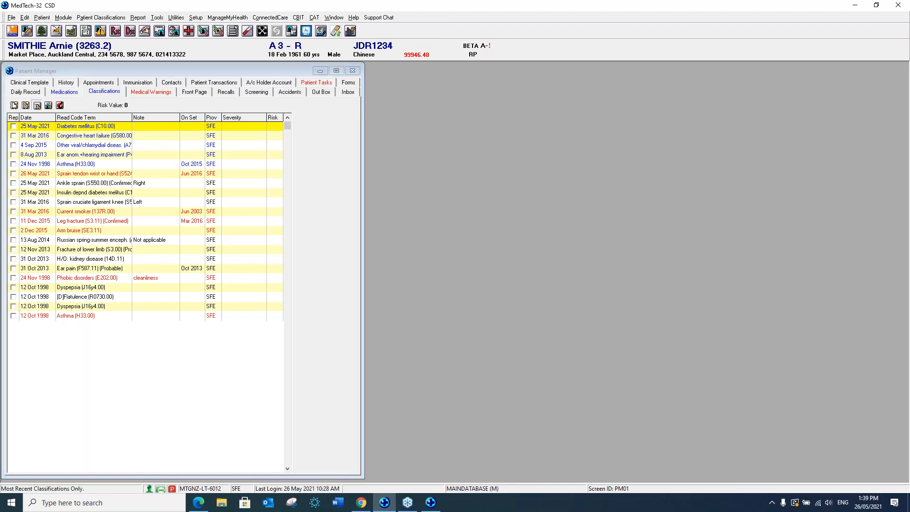
left_click(423, 229)
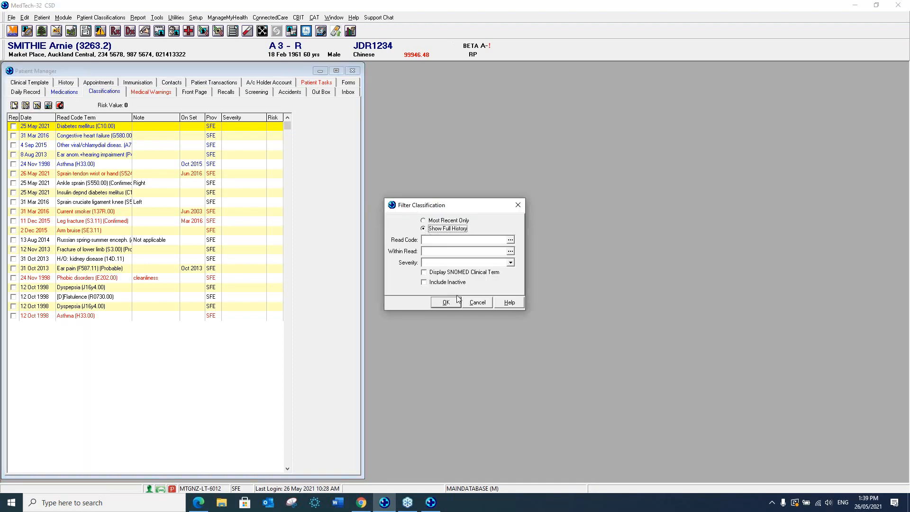
left_click(446, 302)
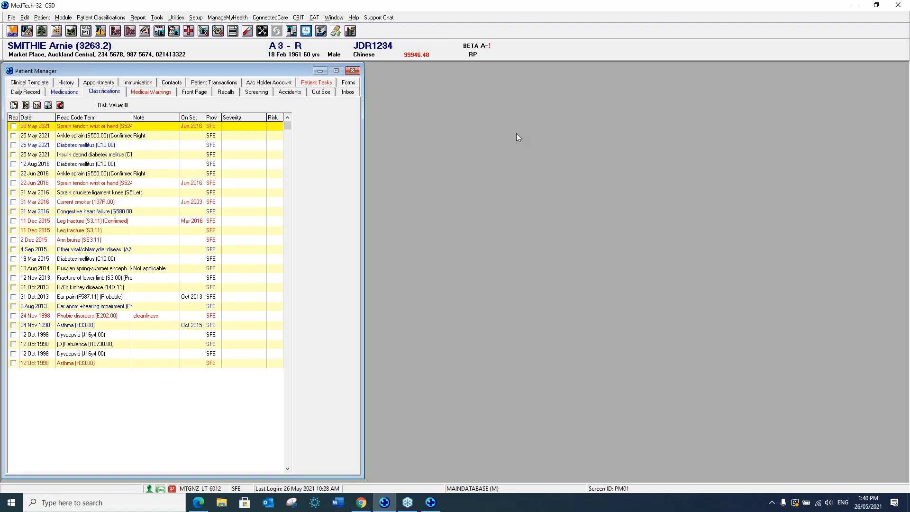
Open a new consultation for the patient, then return to the Diabetes mellitus entry in the Classifications list.
key("F6")
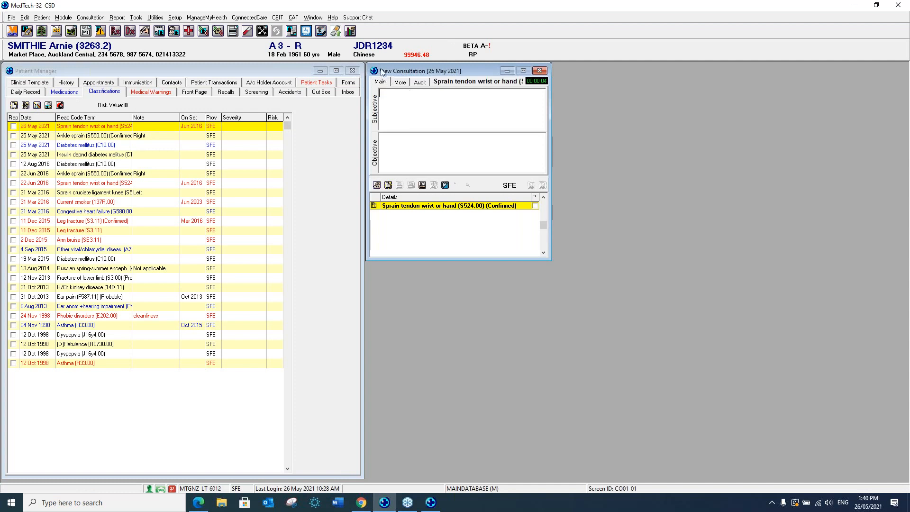
left_click(377, 185)
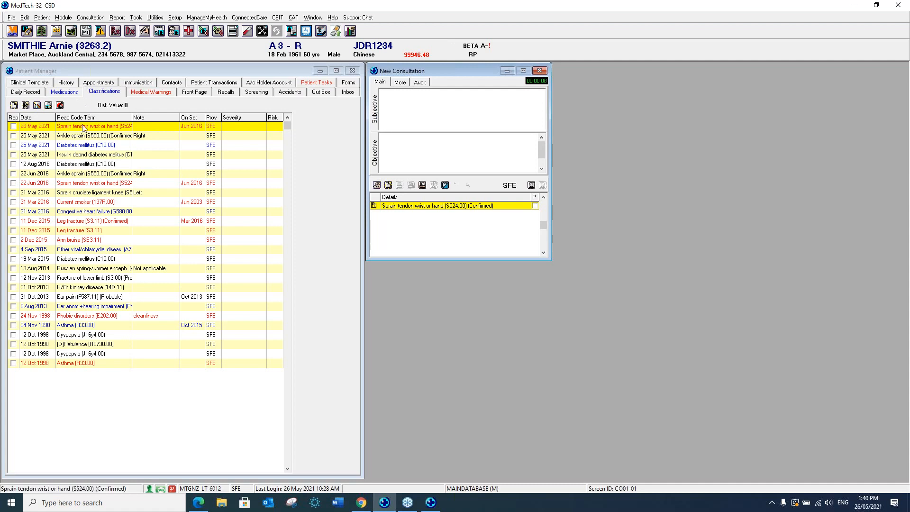
left_click(64, 148)
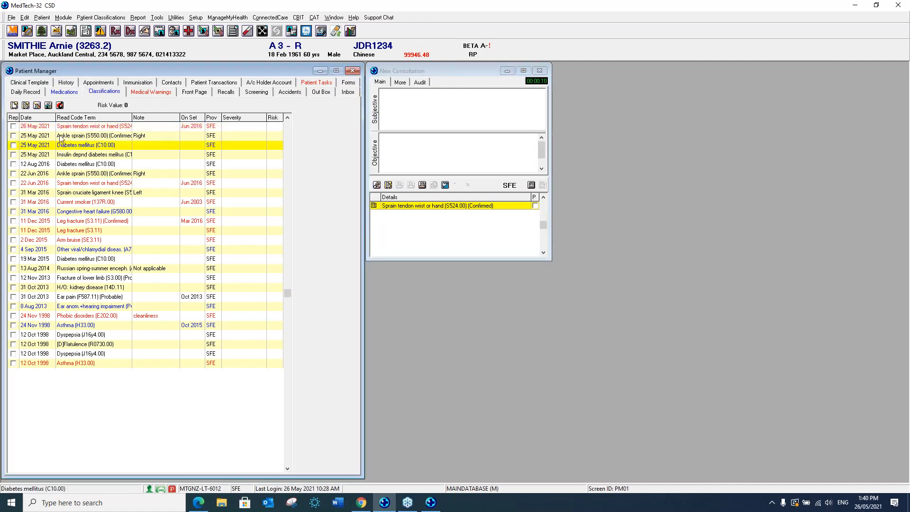
Tick the 26 May 2021 Sprain tendon wrist or hand classification and repeat it into the new consultation.
left_click(60, 105)
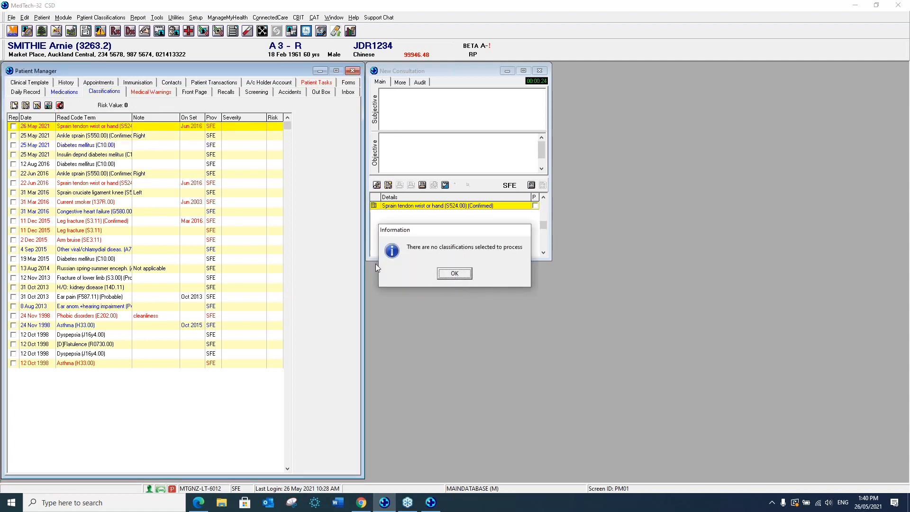
left_click(454, 274)
left_click(13, 127)
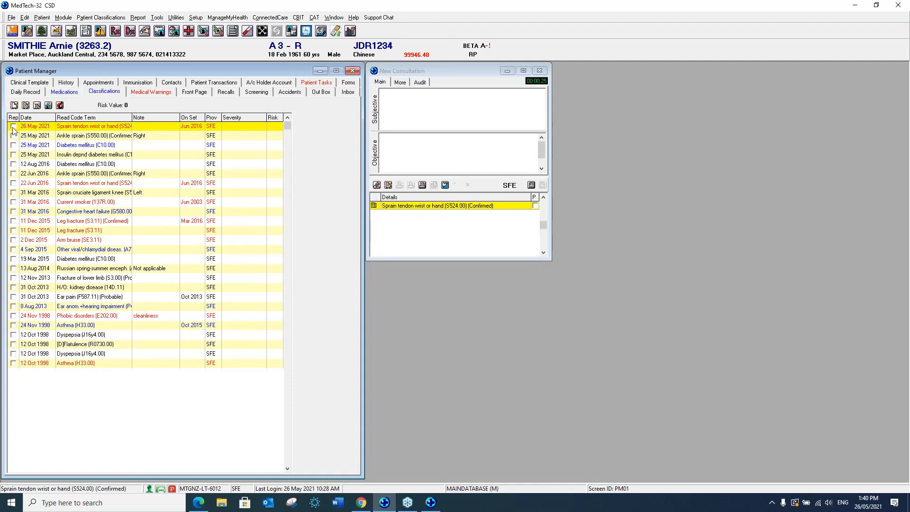
left_click(60, 105)
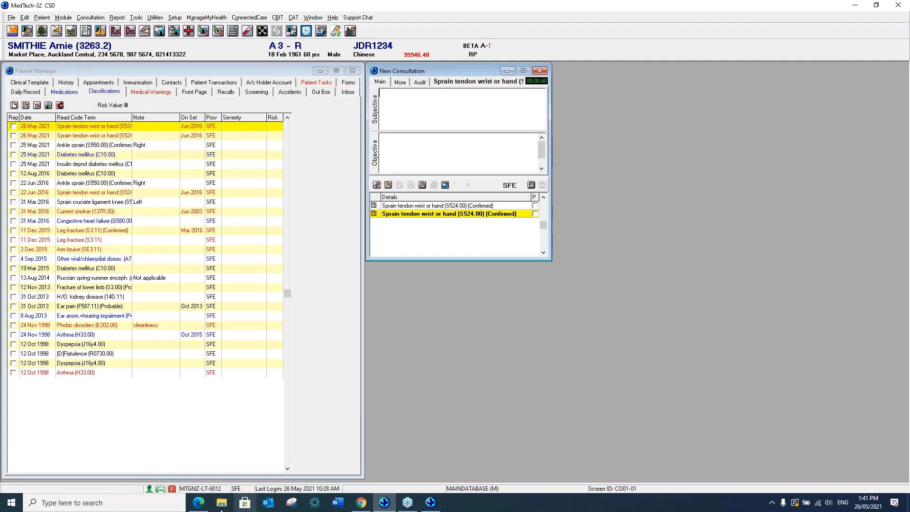
Switch to the Query Builder results and try to export them to disk as *Diabetes Count.csv in the desktop's New folder.
left_click(430, 503)
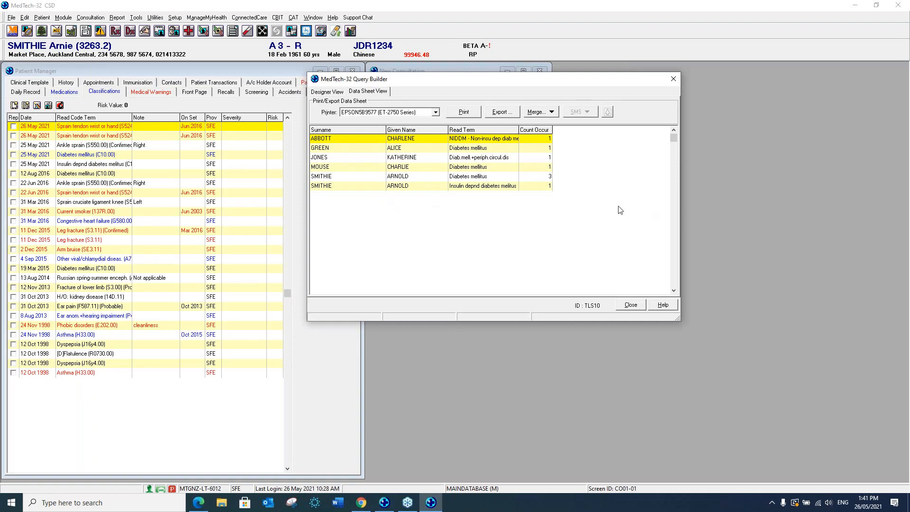
left_click(502, 111)
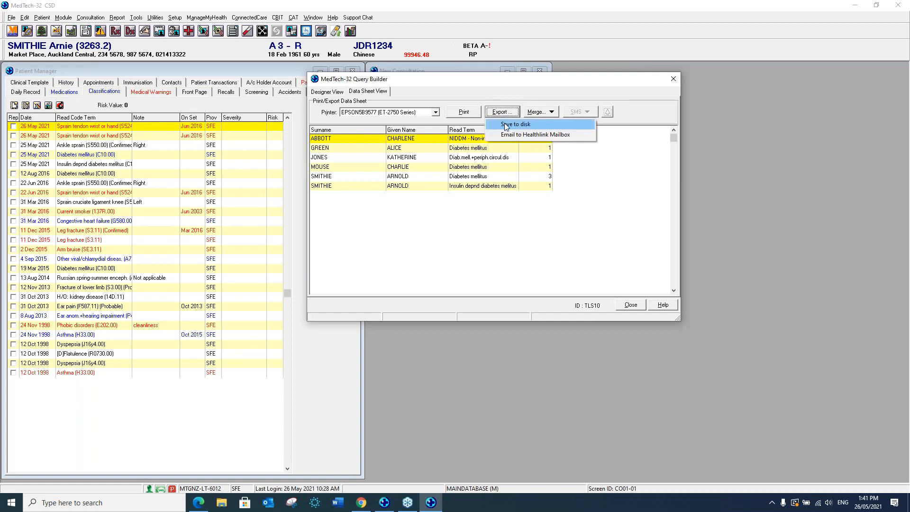
left_click(506, 125)
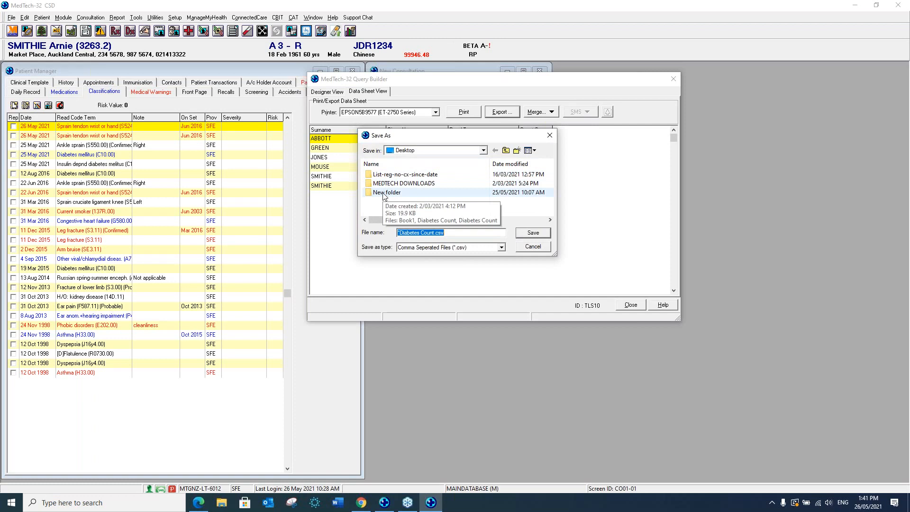
left_click(374, 193)
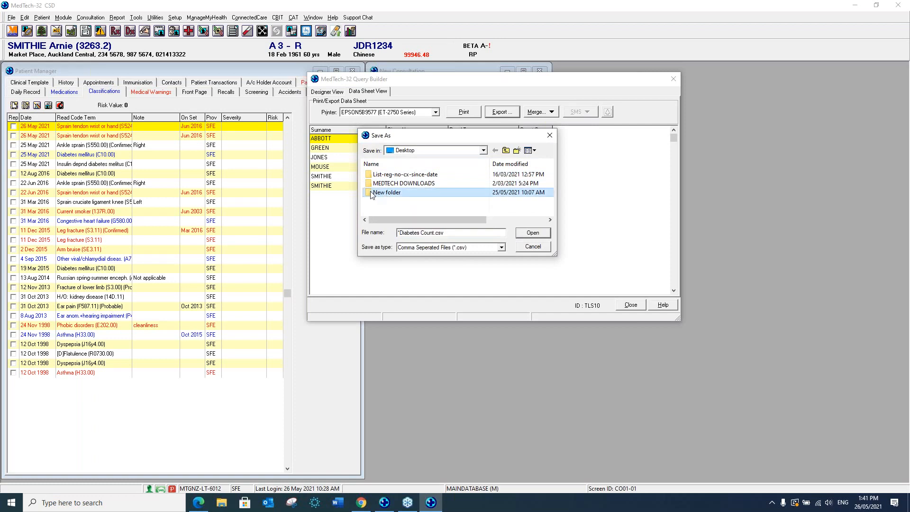
double_click(369, 193)
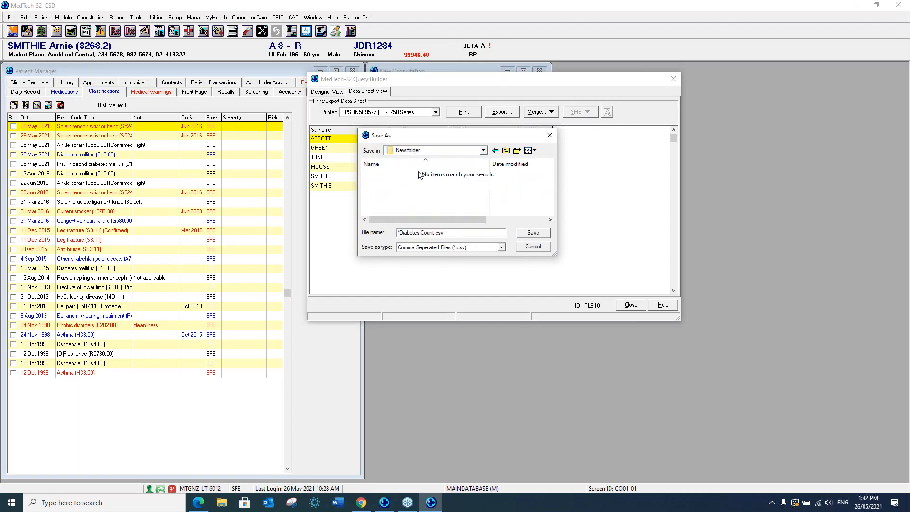
left_click(533, 248)
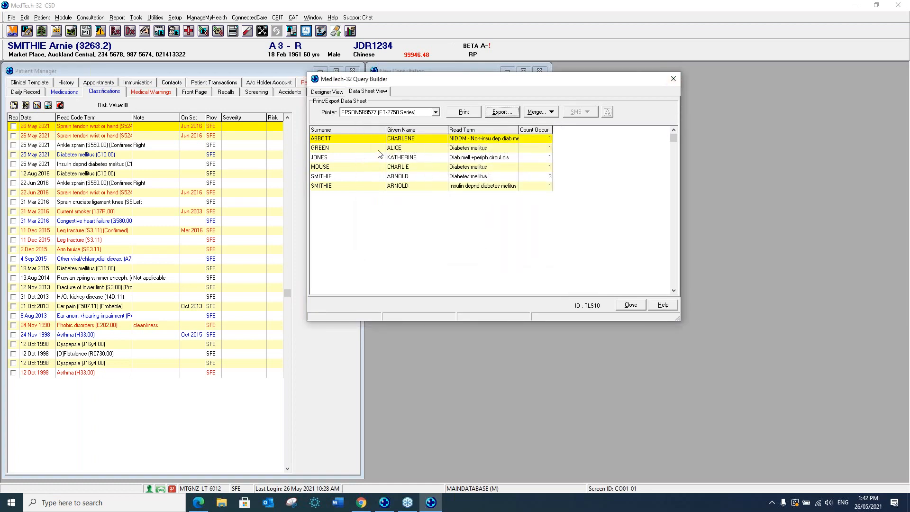
Minimise the main MedTech-32 window and open New folder on the desktop to reach the saved Diabetes Count files.
left_click(674, 80)
left_click(854, 6)
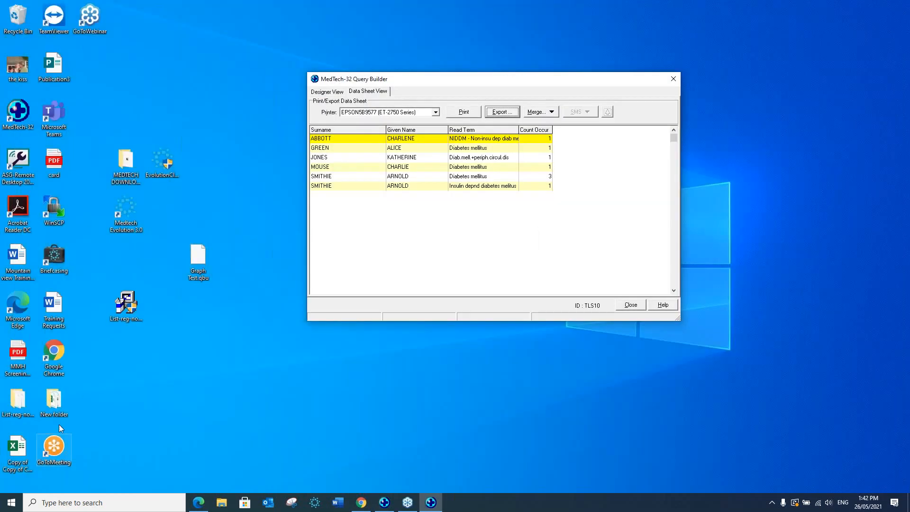
left_click(55, 401)
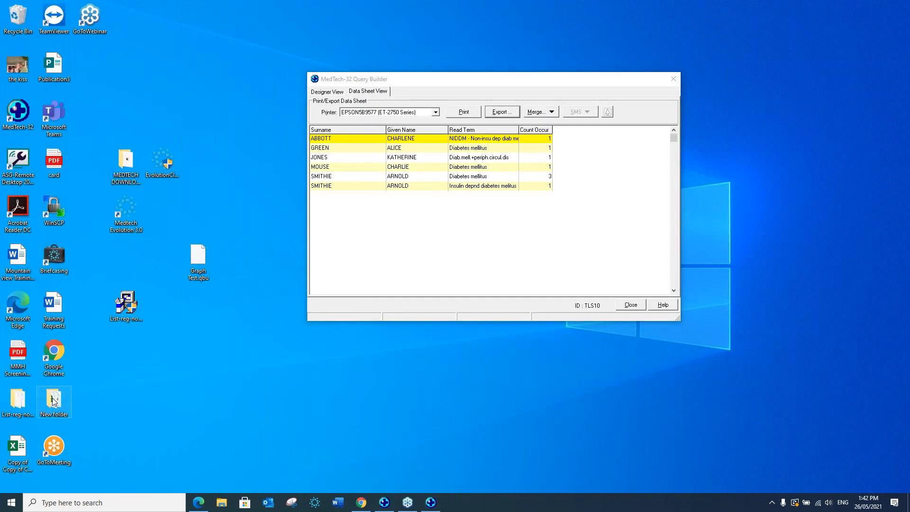
double_click(54, 401)
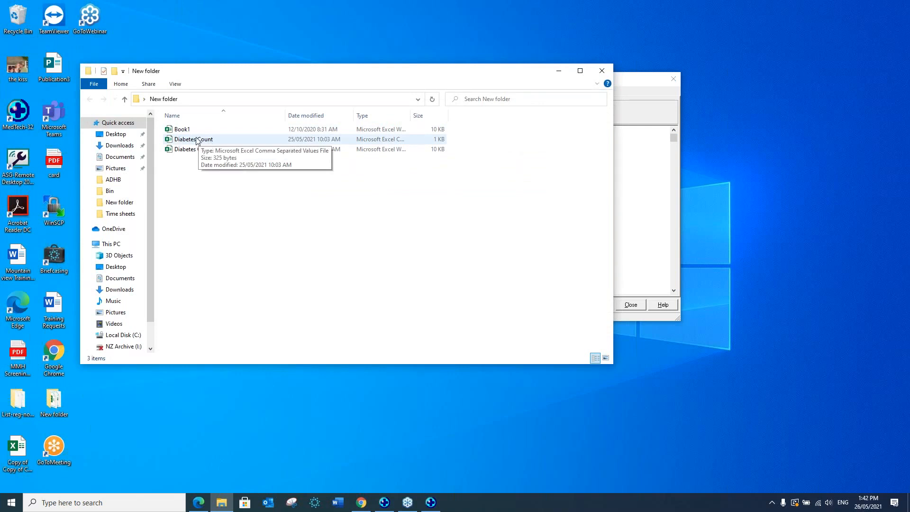
Open the Diabetes Count CSV file in Excel, widen the READTERM column and try to clear row 6.
double_click(196, 139)
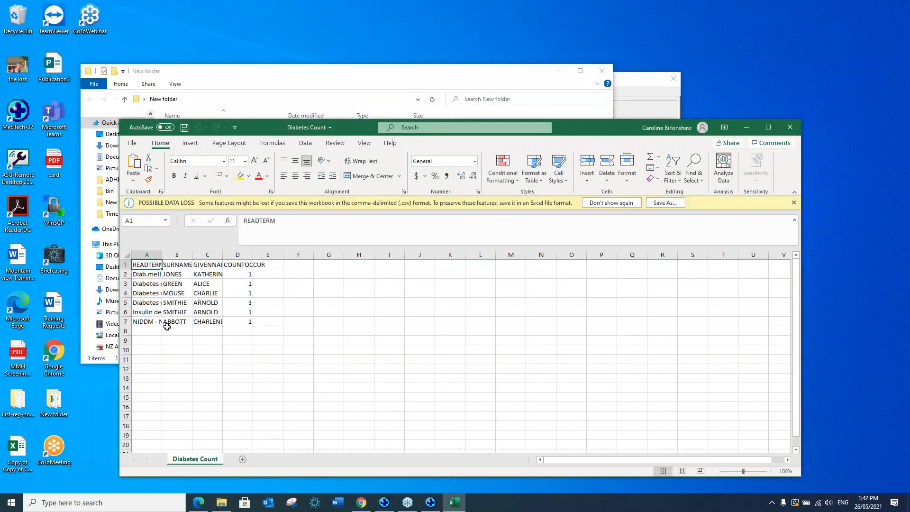
left_click_drag(162, 254, 199, 255)
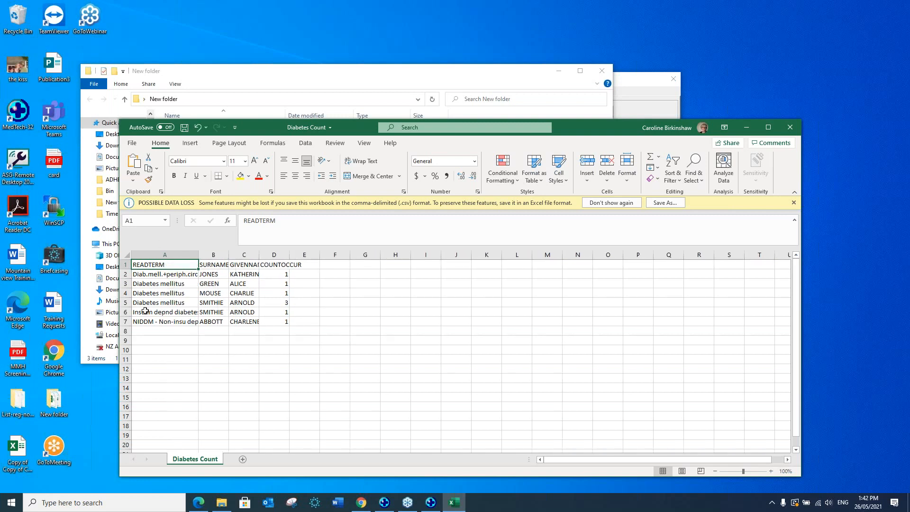
left_click(122, 313)
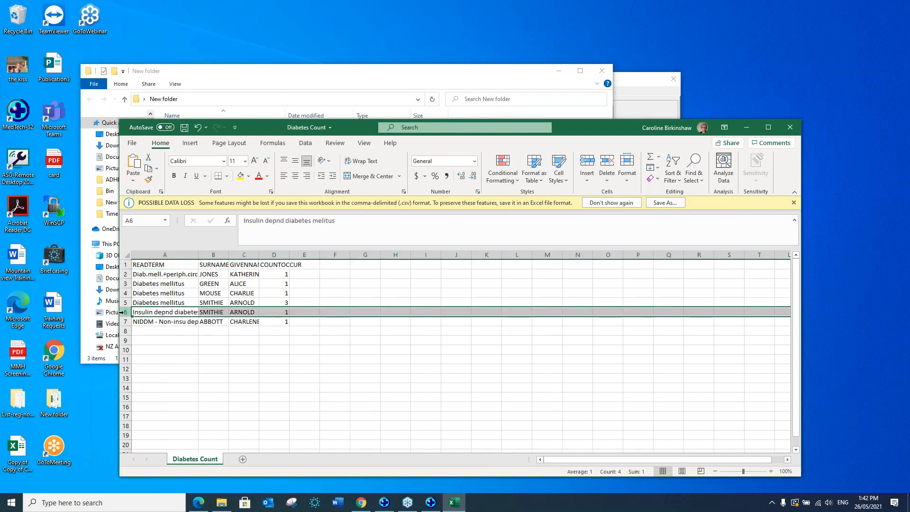
key("BackSpace")
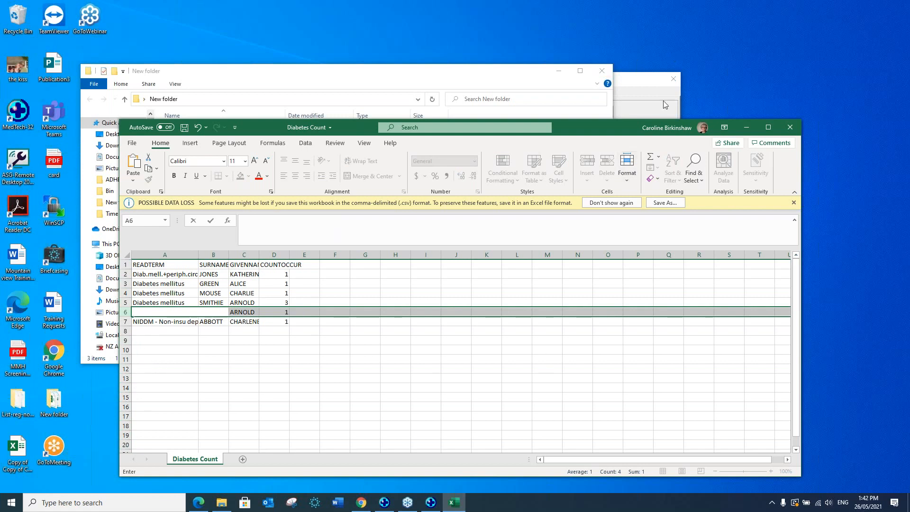
Close the Diabetes Count workbook without saving its changes and close the New folder window.
left_click_drag(611, 132, 467, 69)
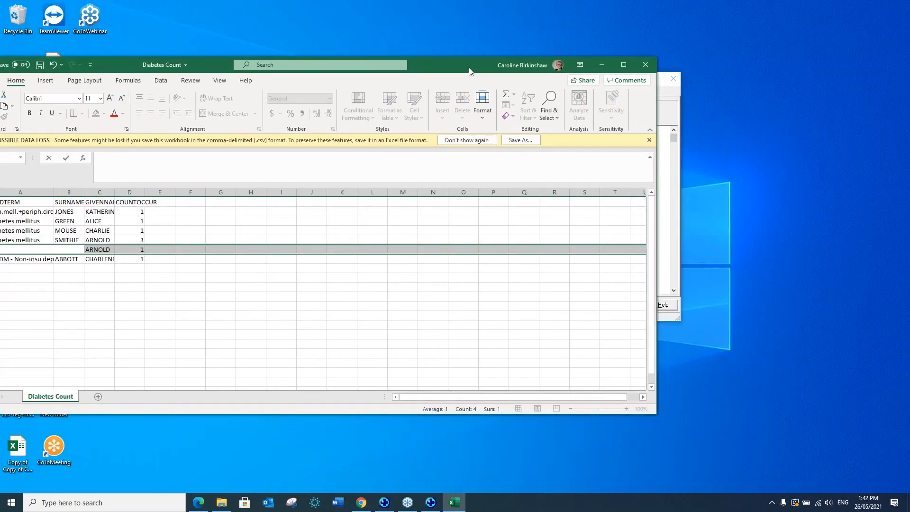
left_click(646, 66)
left_click(461, 262)
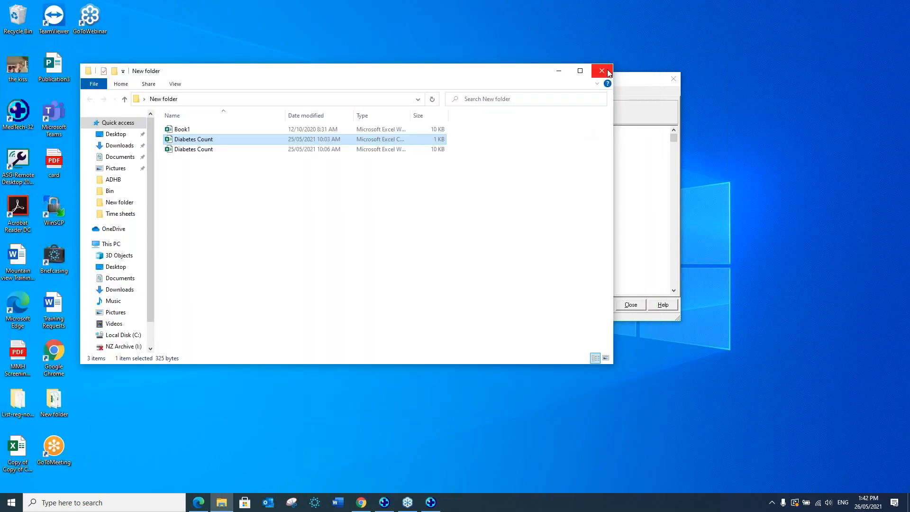
left_click(603, 71)
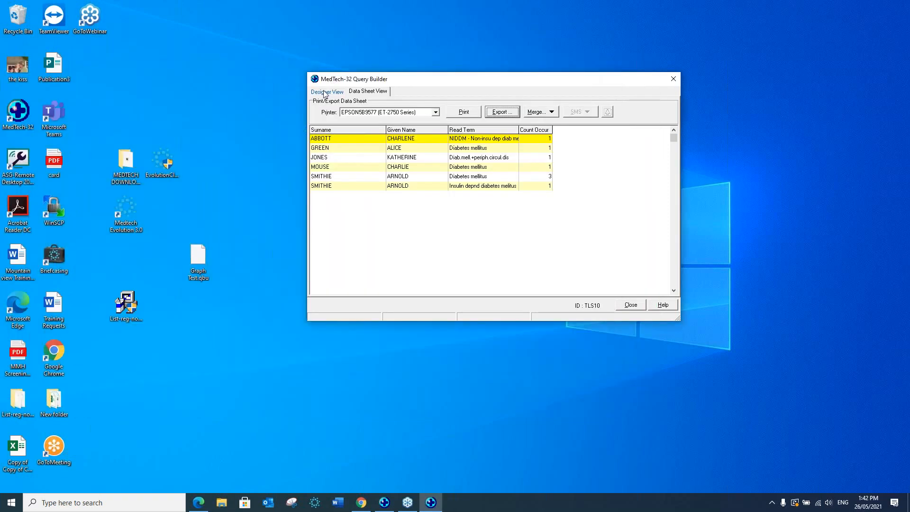
Return to the *Diabetes Count query design and restore the main MedTech-32 window behind the Query Builder.
left_click(325, 92)
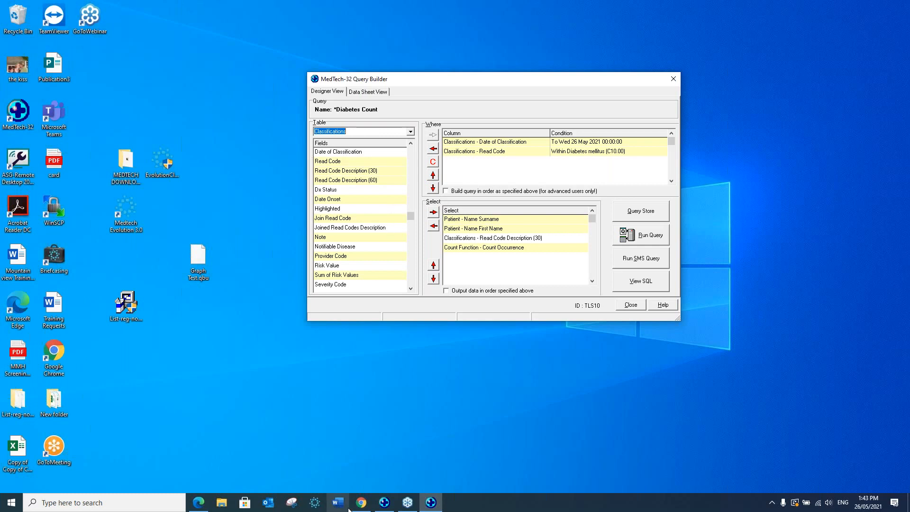
left_click(381, 505)
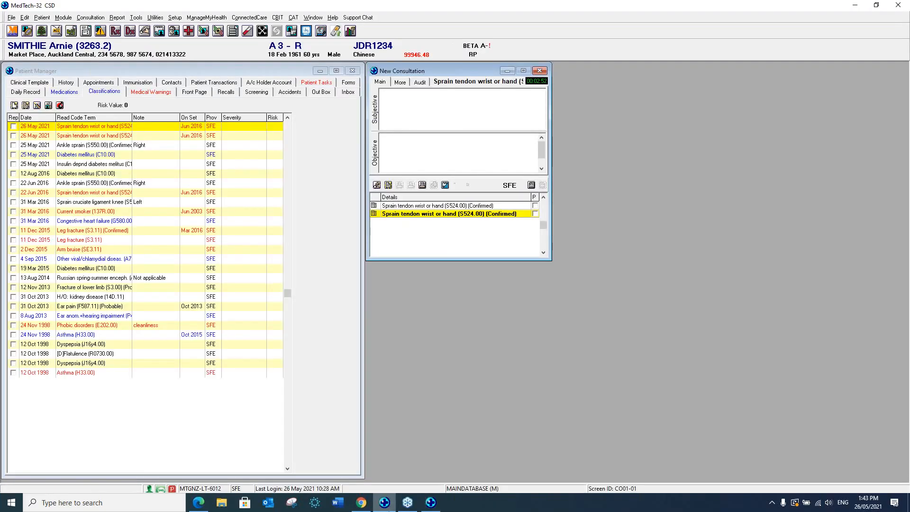
left_click(474, 455)
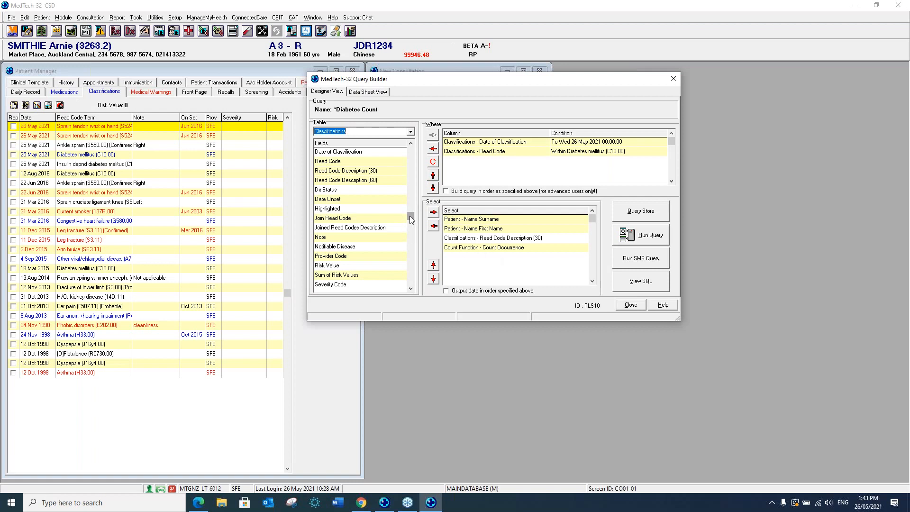
Add the Patient table's ID for Merge field to the query's selected output fields.
left_click(410, 133)
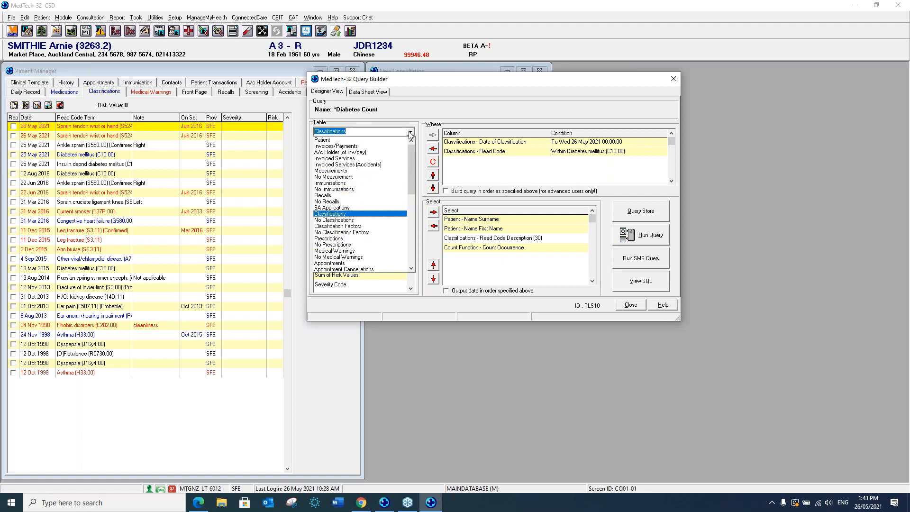
left_click(322, 140)
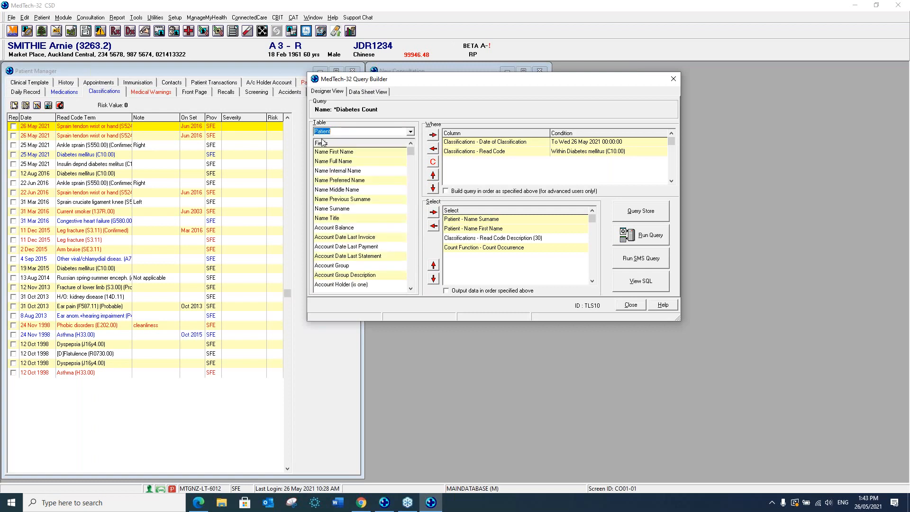
left_click(410, 270)
left_click(410, 270)
left_click(409, 270)
left_click(410, 269)
left_click(409, 269)
left_click(409, 269)
left_click(332, 277)
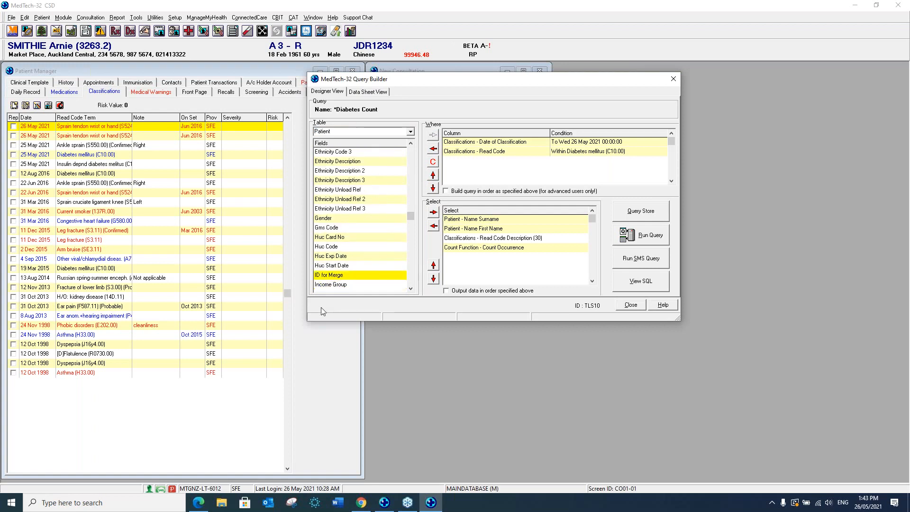
left_click(433, 213)
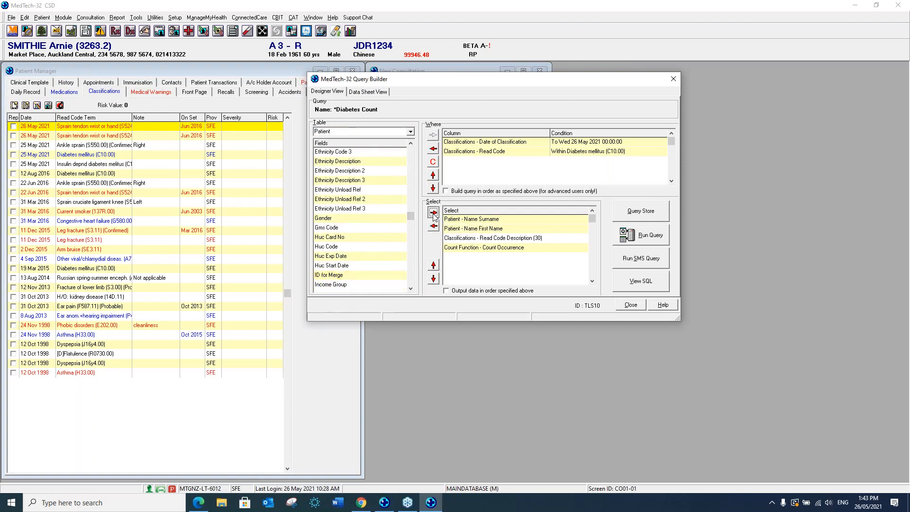
Remove Count Function - Count Occurrence from the selected output fields and run the query.
left_click(463, 248)
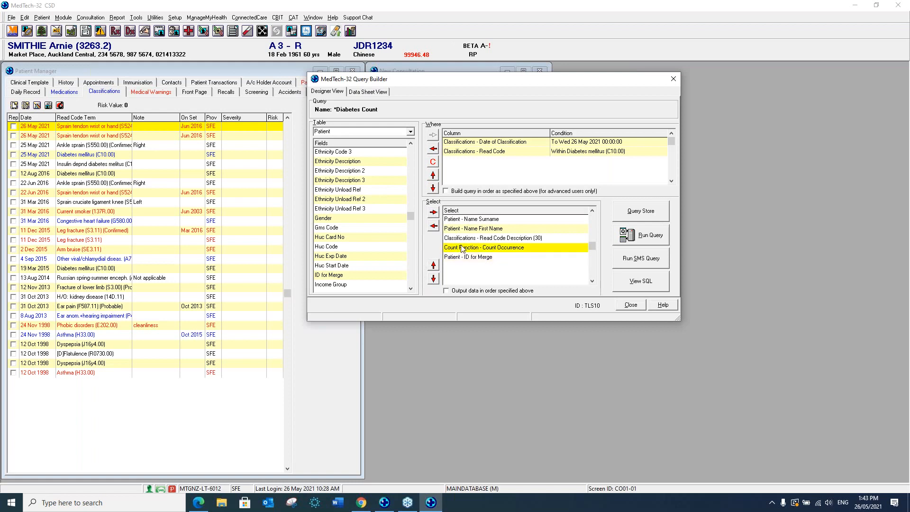
left_click(433, 226)
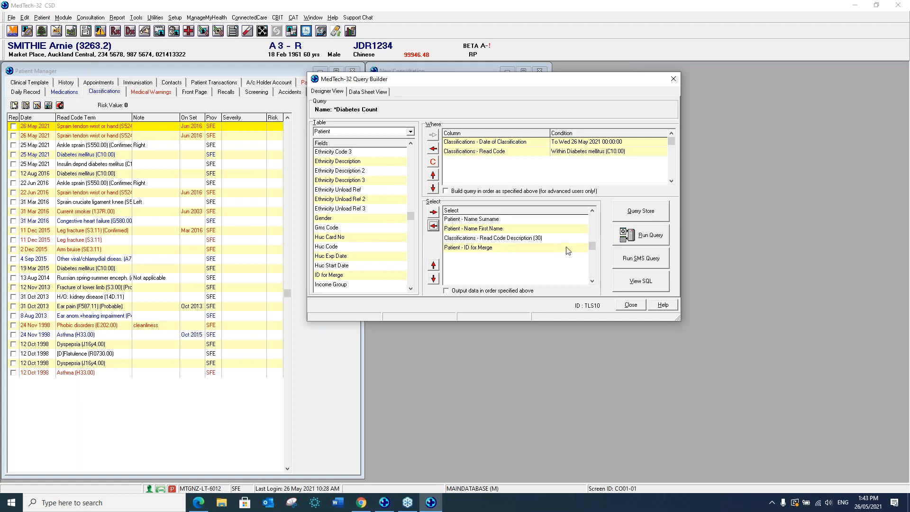
left_click(641, 238)
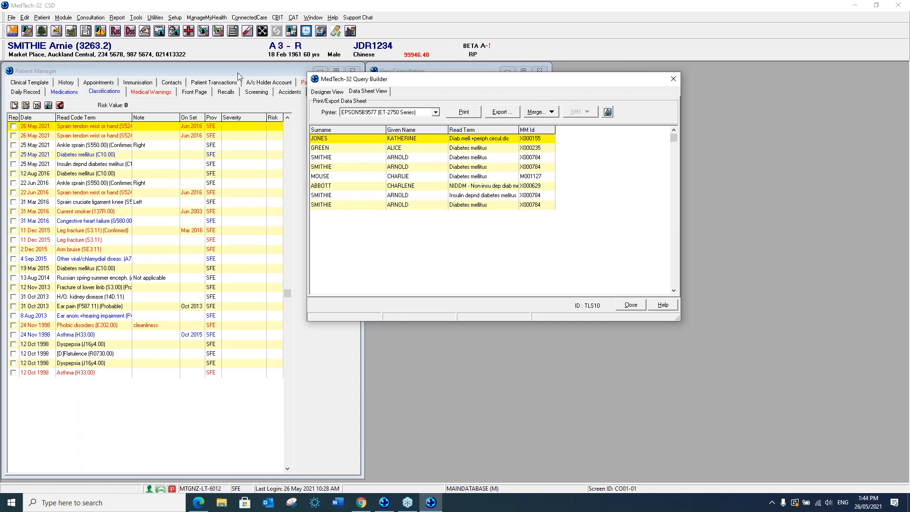
Close the Patient Manager and open the audit details in the active patient's register to check the Internal Id.
key("Escape")
left_click(352, 71)
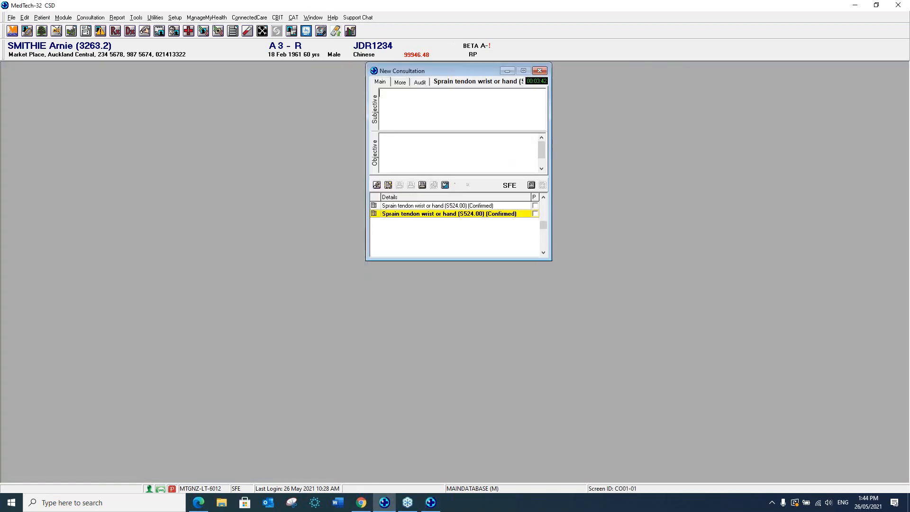
key("F3")
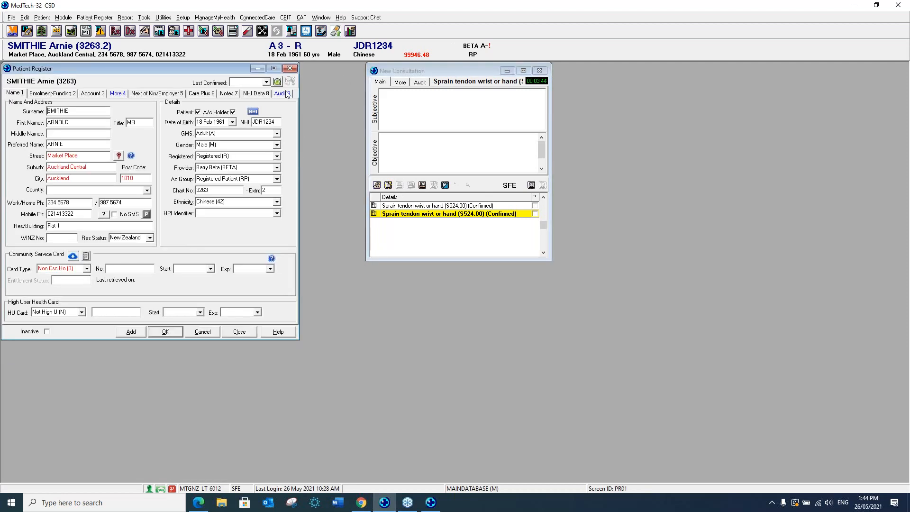
left_click(284, 93)
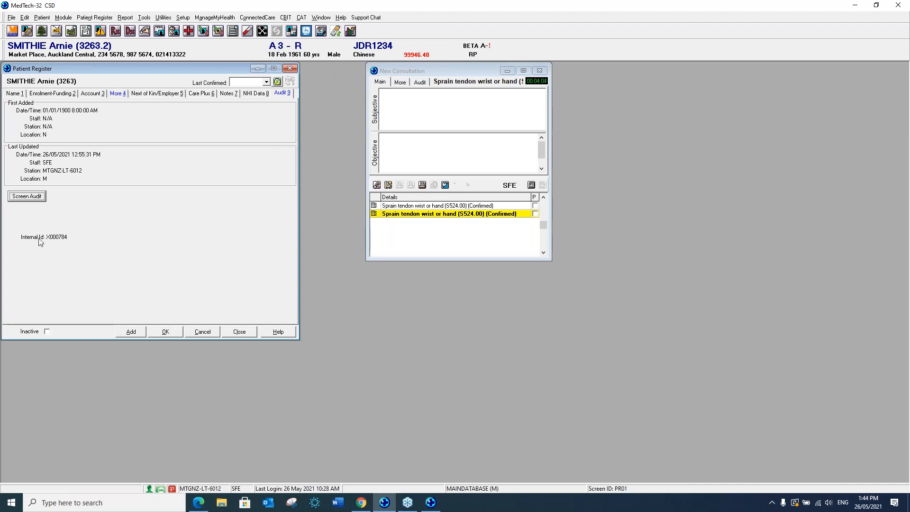
Return to the query results and make the patient in the fifth row the active patient.
left_click(427, 504)
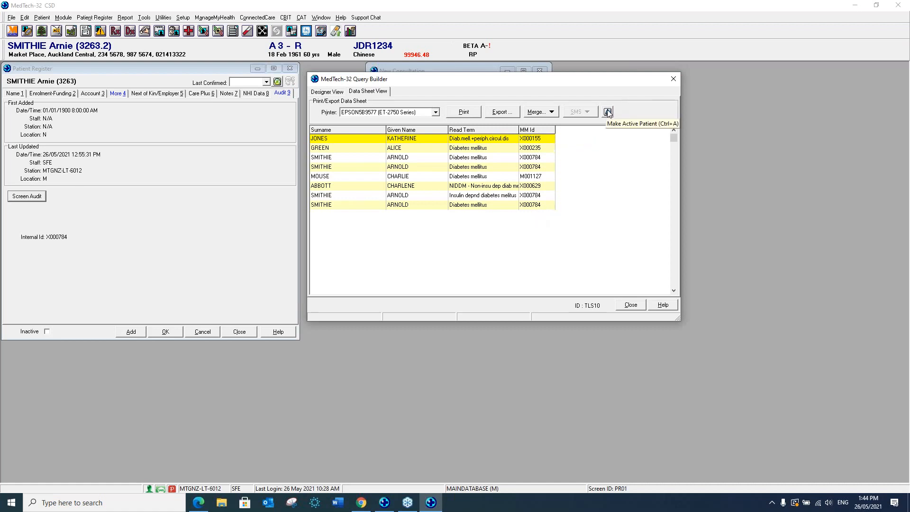
left_click(338, 157)
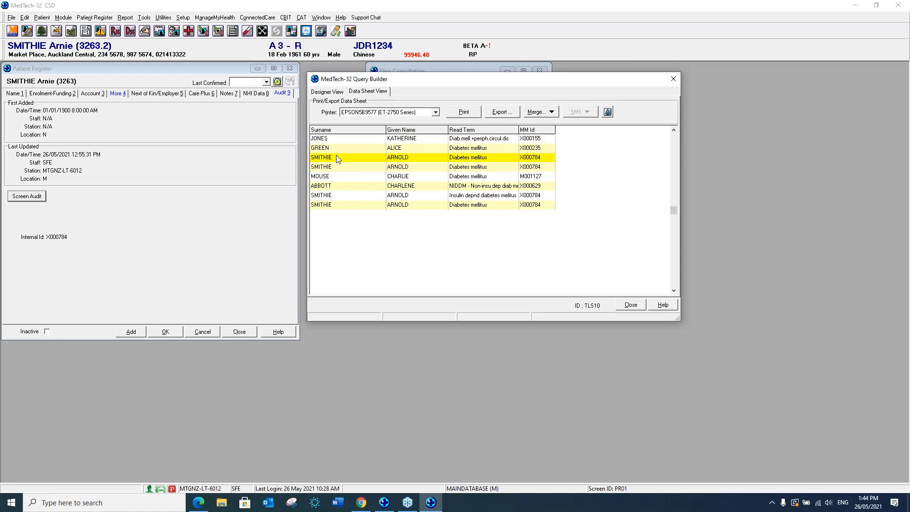
left_click(336, 177)
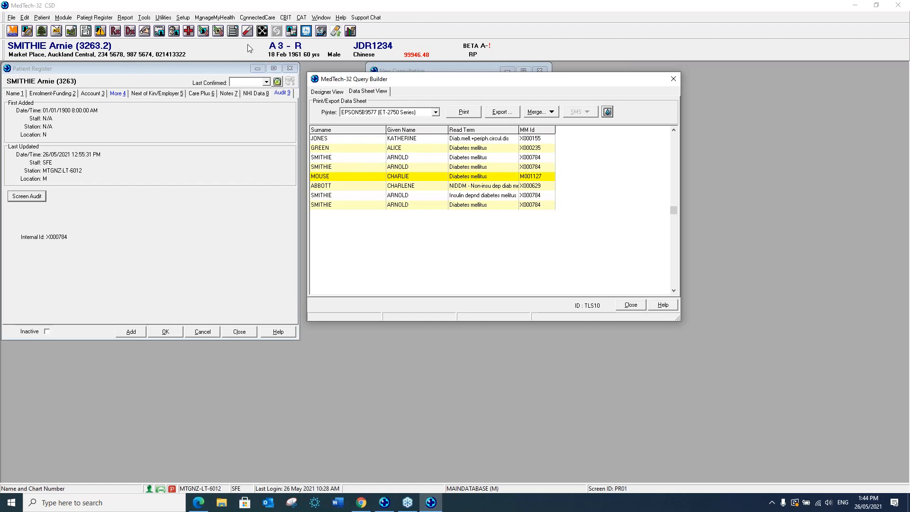
left_click(607, 112)
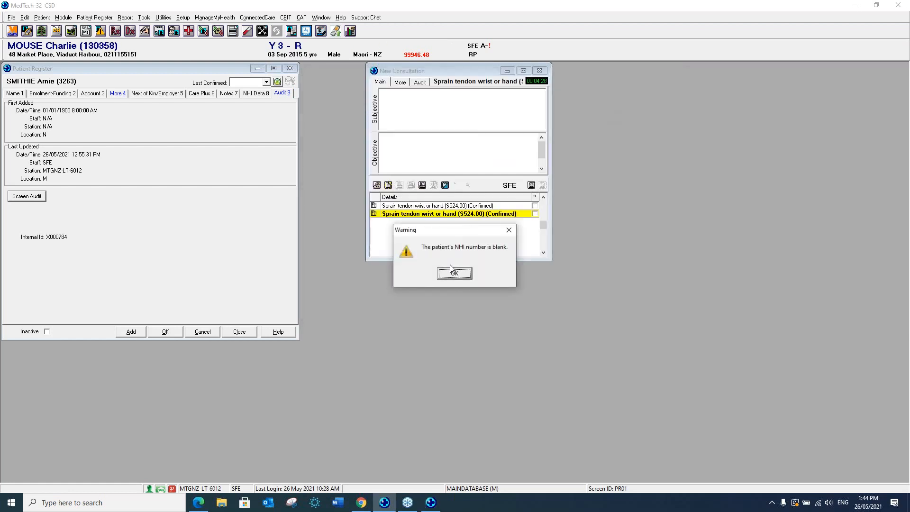
left_click(452, 275)
Bring back the Query Builder, review the query's selected fields and return to its results.
left_click(430, 503)
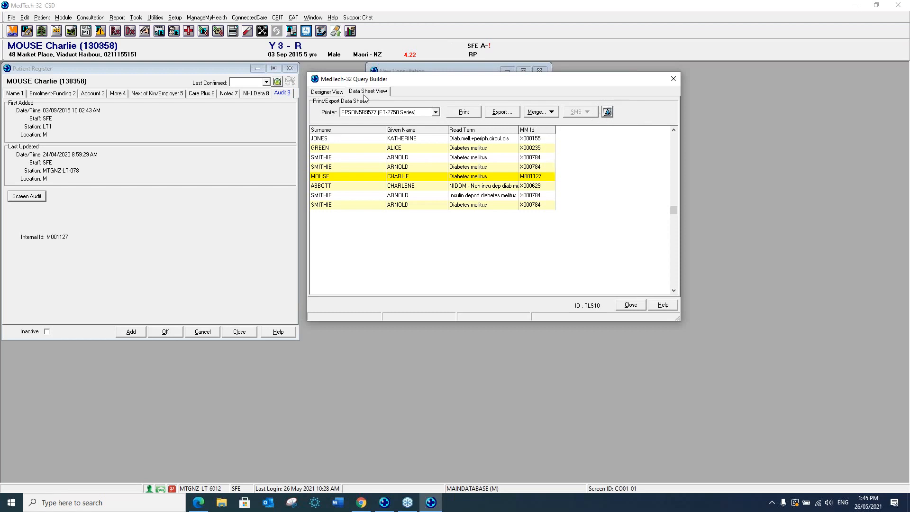
left_click(331, 92)
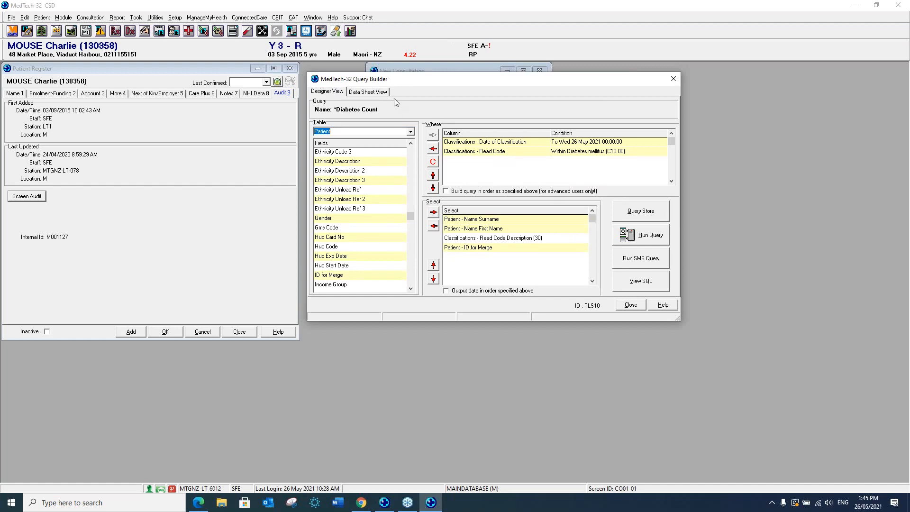
left_click(369, 92)
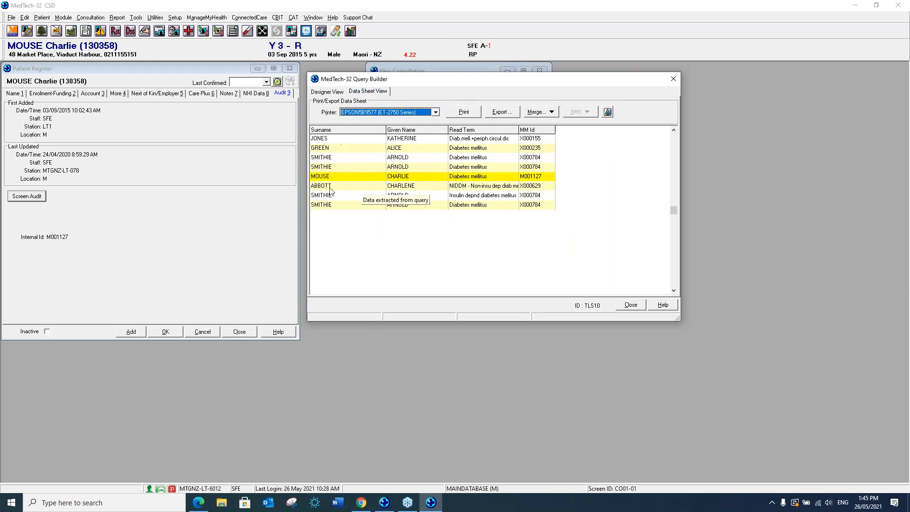
Set up a mail merge of the results with the Cx Recall (CX) document and Add to patients outbox enabled, then cancel it.
left_click(552, 112)
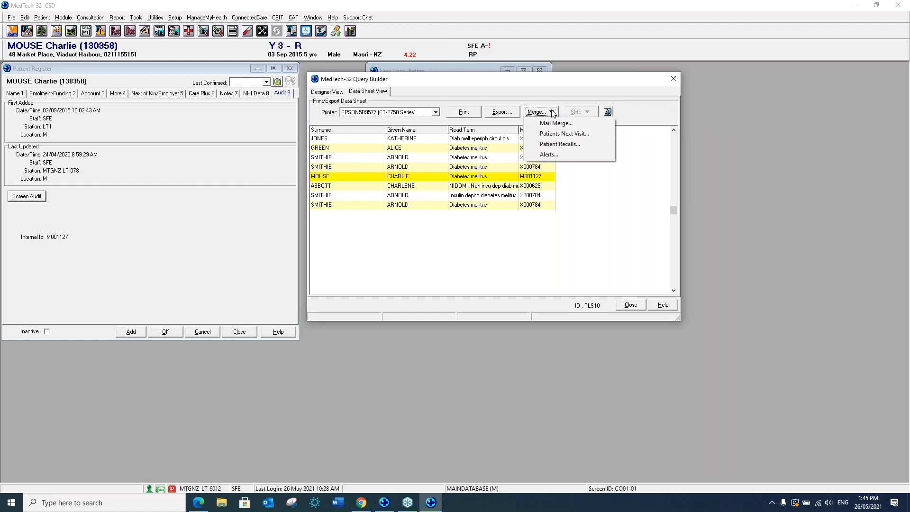
left_click(554, 124)
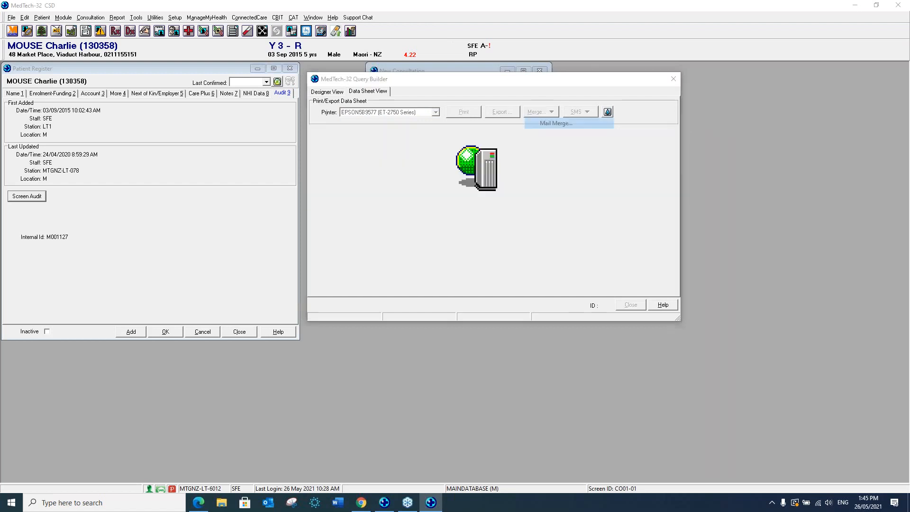
left_click(508, 249)
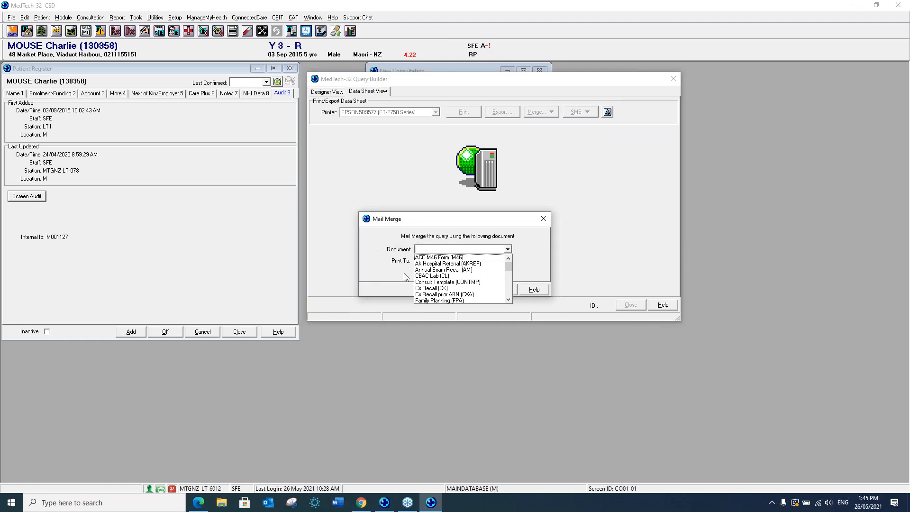
left_click(420, 289)
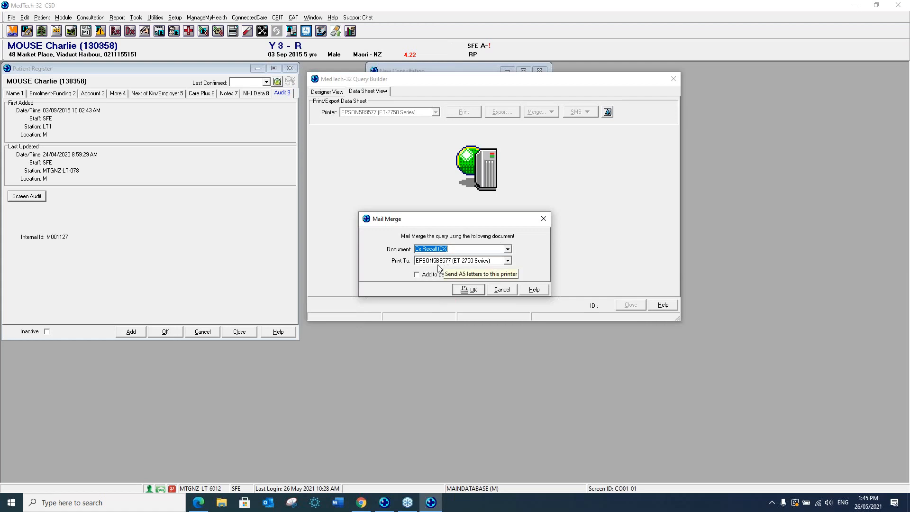
left_click(418, 276)
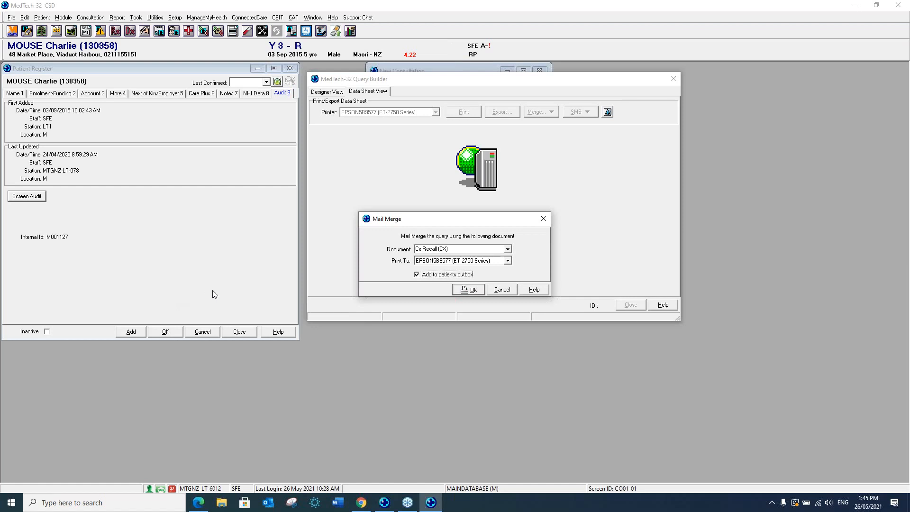
left_click(503, 290)
Start a Patients Next Visit merge for the results, enter the sample task text "g;df", then cancel it.
left_click(553, 112)
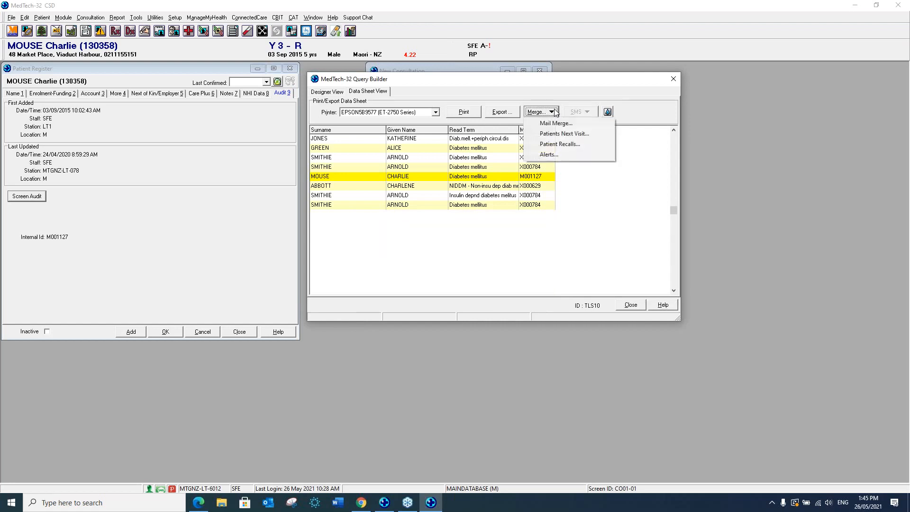
left_click(557, 135)
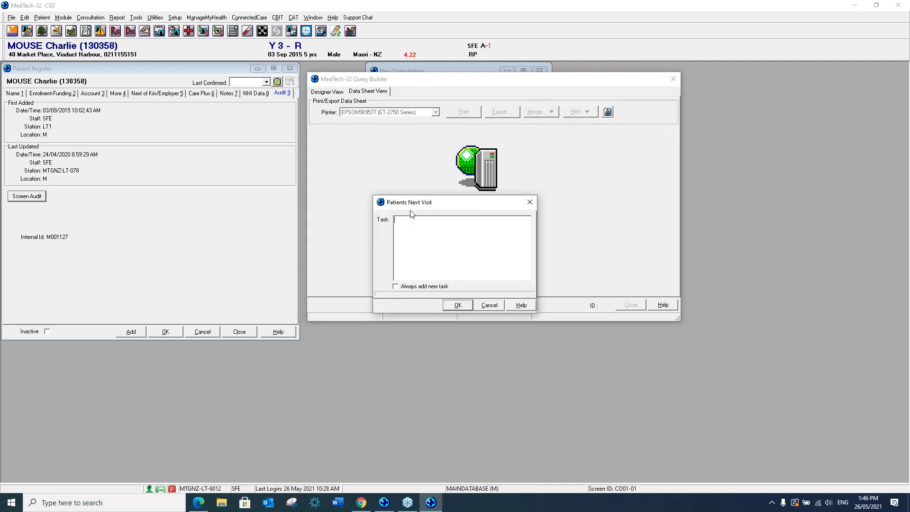
type("g;df")
left_click(488, 309)
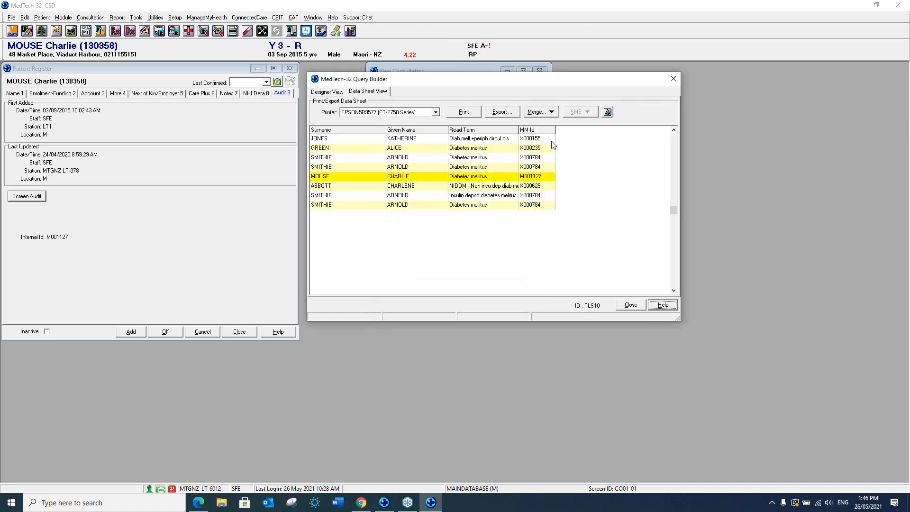
Start a Patient Recalls merge for the results with recall type Screening, code Blood Glucose (GL) and the second listed provider.
left_click(552, 111)
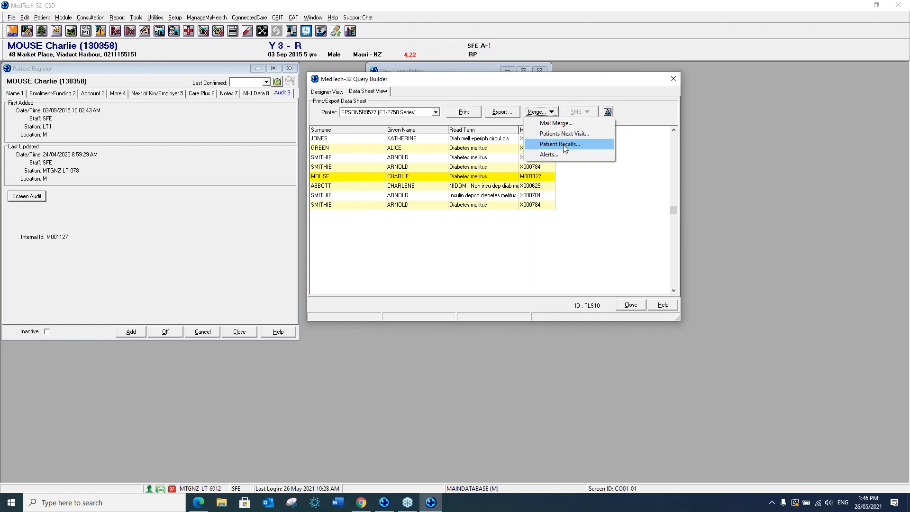
left_click(564, 145)
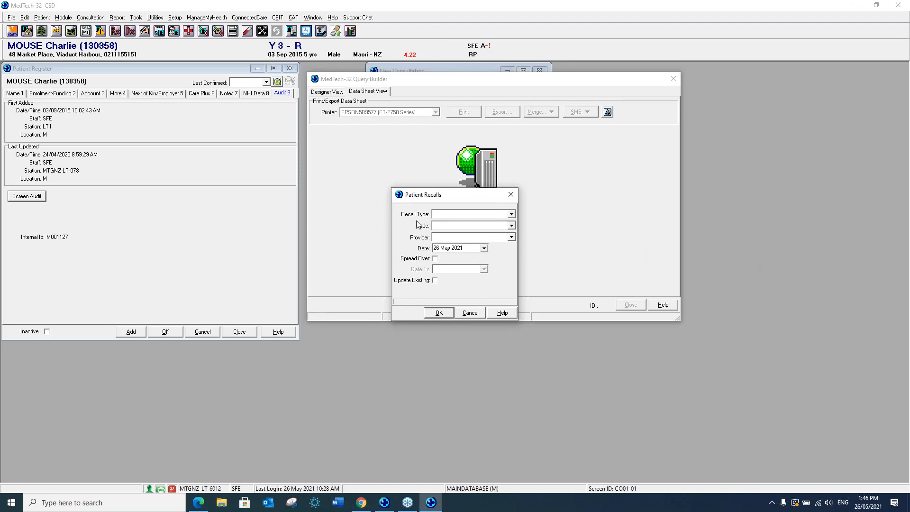
left_click(512, 214)
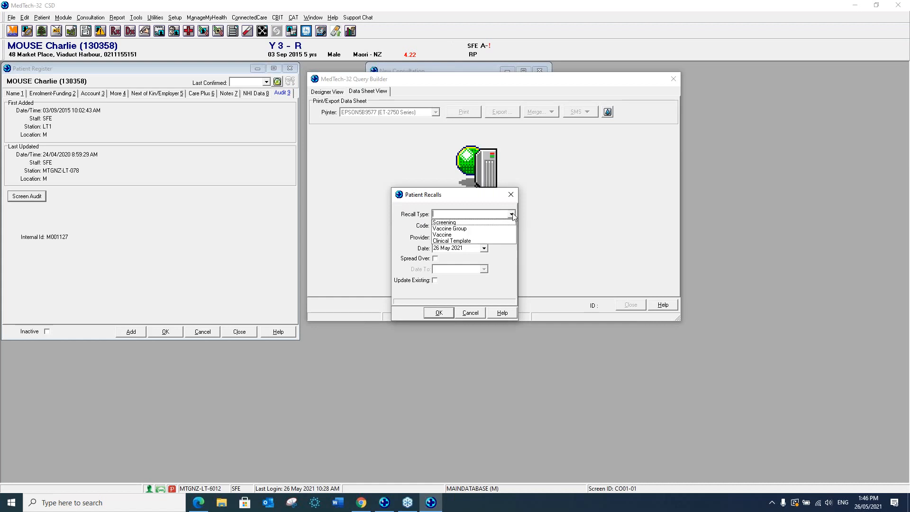
left_click(446, 222)
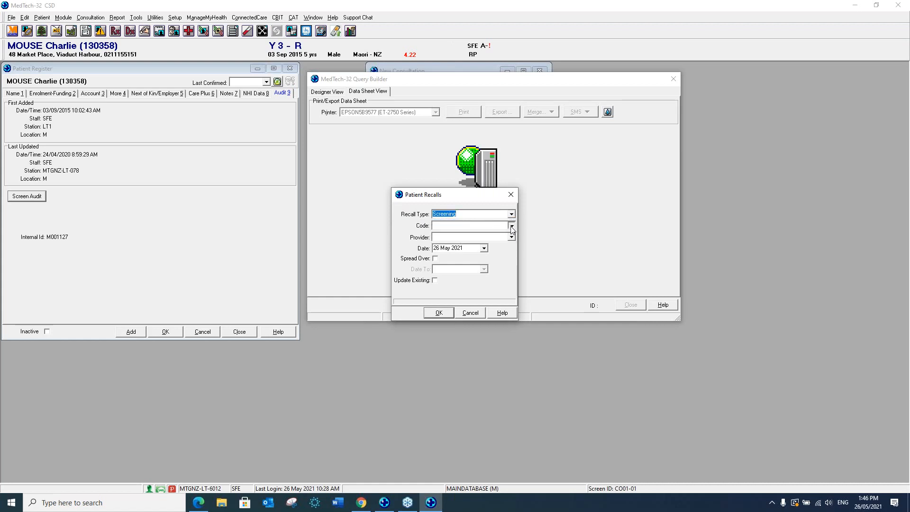
left_click(512, 226)
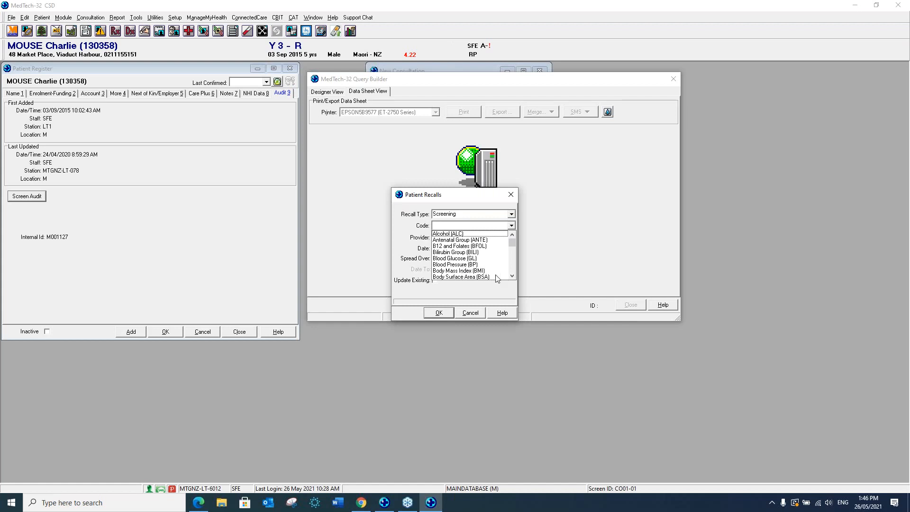
left_click(460, 259)
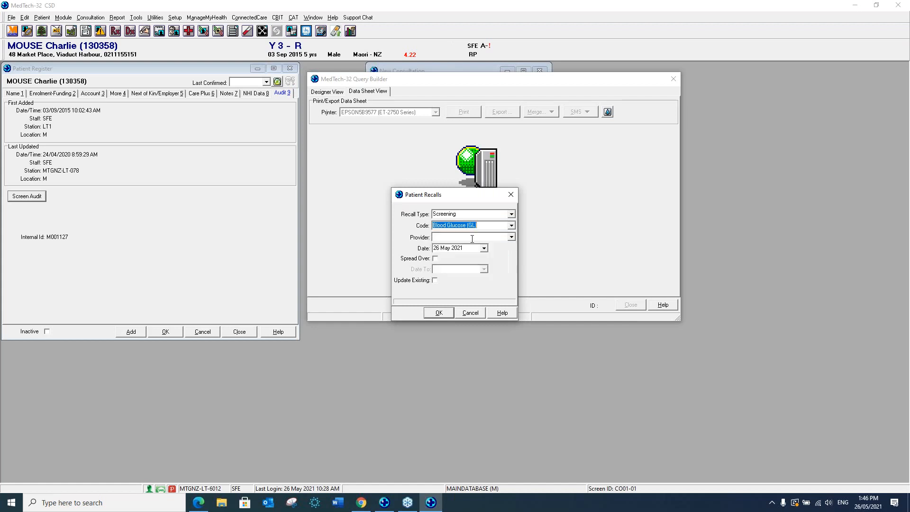
left_click(511, 237)
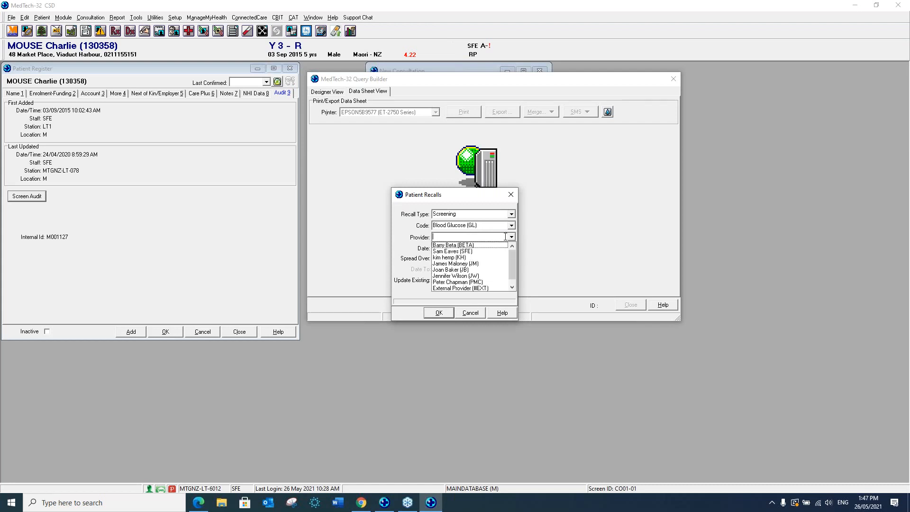
left_click(448, 251)
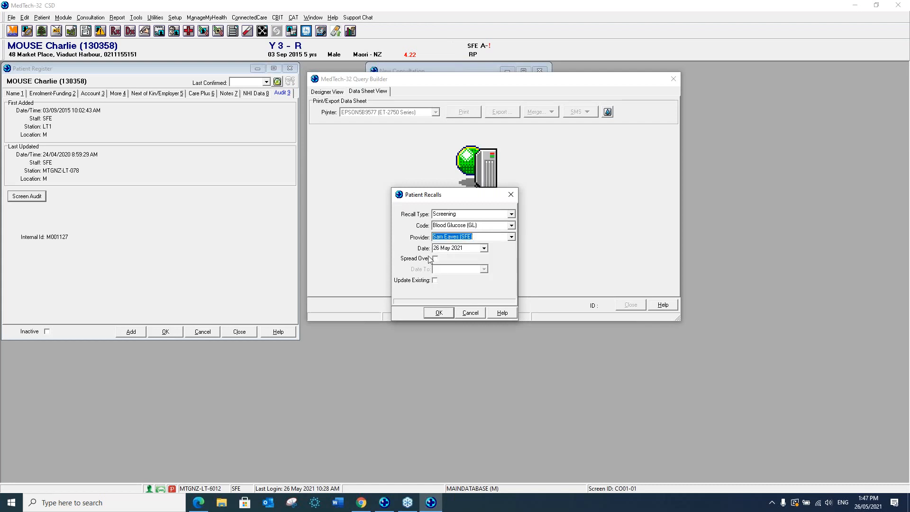
Spread the recalls over dates up to 30 Jun 2021, enable Update Existing, then cancel the recall merge.
left_click(435, 258)
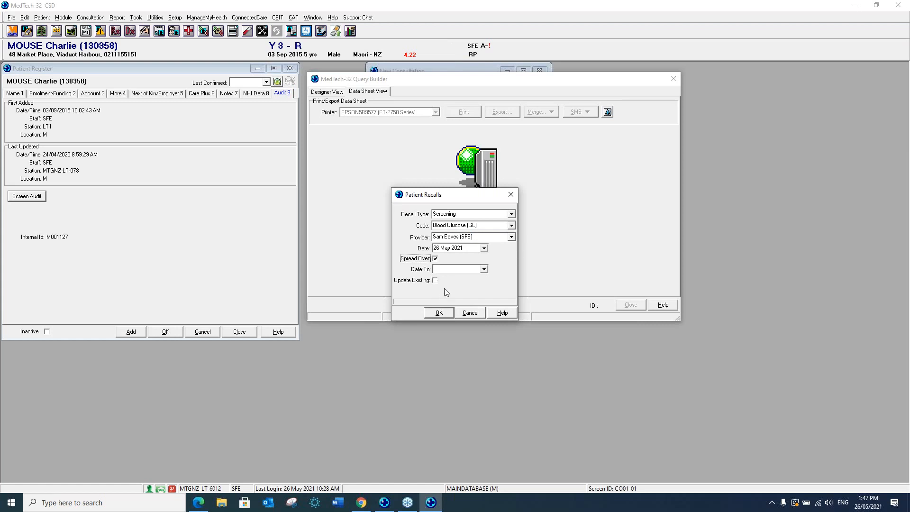
left_click(483, 270)
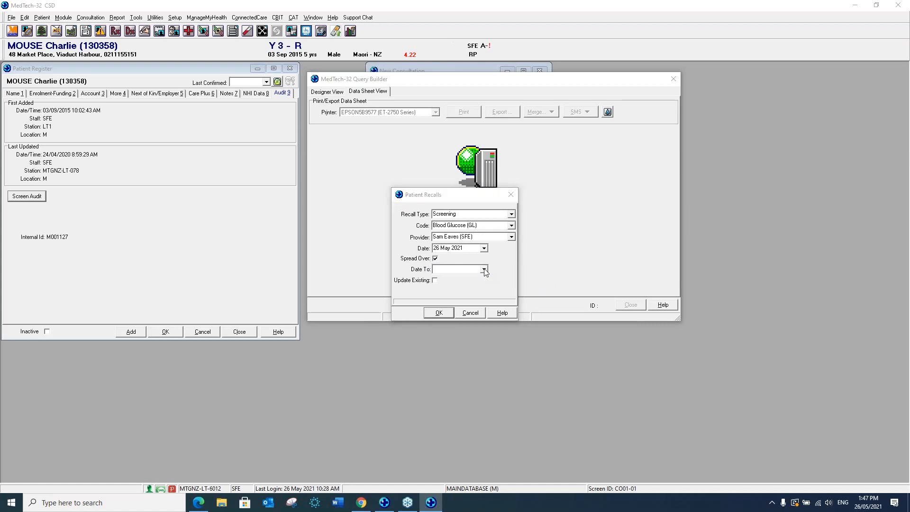
left_click(530, 292)
left_click(489, 343)
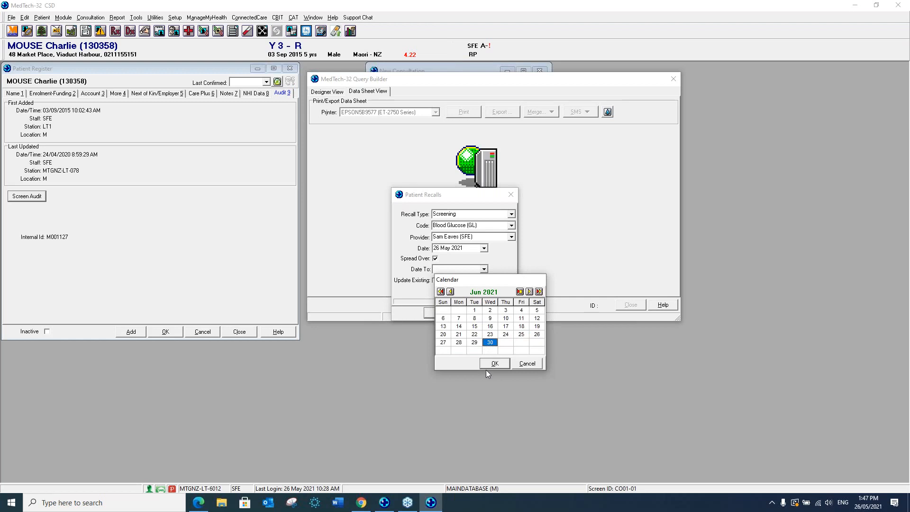
left_click(493, 363)
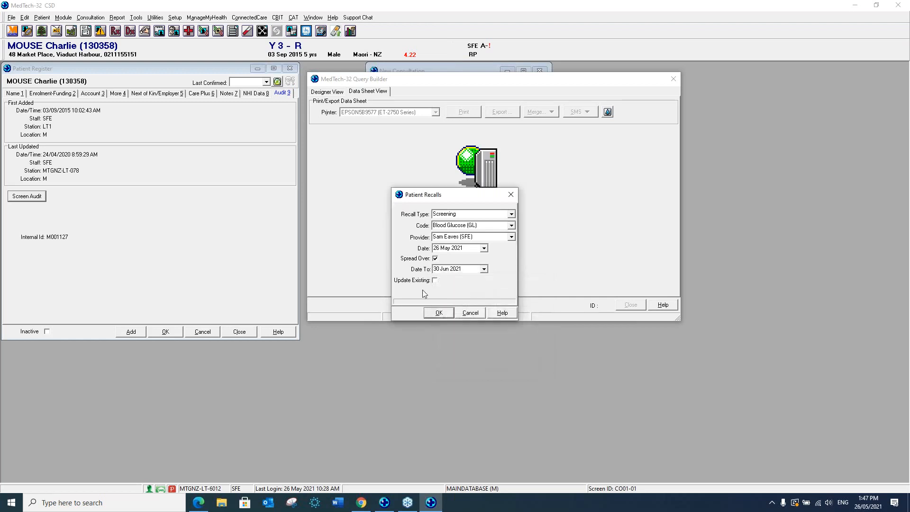
left_click(434, 280)
left_click(470, 313)
Try to run an Alerts merge on the query results.
left_click(556, 112)
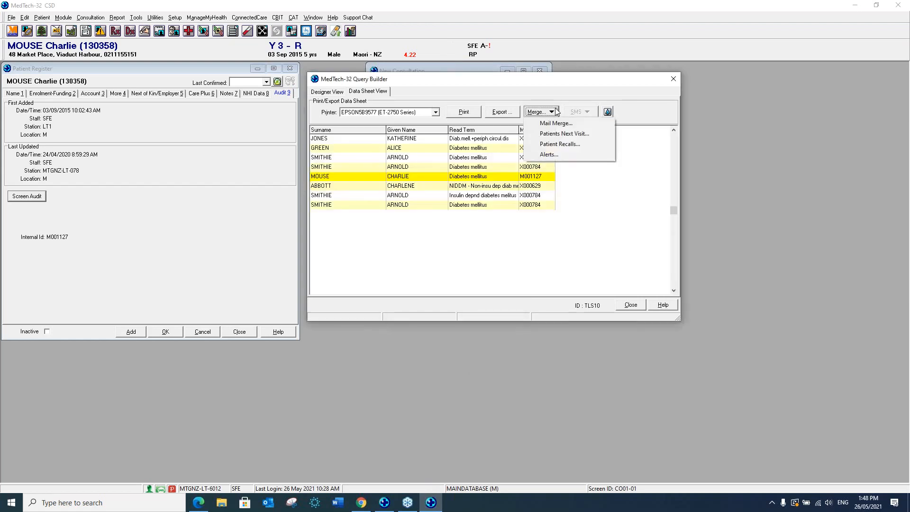
left_click(551, 156)
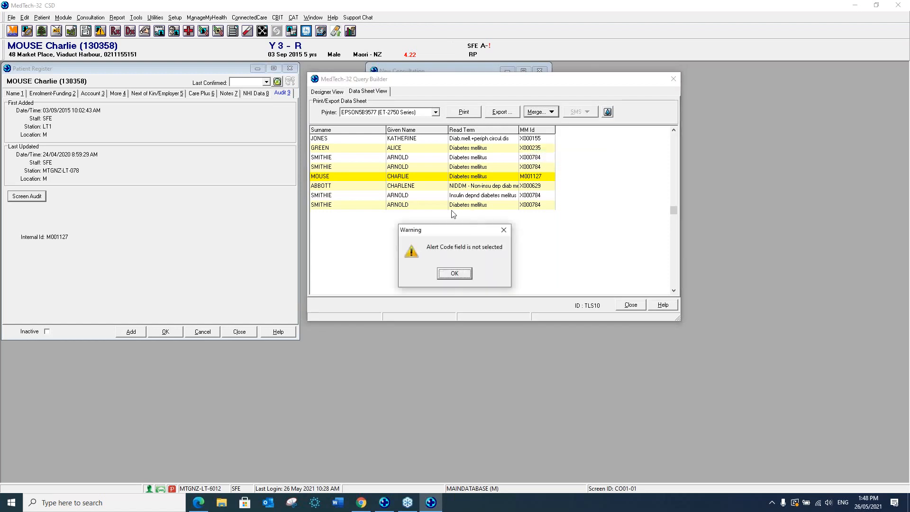
left_click(454, 274)
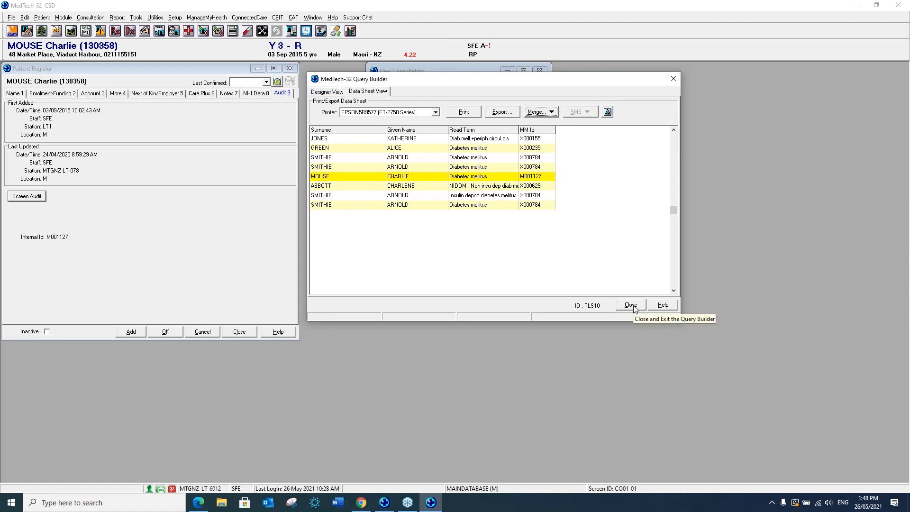
Return to the query's design and open the Query Store.
left_click(327, 92)
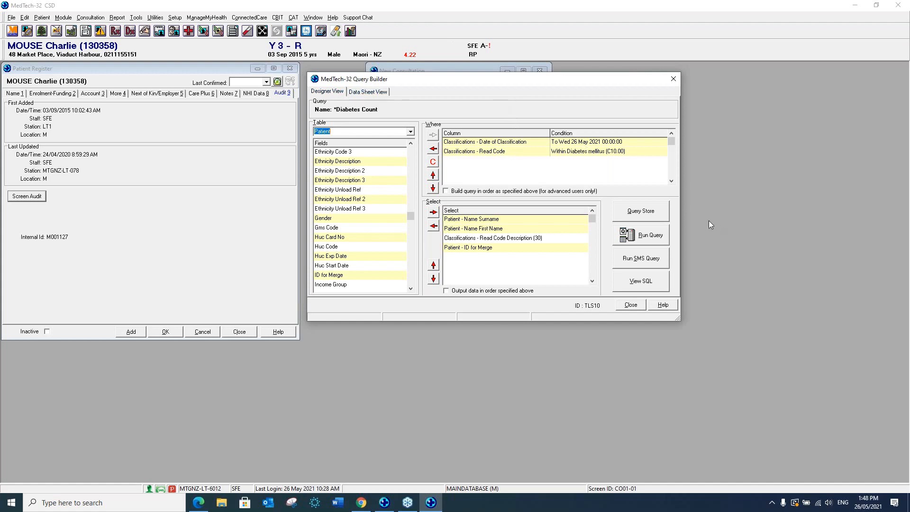
left_click(643, 211)
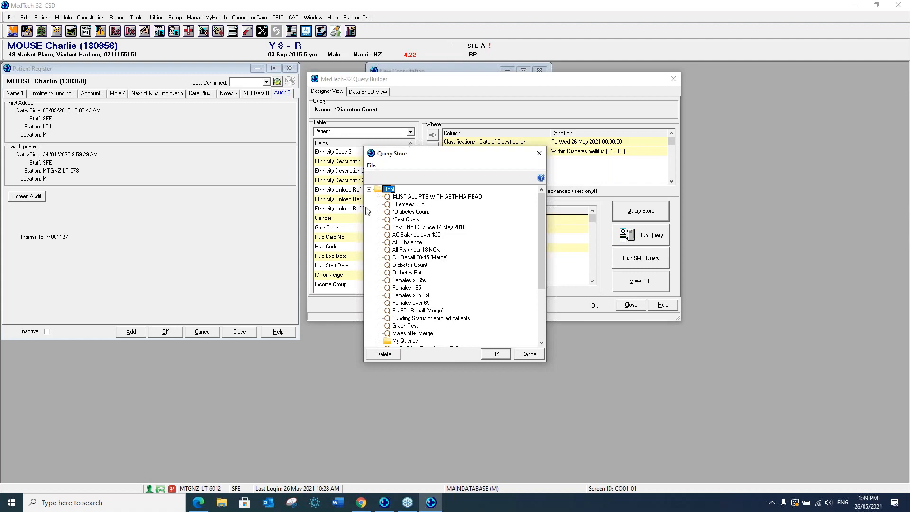
Try to export the stored query "* Females >65" to New folder on the Desktop, then cancel the export.
left_click(411, 205)
left_click(371, 166)
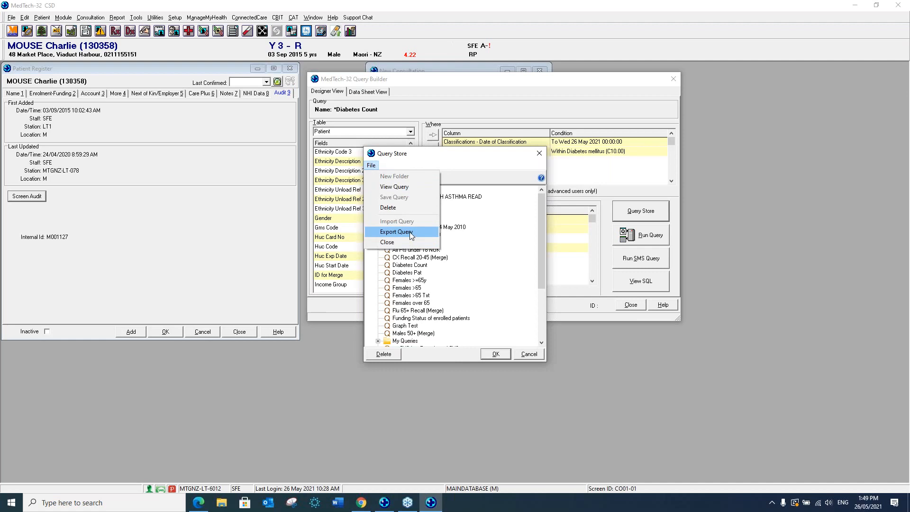
left_click(410, 232)
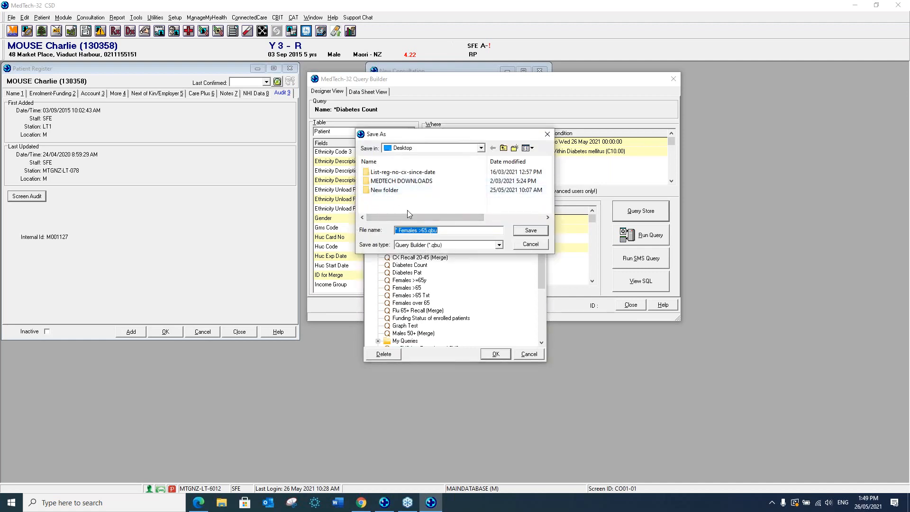
mouse_move(437, 218)
left_mouse_down()
mouse_move(504, 223)
mouse_move(444, 220)
left_mouse_up()
left_click(533, 232)
double_click(366, 190)
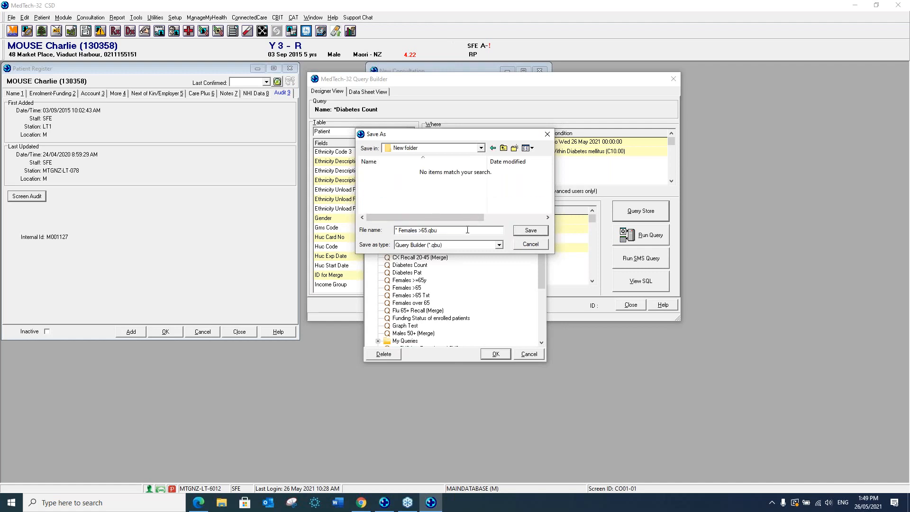
left_click(531, 231)
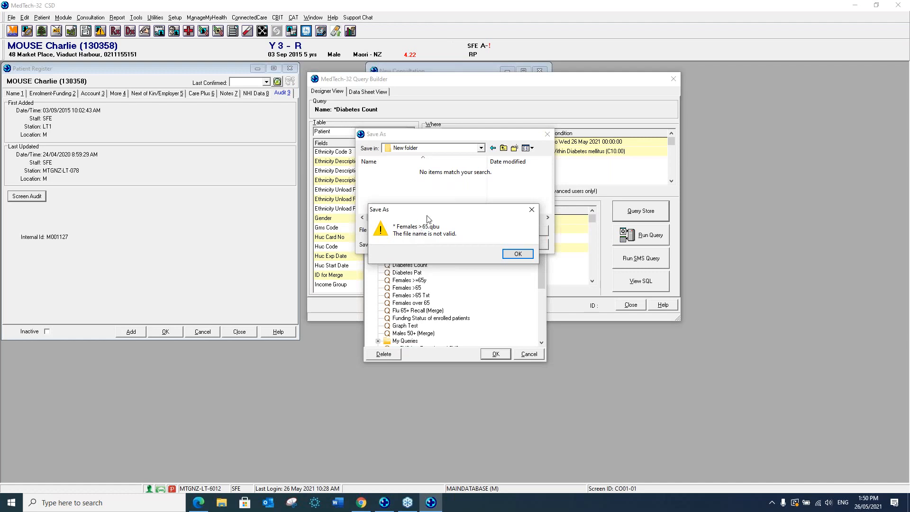
left_click(519, 255)
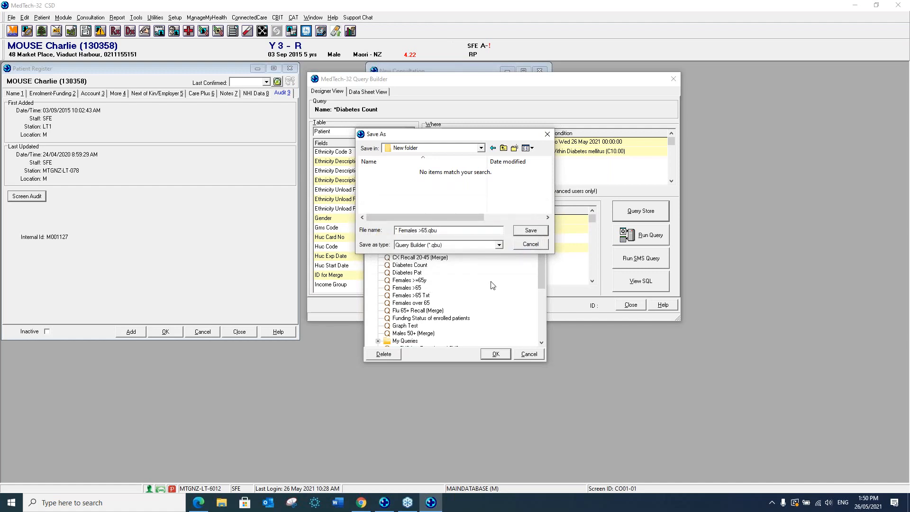
left_click(531, 244)
Export the stored query Diabetes Pat to New folder on the Desktop and close the Query Store.
left_click(399, 272)
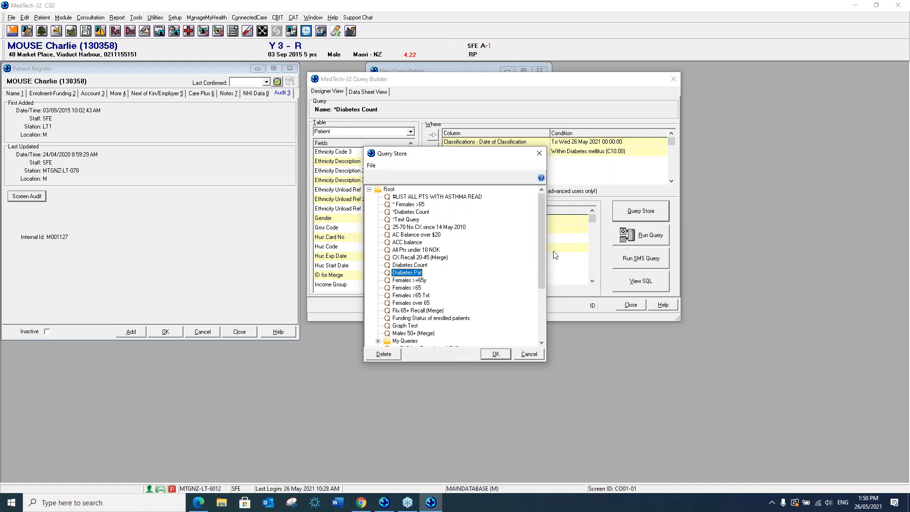
left_click(370, 166)
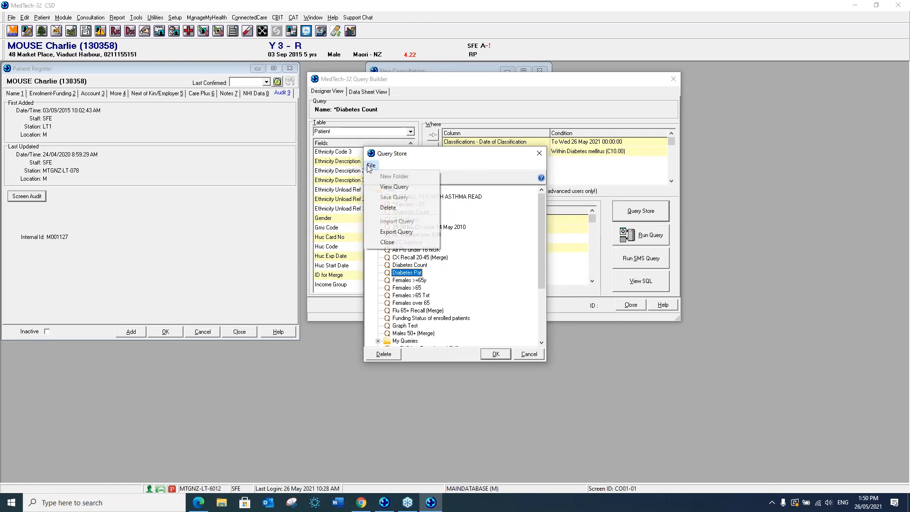
left_click(392, 232)
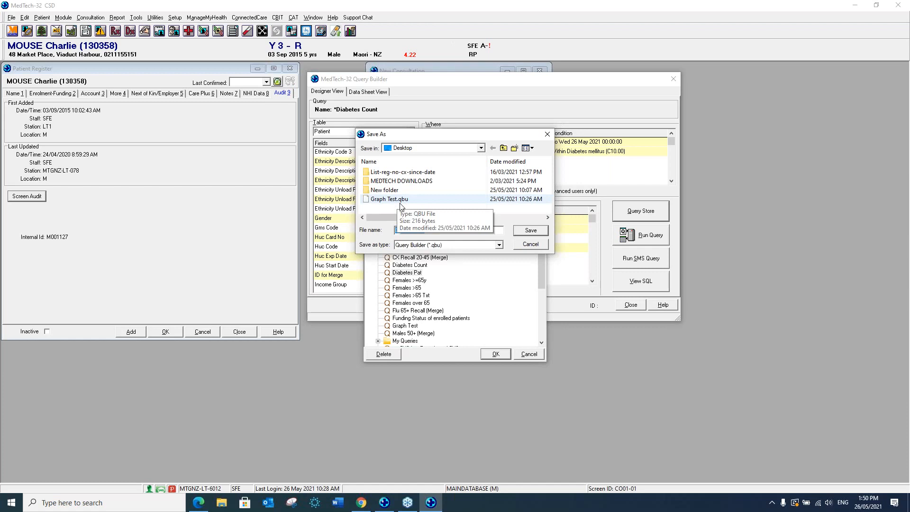
double_click(377, 190)
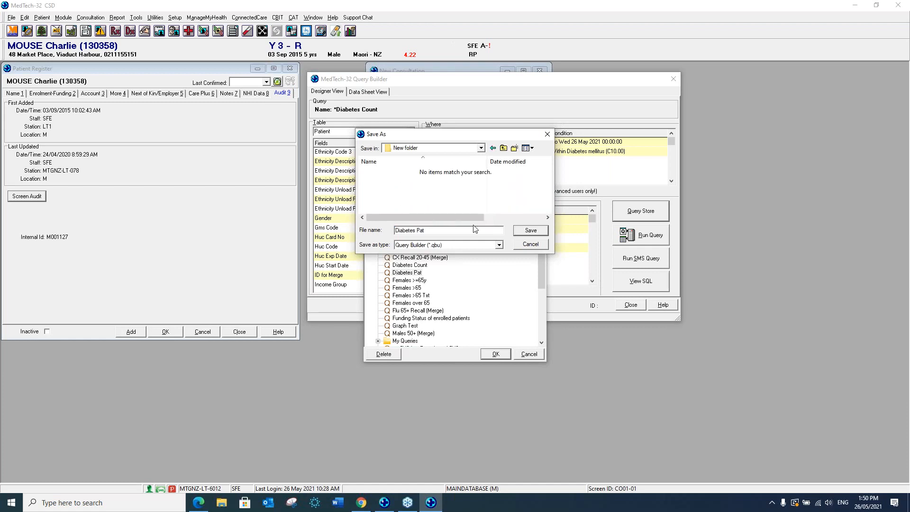
left_click(530, 230)
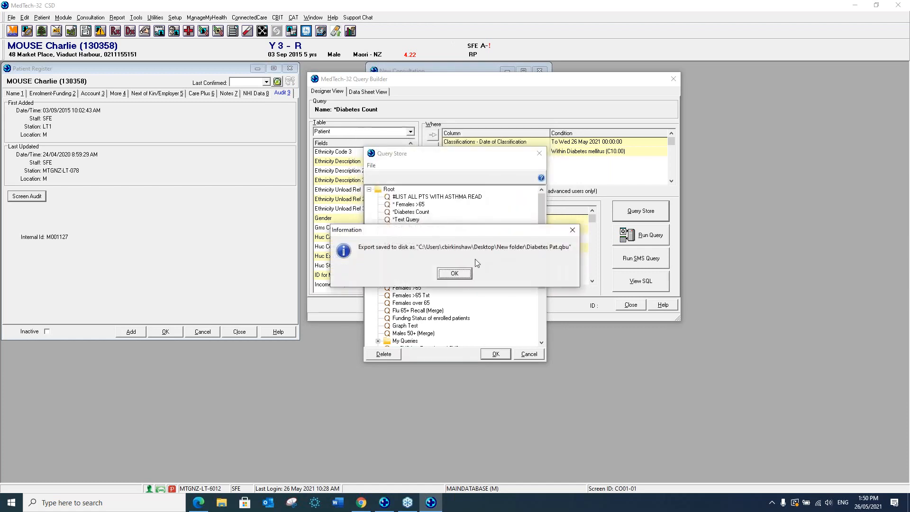
left_click(456, 274)
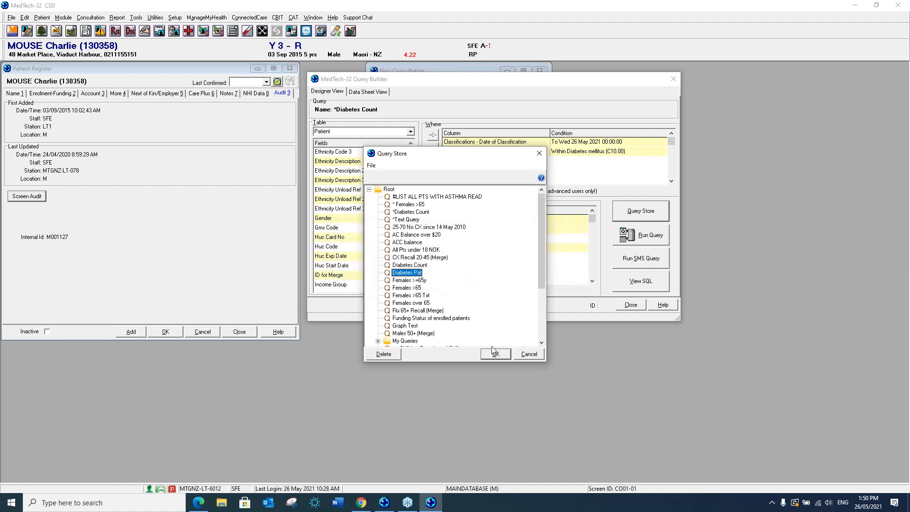
left_click(529, 356)
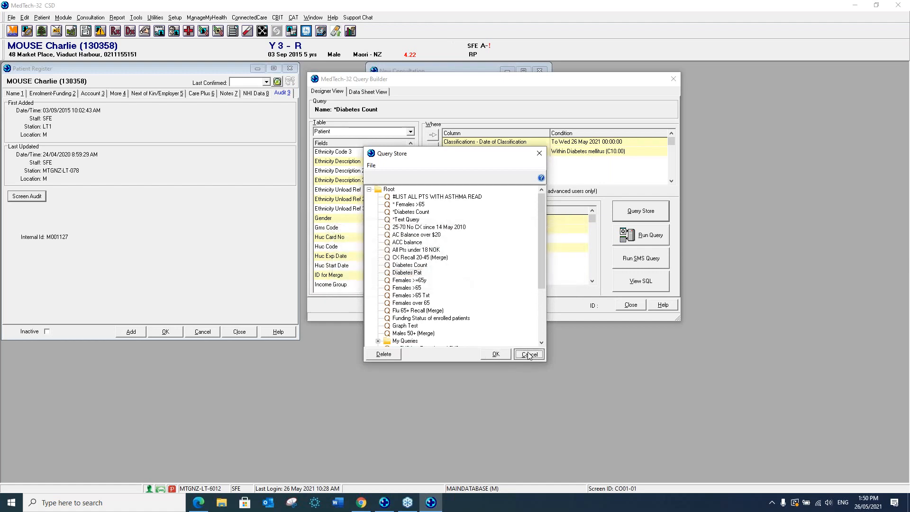
Minimise the main MedTech-32 window and check the exported query file in the desktop's New folder.
left_click(861, 7)
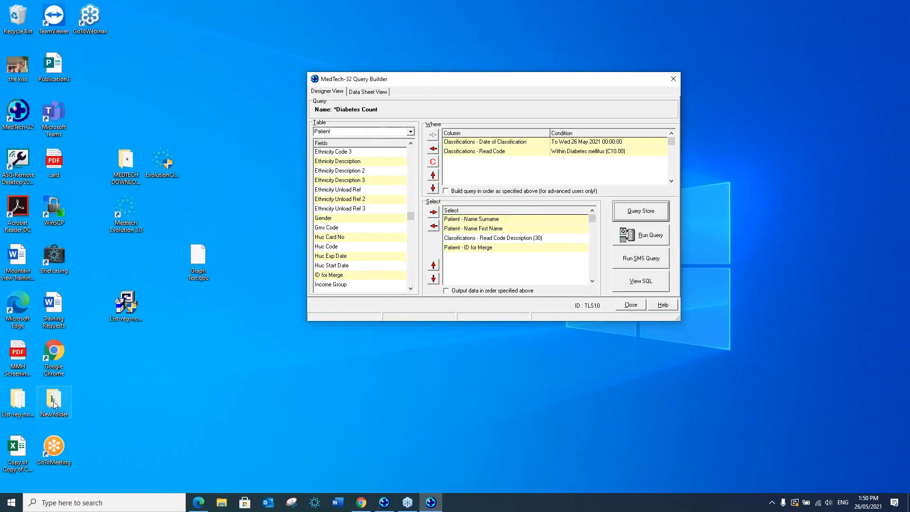
double_click(54, 404)
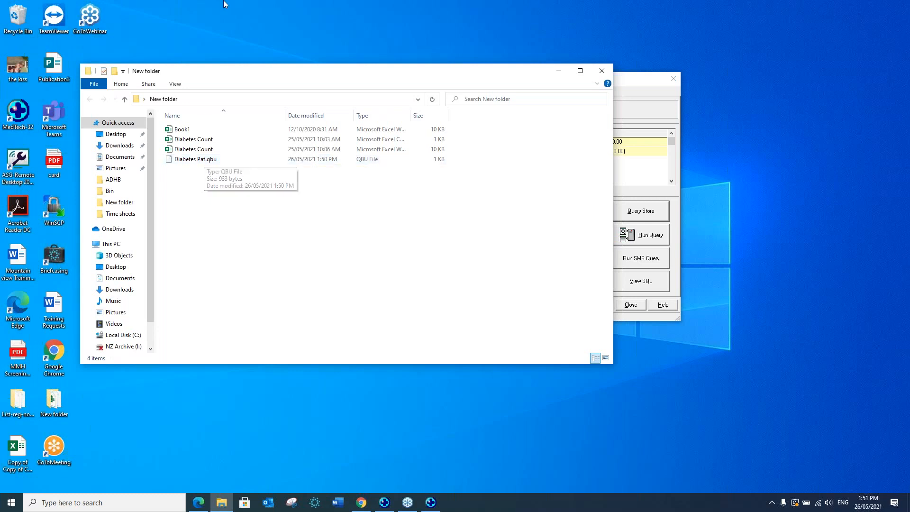
left_click(603, 70)
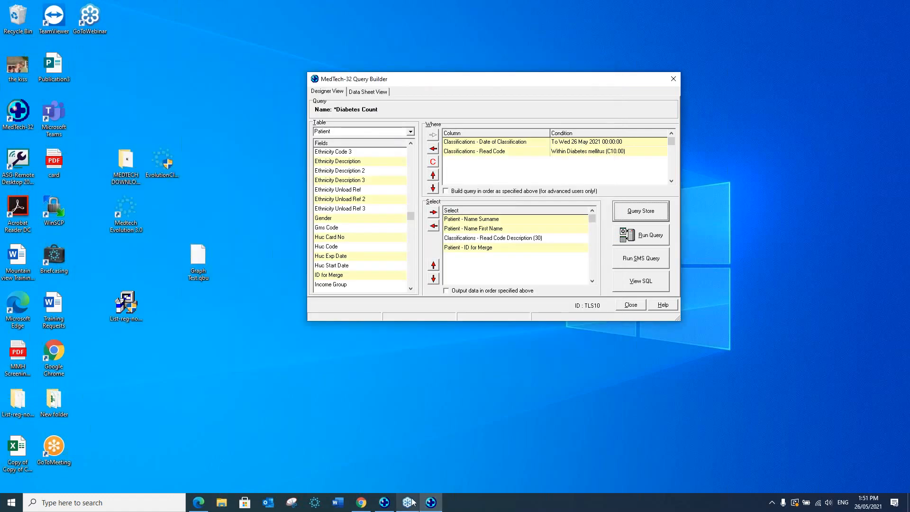
Open the Query Store and try to import a query file from New folder, then cancel the import.
mouse_move(430, 507)
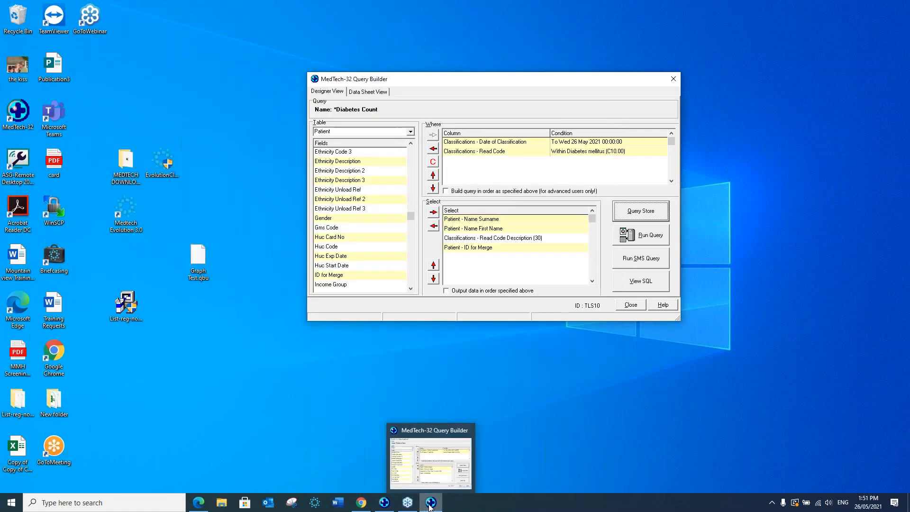
left_click(638, 213)
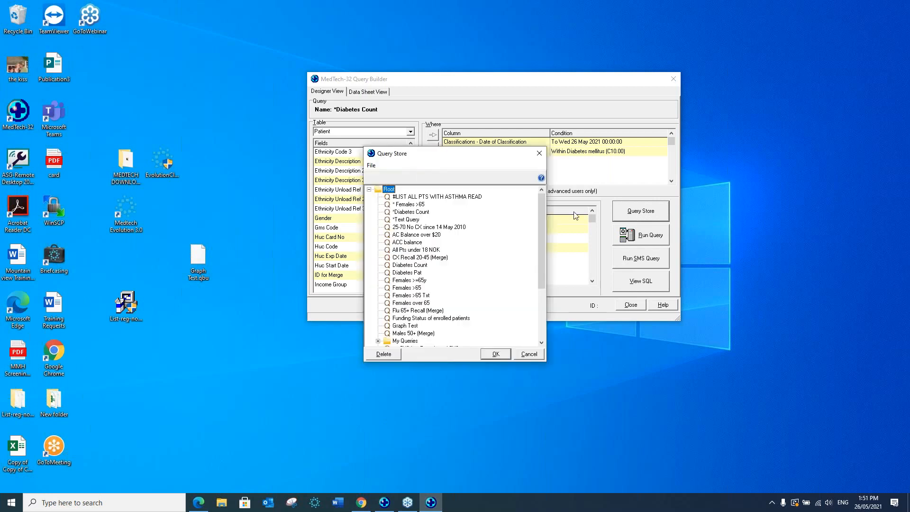
left_click(371, 166)
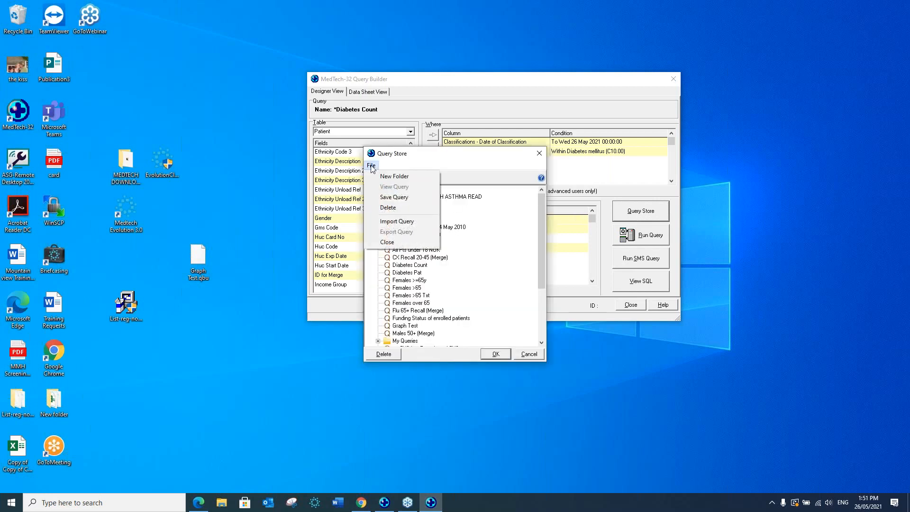
left_click(386, 222)
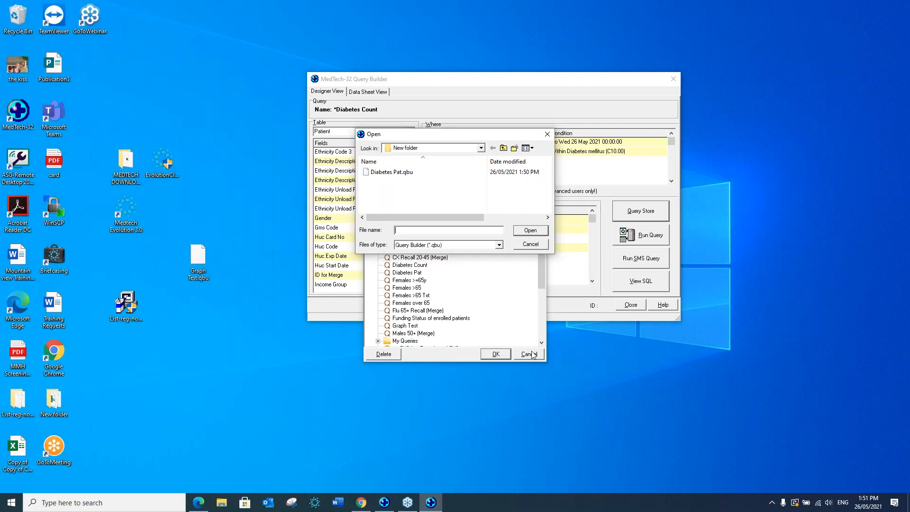
left_click(541, 244)
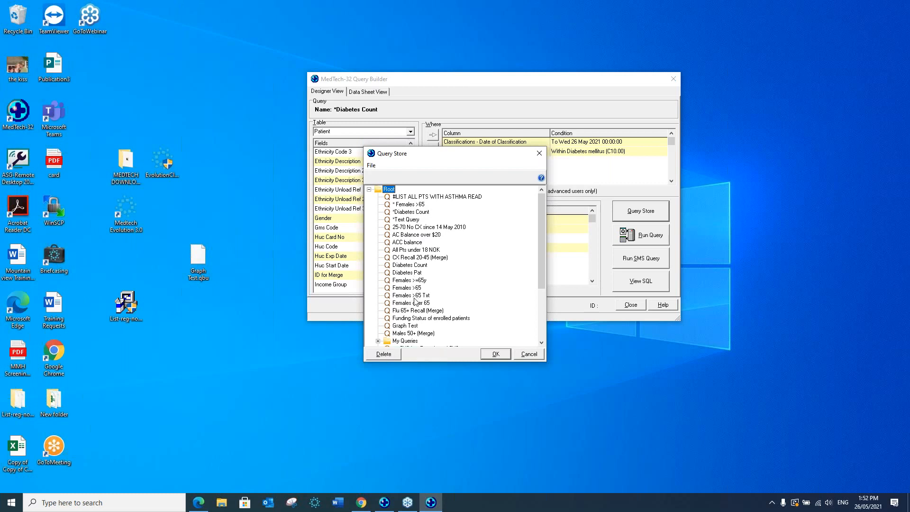
Load the stored query "AC Balance over $20" from the Root folder into the Query Builder.
left_click(400, 326)
left_click(404, 236)
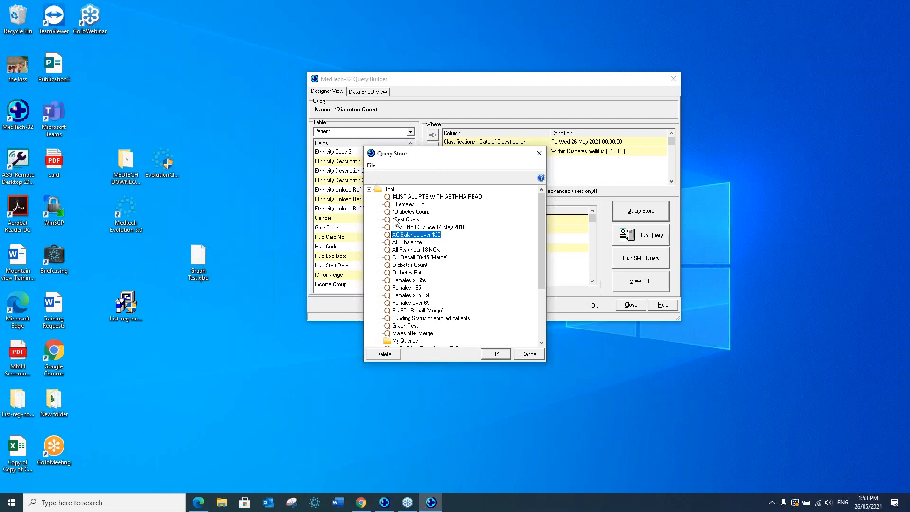
double_click(400, 236)
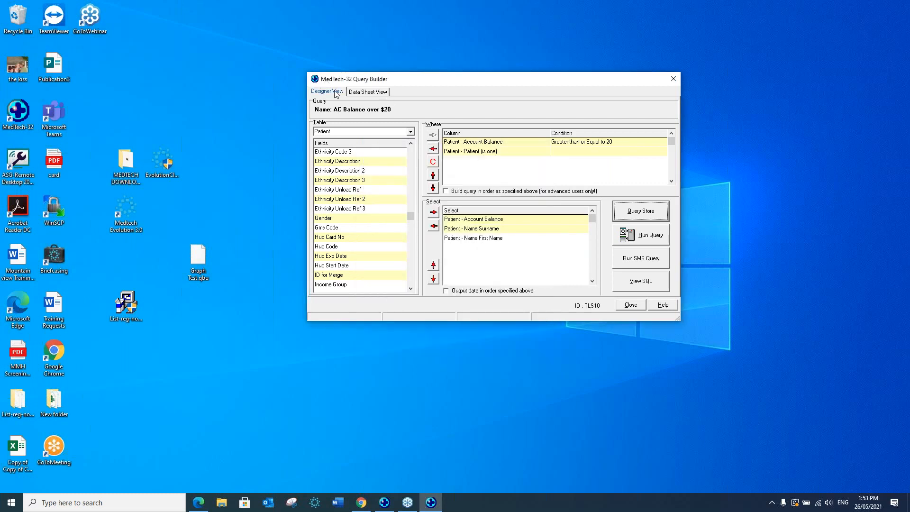
Save a copy of the loaded query in the Root folder as "CB AC Balance over $20" and close the Query Store.
left_click(662, 216)
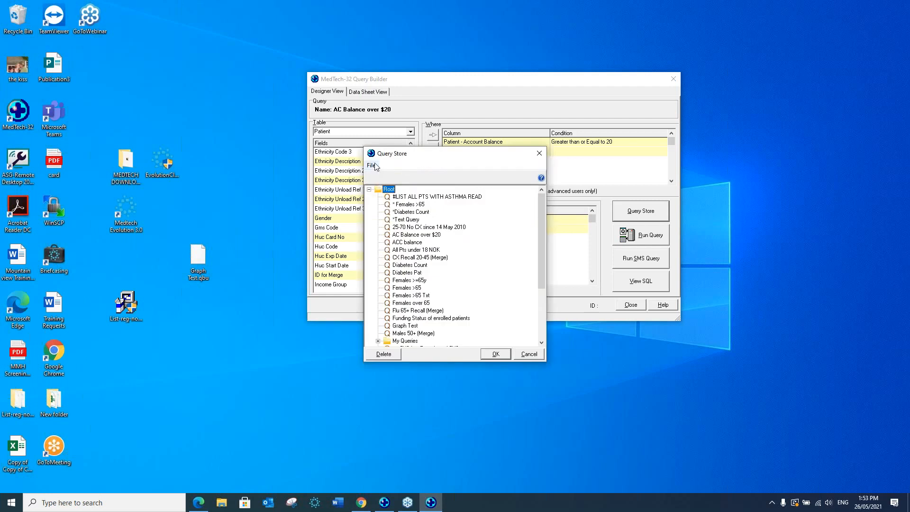
left_click(372, 166)
left_click(392, 197)
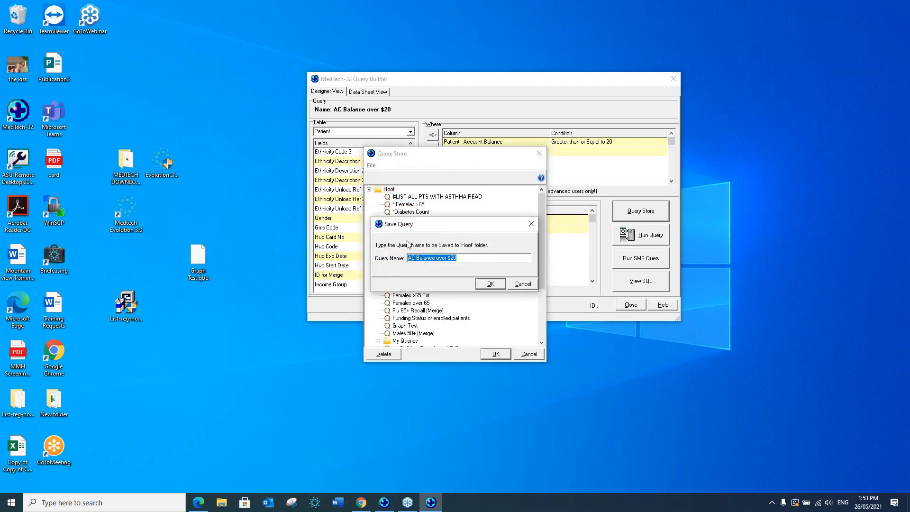
left_click(409, 258)
type("CB")
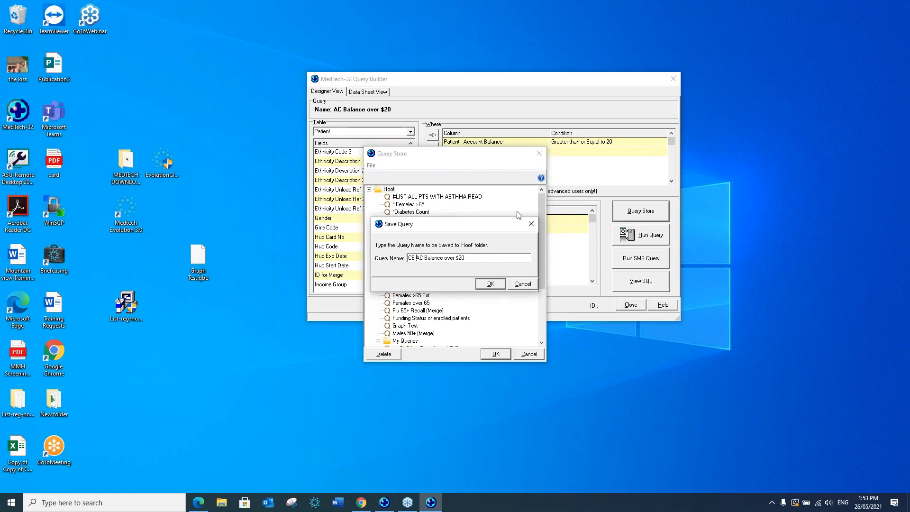
left_click(491, 284)
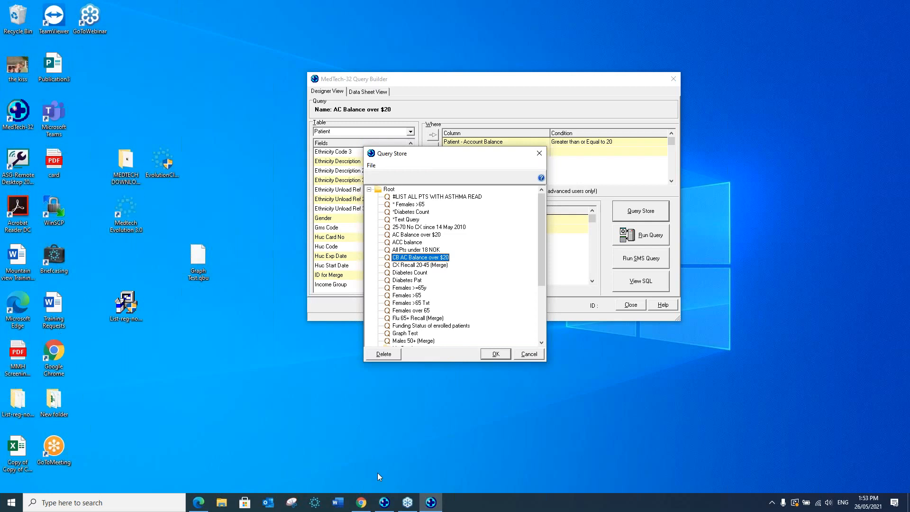
left_click(528, 354)
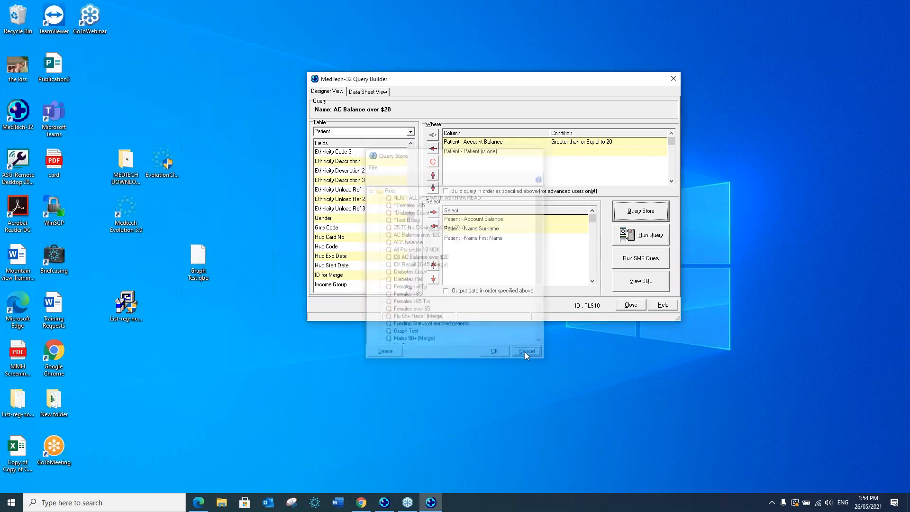
With the main MedTech-32 window restored behind the Query Builder, load the stored query "*Text Query" and run it as an SMS query.
left_click(382, 501)
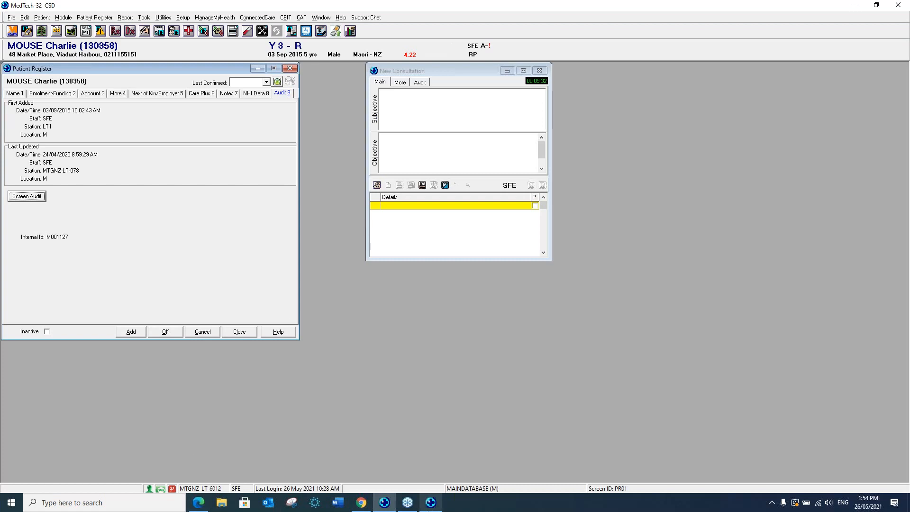
left_click(430, 503)
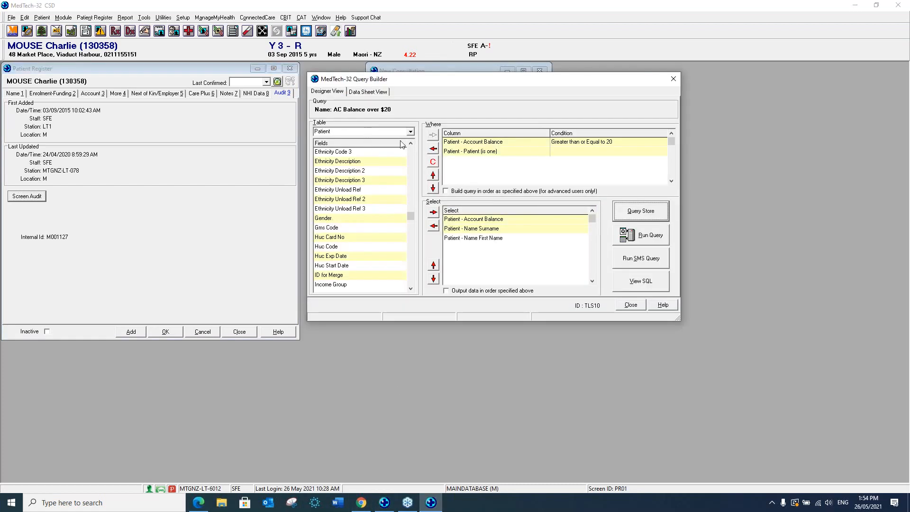
left_click(640, 210)
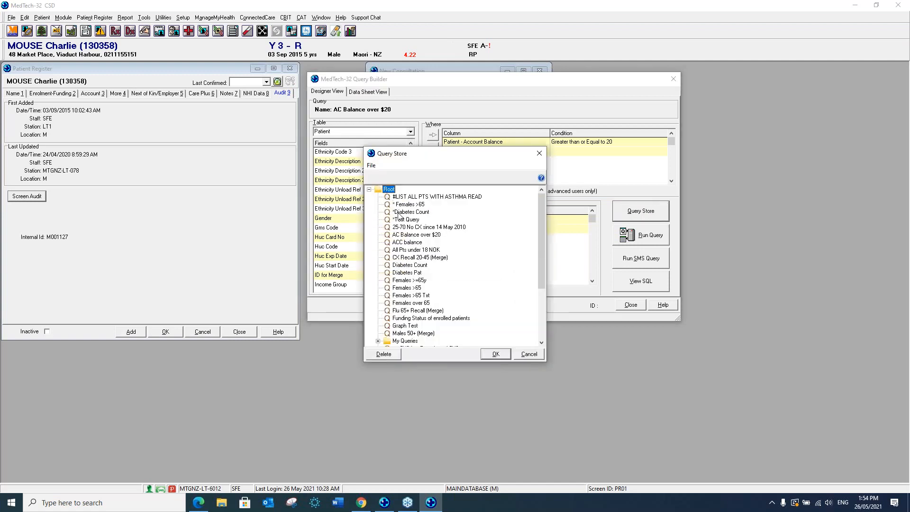
left_click(400, 220)
left_click(495, 354)
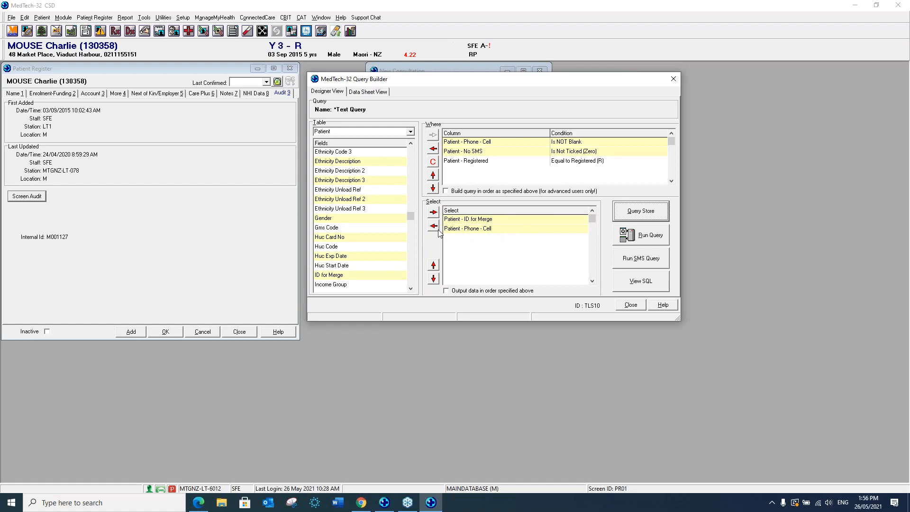
left_click(641, 258)
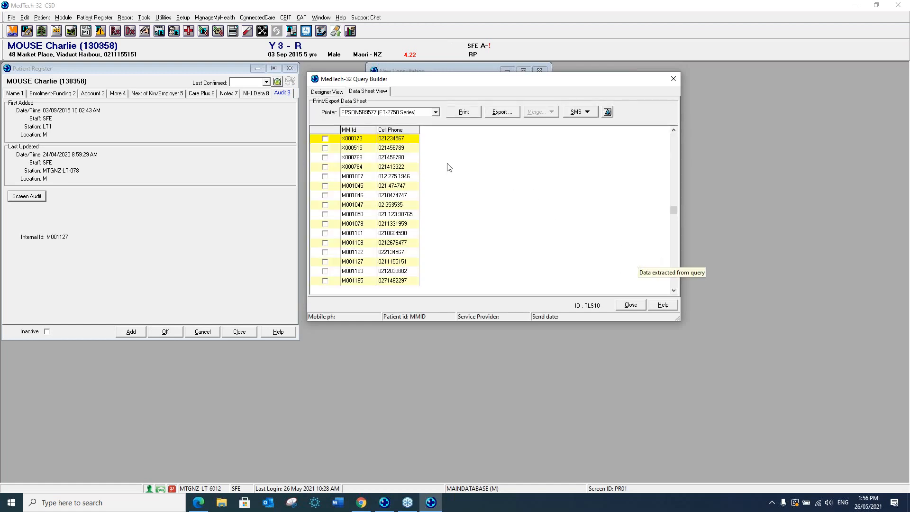
Set the Cell Phone column as Service Provider and as Mobile Ph, and select all rows with duplicates removed.
right_click(386, 137)
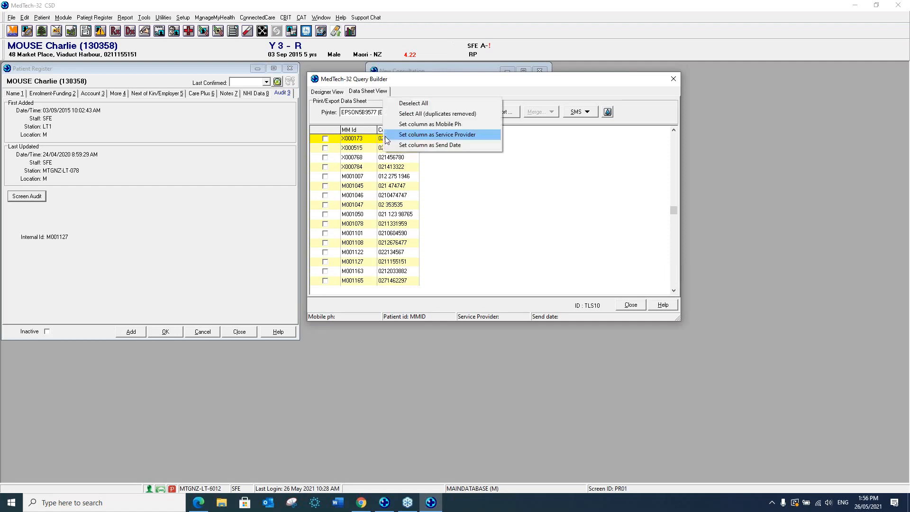
left_click(465, 190)
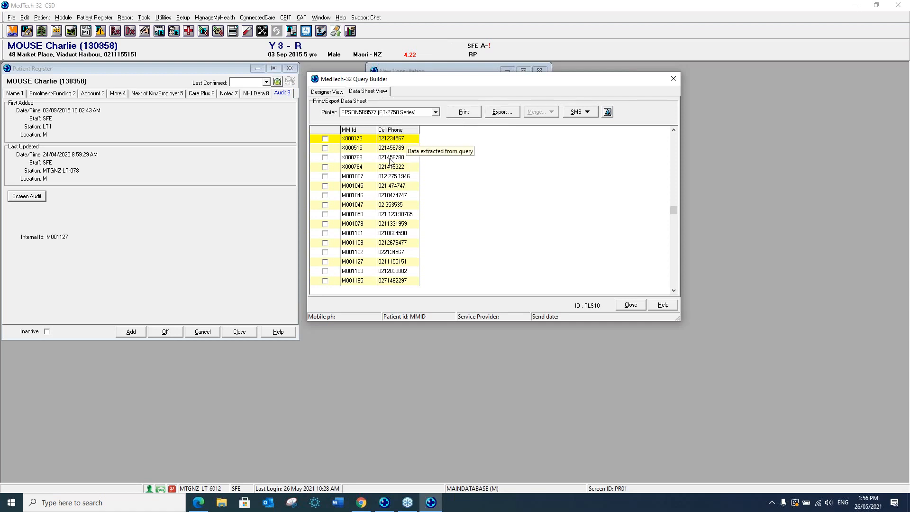
right_click(392, 134)
left_click(392, 132)
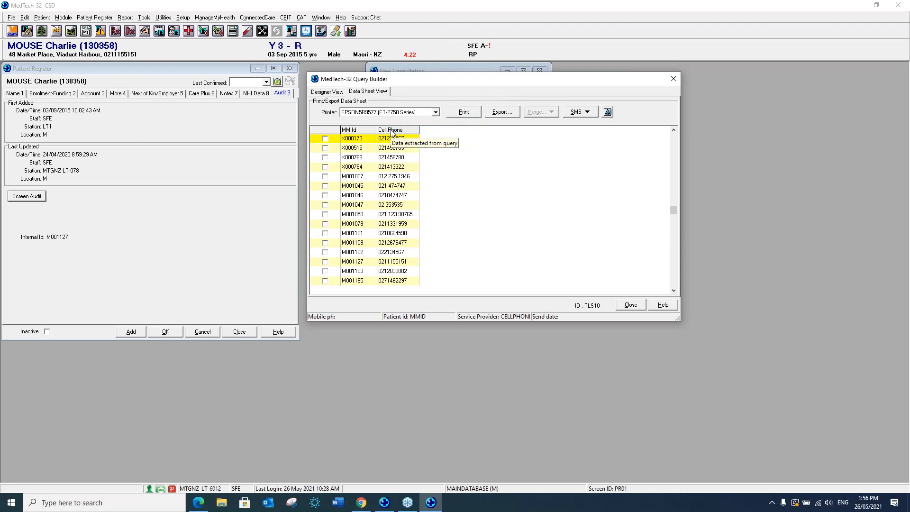
right_click(391, 133)
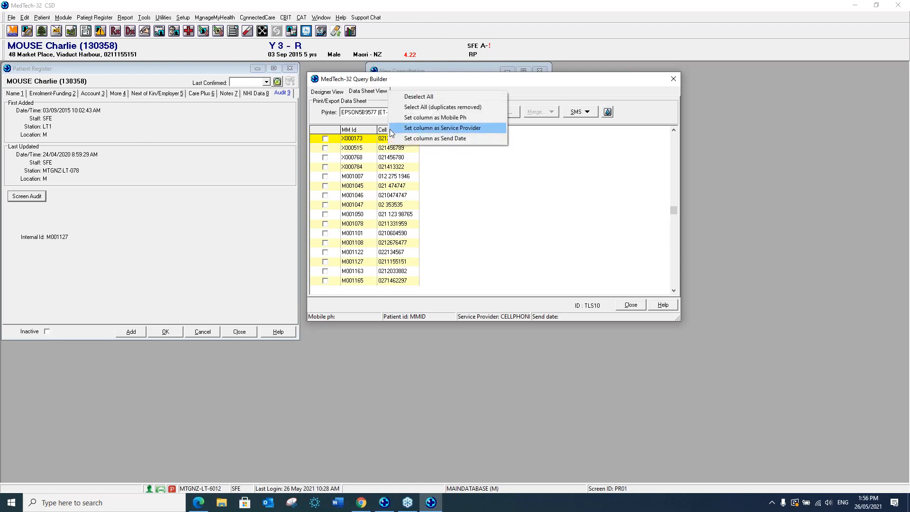
left_click(416, 119)
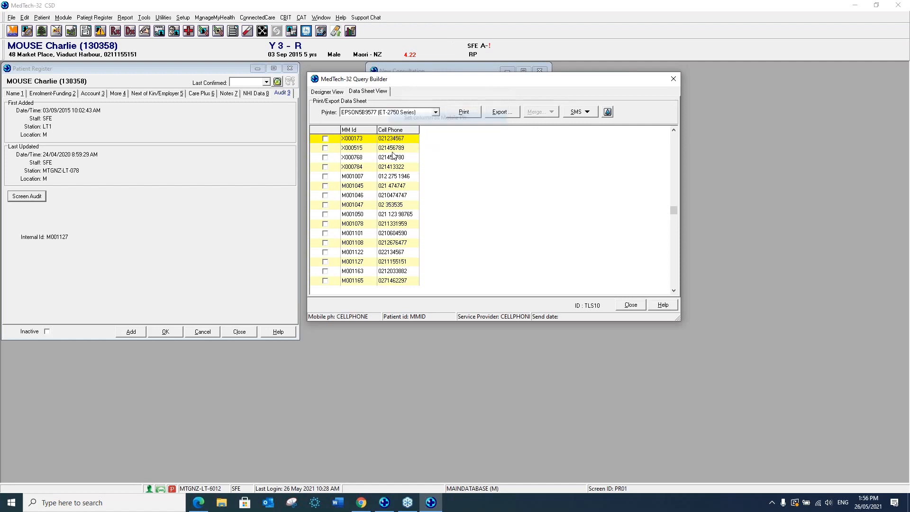
right_click(320, 129)
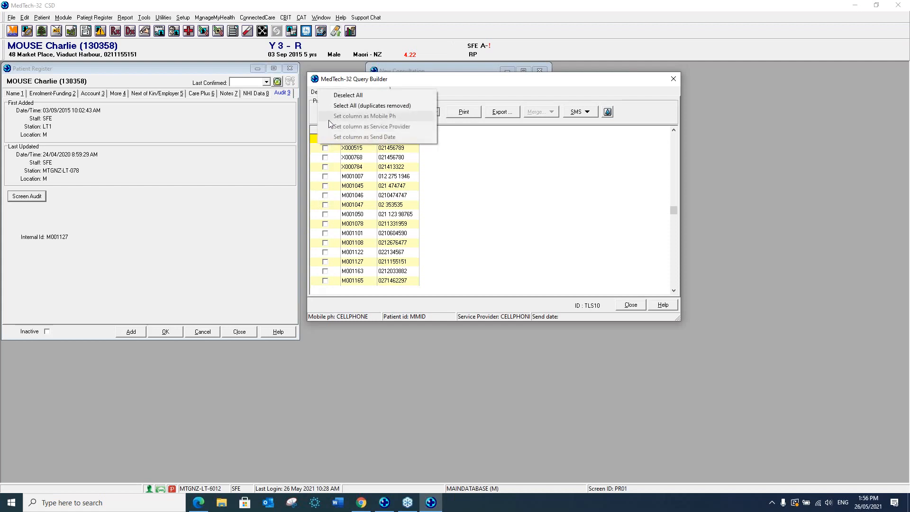
left_click(345, 106)
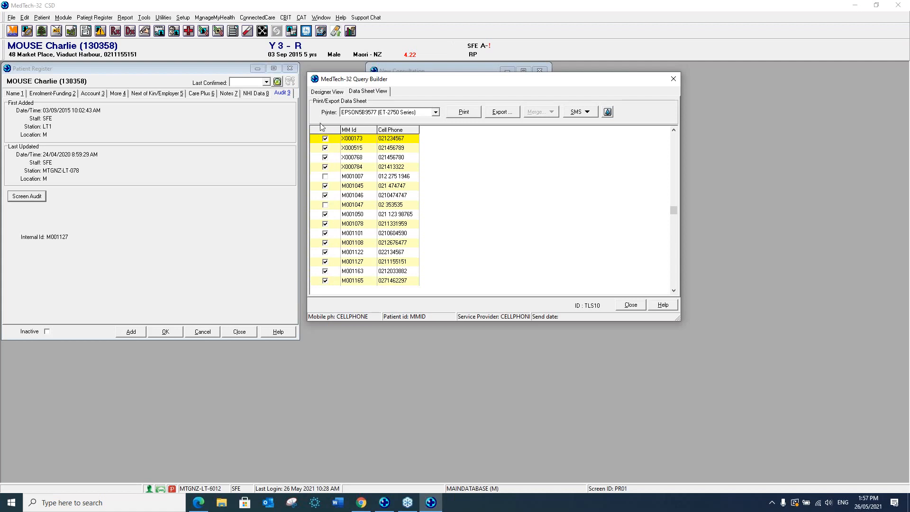
Try twice to compose SMS messages for the ticked patients, agreeing to continue and dismissing the error each time.
left_click(578, 115)
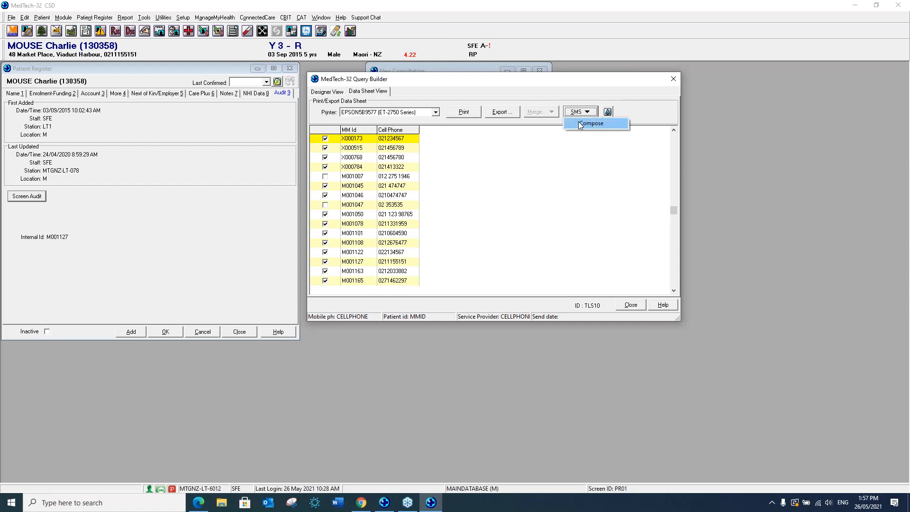
left_click(581, 124)
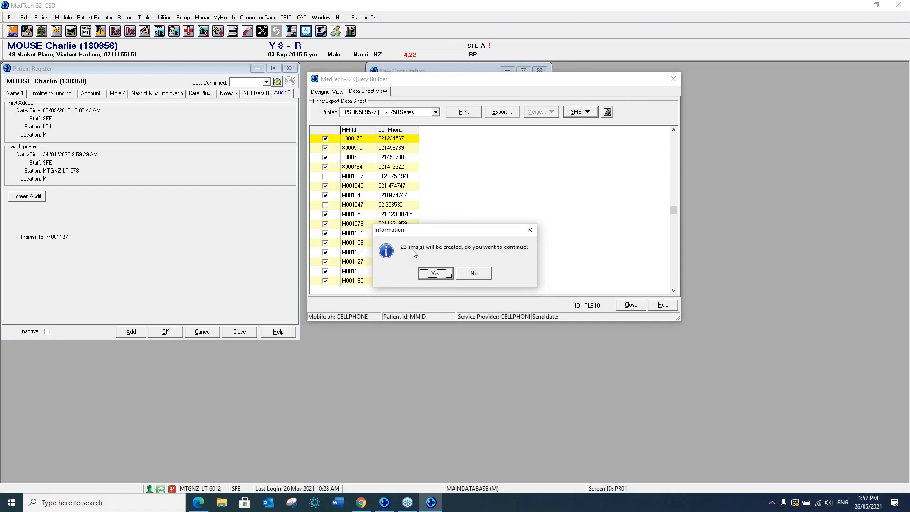
left_click(434, 274)
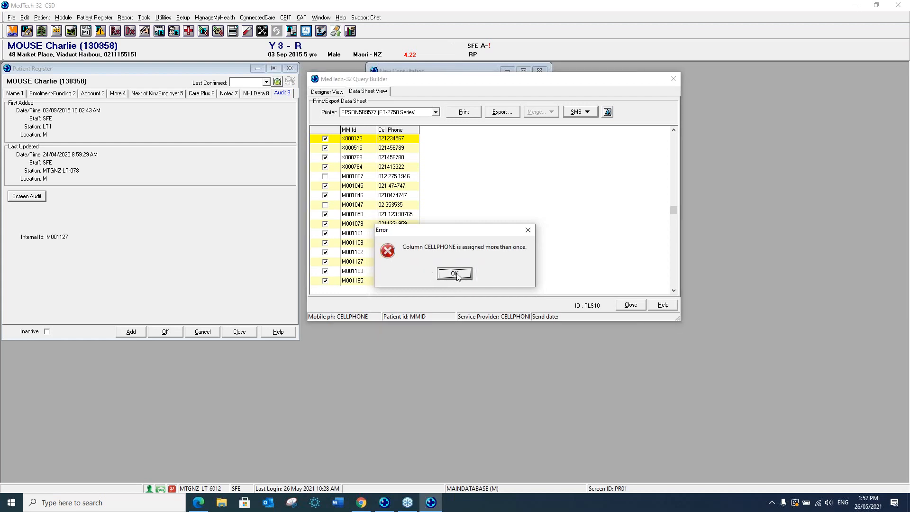
left_click(455, 274)
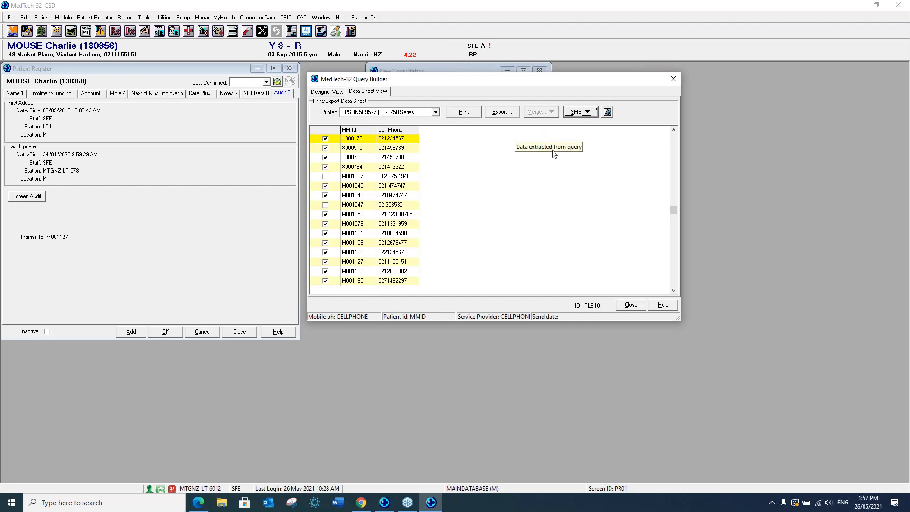
left_click(588, 113)
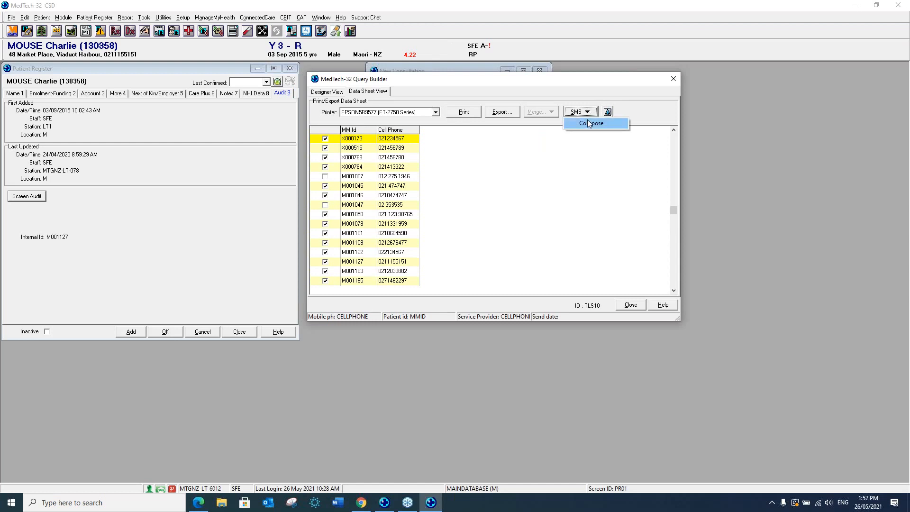
left_click(590, 124)
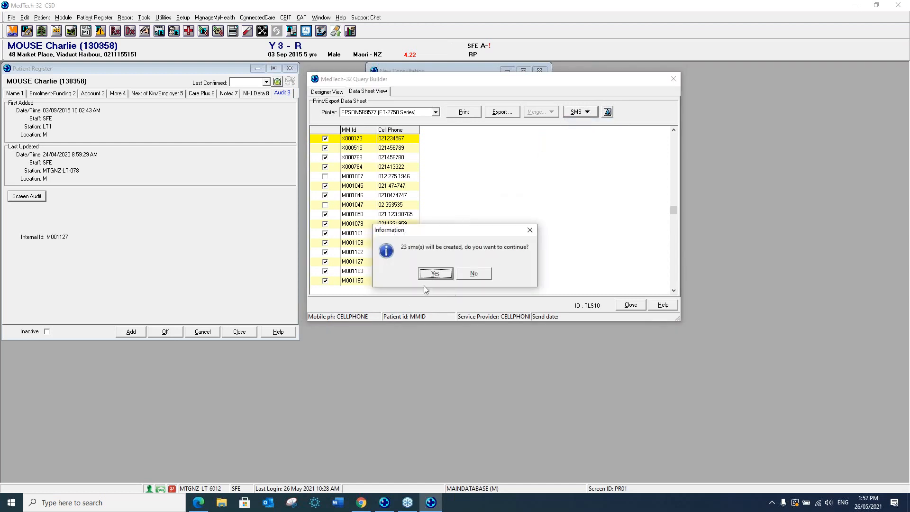
left_click(434, 274)
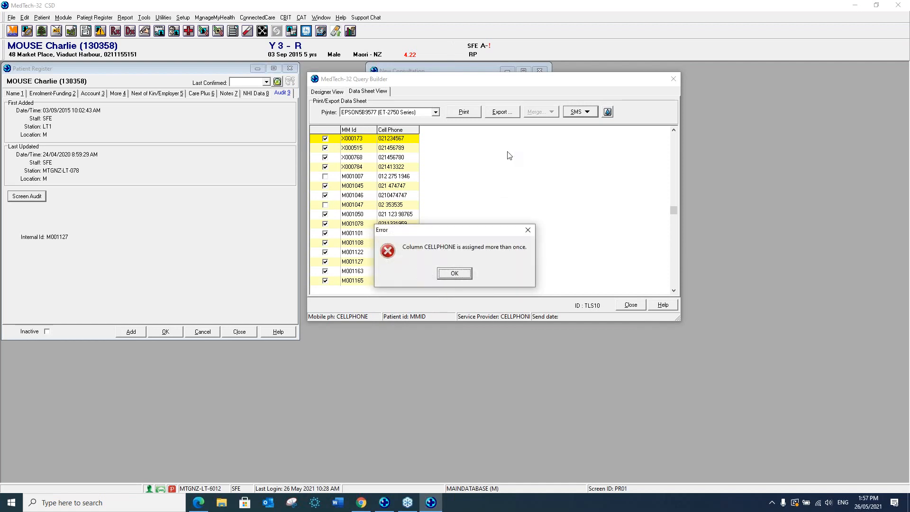
left_click(454, 274)
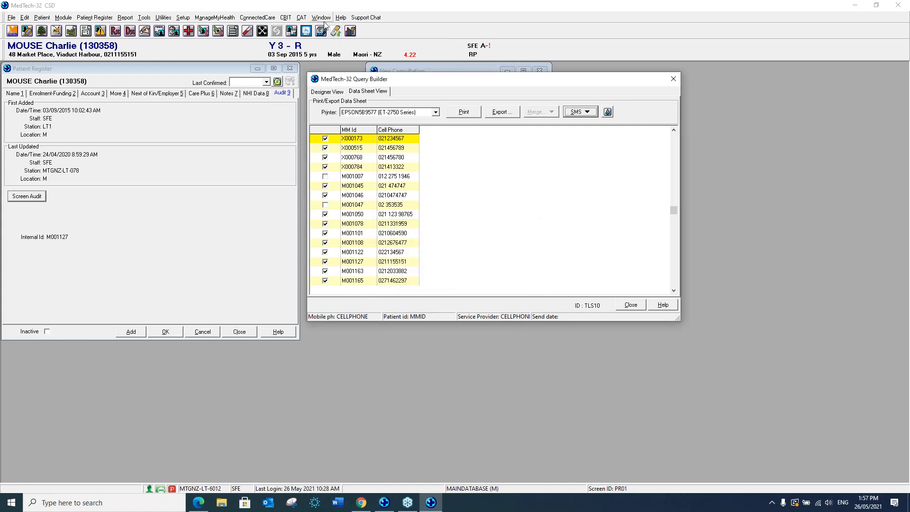
View the sent messages in the SMS outbox and close it.
left_click(337, 31)
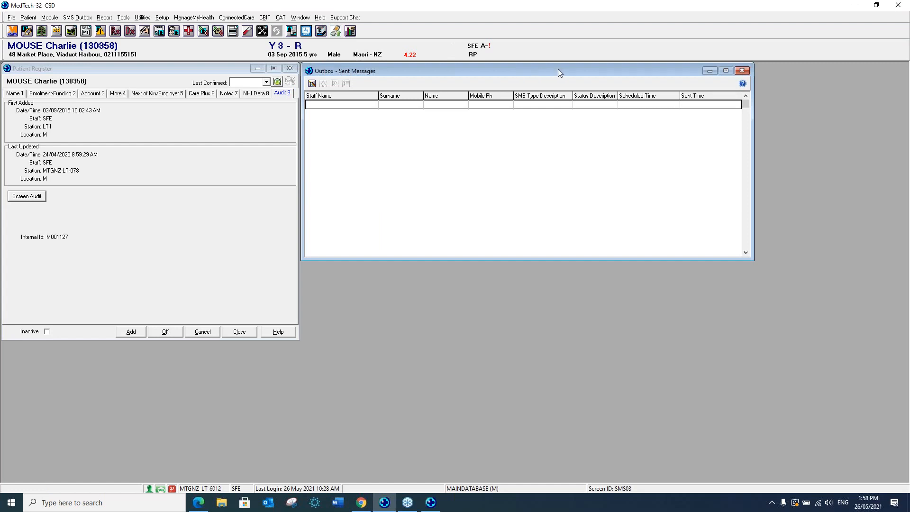
left_click_drag(557, 72, 436, 90)
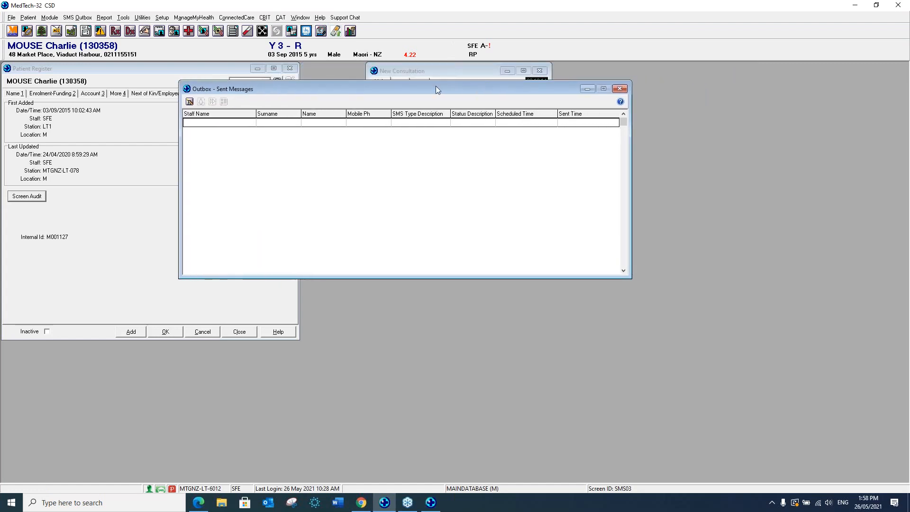
left_click(621, 89)
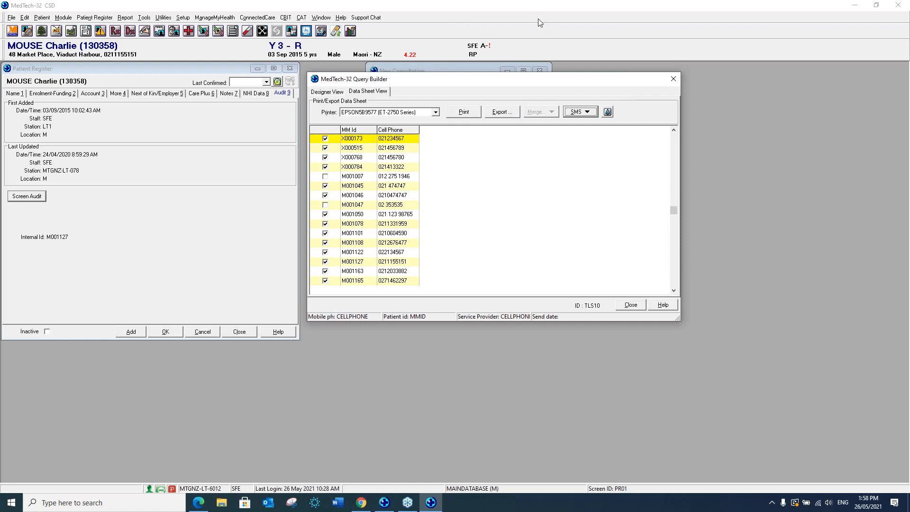
Switch to the Edge browser and open the Medtech32 Webinars page of the Insight portal, signing in with the saved credentials.
left_click(704, 182)
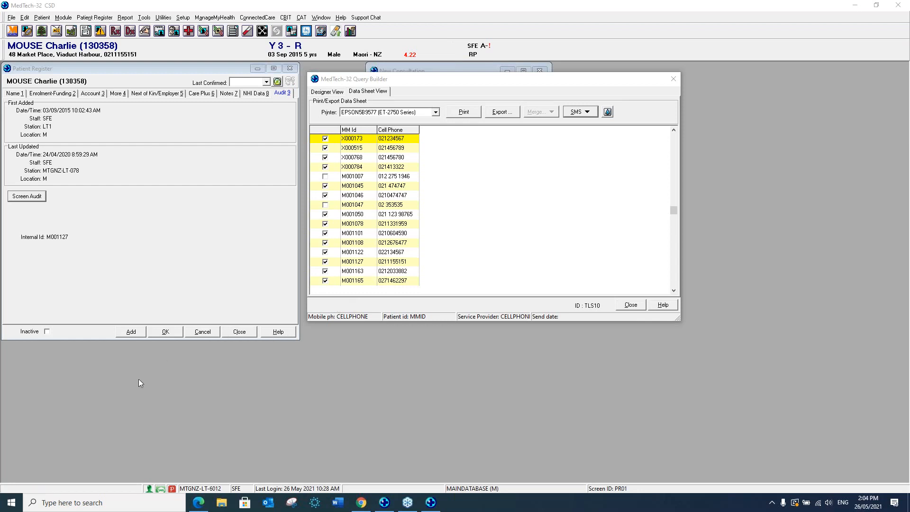
left_click(198, 504)
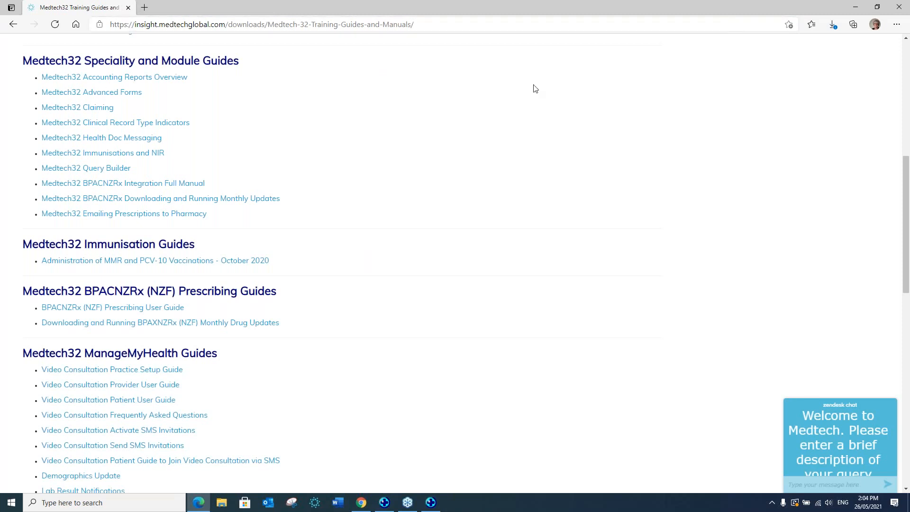
left_click(13, 26)
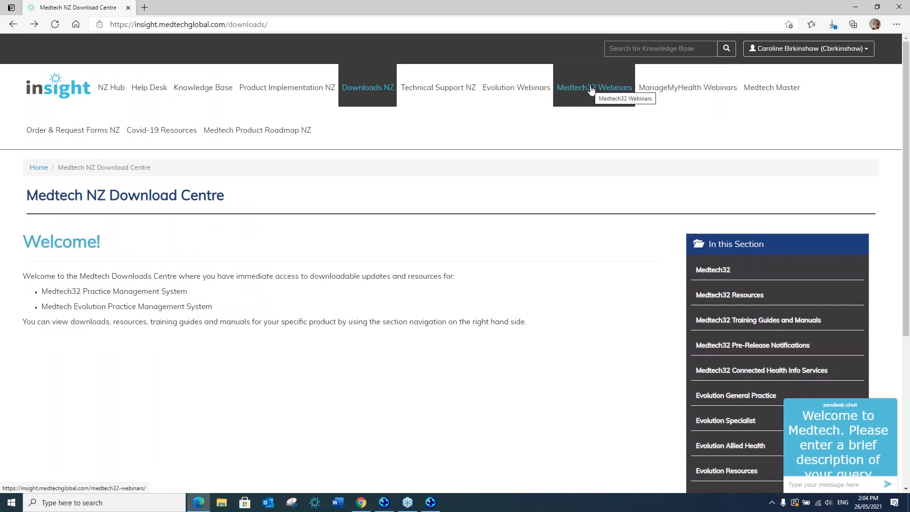
left_click(590, 89)
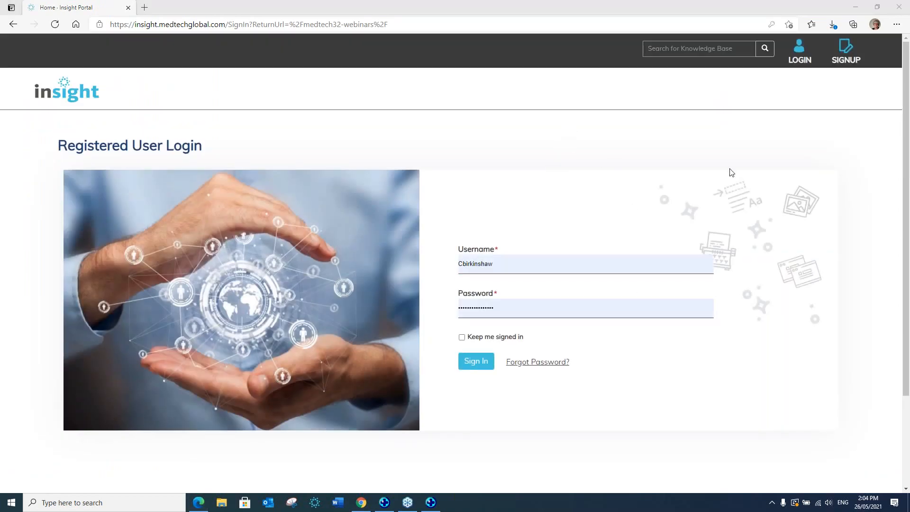
left_click(468, 363)
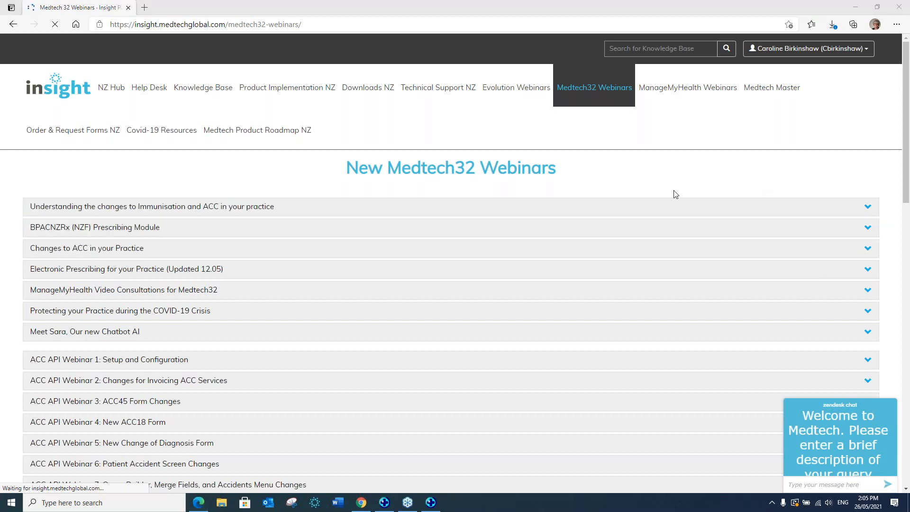
Look through the Medtech32 webinar list for the Query Builder and SMS topics.
left_click(906, 141)
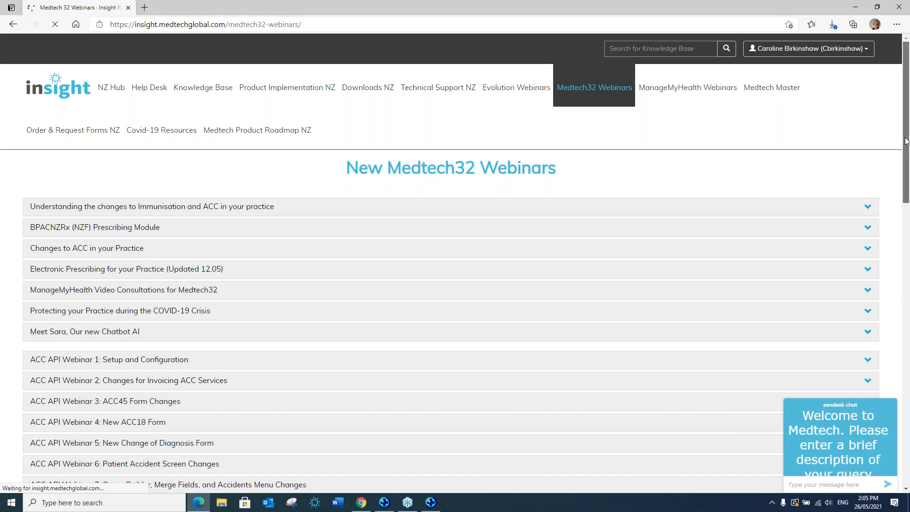
left_click_drag(907, 141, 907, 362)
left_click(129, 457)
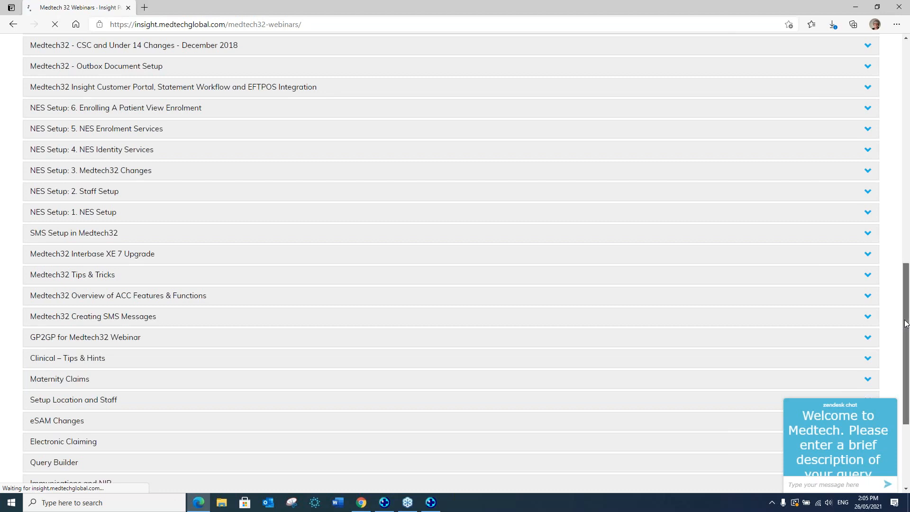
mouse_move(906, 324)
left_mouse_down()
mouse_move(903, 289)
mouse_move(901, 335)
left_mouse_up()
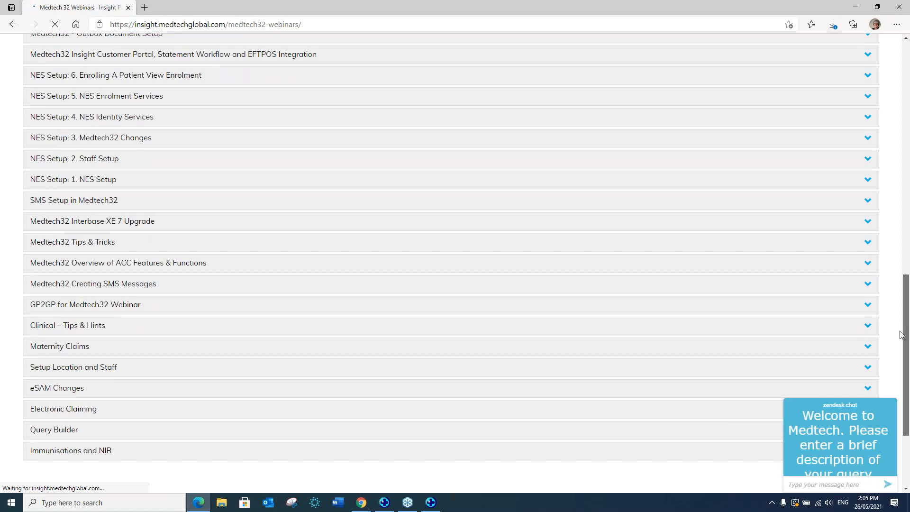
left_click_drag(905, 333, 905, 304)
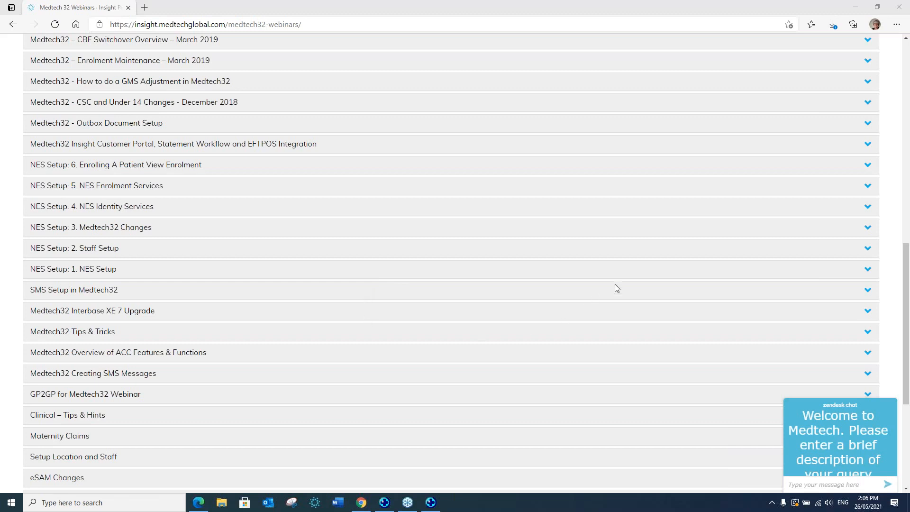
left_click(644, 275)
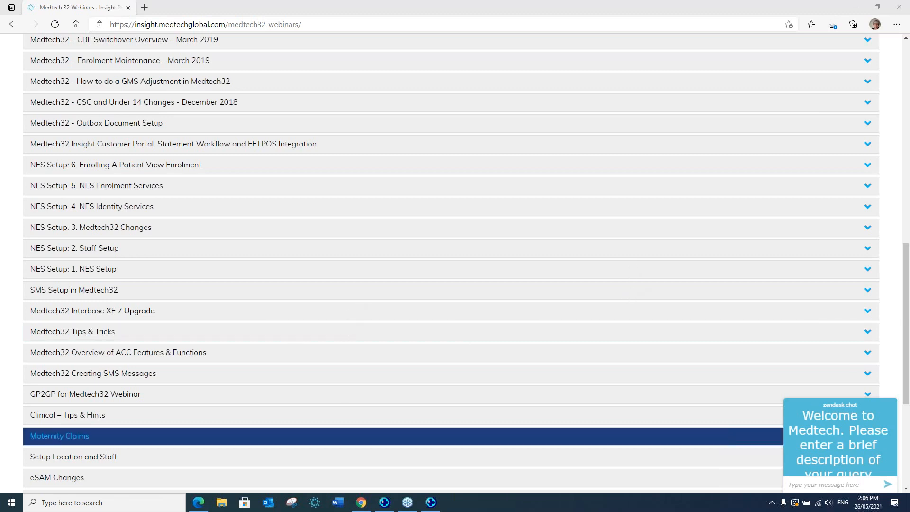
Minimise the browser, return to the MedTech-32 Query Builder and show the design of the "*Text Query" query.
left_click(430, 505)
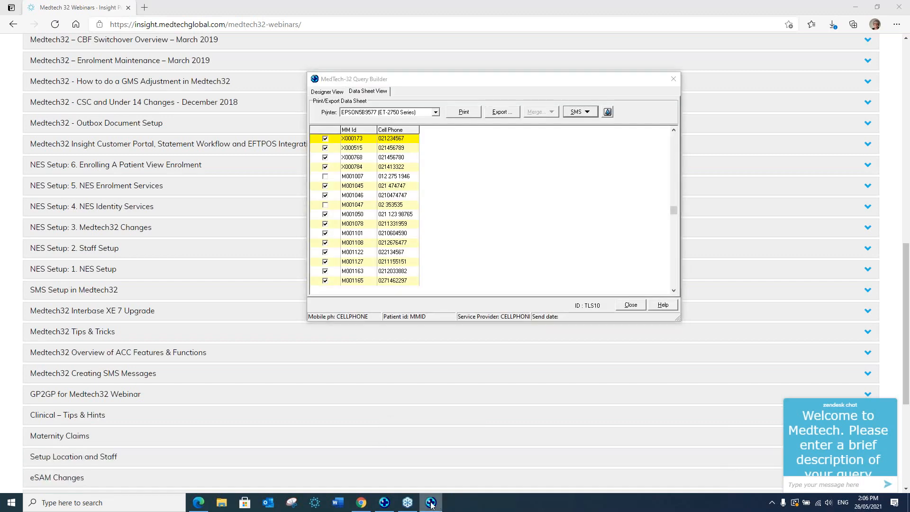
left_click(430, 505)
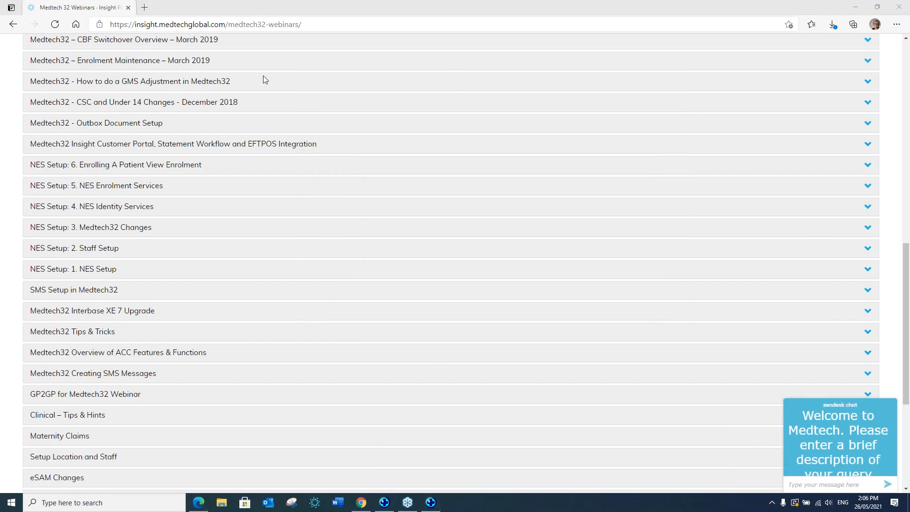
left_click(855, 7)
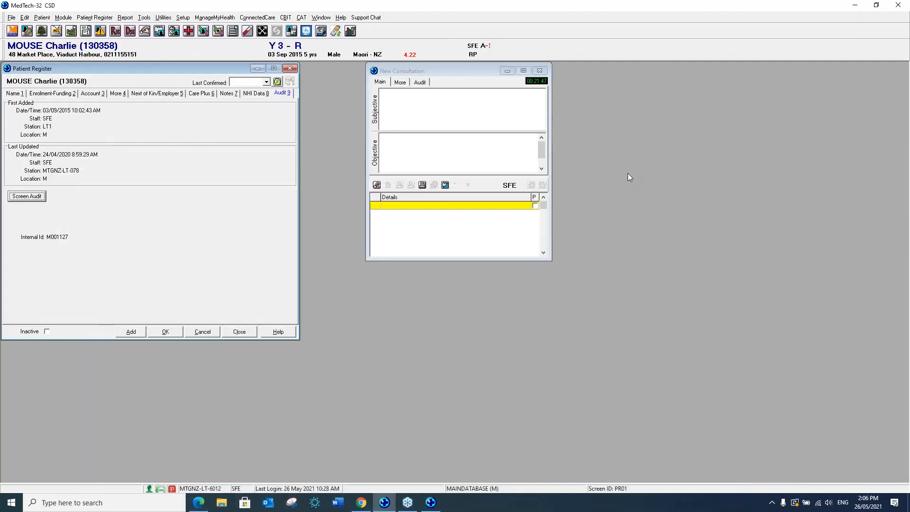
left_click(431, 503)
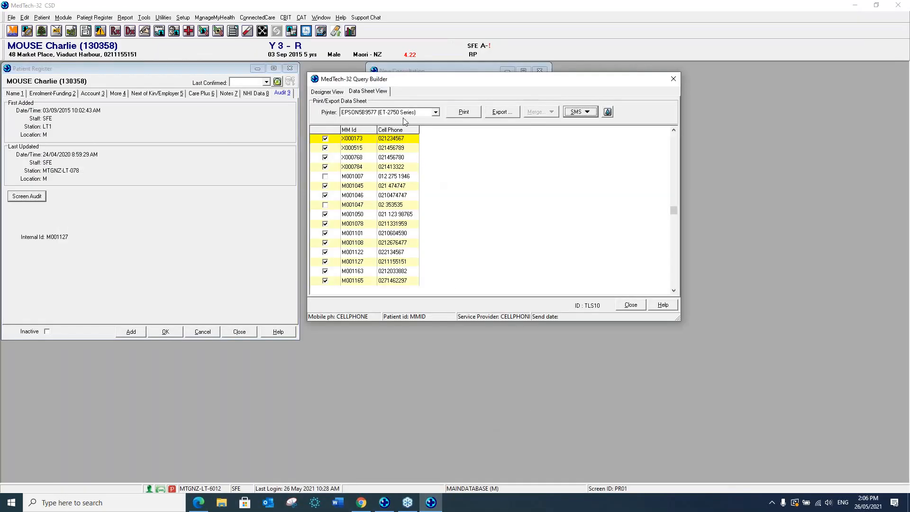
left_click(328, 92)
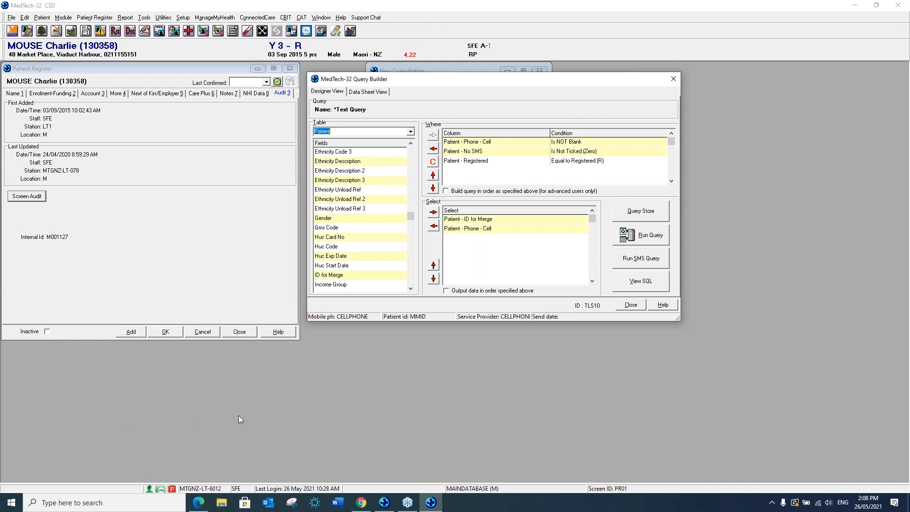
left_click(359, 415)
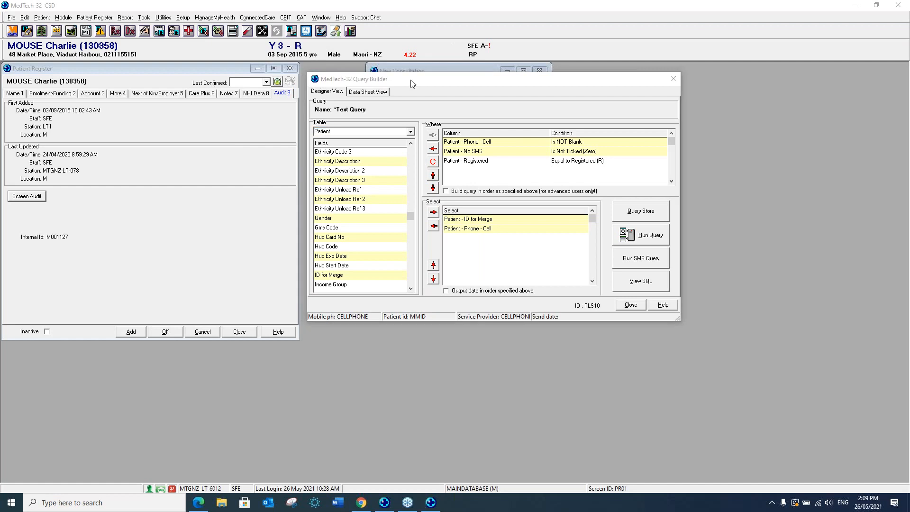
left_click(457, 82)
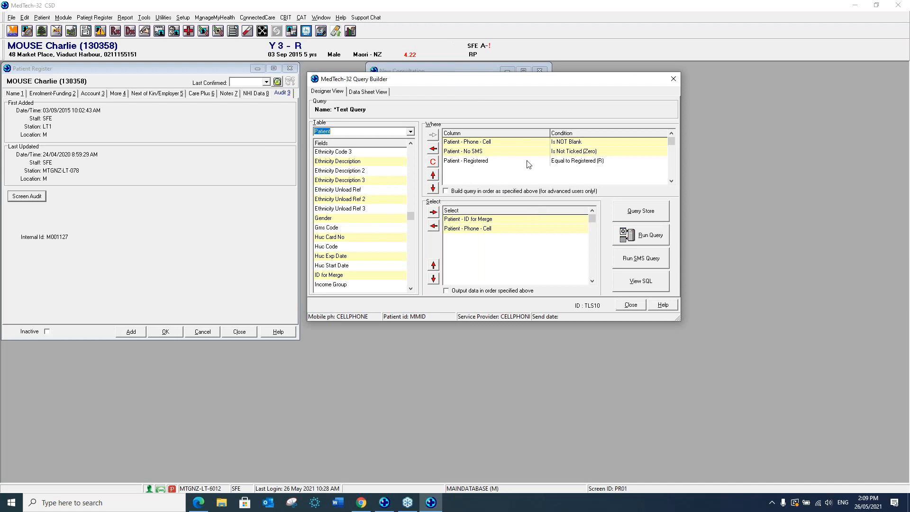
Add the Patient table's Ethnicity Code field to the query's Where criteria.
left_click(367, 162)
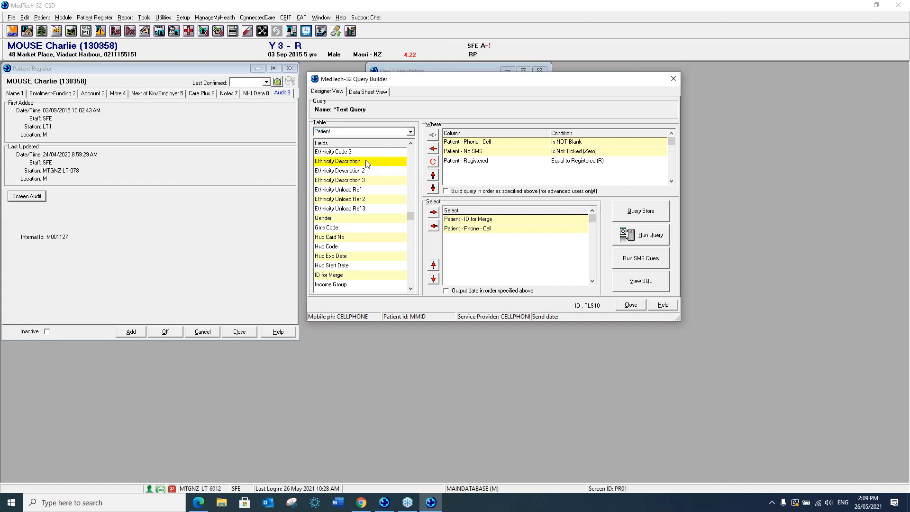
left_click(411, 181)
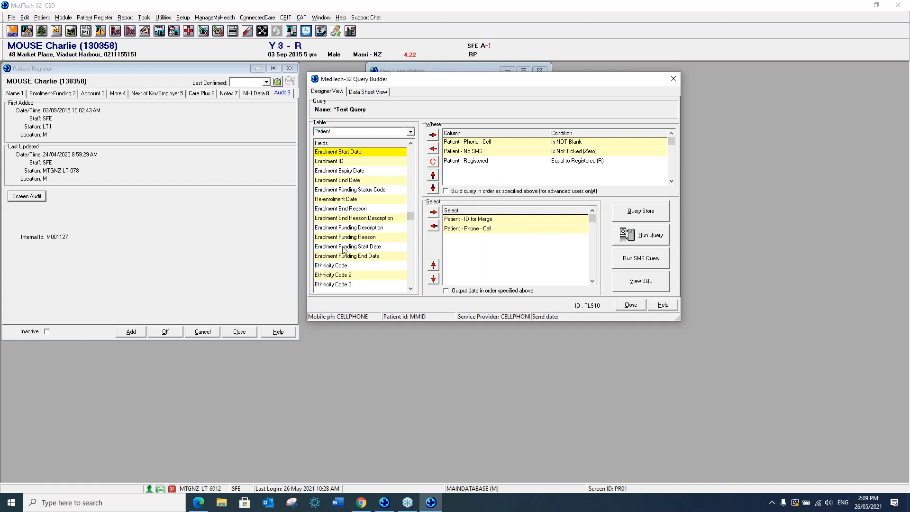
left_click(343, 267)
left_click(433, 136)
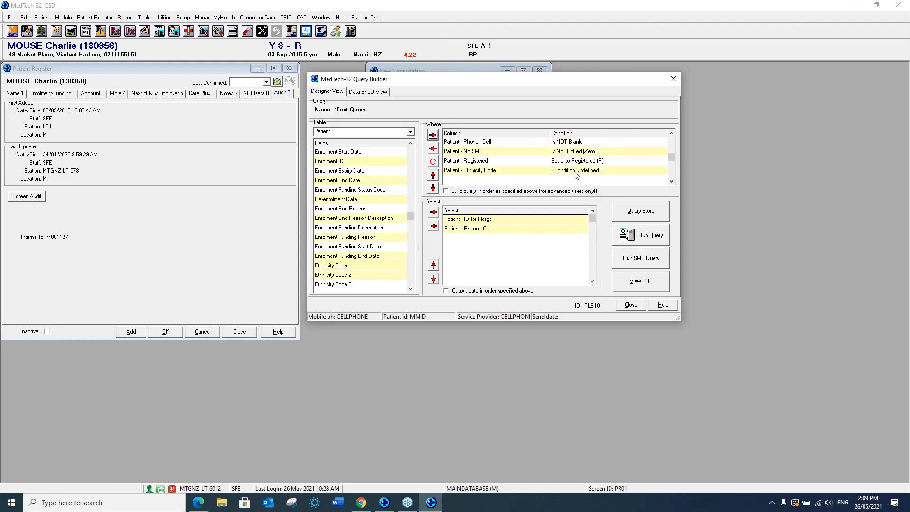
Try an In condition for Ethnicity Code covering African, Chinese, European not defined, Latin American and Not Known, and cancel it.
left_click(576, 169)
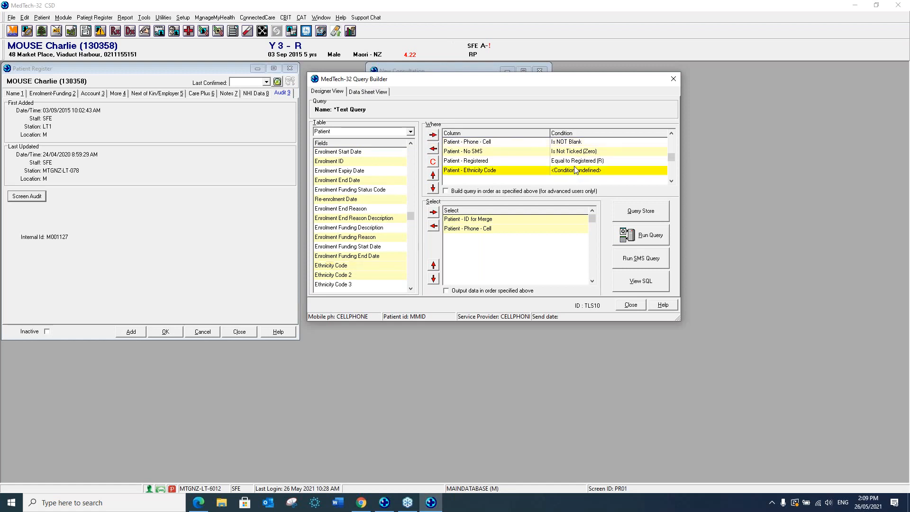
left_click(433, 162)
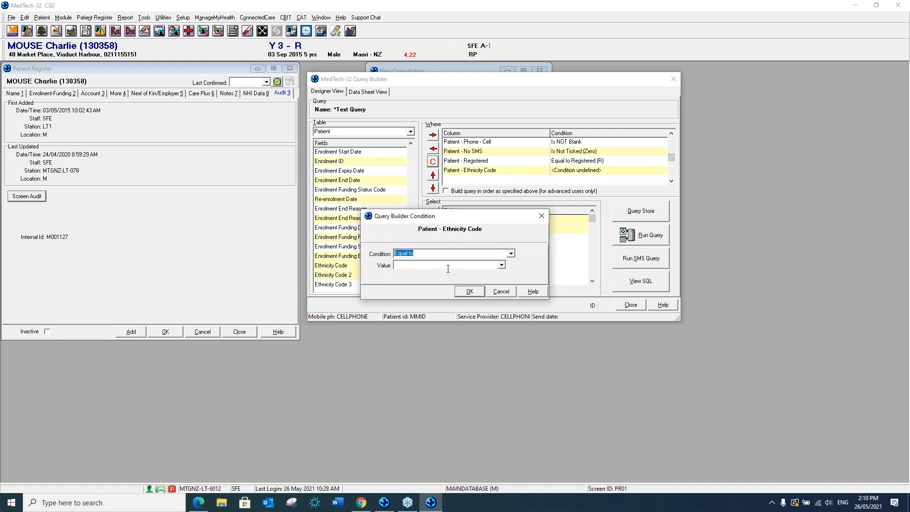
left_click(501, 266)
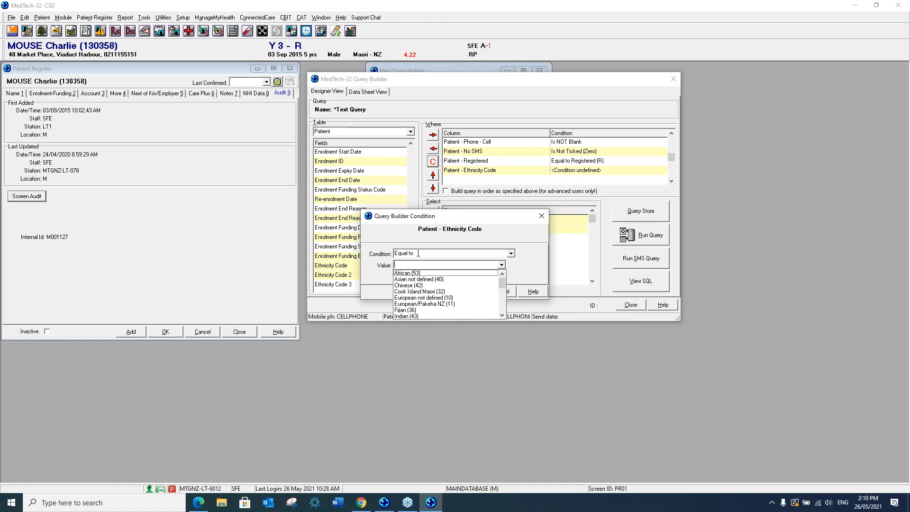
left_click(407, 286)
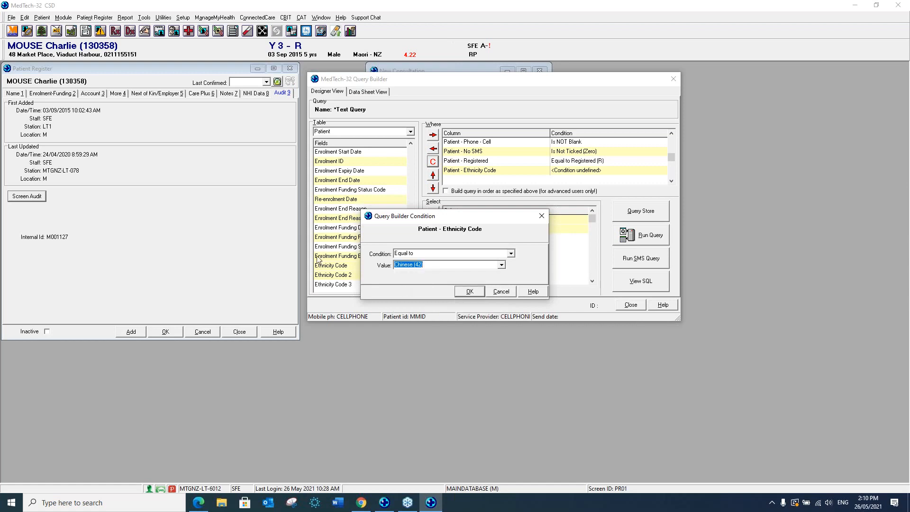
left_click(511, 254)
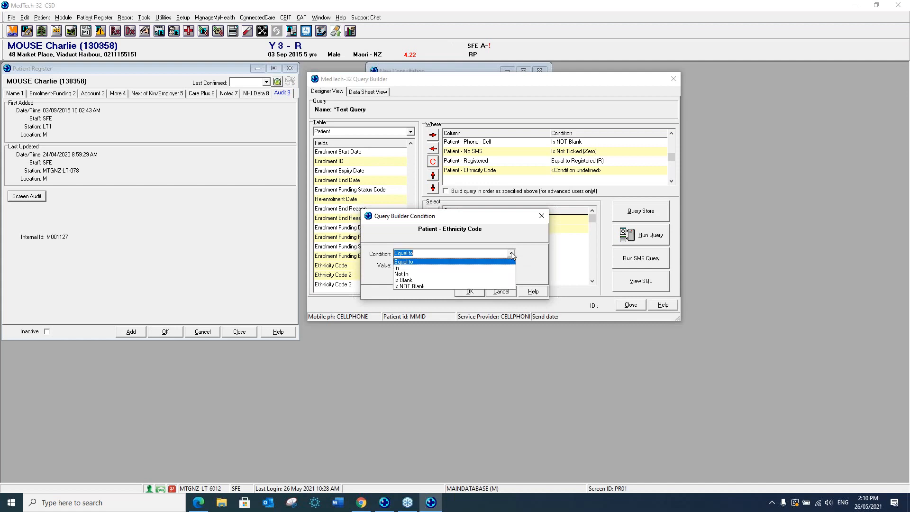
left_click(399, 268)
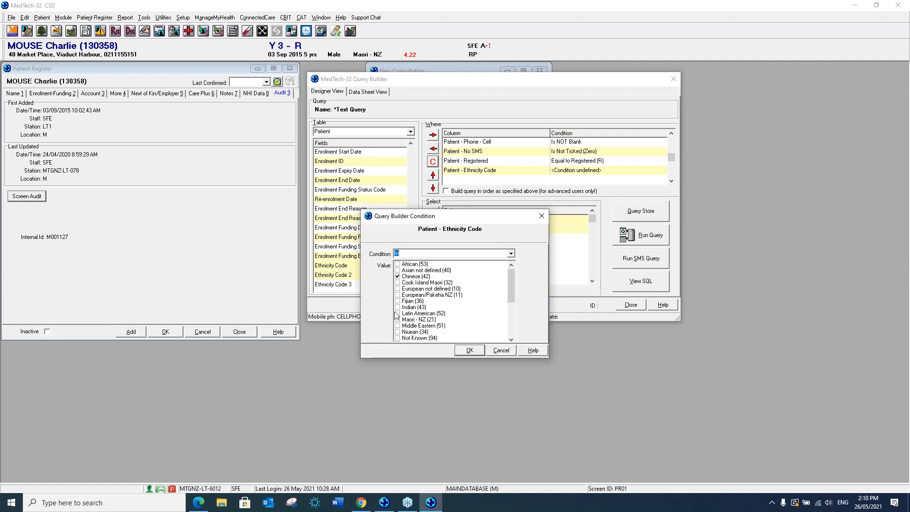
left_click(397, 314)
left_click(398, 289)
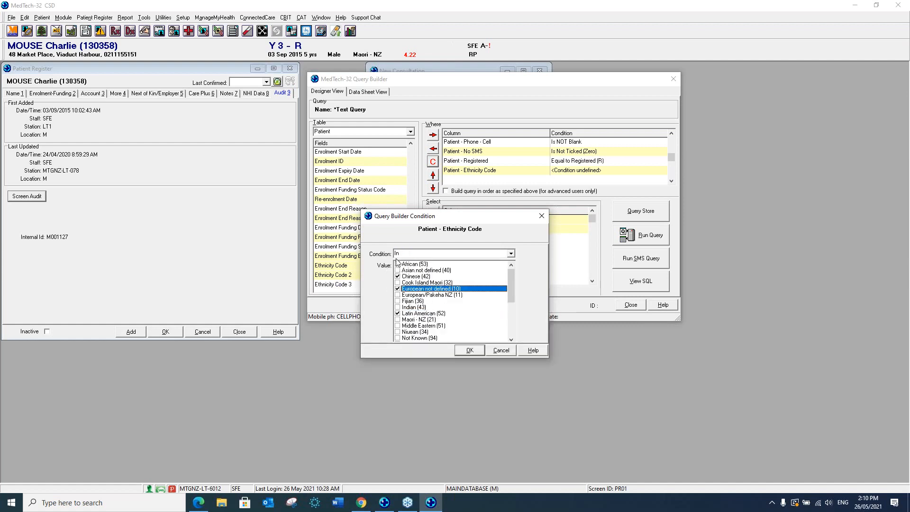
left_click(397, 264)
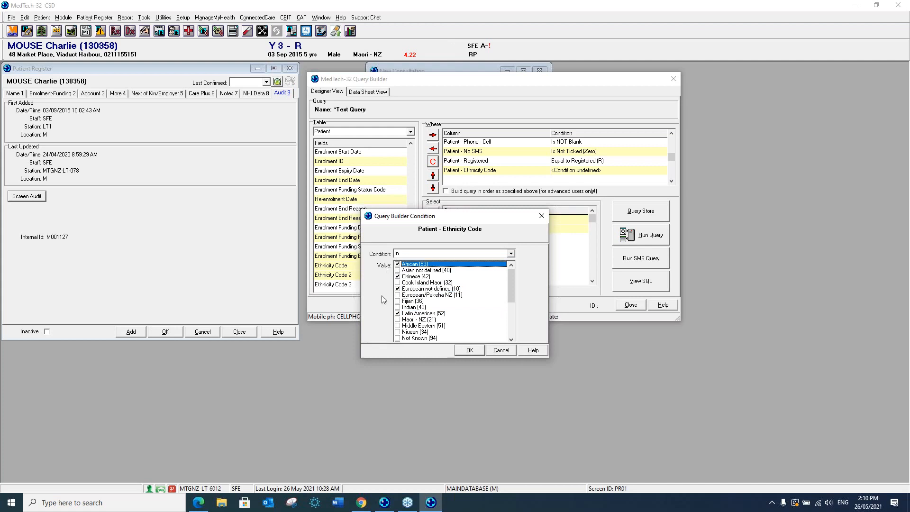
left_click(397, 338)
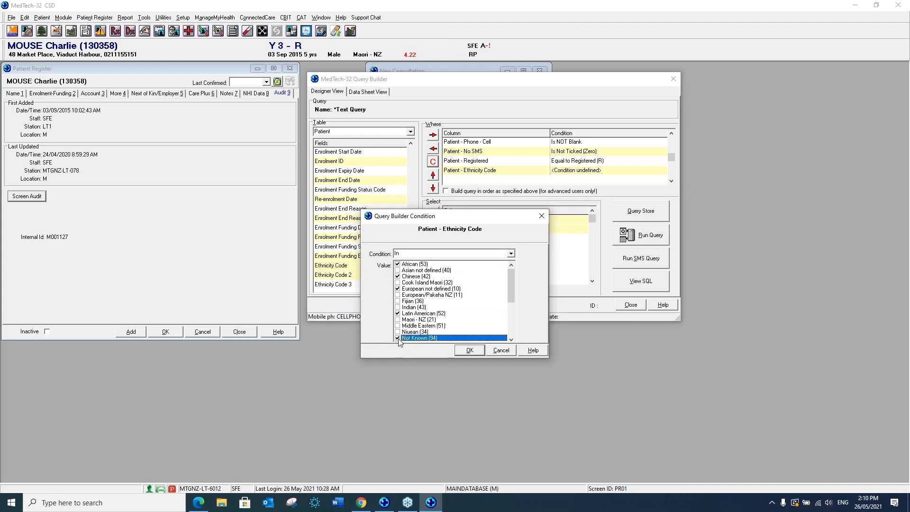
left_click(505, 351)
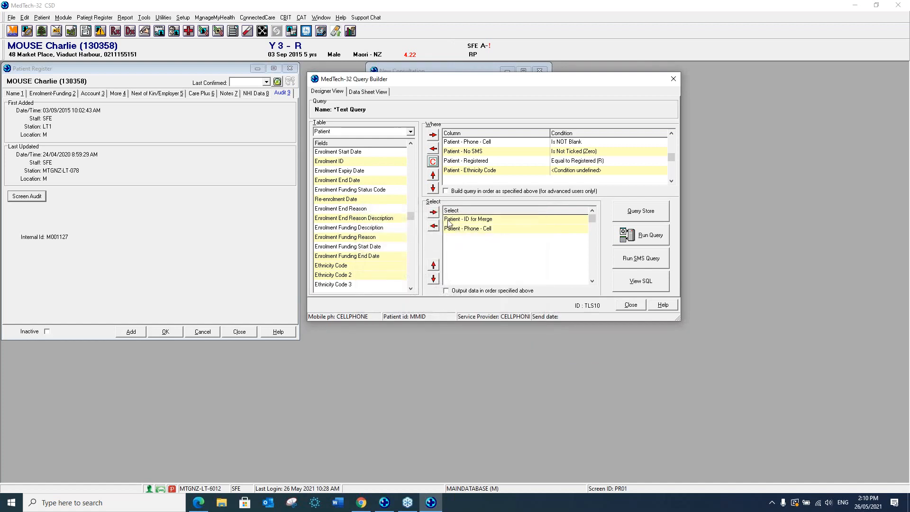
Reopen the Ethnicity Code condition, try Is NOT Blank and cancel without applying it.
double_click(557, 171)
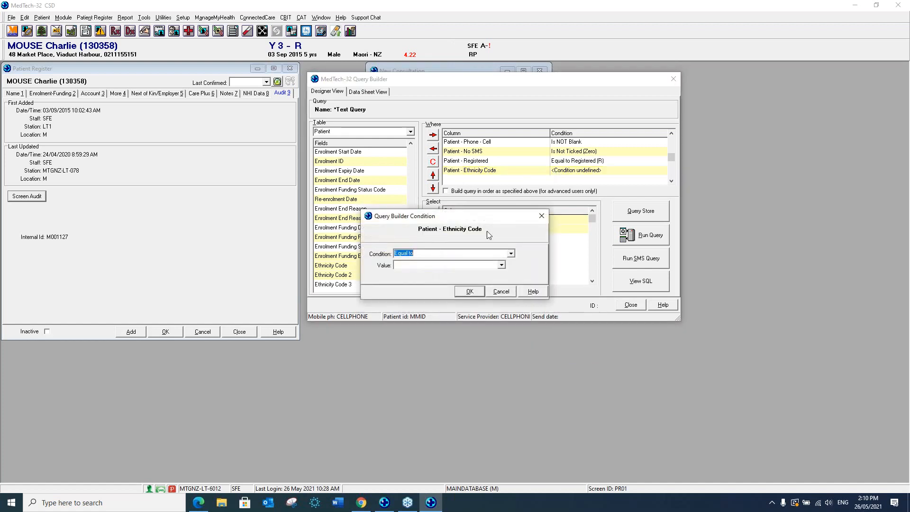
left_click(501, 266)
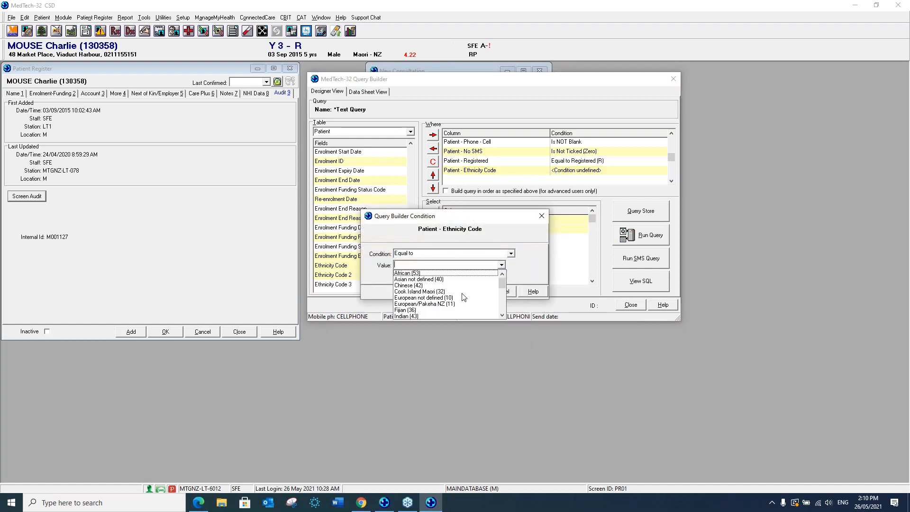
left_click(512, 253)
left_click(511, 253)
left_click(511, 253)
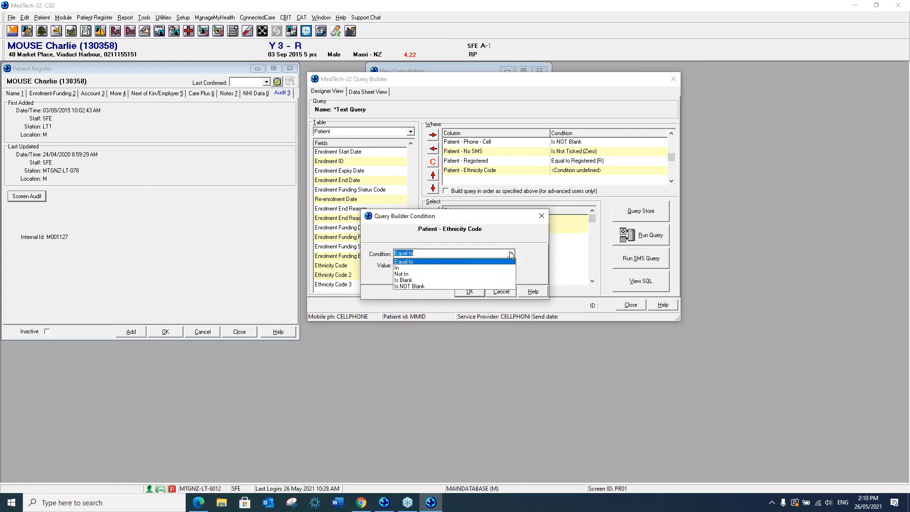
left_click(411, 286)
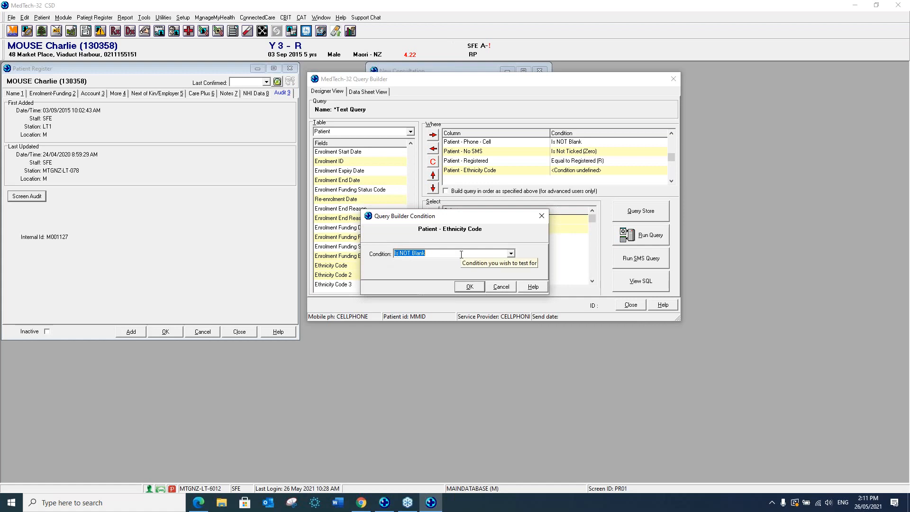
left_click(512, 254)
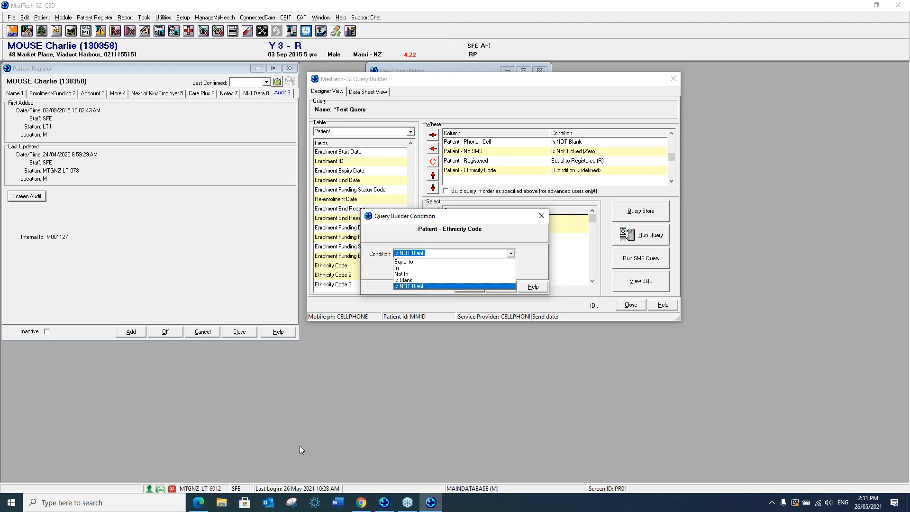
left_click(405, 287)
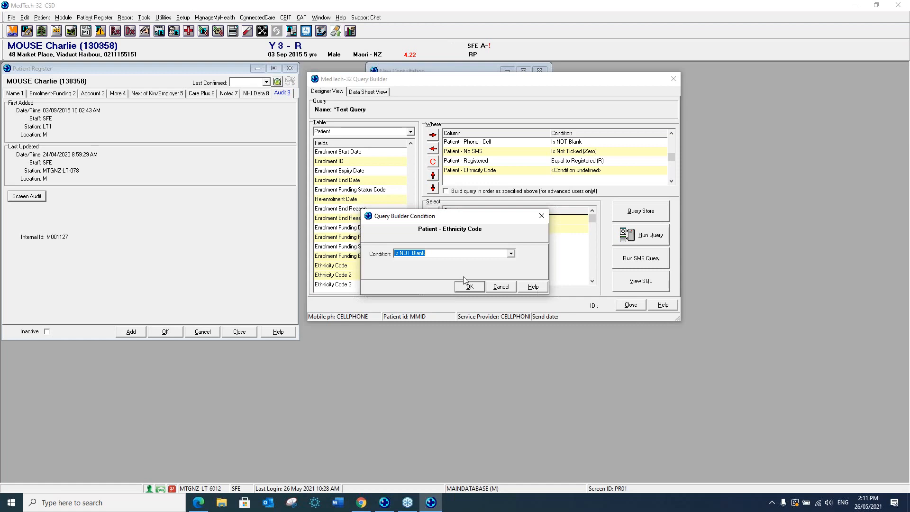
left_click(498, 288)
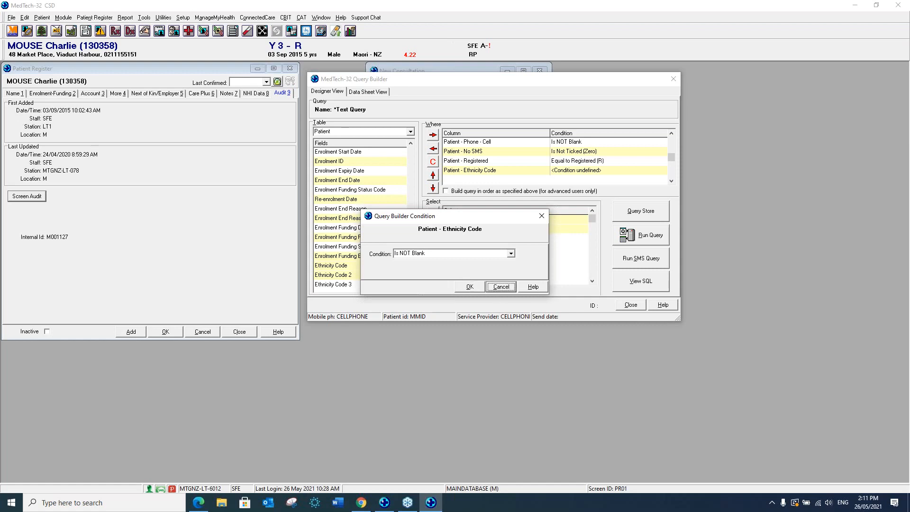
left_click(127, 114)
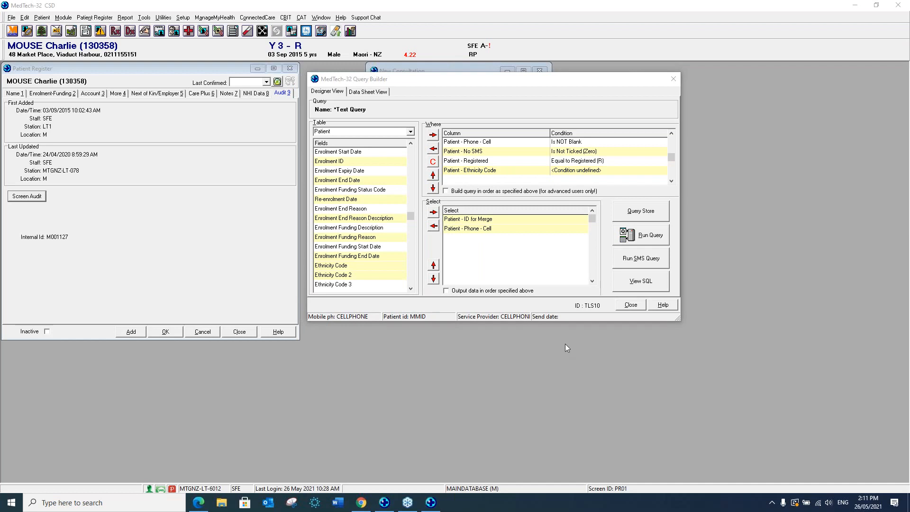